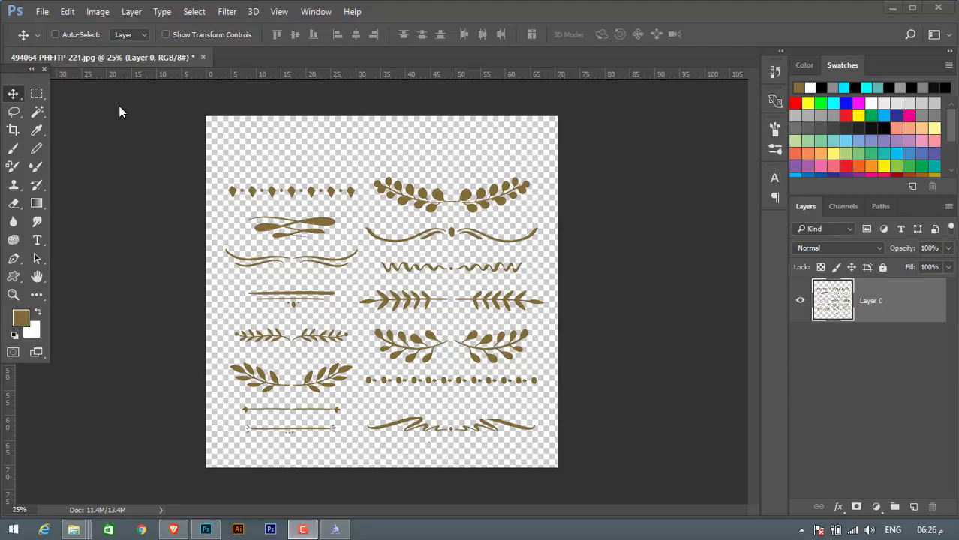
- Load the leather.pat pattern set into the Patterns presets via the Preset Manager
{"action": "left_click", "coordinate": [67, 14]}
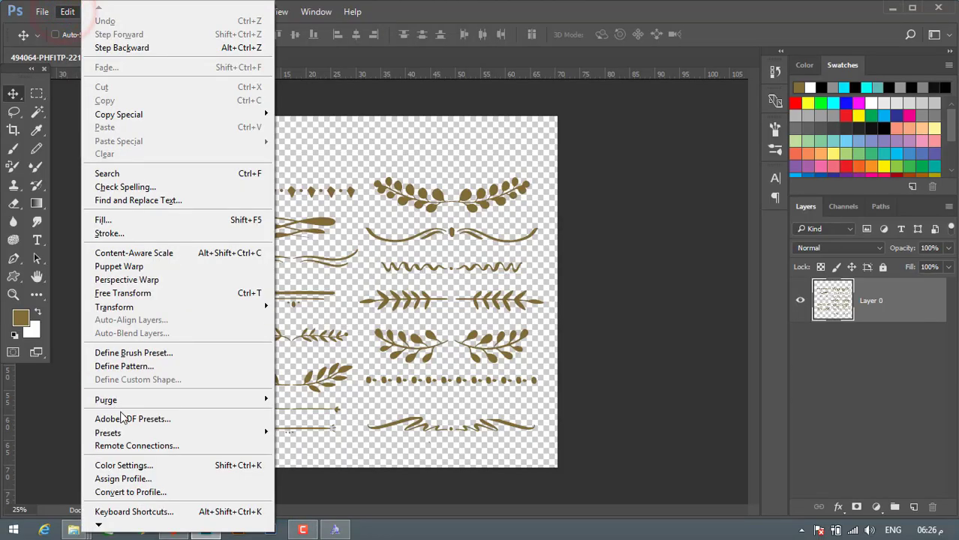
{"action": "mouse_move", "coordinate": [108, 432]}
{"action": "left_click", "coordinate": [294, 429]}
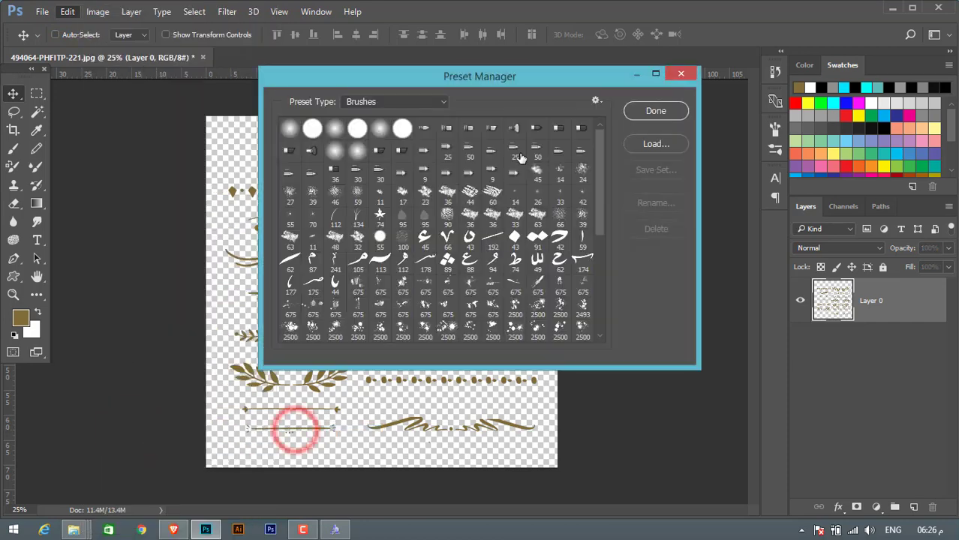
{"action": "left_click", "coordinate": [441, 102]}
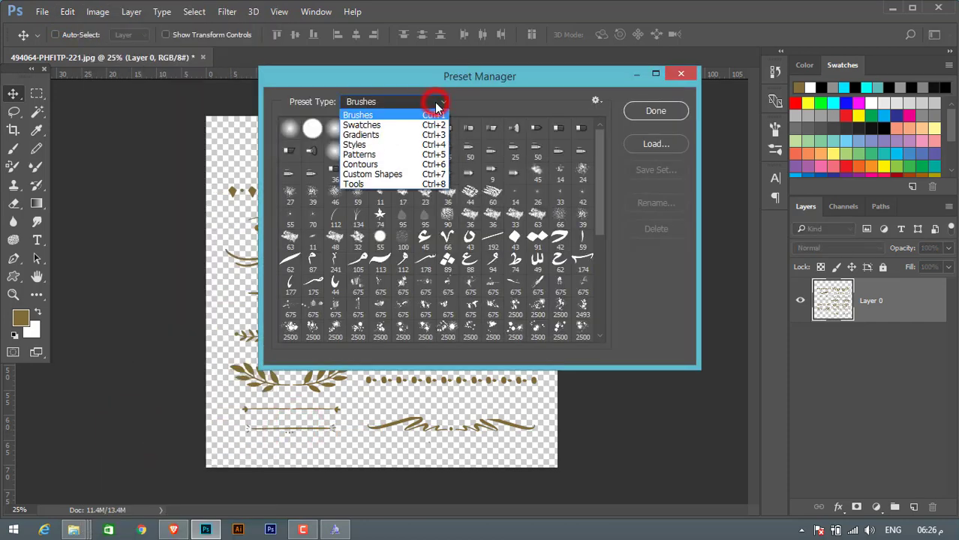
{"action": "left_click", "coordinate": [379, 152]}
{"action": "left_click", "coordinate": [655, 143]}
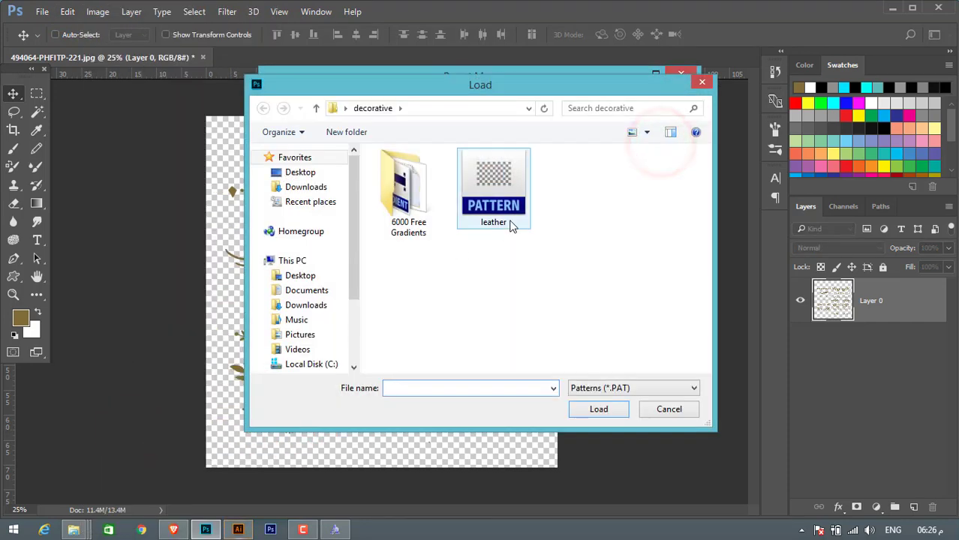
{"action": "left_click", "coordinate": [515, 213]}
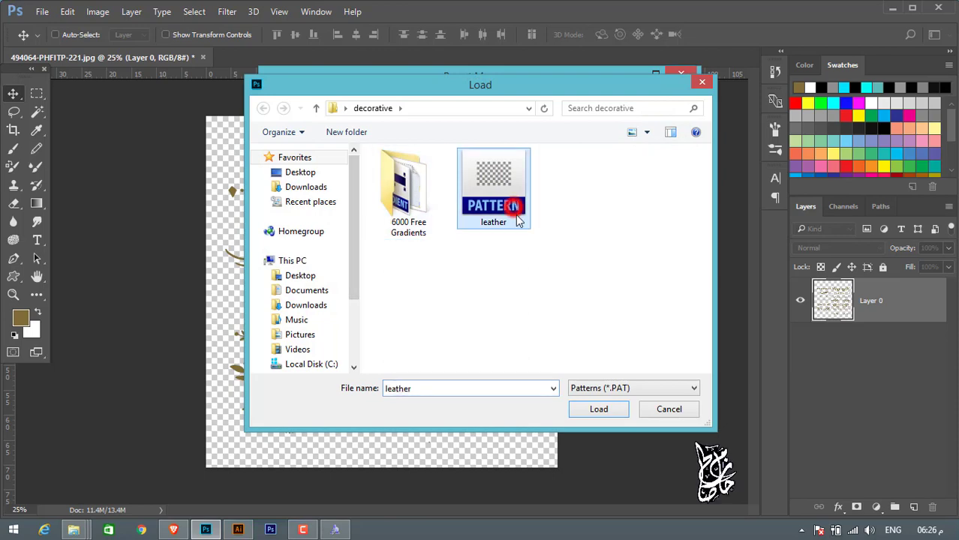
{"action": "left_click", "coordinate": [595, 409]}
- Switch the Preset Manager to Gradients and start loading a gradient file
{"action": "left_click", "coordinate": [441, 102]}
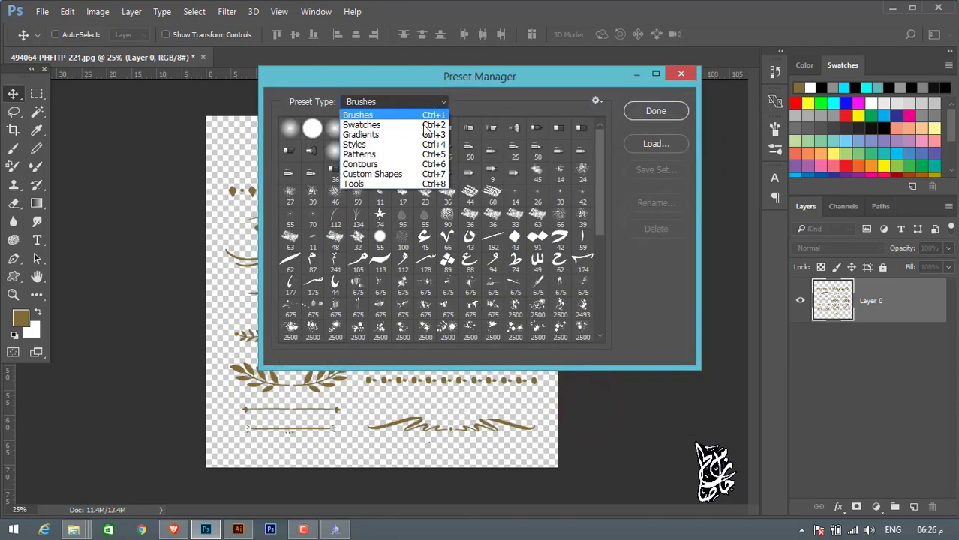
{"action": "left_click", "coordinate": [418, 135]}
{"action": "left_click", "coordinate": [655, 144]}
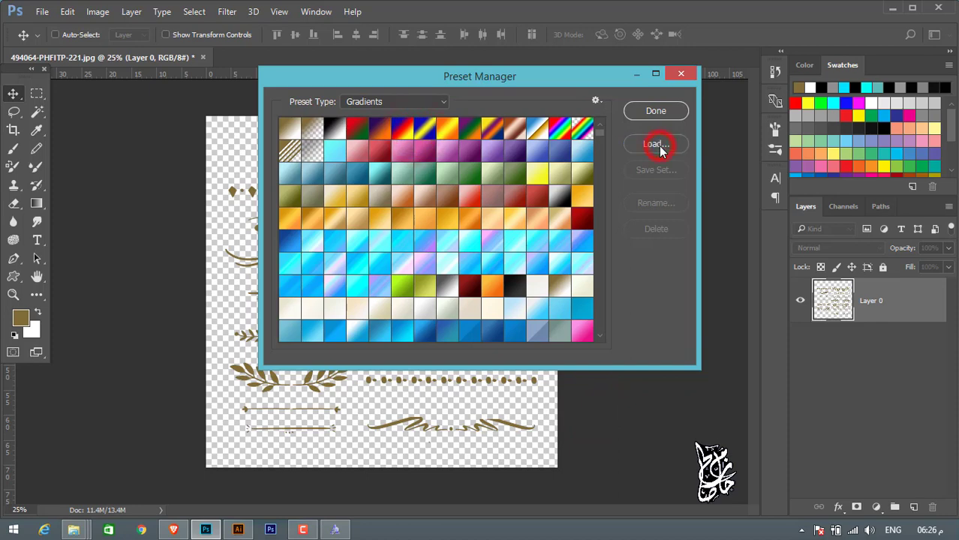
- Load the gradient file from the Desktop > decorative folder
{"action": "left_click", "coordinate": [300, 172]}
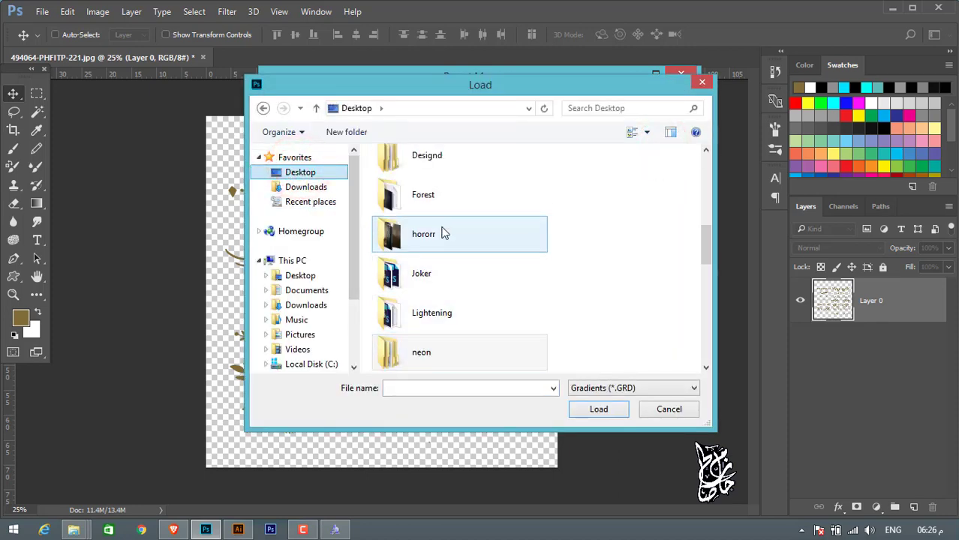
{"action": "scroll", "coordinate": [443, 234], "scroll_direction": "down", "scroll_amount": 2}
{"action": "scroll", "coordinate": [454, 255], "scroll_direction": "down", "scroll_amount": 5}
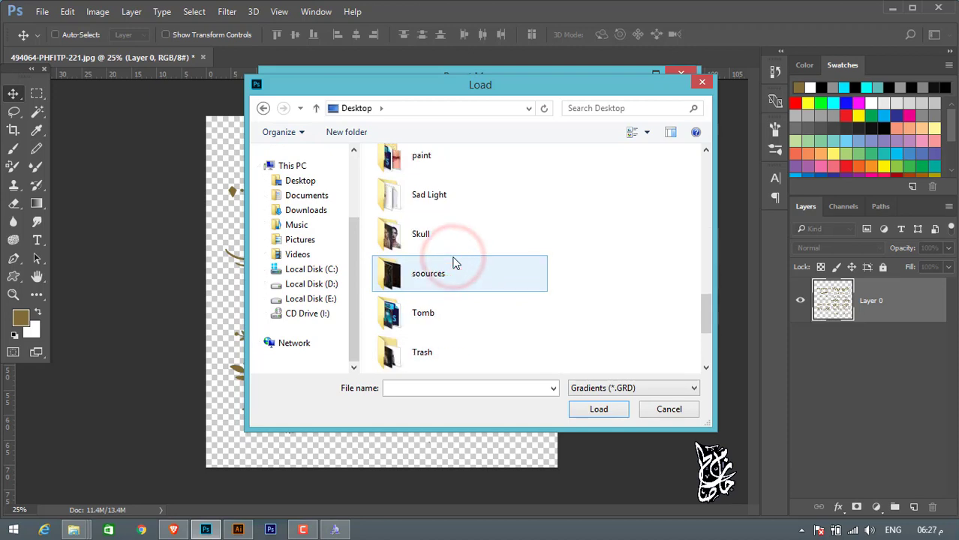
{"action": "scroll", "coordinate": [454, 263], "scroll_direction": "down", "scroll_amount": 2}
{"action": "scroll", "coordinate": [454, 263], "scroll_direction": "up", "scroll_amount": 3}
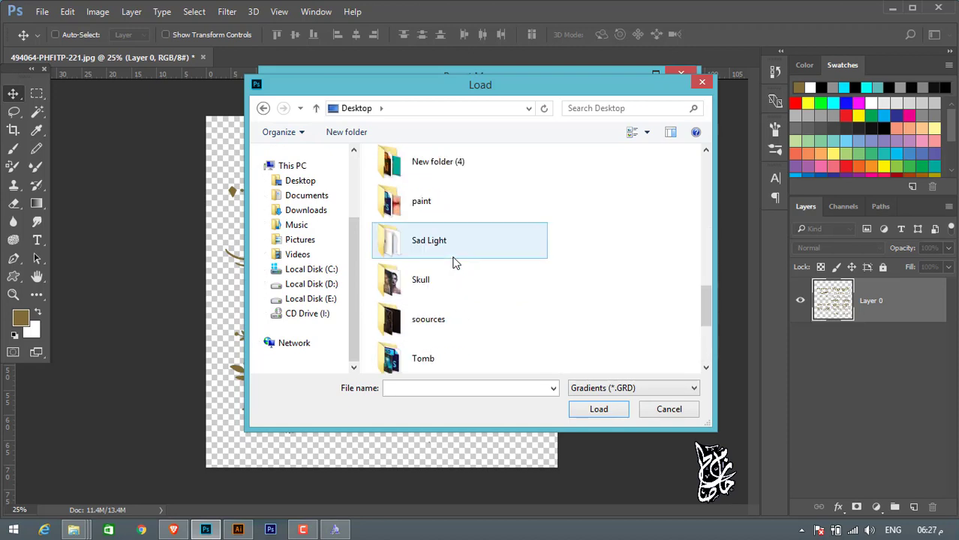
{"action": "scroll", "coordinate": [454, 263], "scroll_direction": "up", "scroll_amount": 3}
{"action": "left_click", "coordinate": [456, 270]}
{"action": "scroll", "coordinate": [450, 211], "scroll_direction": "up", "scroll_amount": 1}
{"action": "double_click", "coordinate": [450, 240]}
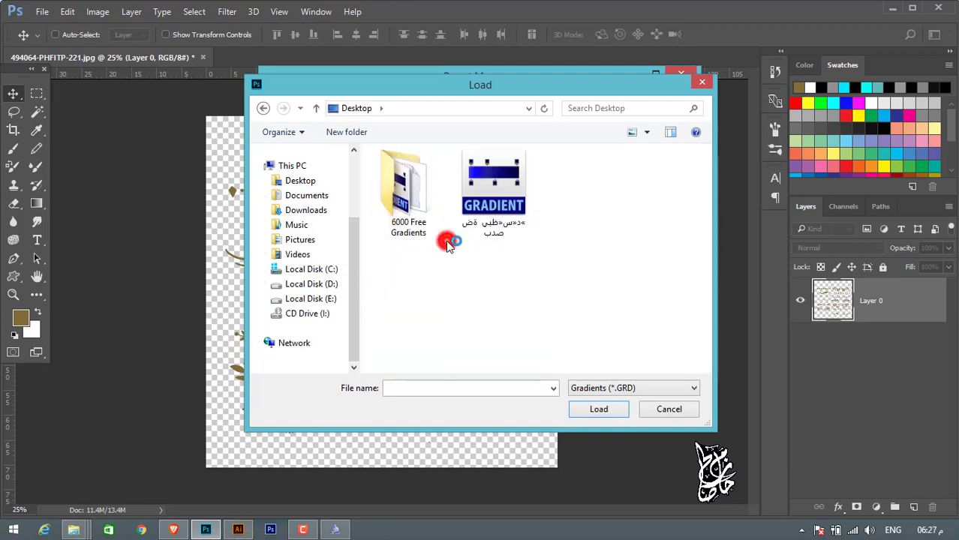
{"action": "left_click", "coordinate": [478, 201]}
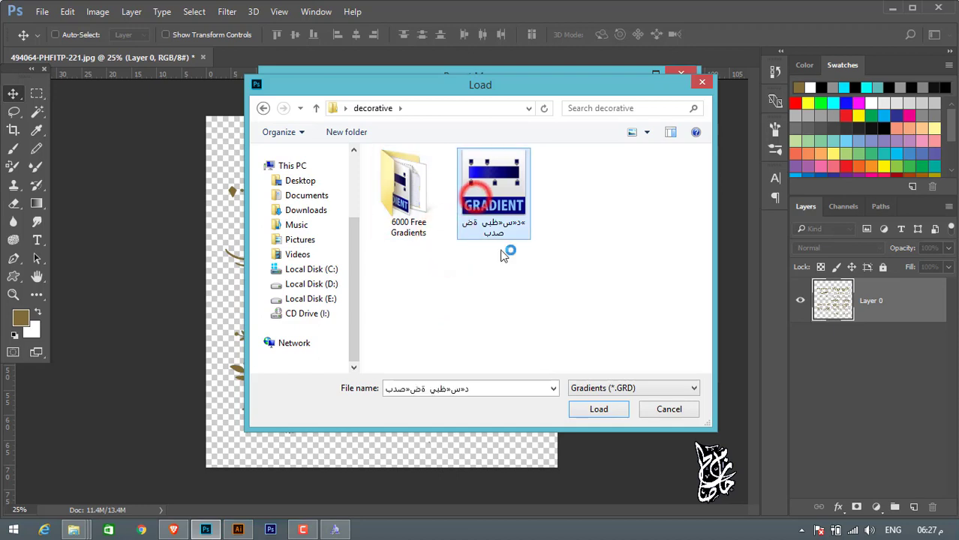
{"action": "left_click", "coordinate": [604, 411]}
- Cancel the follow-up file dialog and close the Preset Manager
{"action": "double_click", "coordinate": [407, 177]}
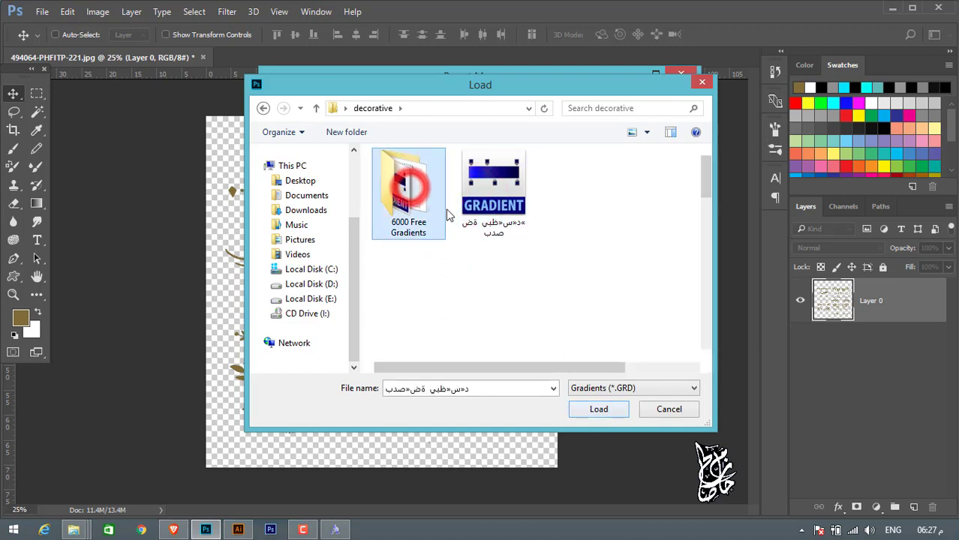
{"action": "left_click", "coordinate": [670, 409]}
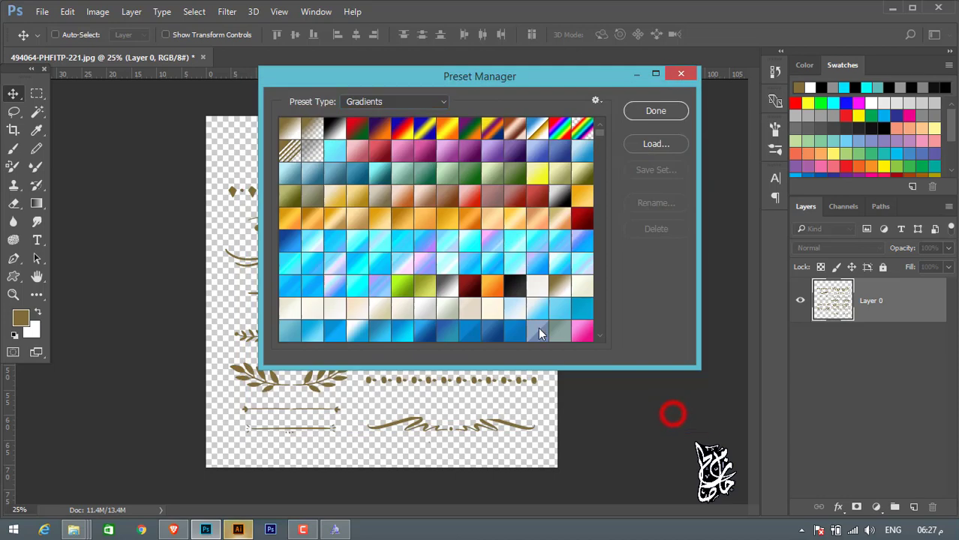
{"action": "left_click", "coordinate": [674, 110]}
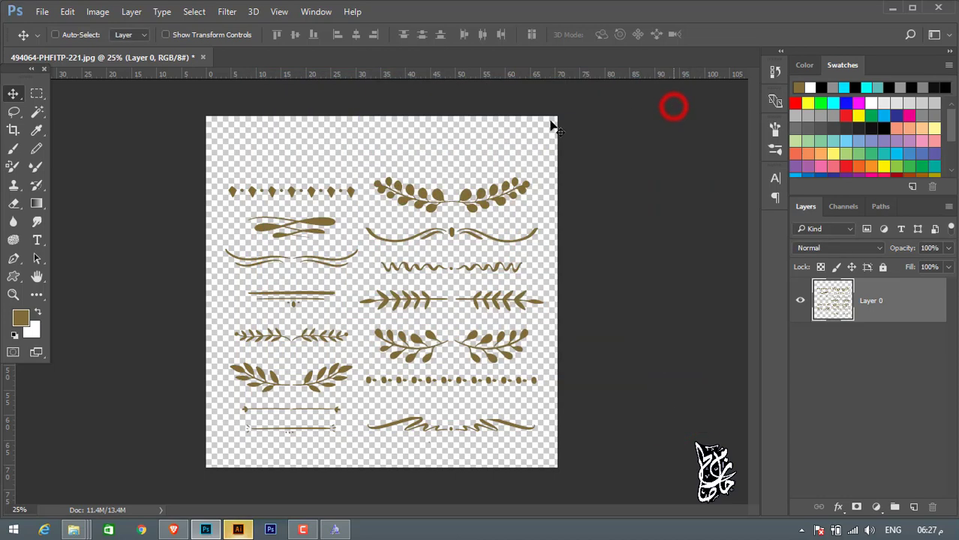
- Create a white 1000 × 700 px, 300 ppi document and unlock its Background as Layer 0
{"action": "left_click", "coordinate": [41, 12]}
{"action": "left_click", "coordinate": [40, 13]}
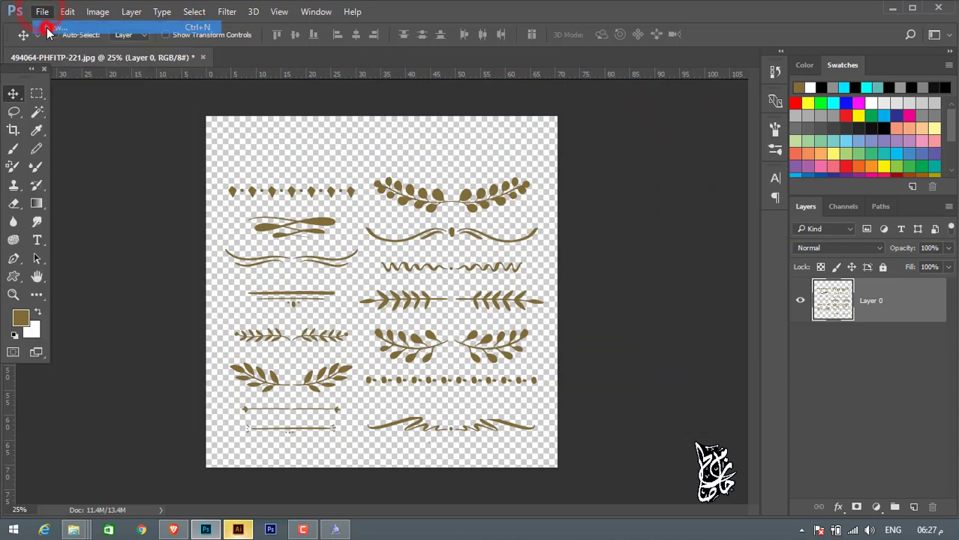
{"action": "key", "text": "ctrl+n"}
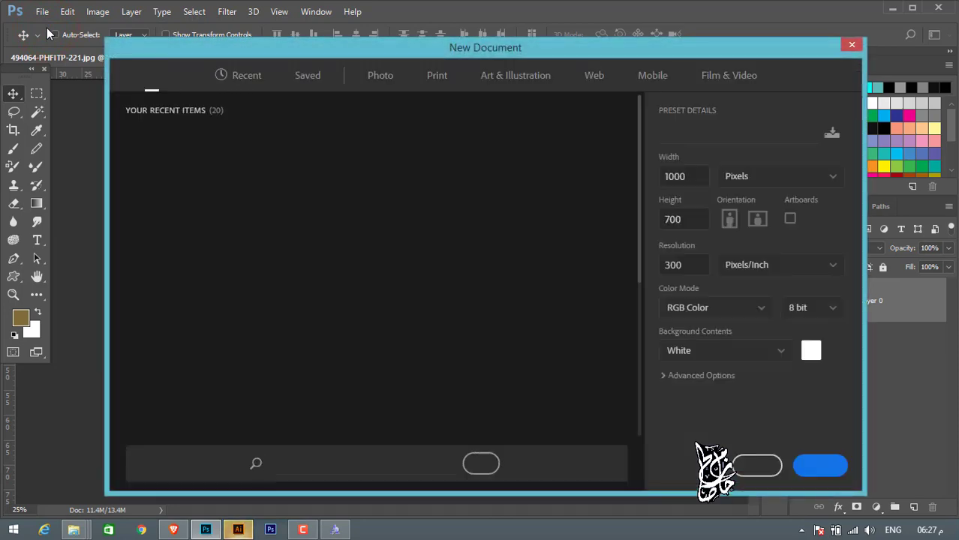
{"action": "left_click", "coordinate": [184, 162]}
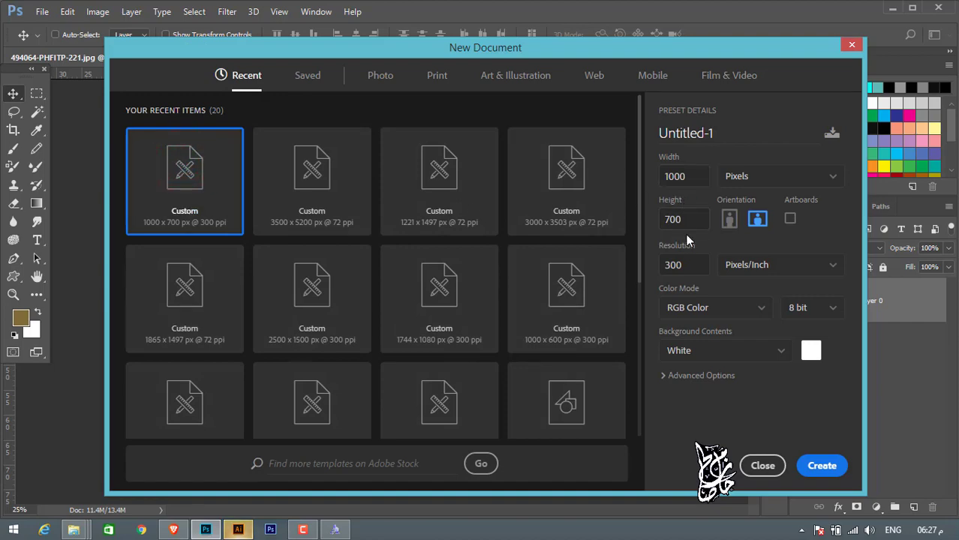
{"action": "left_click", "coordinate": [822, 465]}
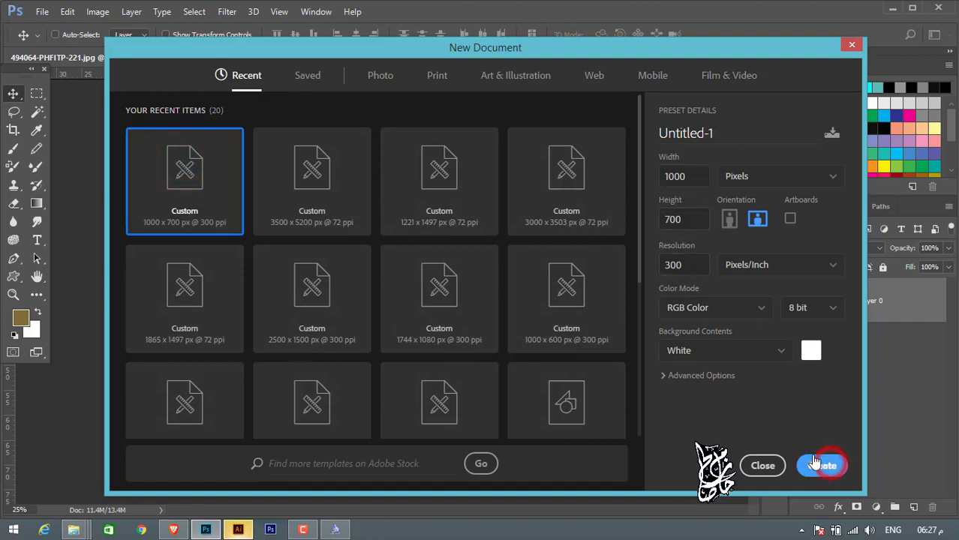
{"action": "left_click", "coordinate": [930, 295]}
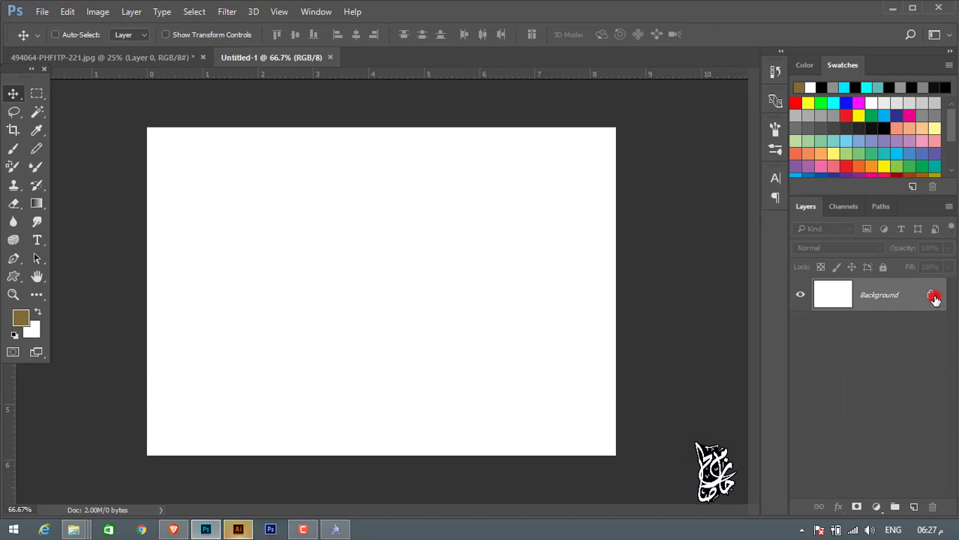
- Give Layer 0 a Pattern Overlay using the rust-orange leather texture
{"action": "double_click", "coordinate": [819, 297]}
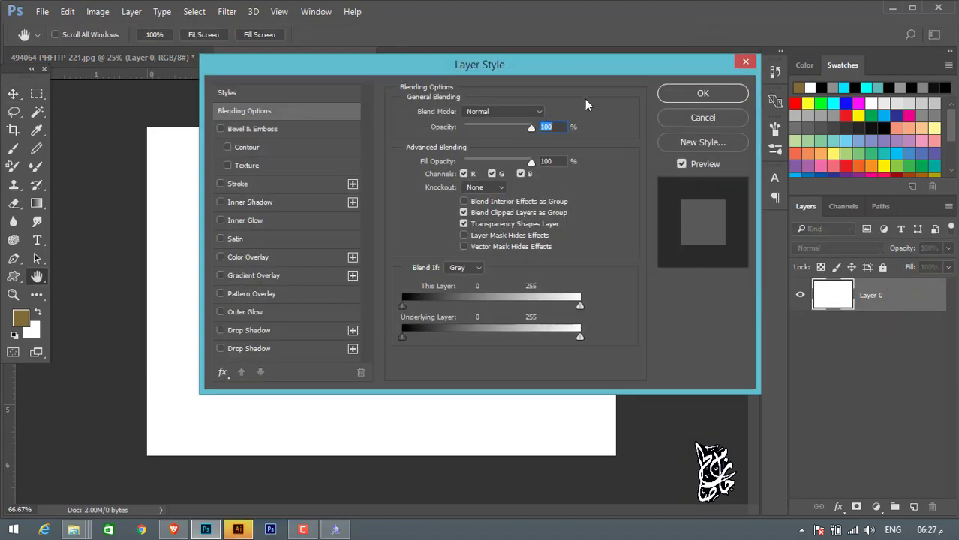
{"action": "left_click_drag", "start_coordinate": [542, 71], "coordinate": [756, 76]}
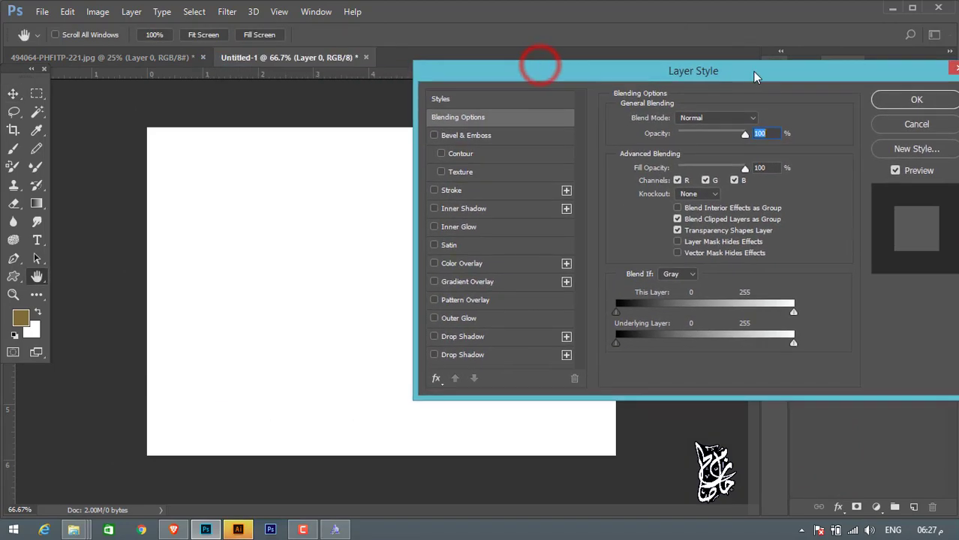
{"action": "left_click", "coordinate": [477, 300]}
{"action": "left_click", "coordinate": [709, 164]}
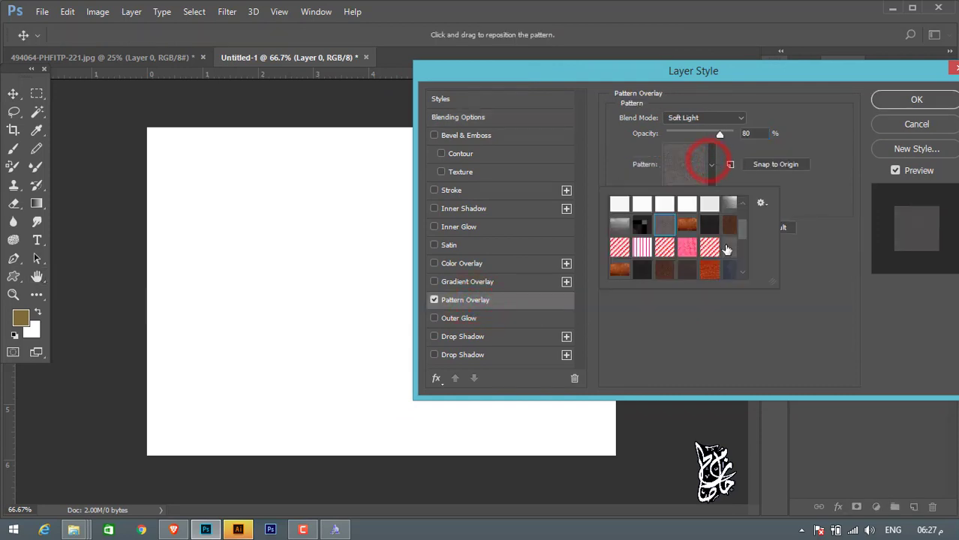
{"action": "scroll", "coordinate": [726, 250], "scroll_direction": "down", "scroll_amount": 2}
{"action": "left_click_drag", "start_coordinate": [775, 281], "coordinate": [839, 362]}
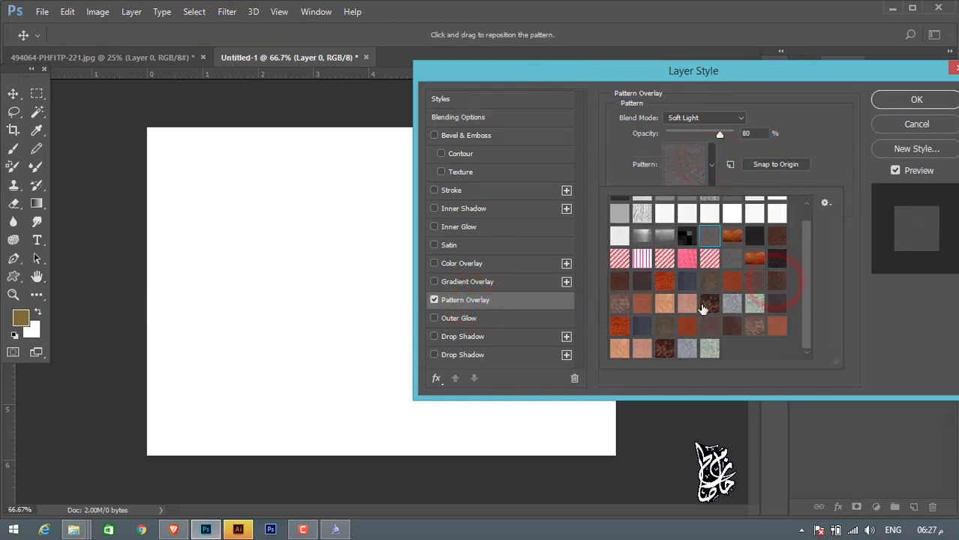
{"action": "left_click", "coordinate": [775, 331]}
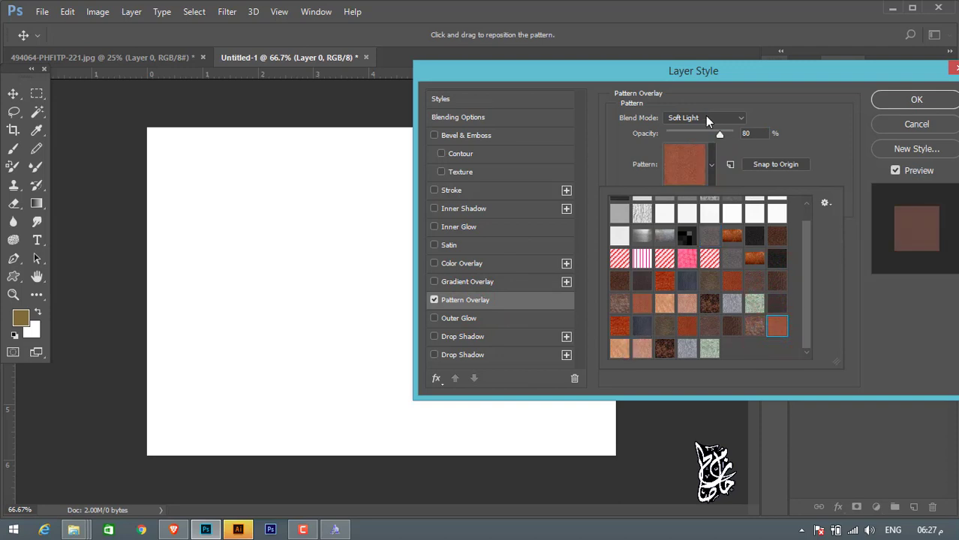
{"action": "left_click", "coordinate": [645, 308]}
{"action": "left_click", "coordinate": [619, 325]}
{"action": "left_click", "coordinate": [789, 113]}
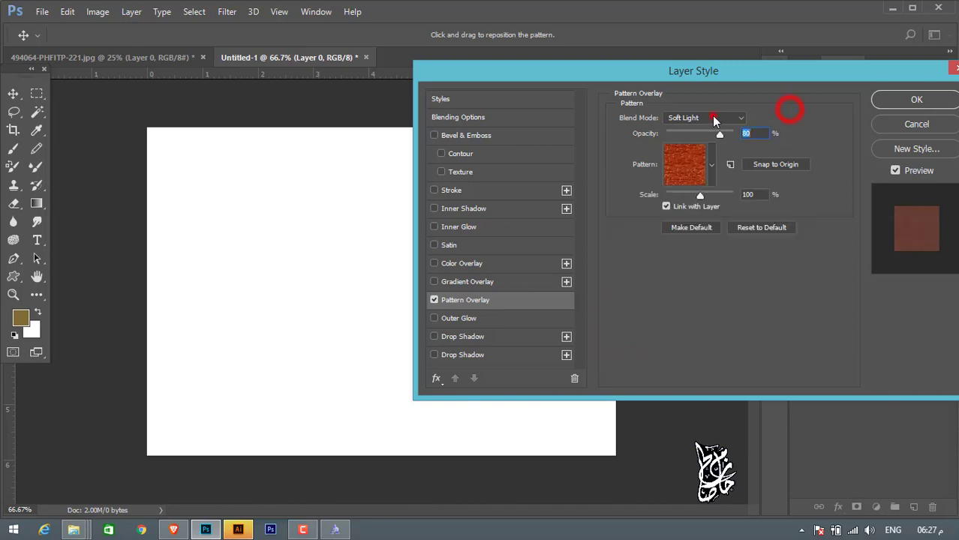
- Set the overlay to Normal blend mode at 100% opacity and apply it
{"action": "left_click", "coordinate": [706, 118]}
{"action": "left_click", "coordinate": [708, 133]}
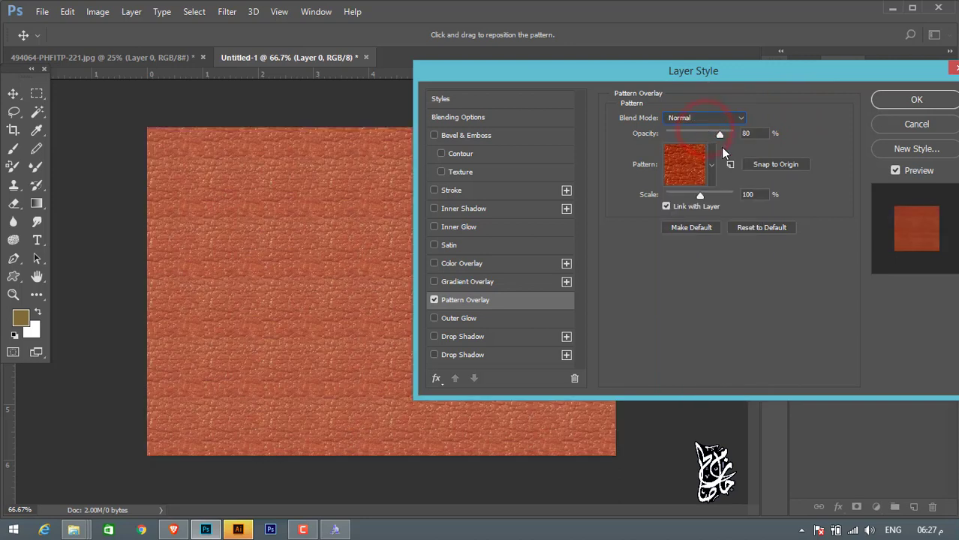
{"action": "left_click_drag", "start_coordinate": [719, 135], "coordinate": [803, 139]}
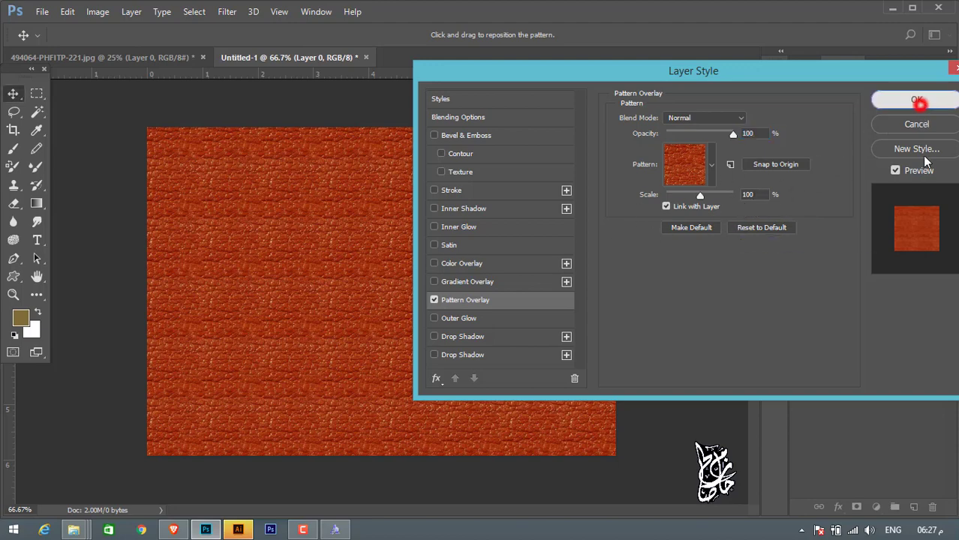
{"action": "left_click", "coordinate": [917, 99]}
{"action": "left_click", "coordinate": [876, 507]}
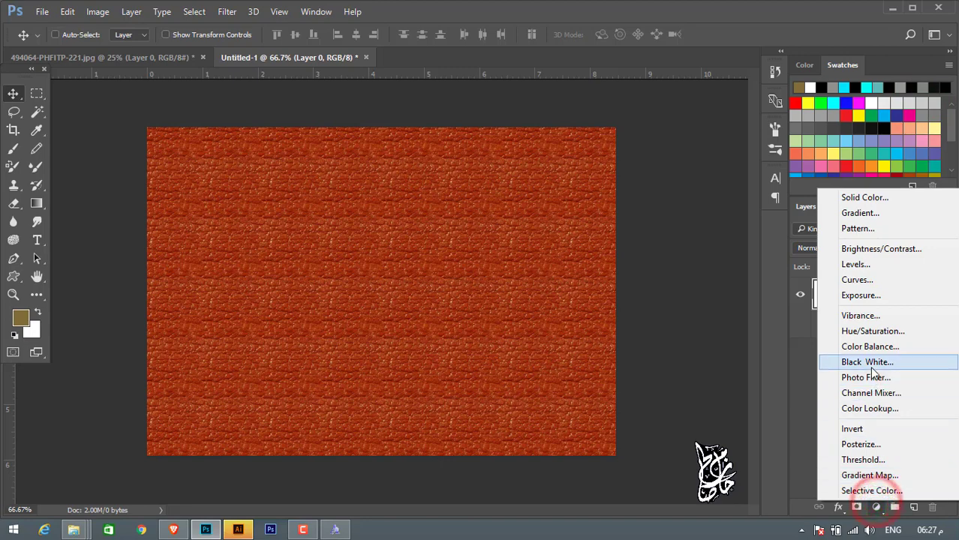
- Add a Hue/Saturation adjustment layer with Saturation at -32
{"action": "left_click", "coordinate": [876, 339]}
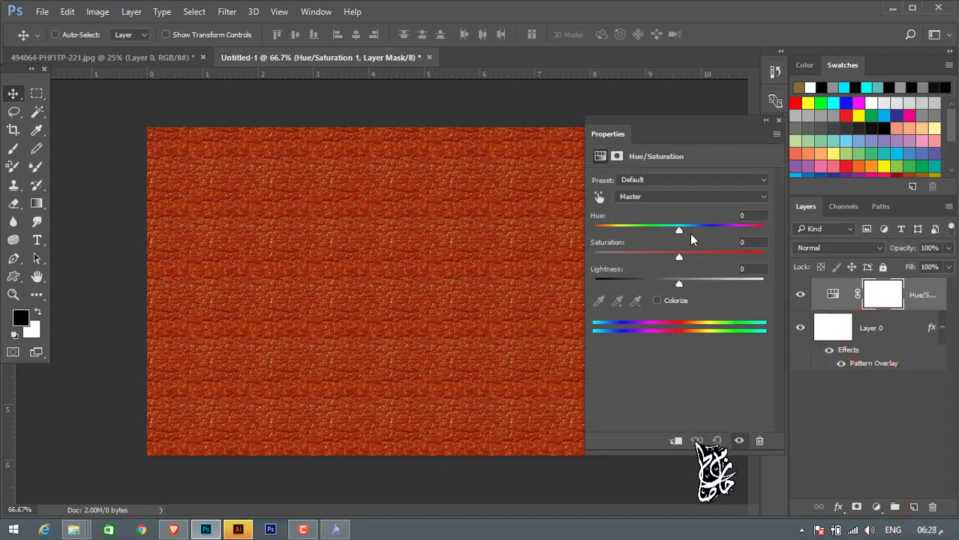
{"action": "left_click_drag", "start_coordinate": [679, 259], "coordinate": [642, 261]}
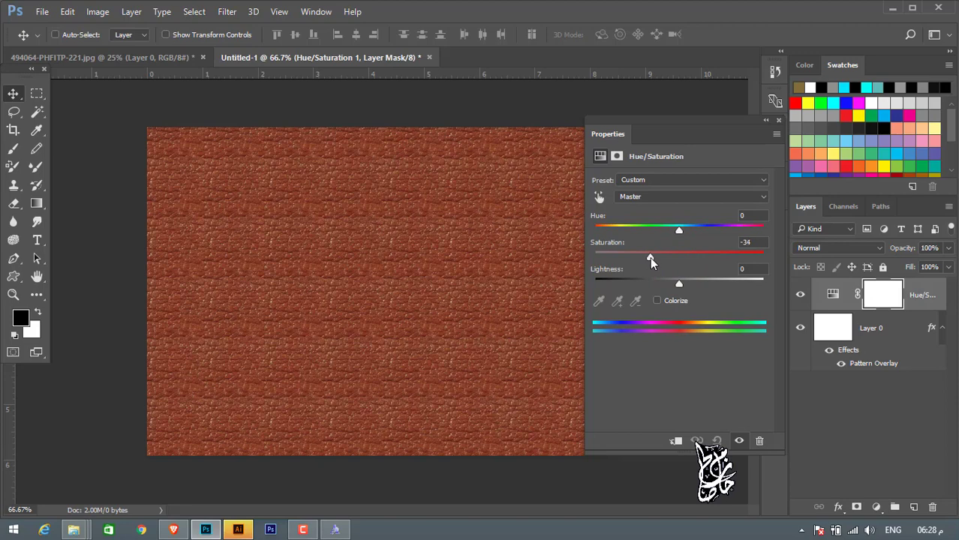
{"action": "left_click_drag", "start_coordinate": [649, 256], "coordinate": [651, 259]}
{"action": "left_click", "coordinate": [777, 122]}
- Add a Levels adjustment with input levels 37/1.16/185 and output white at 67
{"action": "left_click", "coordinate": [877, 507]}
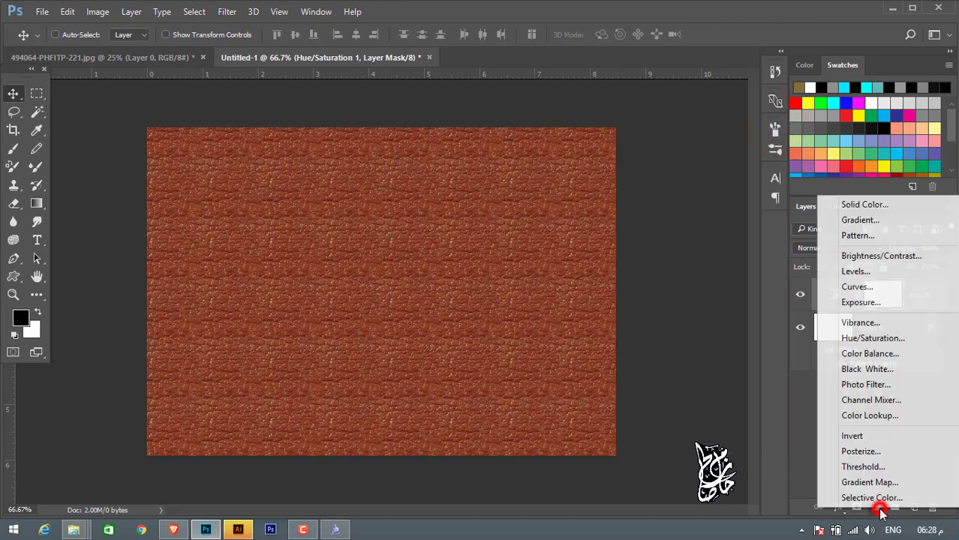
{"action": "left_click", "coordinate": [855, 272]}
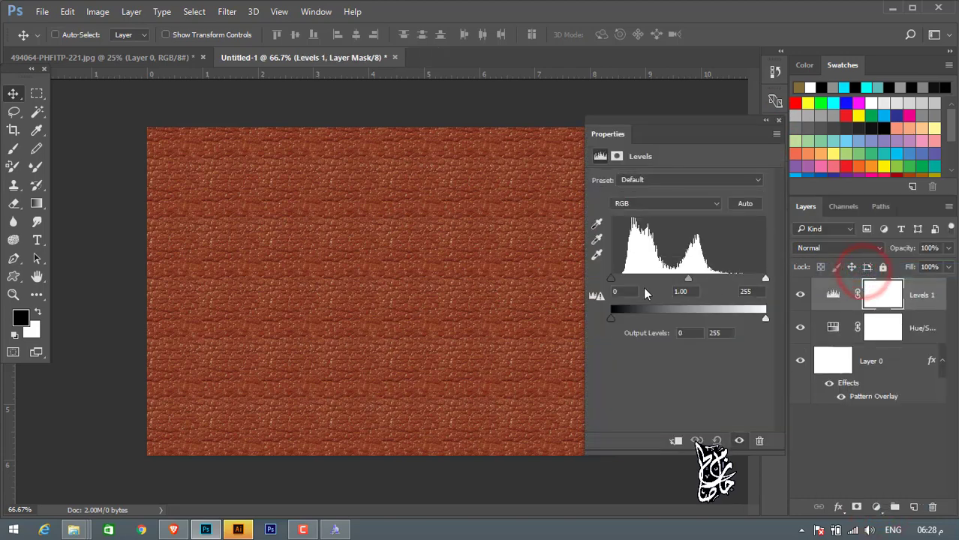
{"action": "left_click_drag", "start_coordinate": [611, 279], "coordinate": [635, 279]}
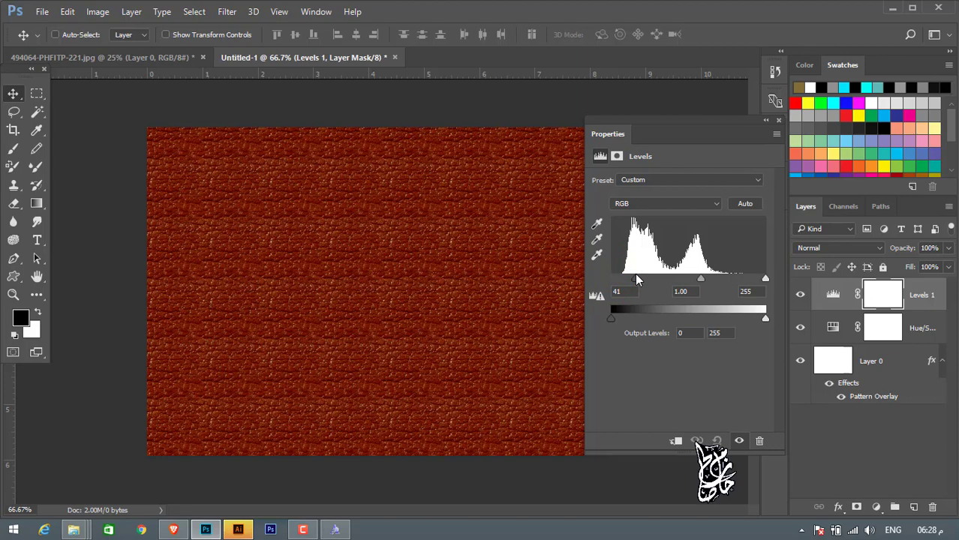
{"action": "left_click_drag", "start_coordinate": [636, 280], "coordinate": [635, 277]}
{"action": "left_click_drag", "start_coordinate": [700, 280], "coordinate": [691, 279]}
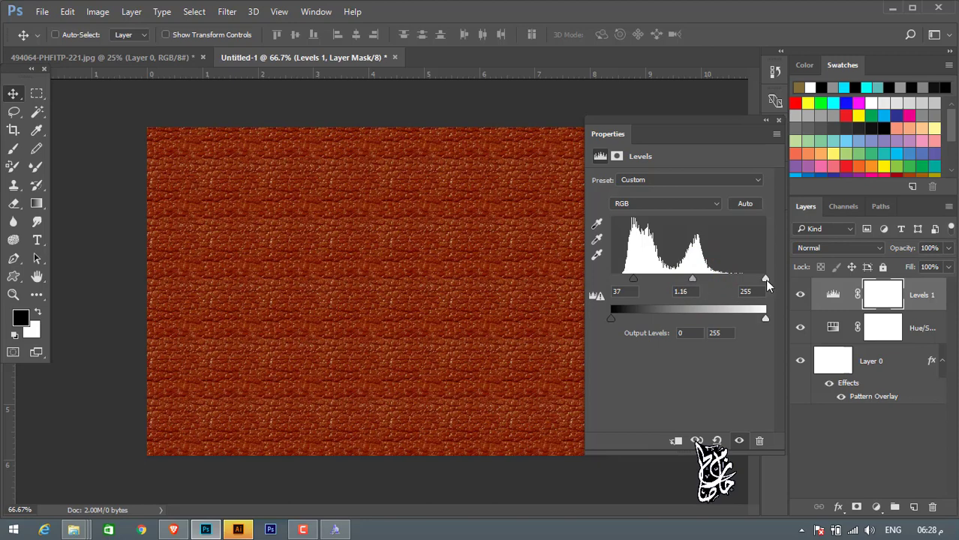
{"action": "mouse_move", "coordinate": [764, 279]}
{"action": "left_mouse_down"}
{"action": "mouse_move", "coordinate": [728, 280]}
{"action": "mouse_move", "coordinate": [727, 289]}
{"action": "mouse_move", "coordinate": [733, 282]}
{"action": "left_mouse_up"}
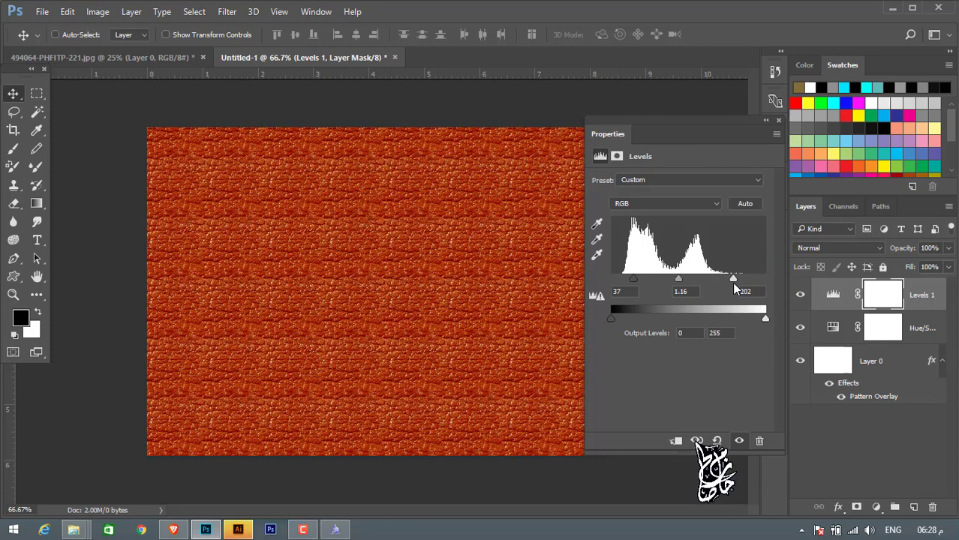
{"action": "left_click_drag", "start_coordinate": [746, 324], "coordinate": [651, 321]}
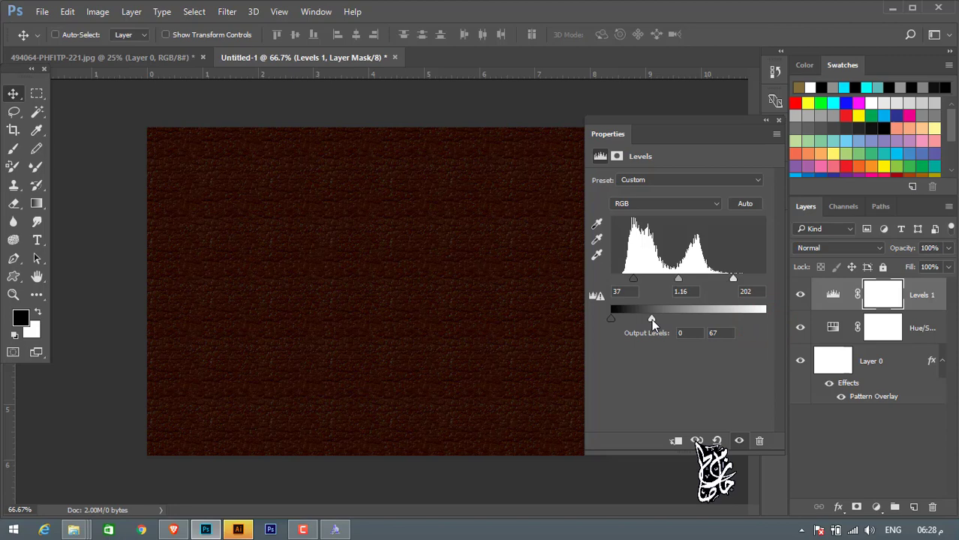
{"action": "left_click_drag", "start_coordinate": [734, 280], "coordinate": [724, 280]}
{"action": "left_click", "coordinate": [777, 128]}
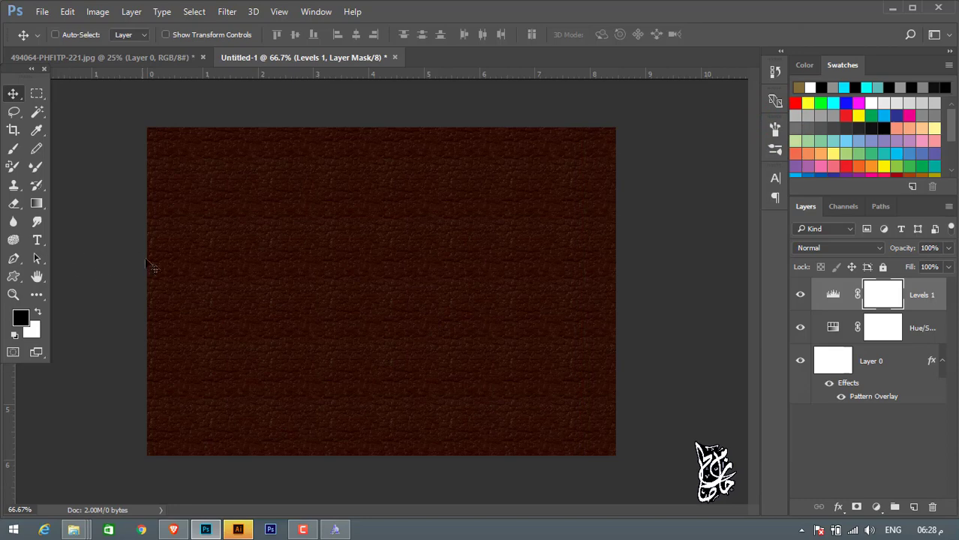
- Type a letter H in colour #816d36 at the canvas centre and enlarge its font size
{"action": "left_click", "coordinate": [37, 239]}
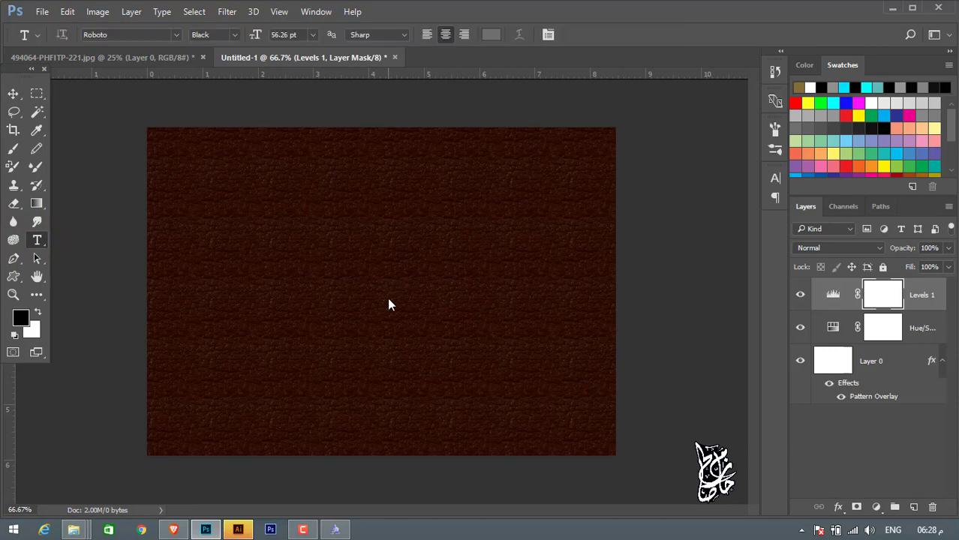
{"action": "left_click", "coordinate": [387, 298]}
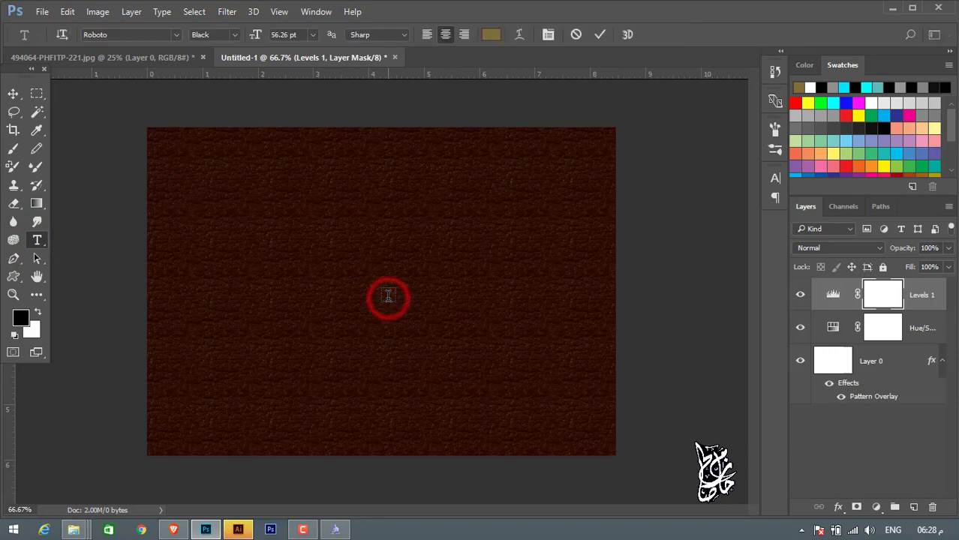
{"action": "type", "text": "H"}
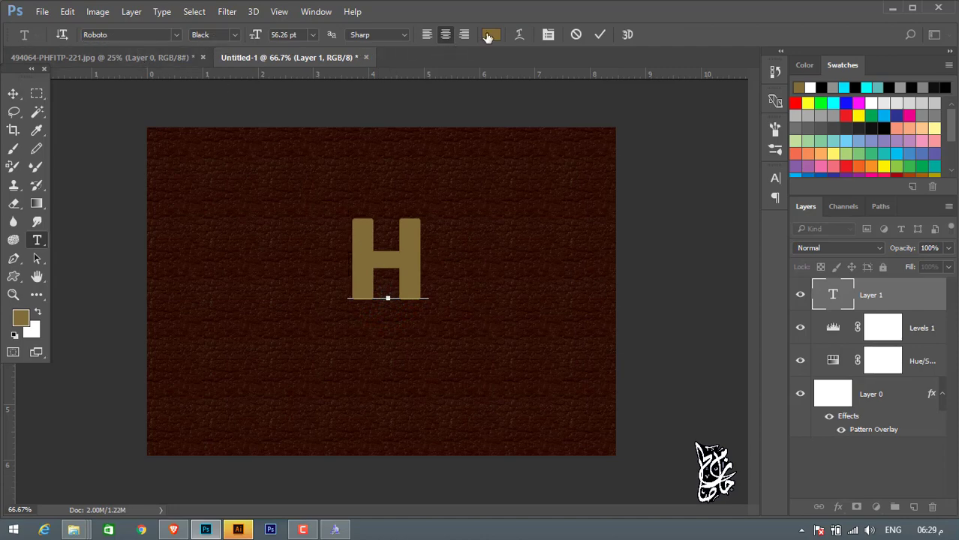
{"action": "left_click", "coordinate": [489, 35]}
{"action": "left_click", "coordinate": [780, 300]}
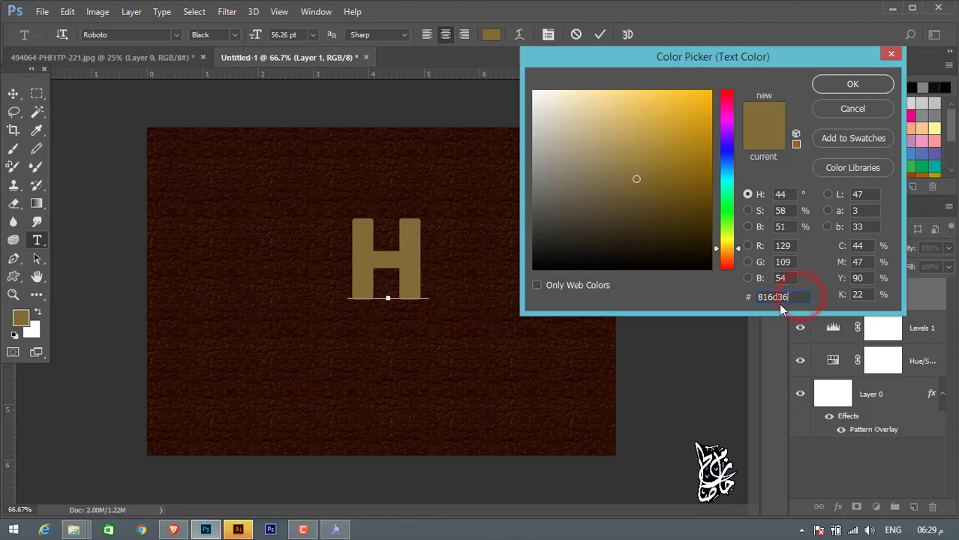
{"action": "left_click", "coordinate": [866, 82]}
{"action": "left_click", "coordinate": [398, 253]}
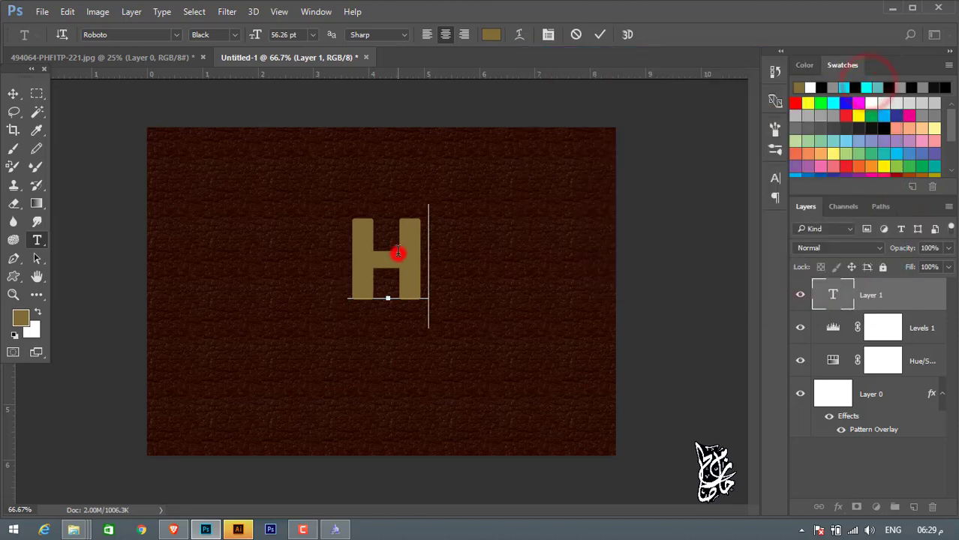
{"action": "double_click", "coordinate": [398, 253]}
{"action": "left_click_drag", "start_coordinate": [255, 34], "coordinate": [299, 34]}
- Move the H to the centre and scale it up to about 137%
{"action": "left_click", "coordinate": [12, 93]}
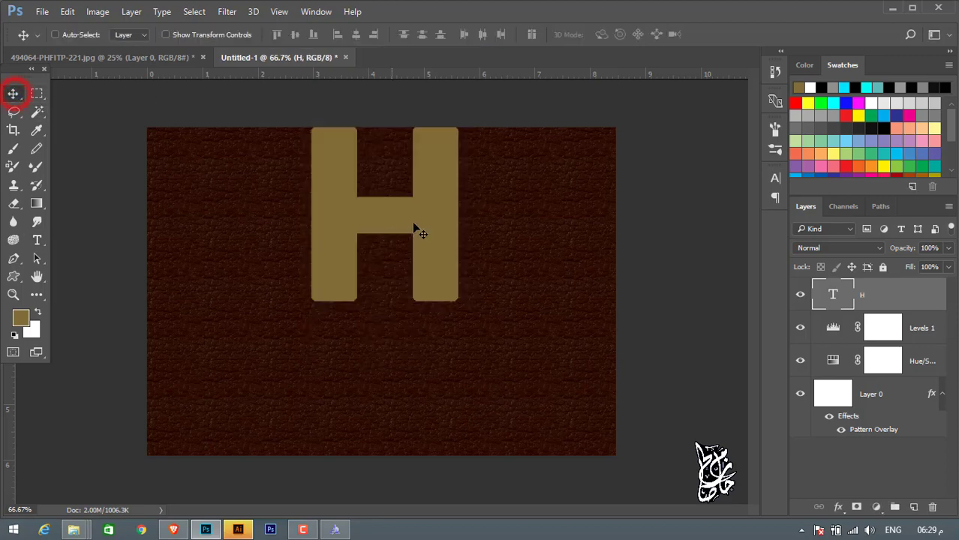
{"action": "left_click_drag", "start_coordinate": [413, 225], "coordinate": [405, 295]}
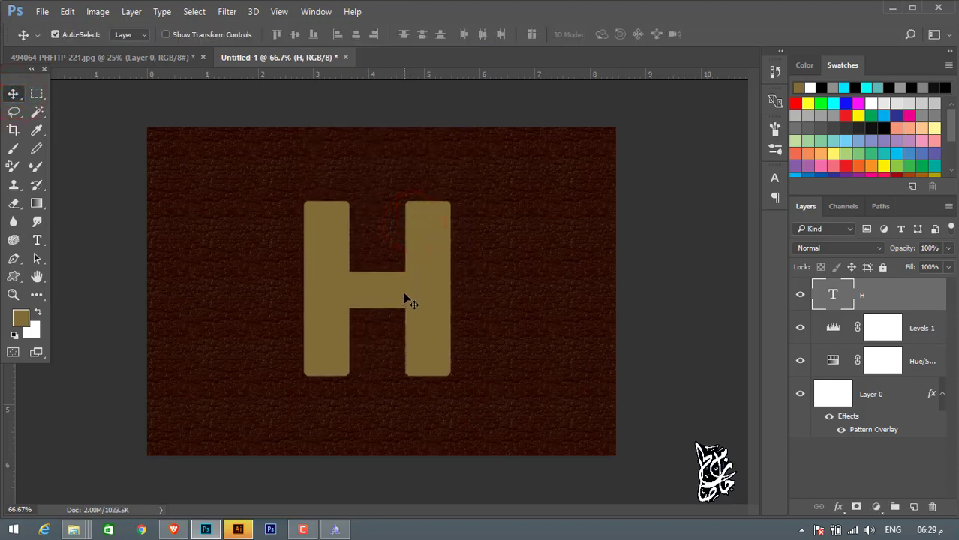
{"action": "key", "text": "ctrl+t"}
{"action": "left_click_drag", "start_coordinate": [469, 168], "coordinate": [518, 128]}
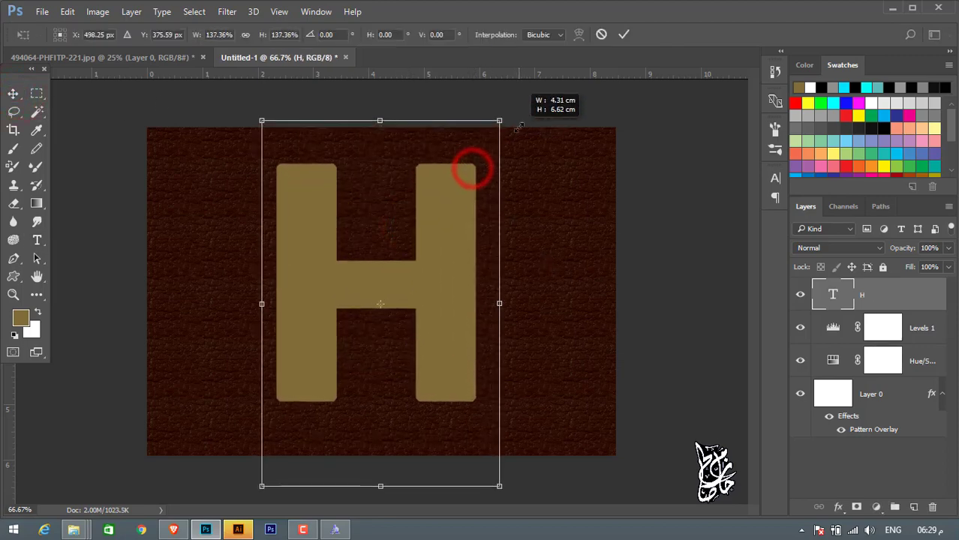
{"action": "double_click", "coordinate": [460, 243]}
{"action": "left_click_drag", "start_coordinate": [448, 252], "coordinate": [456, 260]}
- Check the H's character settings (Roboto Black, 166.56 pt) and bring up its layer style
{"action": "left_click", "coordinate": [775, 180]}
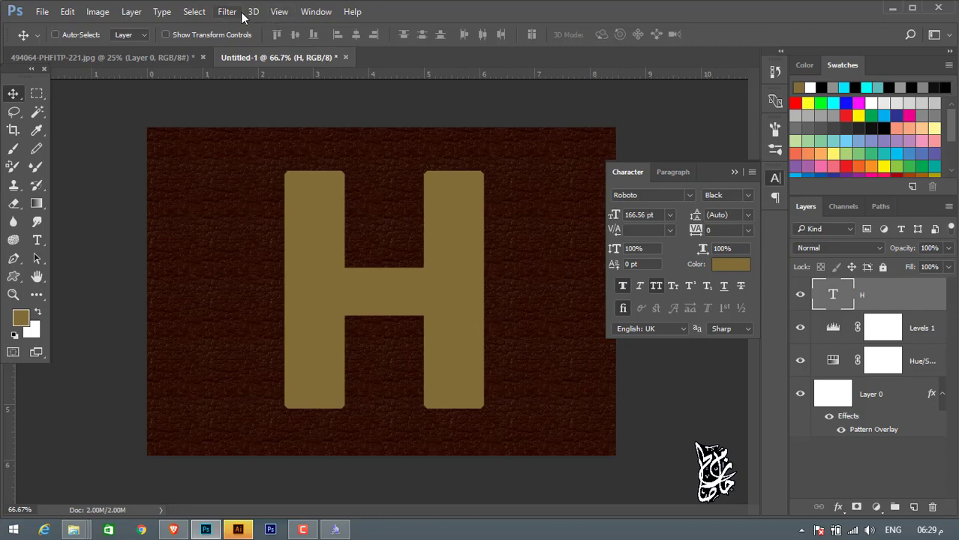
{"action": "left_click", "coordinate": [316, 11]}
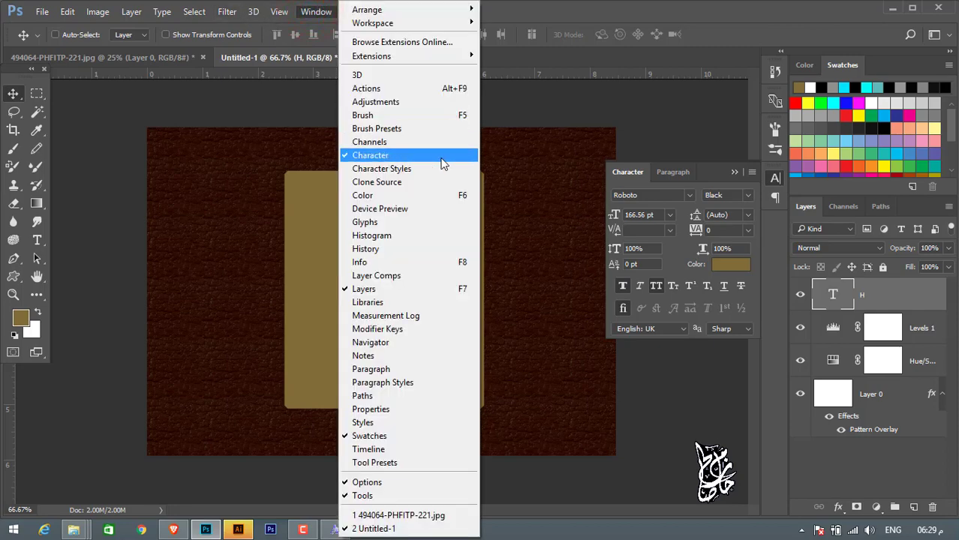
{"action": "left_click", "coordinate": [668, 6]}
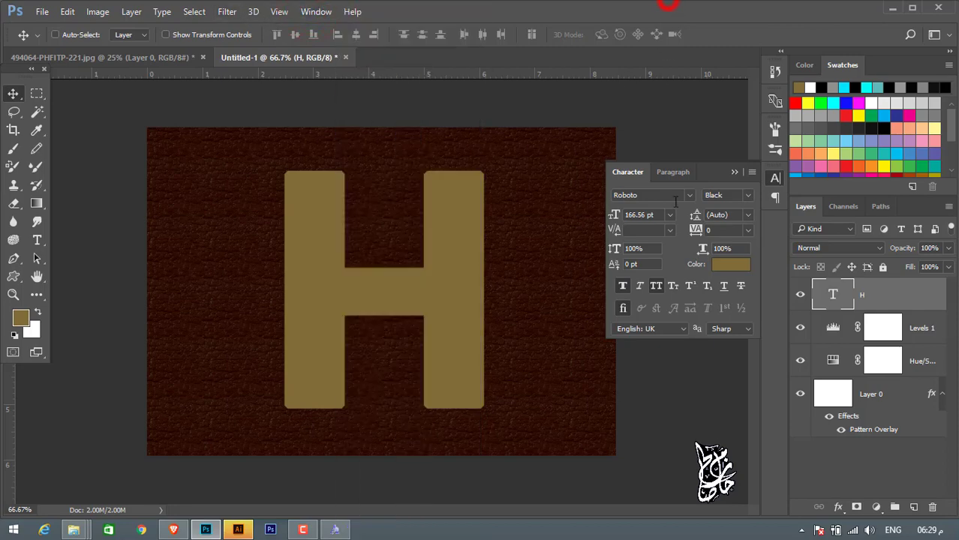
{"action": "left_click", "coordinate": [734, 172]}
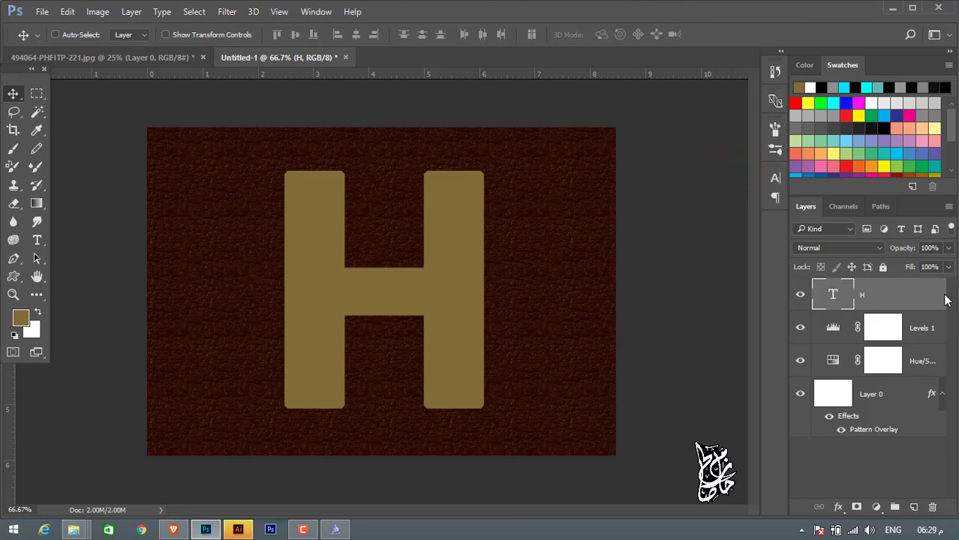
{"action": "left_click", "coordinate": [915, 294]}
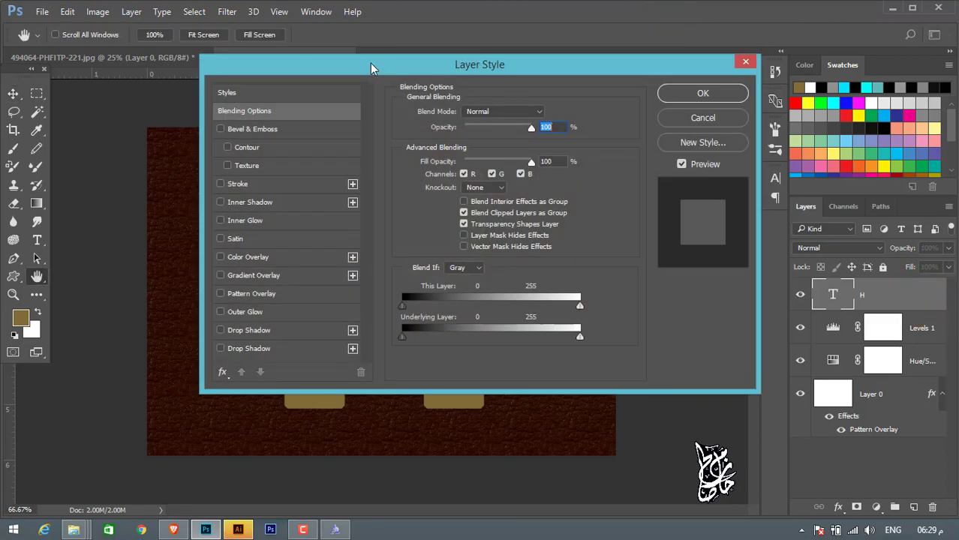
- Add a Stroke Emboss, Chisel Hard bevel to the H with size 13 px and angle 120°
{"action": "left_click_drag", "start_coordinate": [371, 61], "coordinate": [610, 99]}
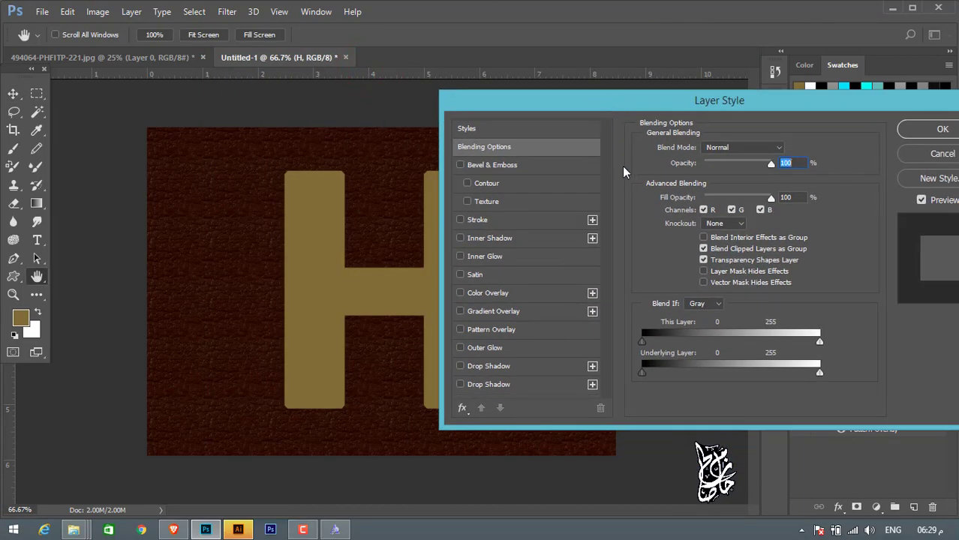
{"action": "left_click", "coordinate": [517, 165]}
{"action": "left_click", "coordinate": [726, 147]}
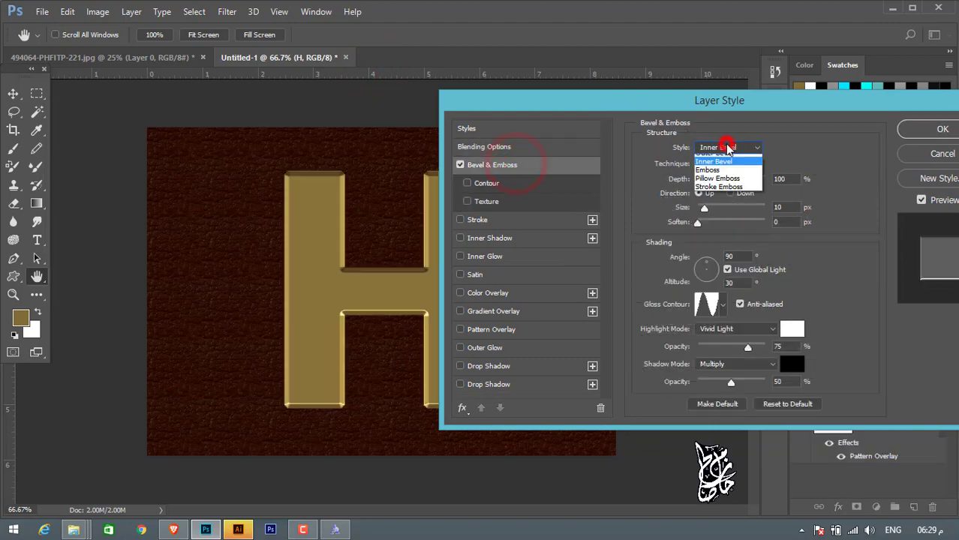
{"action": "left_click", "coordinate": [718, 192]}
{"action": "left_click", "coordinate": [721, 163]}
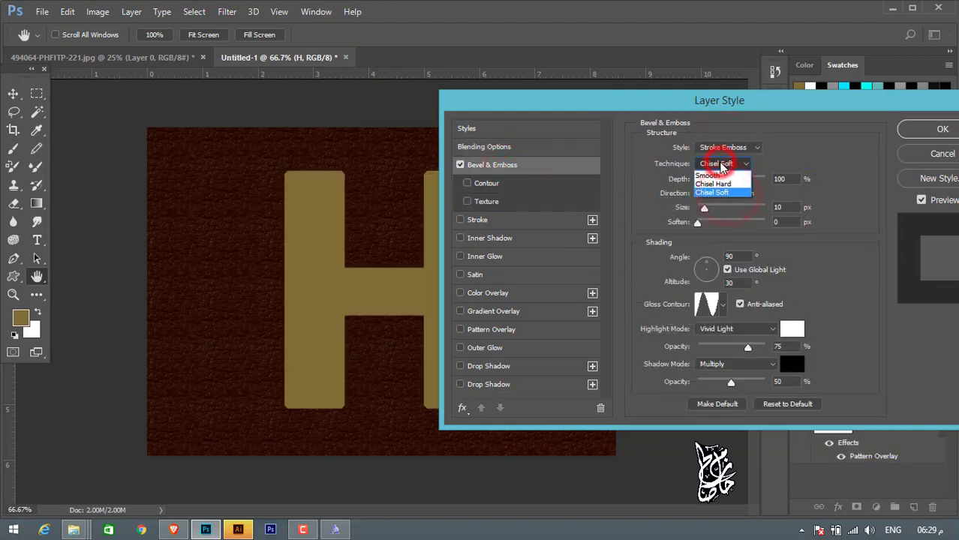
{"action": "left_click", "coordinate": [718, 185]}
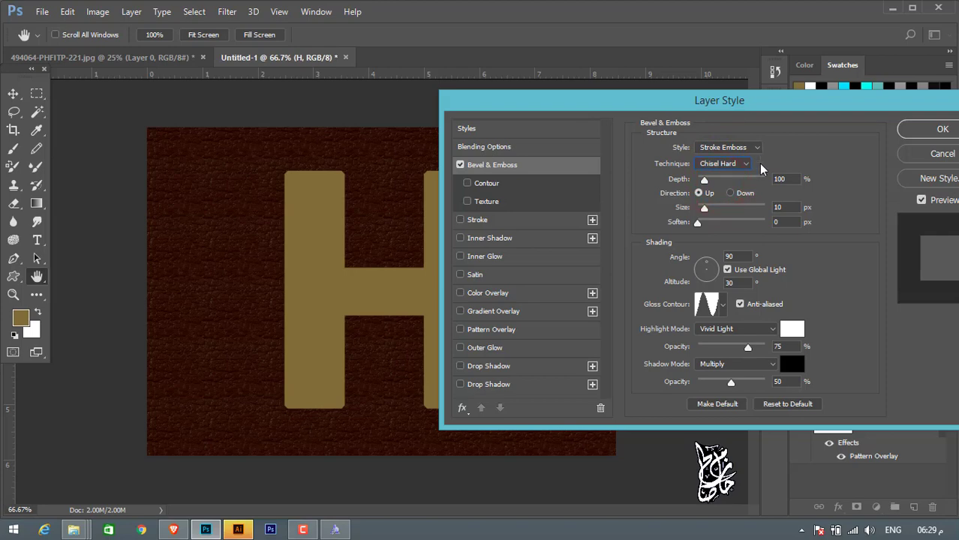
{"action": "left_click", "coordinate": [789, 179]}
{"action": "left_click", "coordinate": [782, 207]}
{"action": "type", "text": "13"}
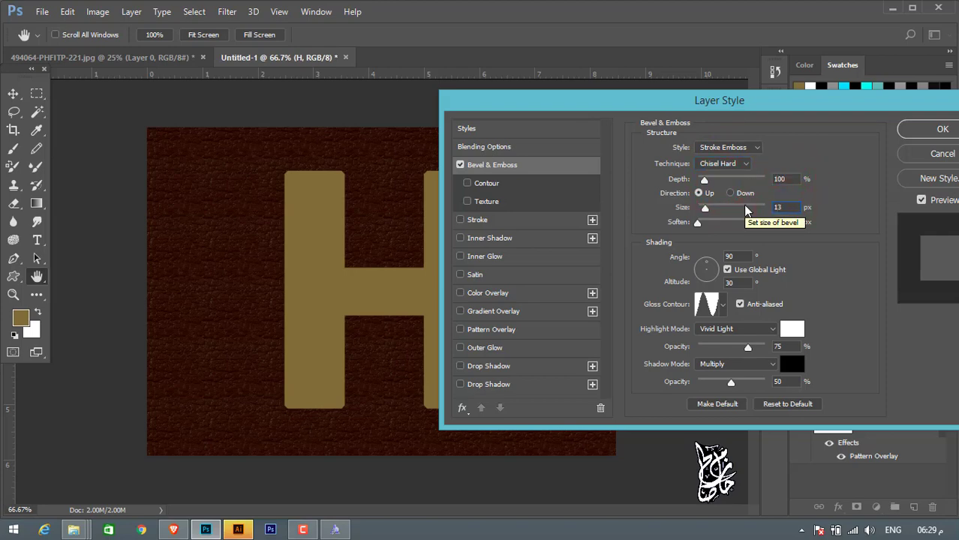
{"action": "left_click", "coordinate": [739, 257]}
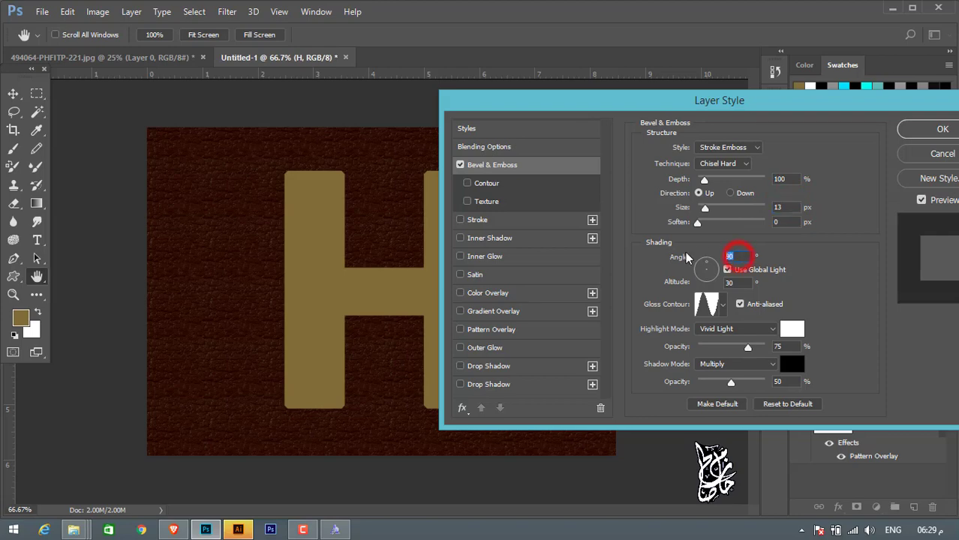
{"action": "type", "text": "12"}
{"action": "type", "text": "0"}
{"action": "left_click", "coordinate": [685, 286]}
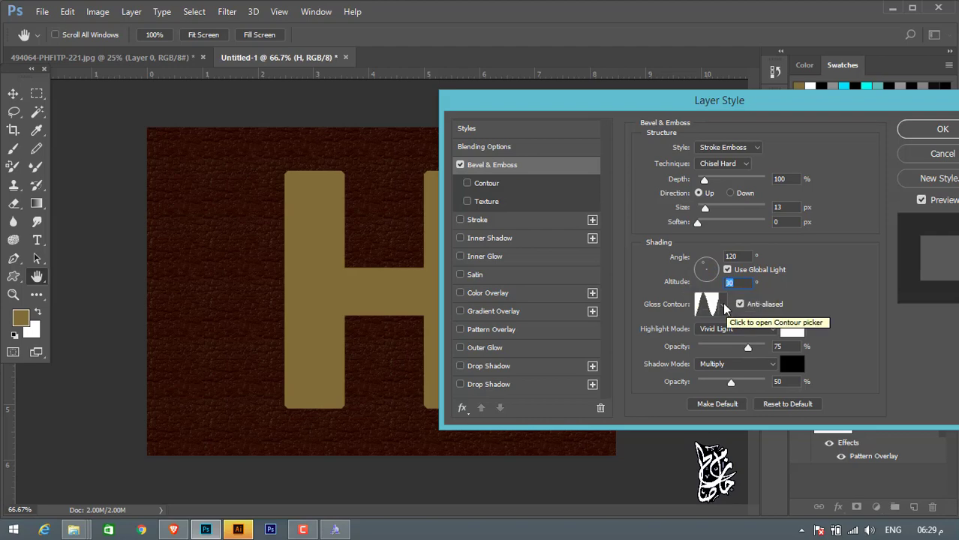
- Load the Contours preset set and pick a new gloss contour for the bevel
{"action": "left_click", "coordinate": [723, 306]}
{"action": "left_click", "coordinate": [817, 333]}
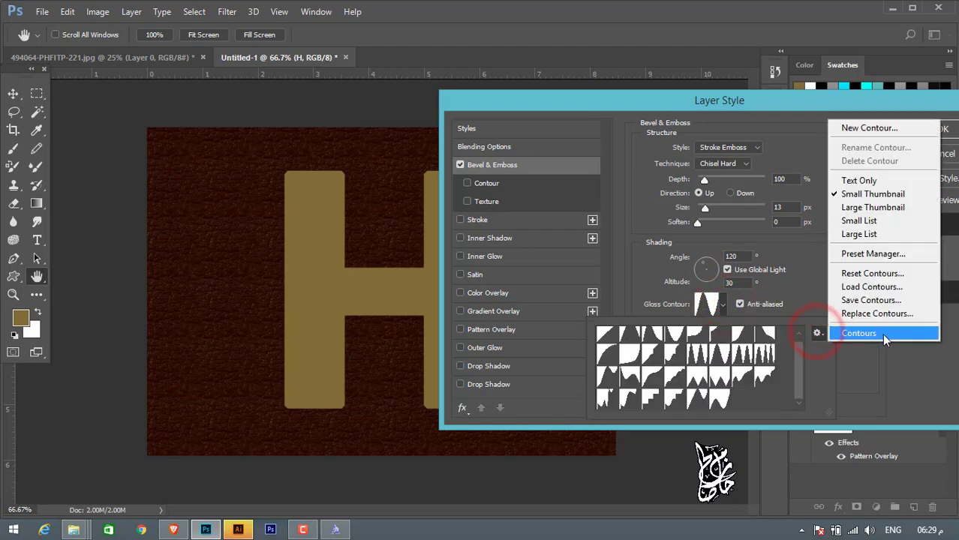
{"action": "left_click", "coordinate": [855, 334]}
{"action": "left_click", "coordinate": [432, 217]}
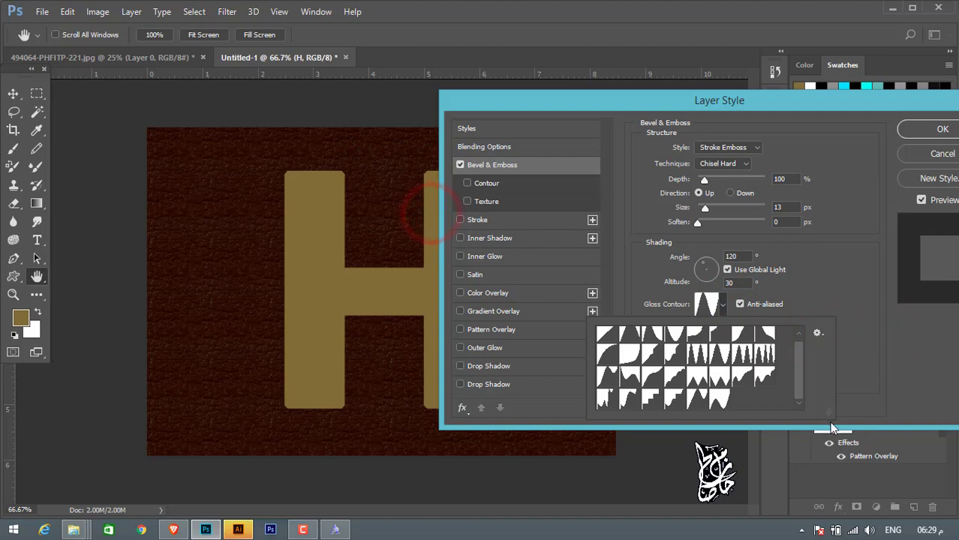
{"action": "left_click_drag", "start_coordinate": [829, 412], "coordinate": [908, 441]}
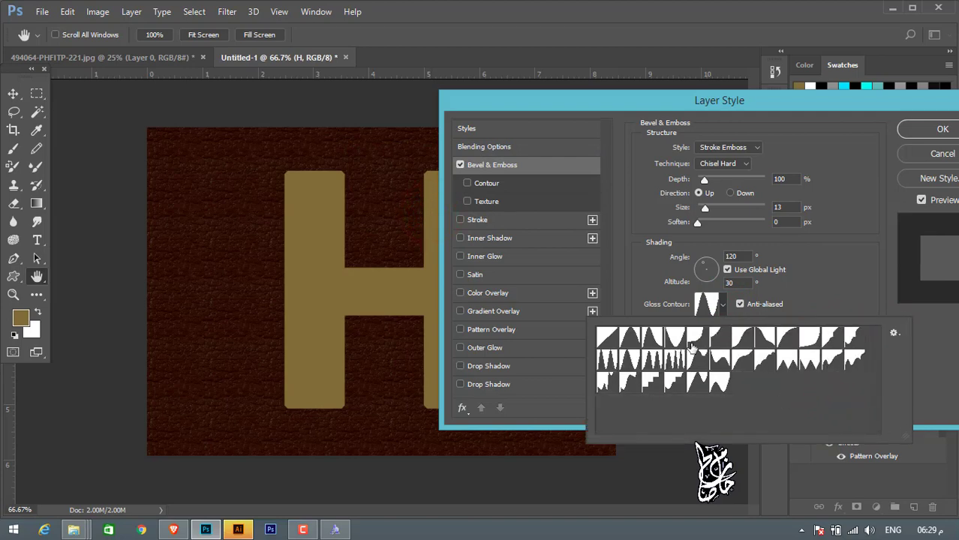
{"action": "left_click", "coordinate": [634, 359]}
{"action": "left_click", "coordinate": [824, 279]}
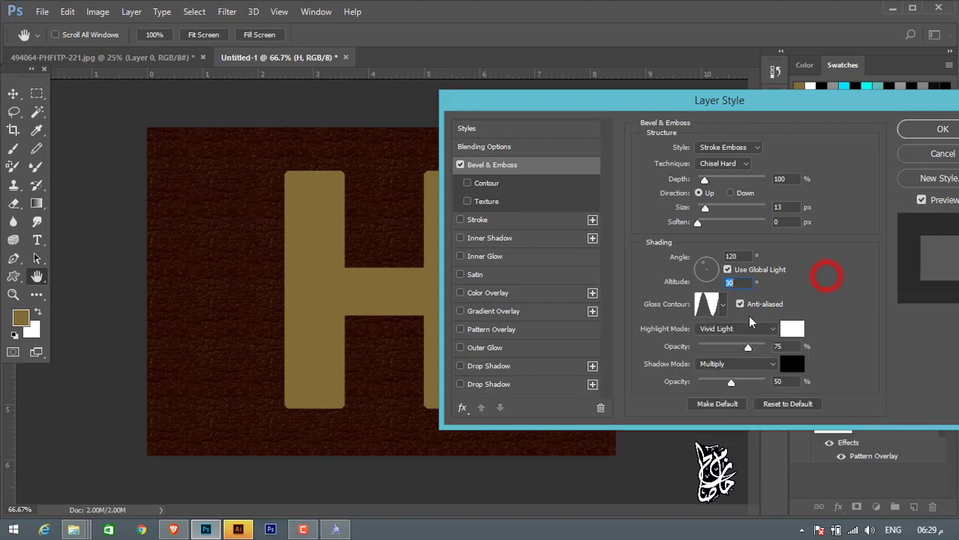
- Set the bevel highlights to Linear Light and keep the shadows on Multiply
{"action": "left_click", "coordinate": [717, 329]}
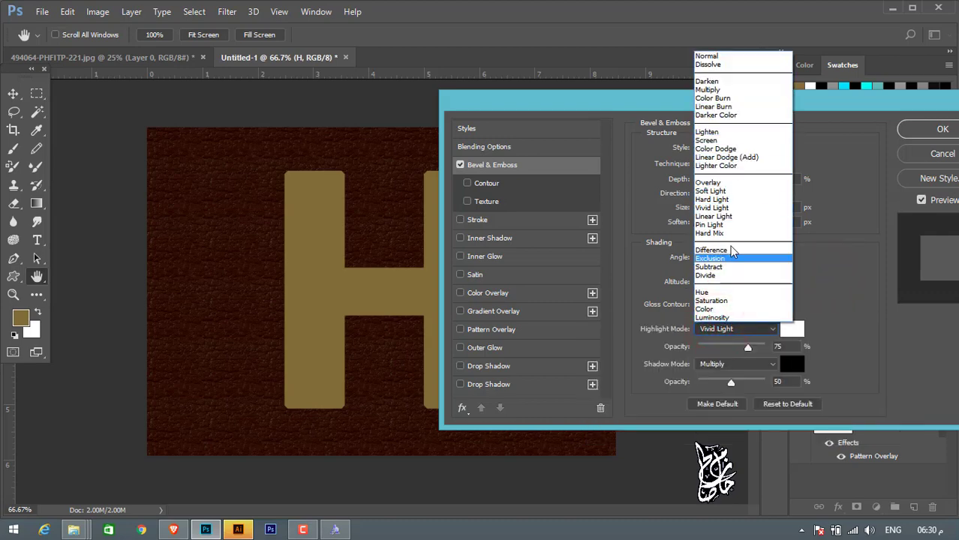
{"action": "left_click", "coordinate": [726, 216]}
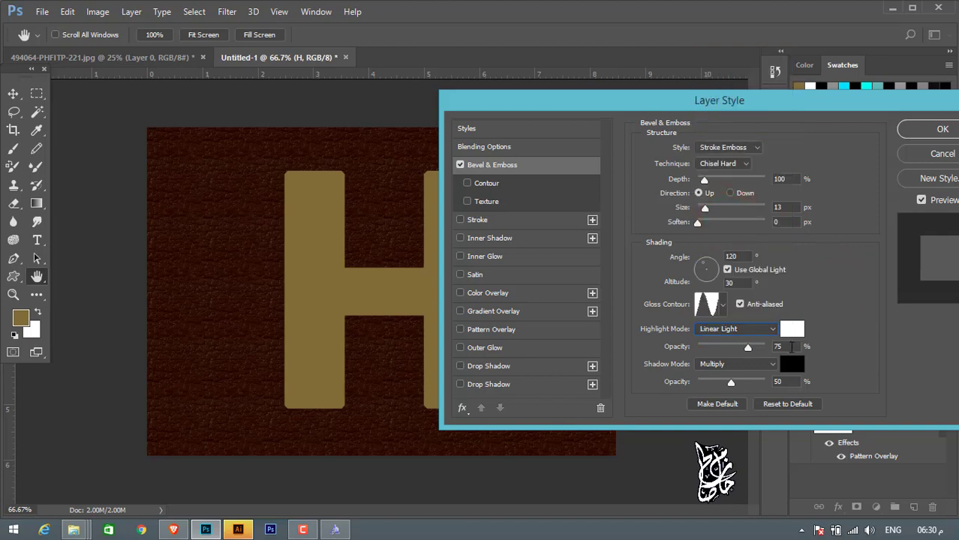
{"action": "left_click", "coordinate": [720, 364]}
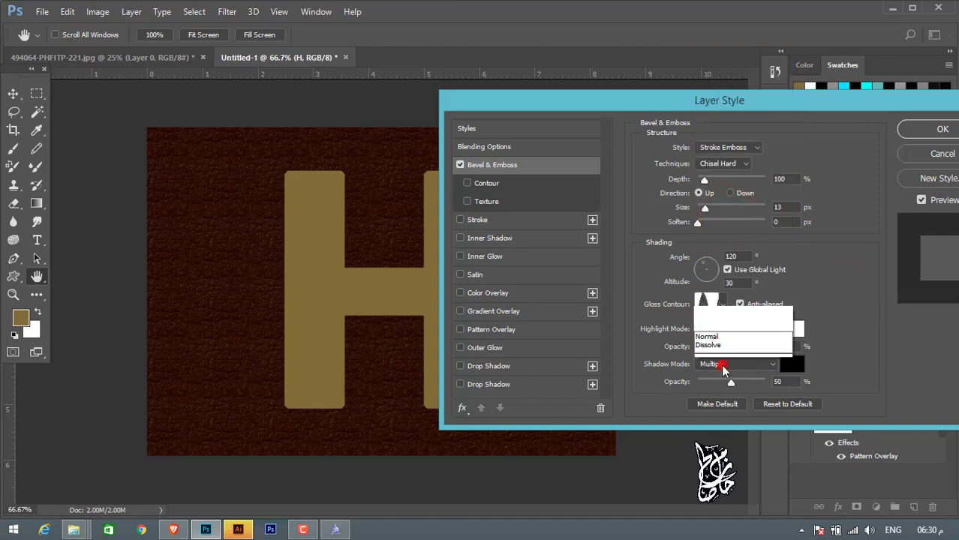
{"action": "left_click", "coordinate": [721, 364]}
{"action": "left_click", "coordinate": [779, 381]}
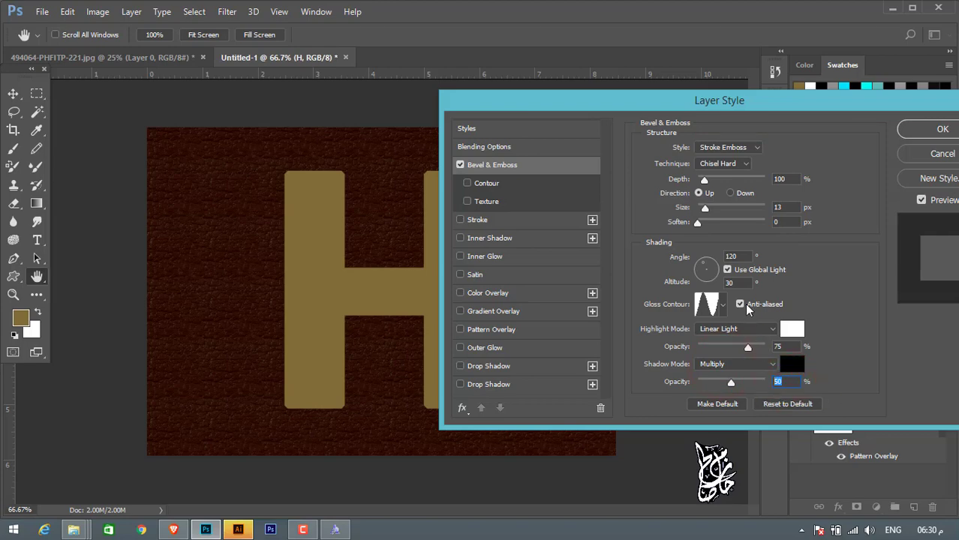
- Add a U-shaped Contour with 50% range to the bevel
{"action": "left_click", "coordinate": [482, 183]}
{"action": "left_click", "coordinate": [700, 153]}
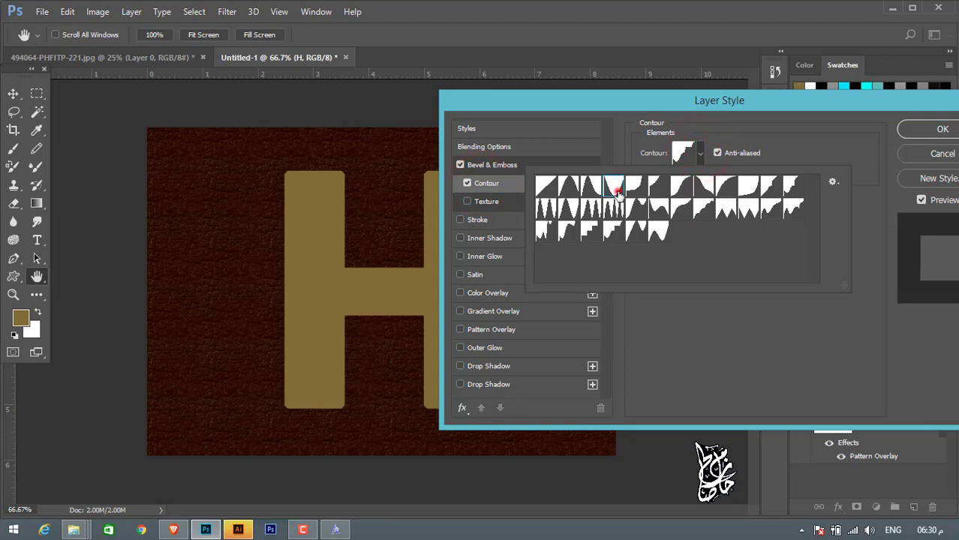
{"action": "left_click", "coordinate": [620, 190]}
{"action": "left_click", "coordinate": [699, 365]}
{"action": "left_click", "coordinate": [763, 173]}
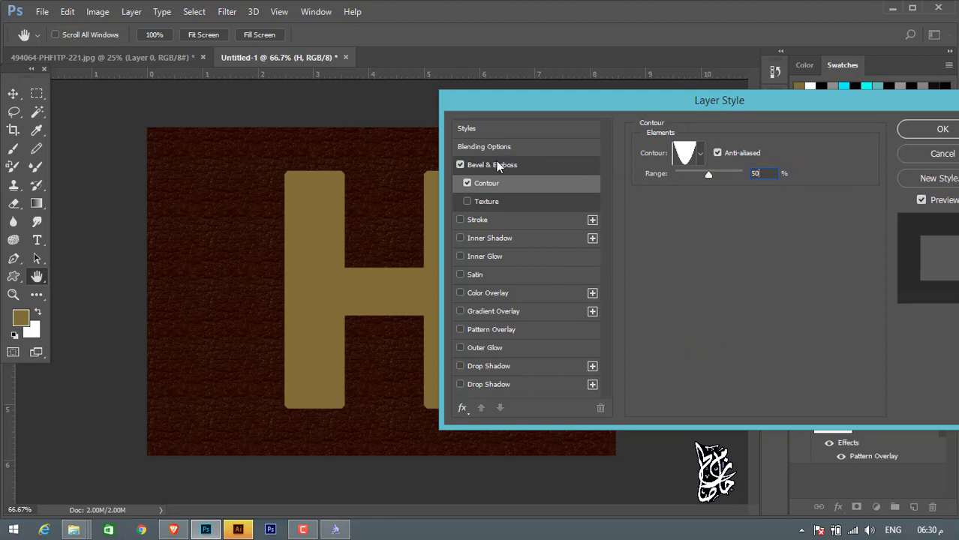
- Give the H an 18 px outside Reflected Gold Label 230w gradient stroke and apply the style
{"action": "left_click", "coordinate": [492, 222]}
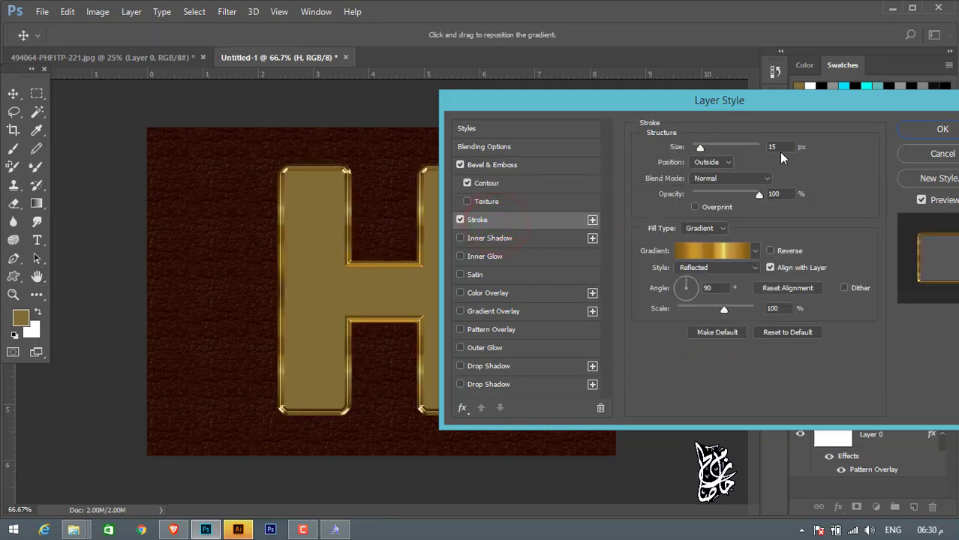
{"action": "left_click", "coordinate": [782, 147]}
{"action": "left_click", "coordinate": [714, 254]}
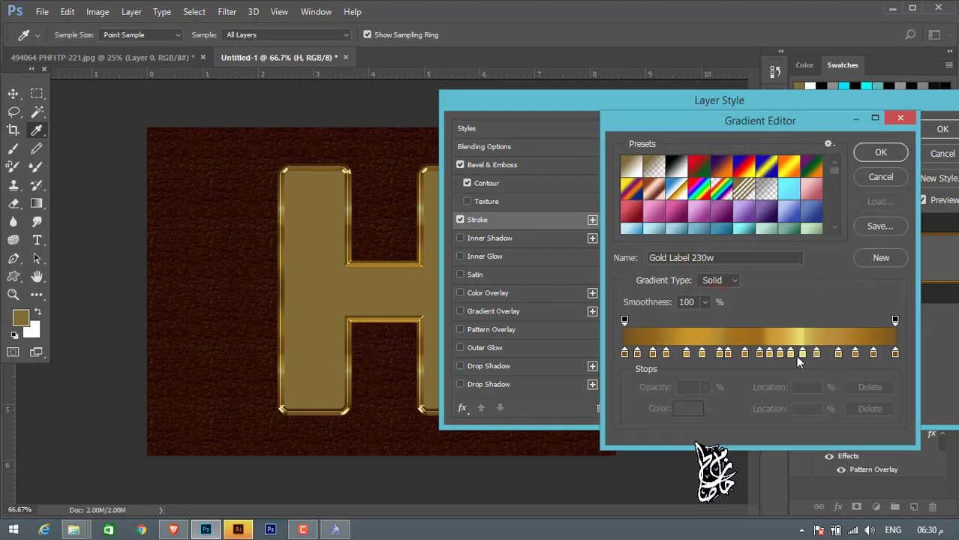
{"action": "left_click", "coordinate": [880, 152]}
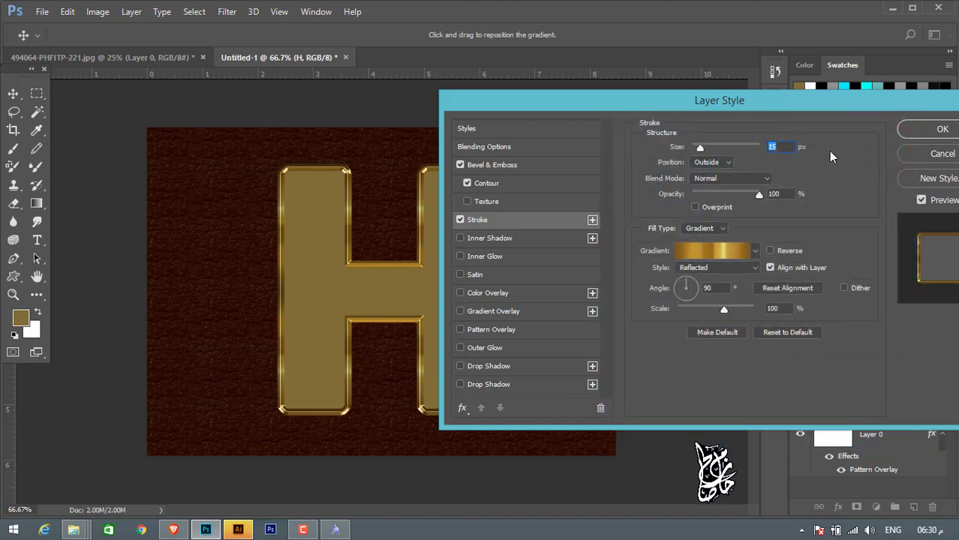
{"action": "left_click_drag", "start_coordinate": [700, 147], "coordinate": [702, 148]}
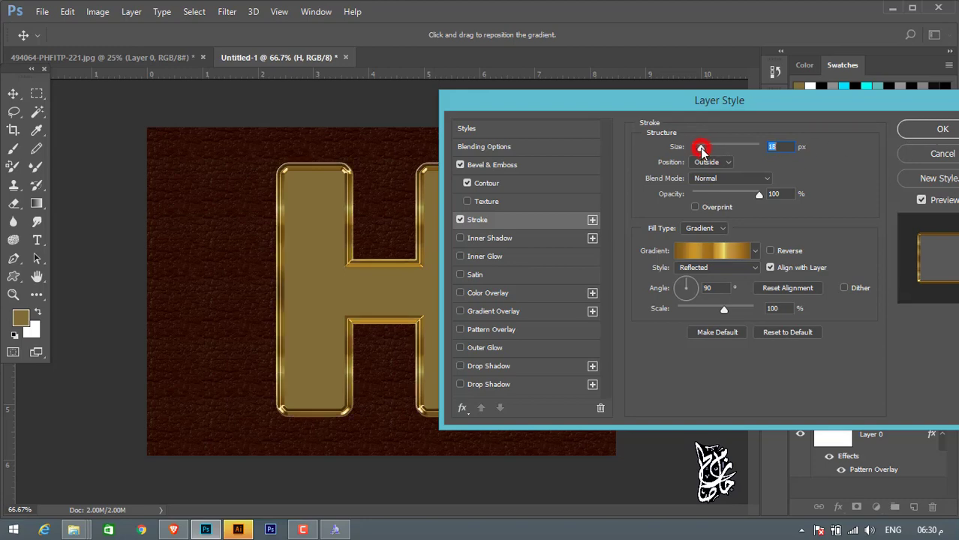
{"action": "left_click", "coordinate": [917, 129]}
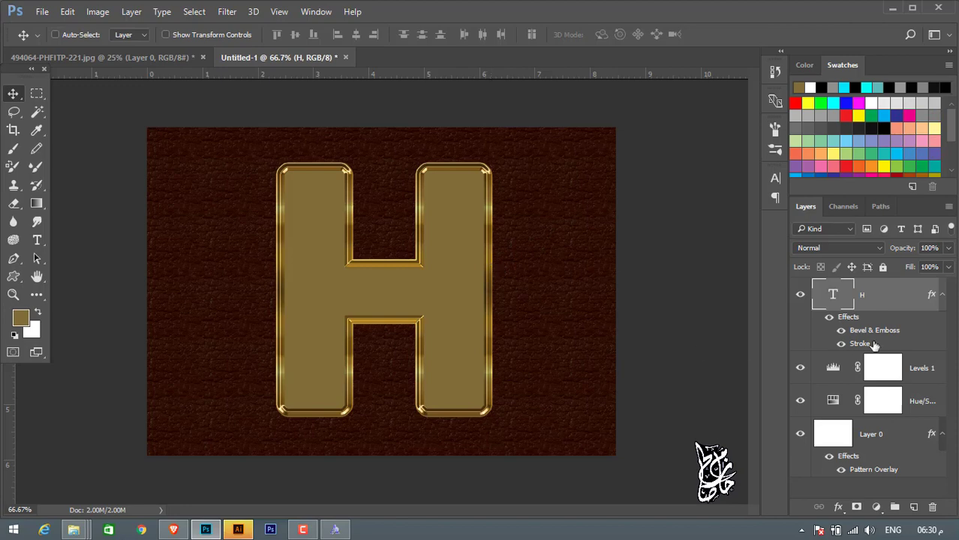
{"action": "left_click", "coordinate": [942, 294]}
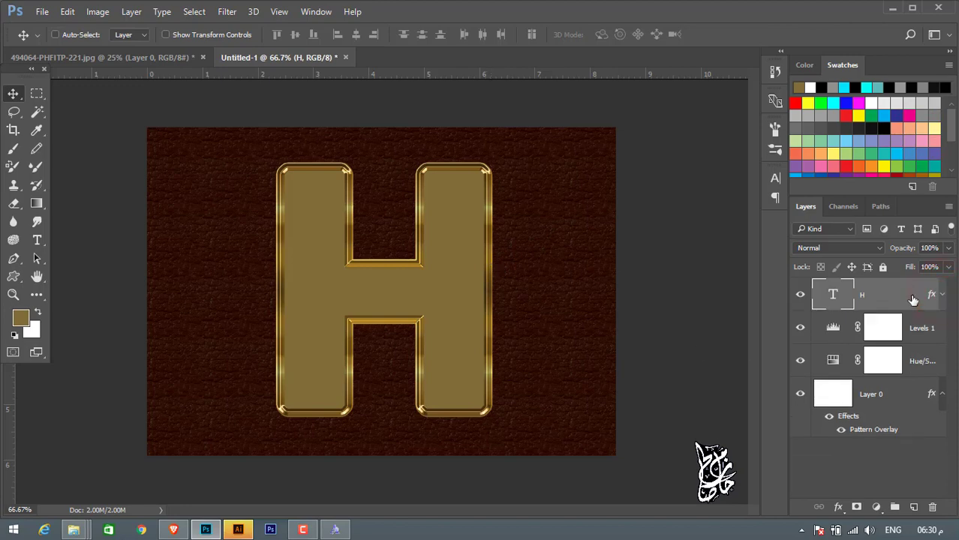
- On the ornaments sheet, lasso the right leaf branch and drag it onto the Untitled-1 tab
{"action": "left_click", "coordinate": [154, 58]}
{"action": "left_click_drag", "start_coordinate": [457, 202], "coordinate": [457, 190]}
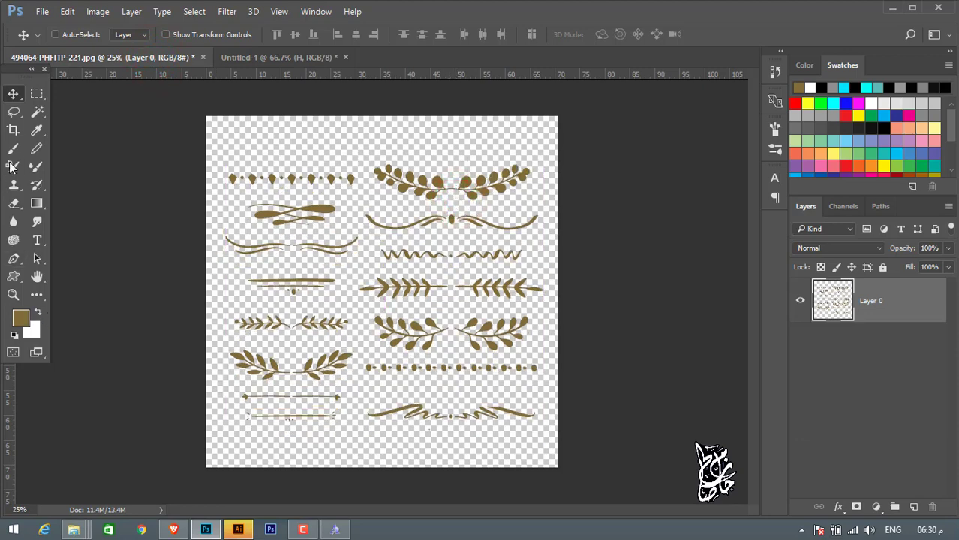
{"action": "left_click", "coordinate": [15, 113]}
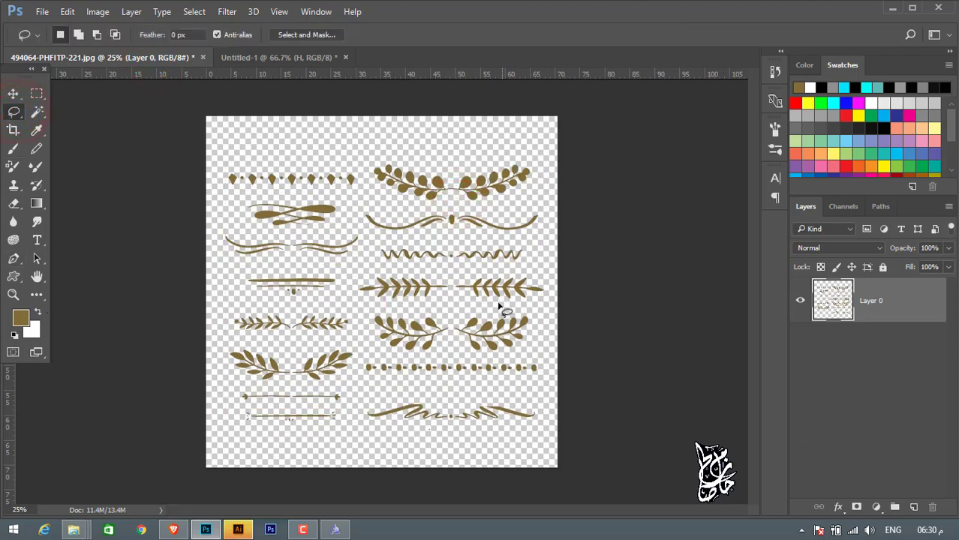
{"action": "mouse_move", "coordinate": [449, 279]}
{"action": "left_mouse_down"}
{"action": "mouse_move", "coordinate": [452, 290]}
{"action": "mouse_move", "coordinate": [497, 271]}
{"action": "left_mouse_up"}
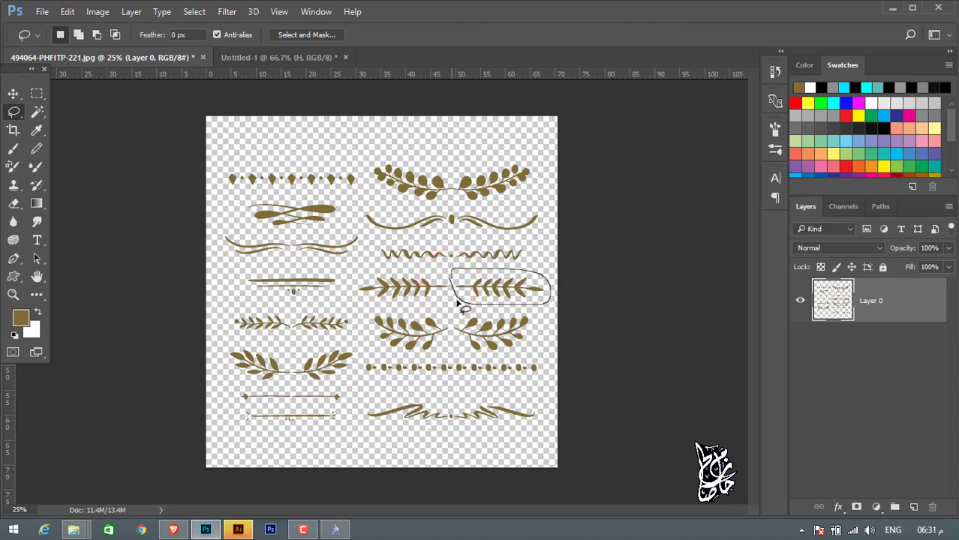
{"action": "left_click_drag", "start_coordinate": [497, 272], "coordinate": [460, 303]}
{"action": "left_click", "coordinate": [13, 93]}
{"action": "left_click_drag", "start_coordinate": [512, 283], "coordinate": [176, 66]}
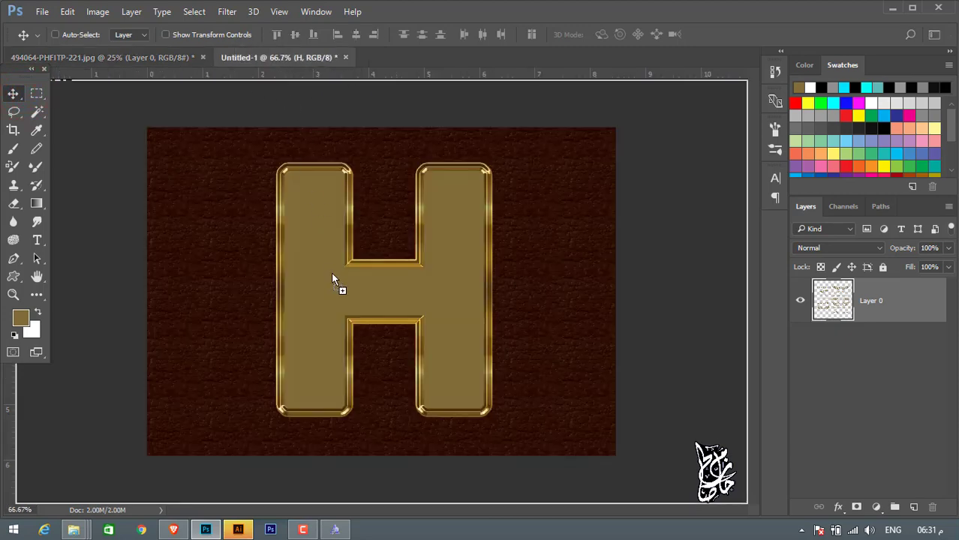
- Drop the leaf branch onto the H's left stem, rotated -90° and scaled to about 95%
{"action": "left_click_drag", "start_coordinate": [176, 64], "coordinate": [333, 276]}
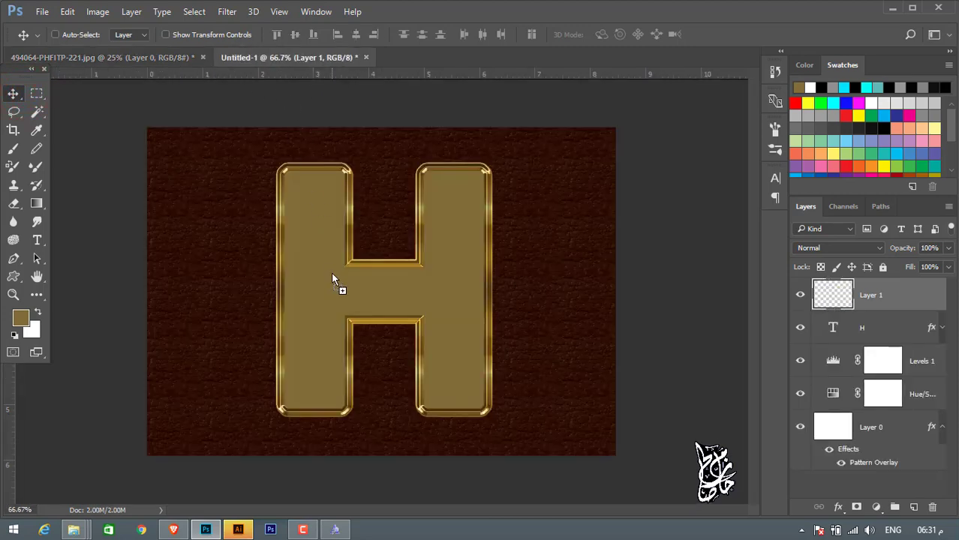
{"action": "key", "text": "ctrl+t"}
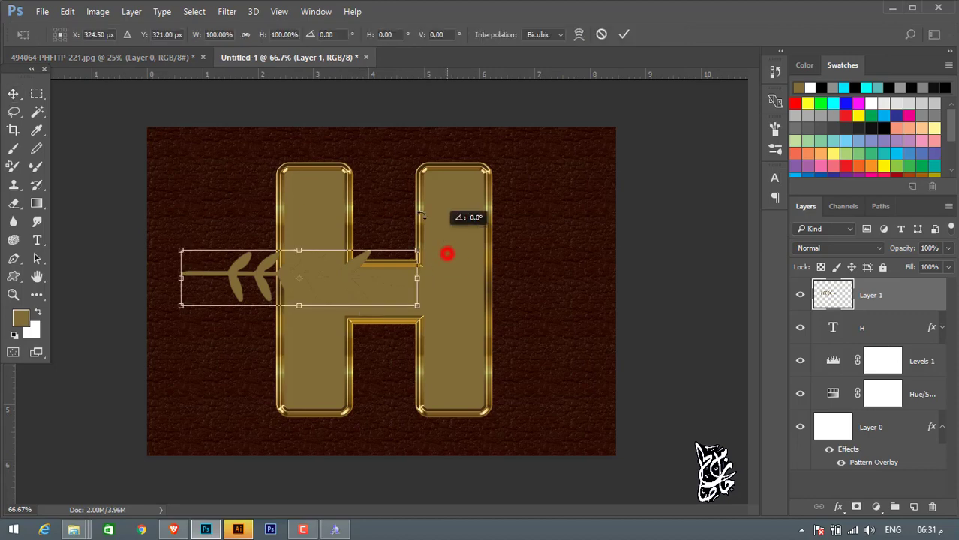
{"action": "left_click_drag", "start_coordinate": [421, 216], "coordinate": [240, 154]}
{"action": "left_click_drag", "start_coordinate": [309, 229], "coordinate": [316, 228]}
{"action": "left_click_drag", "start_coordinate": [332, 164], "coordinate": [316, 210]}
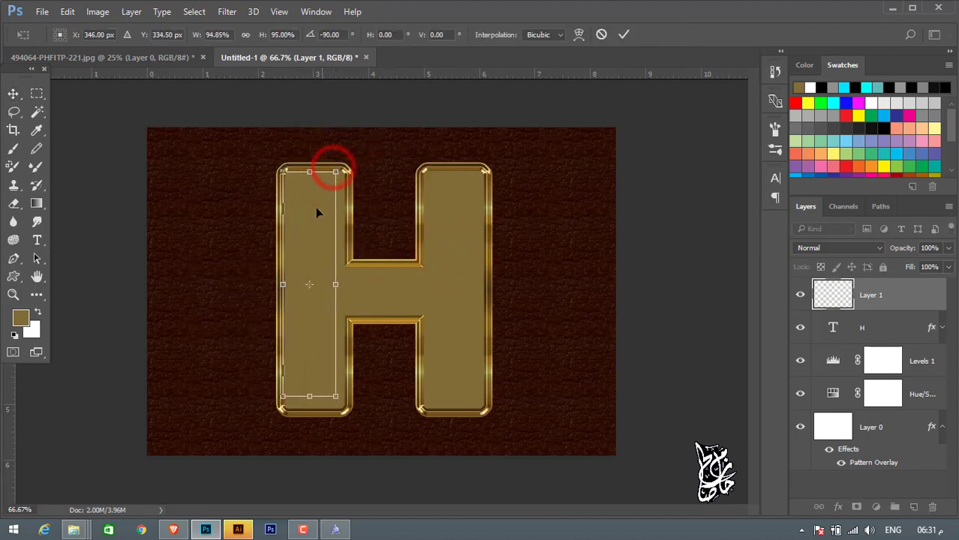
{"action": "double_click", "coordinate": [313, 214]}
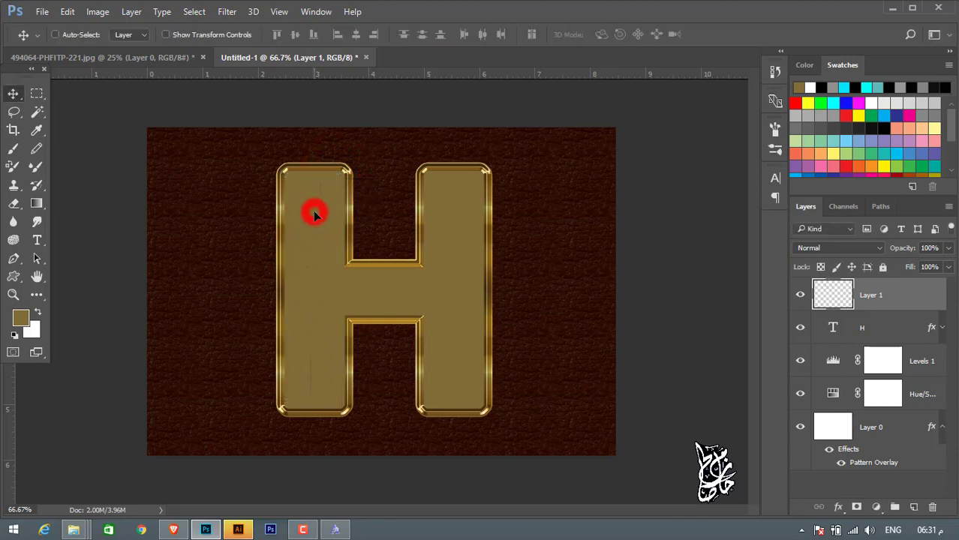
{"action": "left_click", "coordinate": [921, 298]}
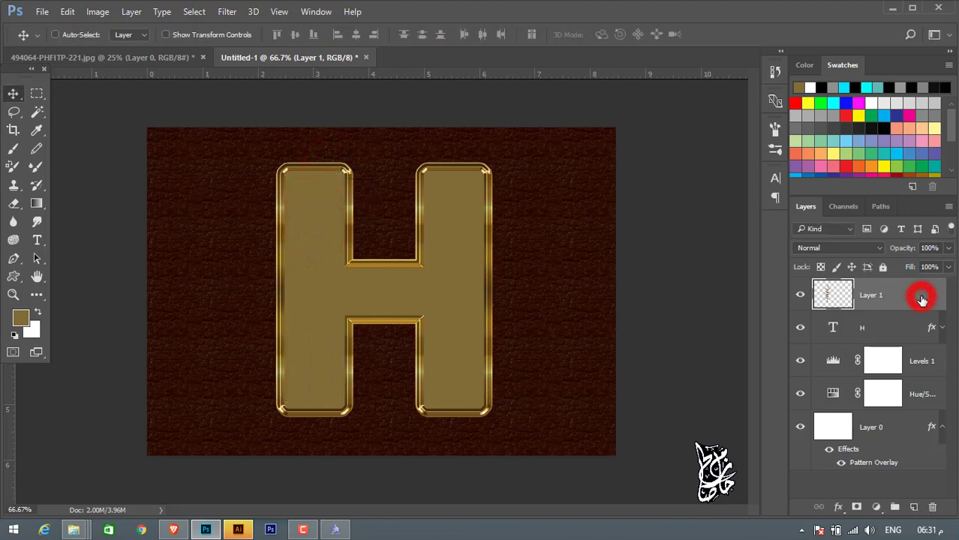
{"action": "double_click", "coordinate": [922, 299]}
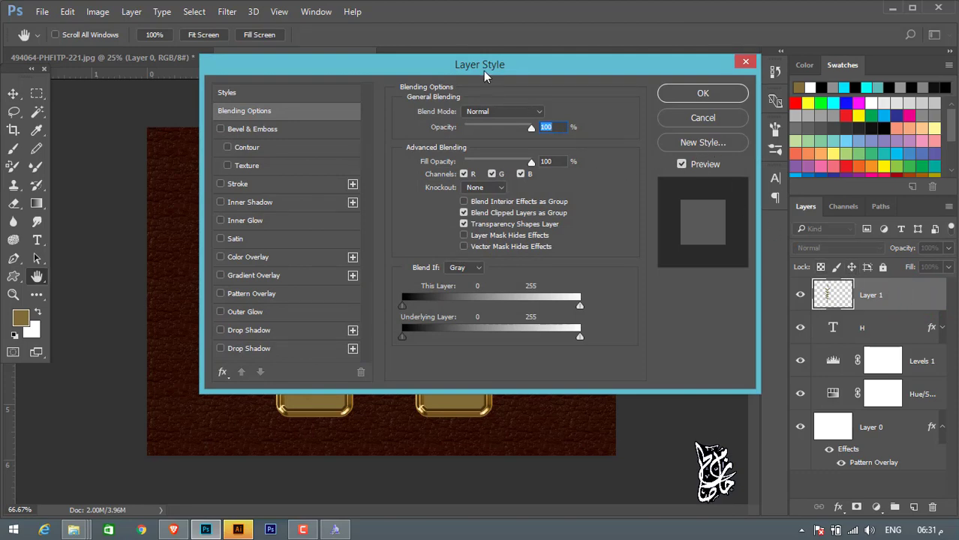
- Turn on Bevel & Emboss for the branch as an Inner Bevel using Chisel Soft
{"action": "left_click_drag", "start_coordinate": [483, 70], "coordinate": [734, 96]}
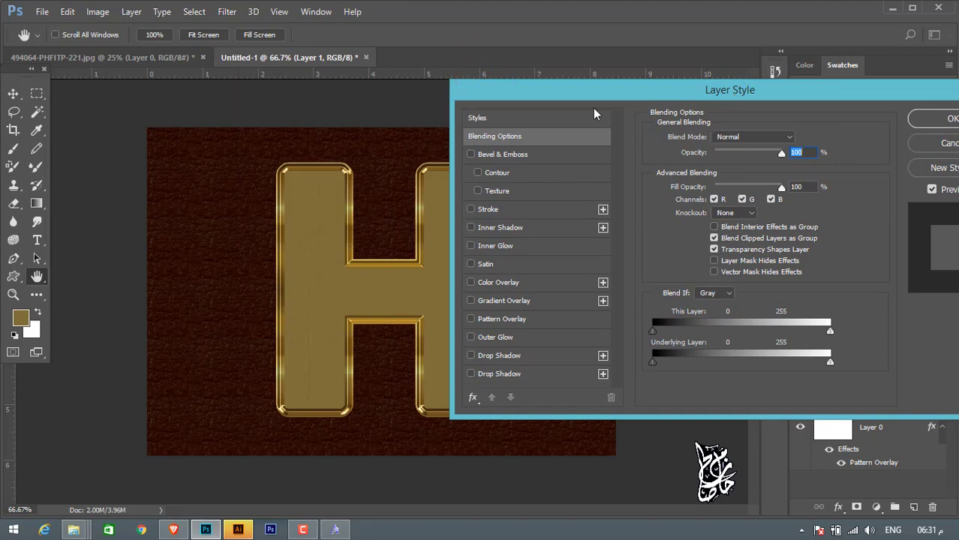
{"action": "left_click_drag", "start_coordinate": [574, 98], "coordinate": [587, 93]}
{"action": "left_click", "coordinate": [548, 150]}
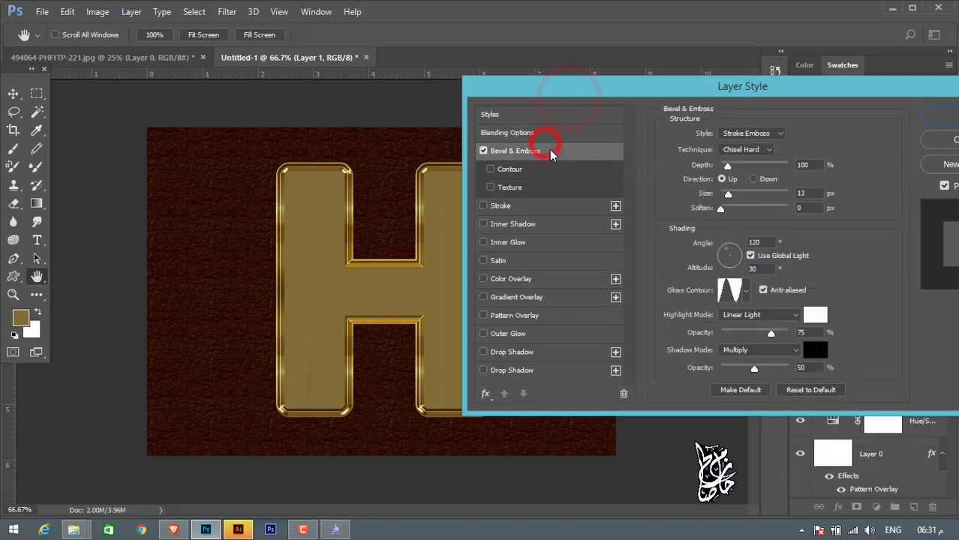
{"action": "left_click", "coordinate": [735, 133]}
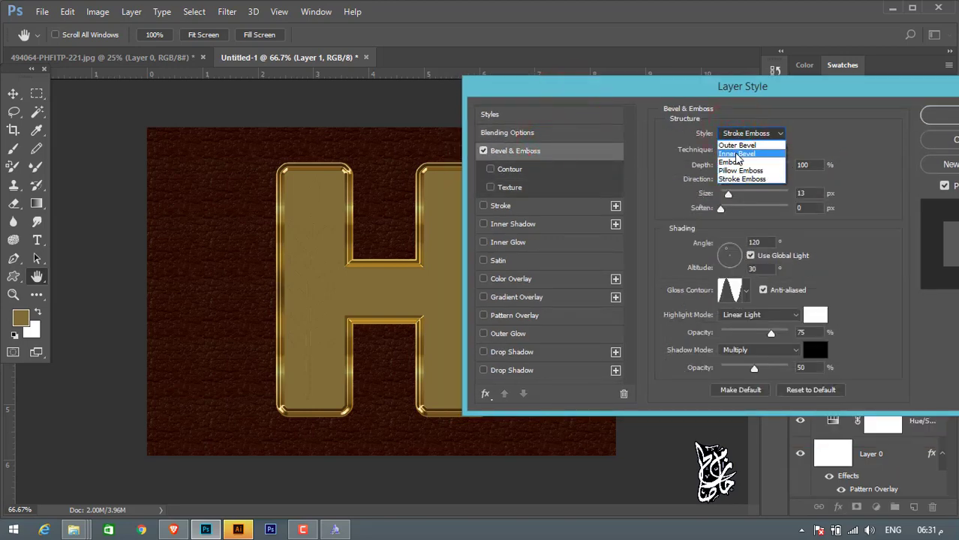
{"action": "left_click", "coordinate": [737, 153]}
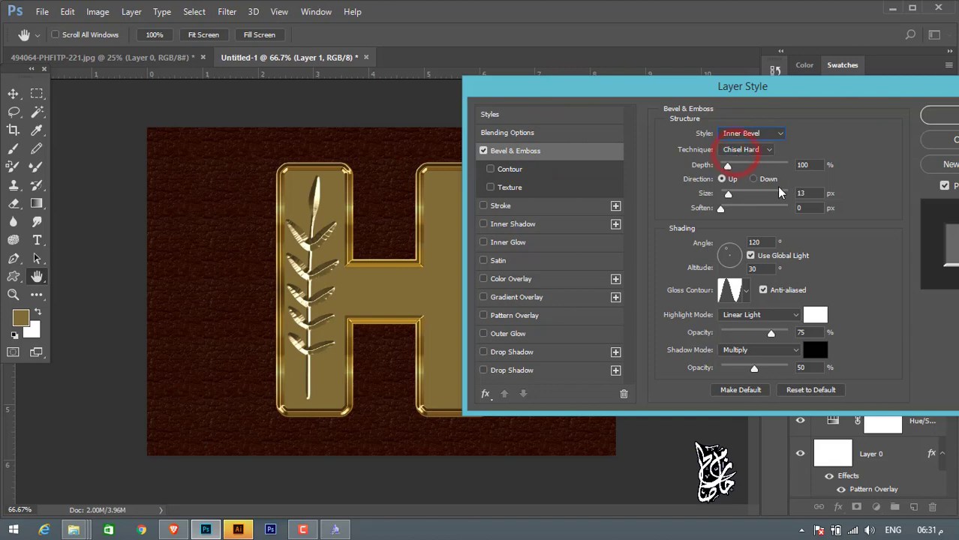
{"action": "left_click", "coordinate": [749, 150]}
{"action": "left_click", "coordinate": [745, 180]}
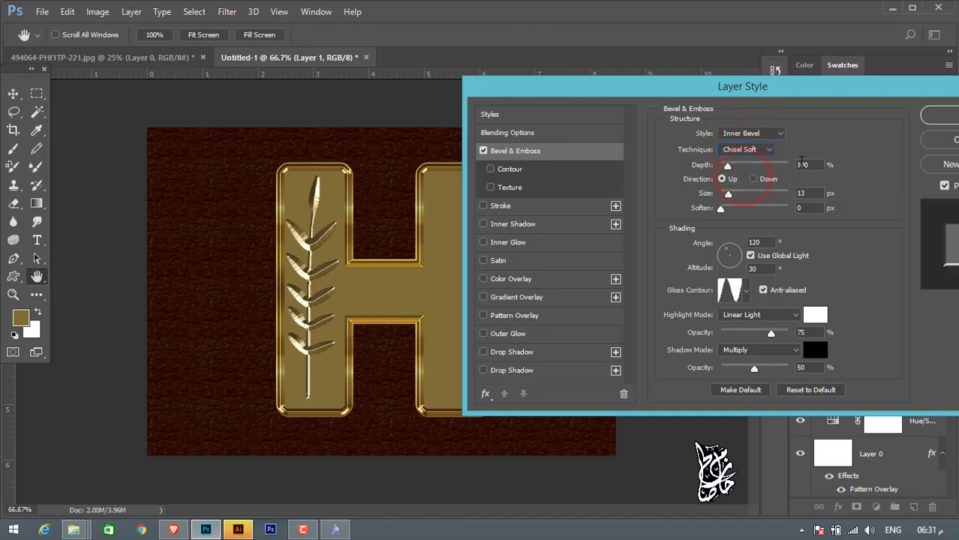
- Set the bevel size to 10 px and highlights to Vivid Light, and enable Contour
{"action": "left_click", "coordinate": [815, 163]}
{"action": "left_click", "coordinate": [803, 193]}
{"action": "type", "text": "10"}
{"action": "left_click", "coordinate": [769, 315]}
{"action": "left_click", "coordinate": [749, 193]}
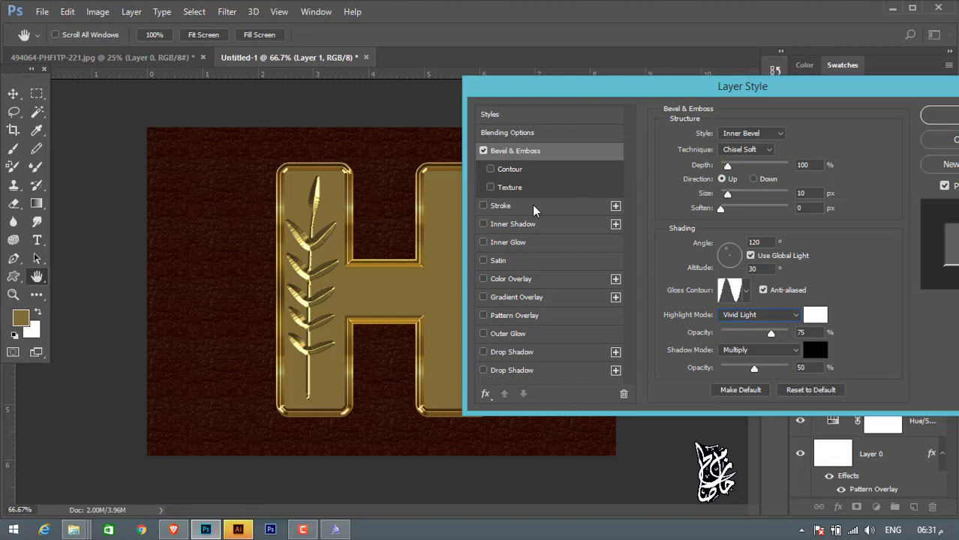
{"action": "left_click", "coordinate": [533, 169]}
- Choose a stepped contour preset for the bevel and enable Inner Glow
{"action": "left_click", "coordinate": [723, 139]}
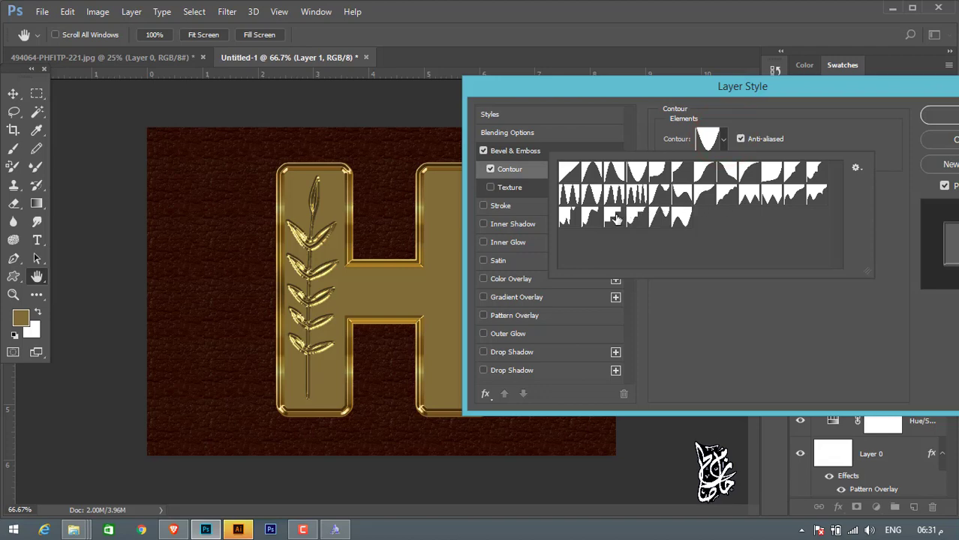
{"action": "left_click", "coordinate": [637, 217]}
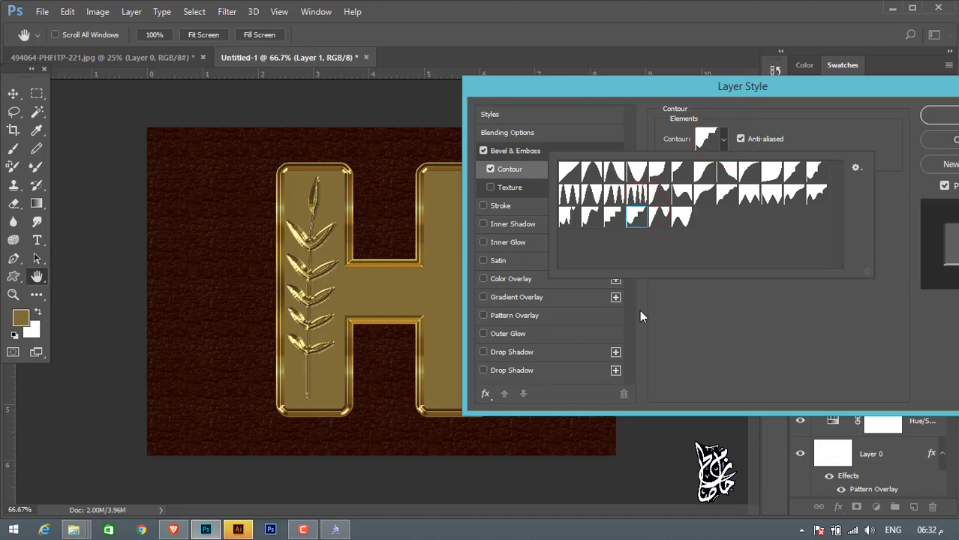
{"action": "left_click", "coordinate": [615, 219]}
{"action": "left_click", "coordinate": [631, 219]}
{"action": "left_click", "coordinate": [616, 218]}
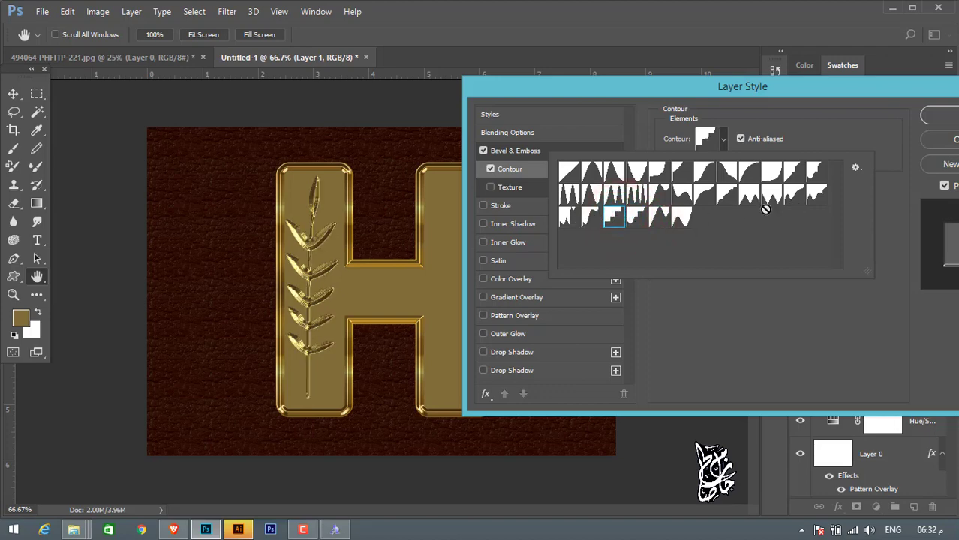
{"action": "double_click", "coordinate": [637, 219]}
{"action": "left_click", "coordinate": [807, 105]}
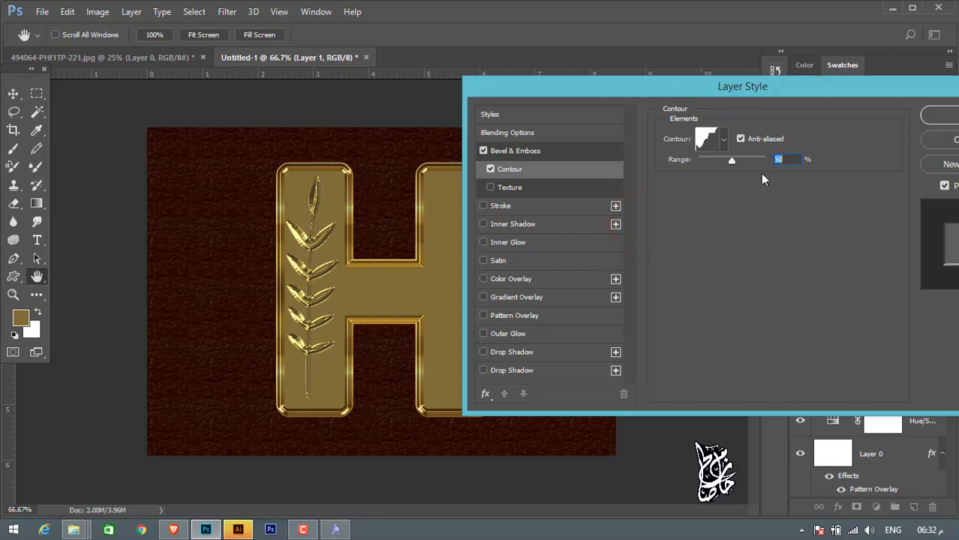
{"action": "left_click", "coordinate": [519, 241]}
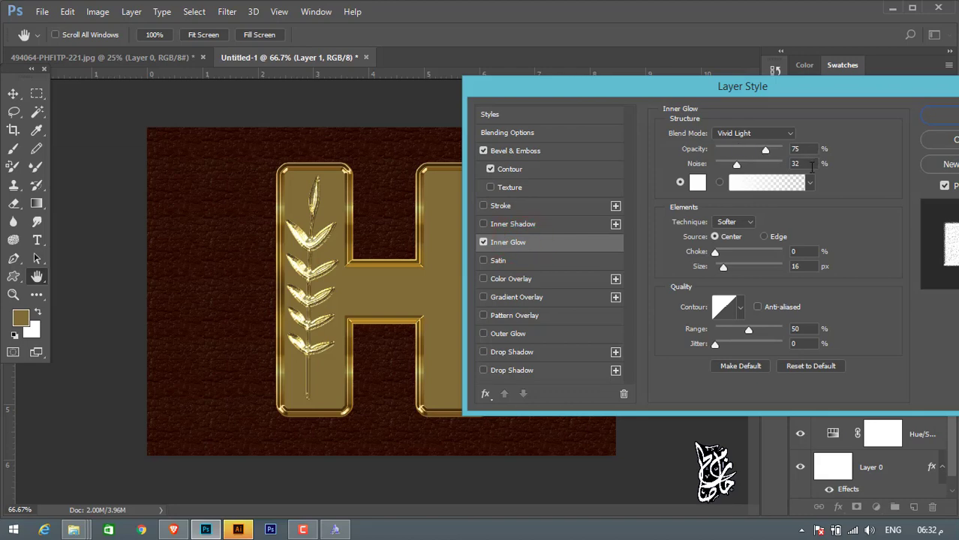
- Change the Inner Glow colour to hex ececec
{"action": "left_click", "coordinate": [698, 183]}
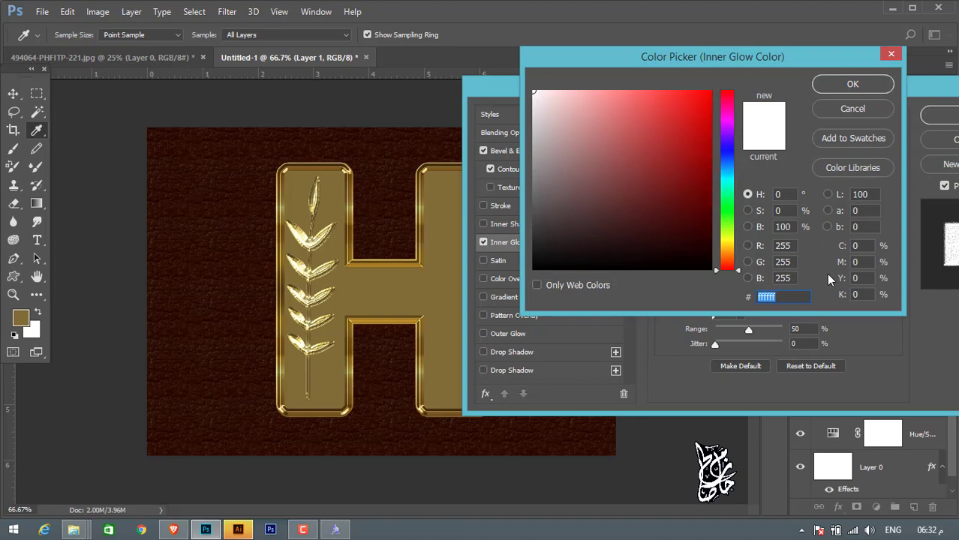
{"action": "type", "text": "ece"}
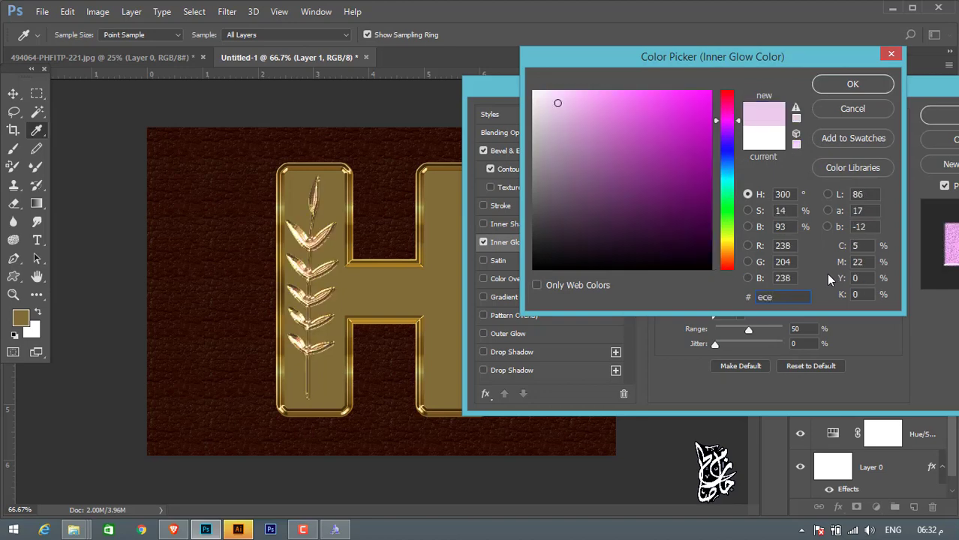
{"action": "type", "text": "cec"}
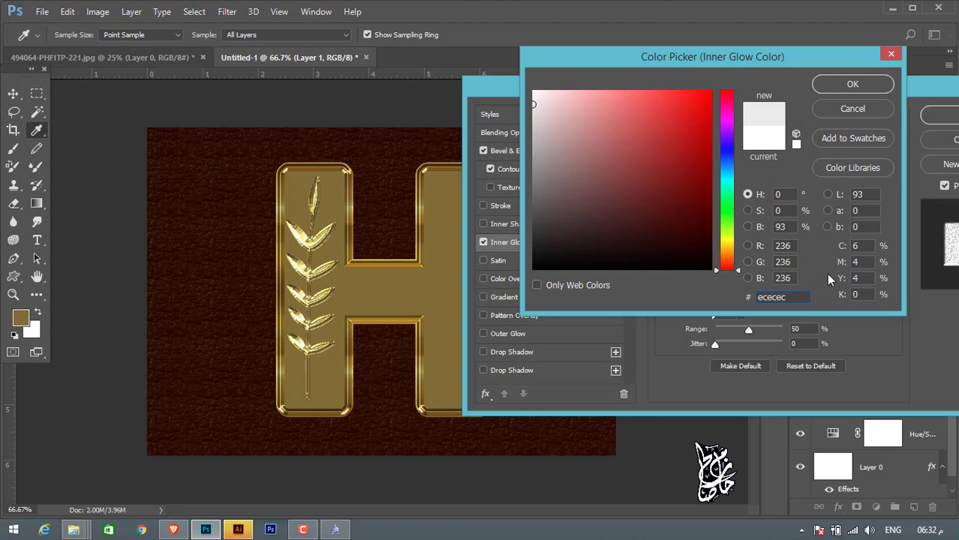
{"action": "left_click", "coordinate": [855, 83]}
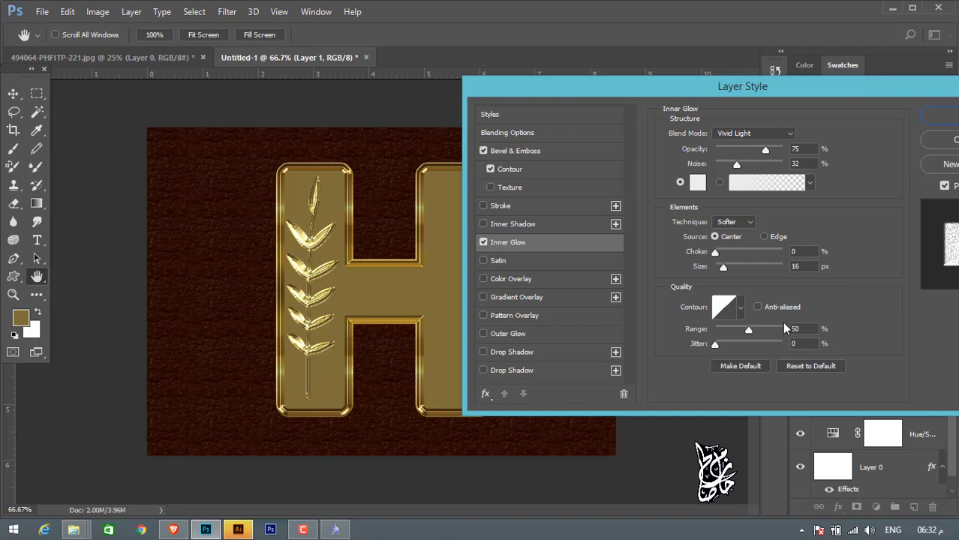
- Enable Pattern Overlay with the grey texture pattern, Soft Light blend, 80% opacity
{"action": "left_click", "coordinate": [531, 318]}
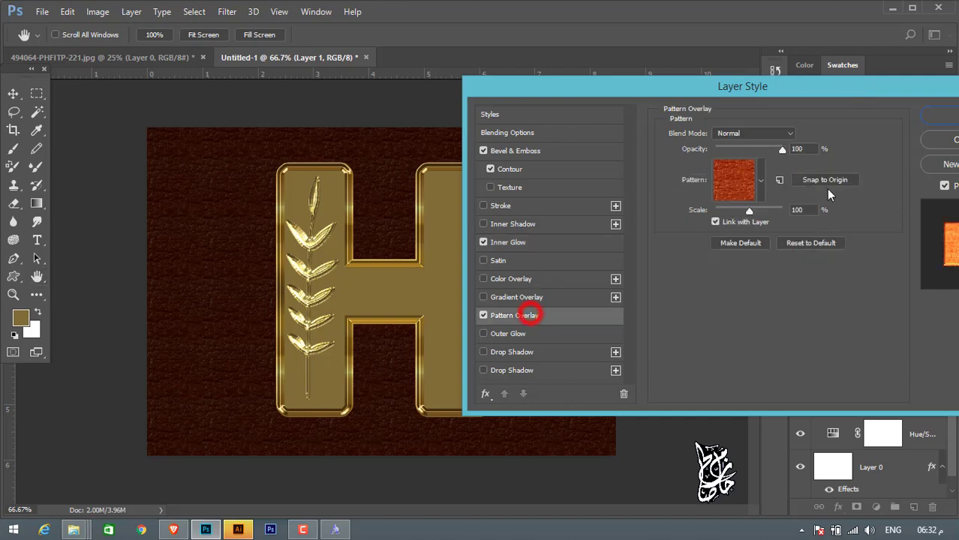
{"action": "left_click", "coordinate": [759, 180]}
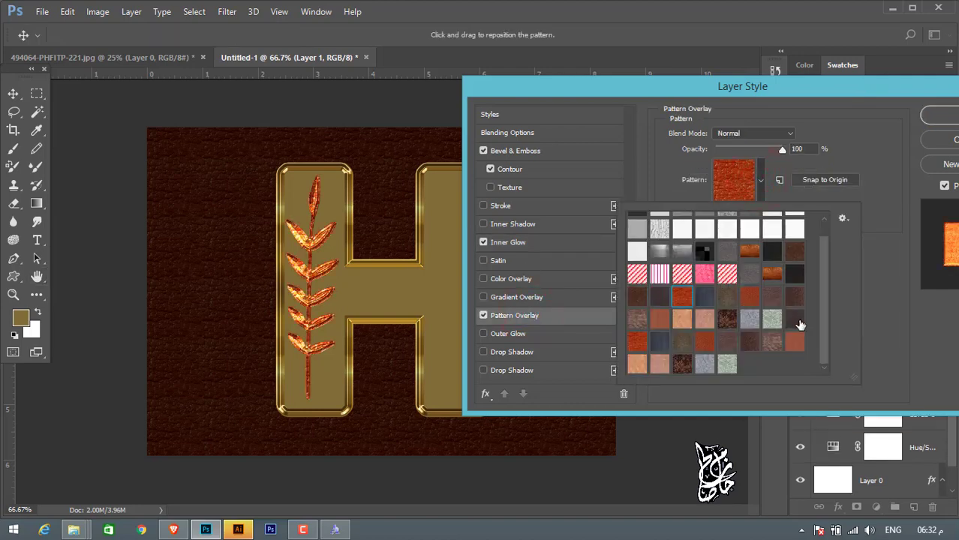
{"action": "left_click", "coordinate": [749, 274]}
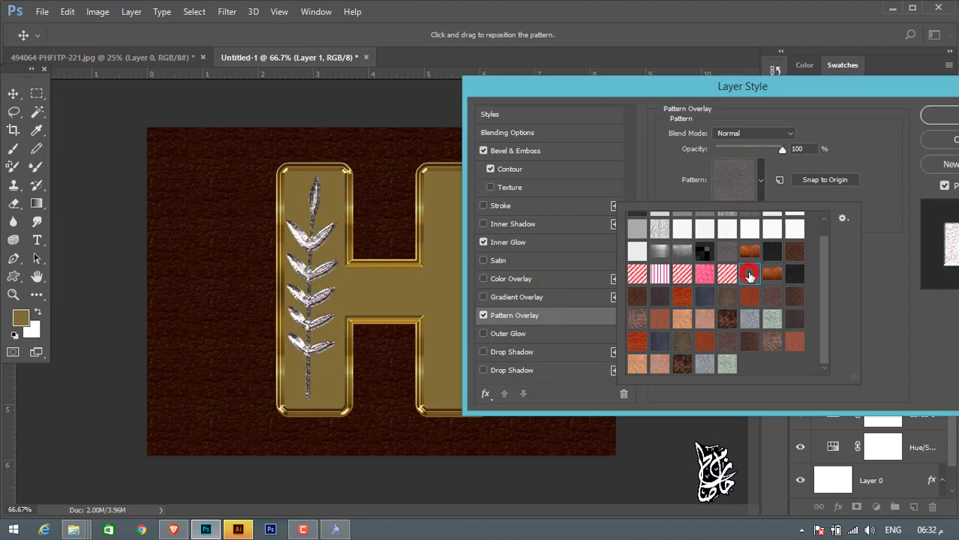
{"action": "left_click", "coordinate": [876, 145]}
{"action": "left_click", "coordinate": [751, 133]}
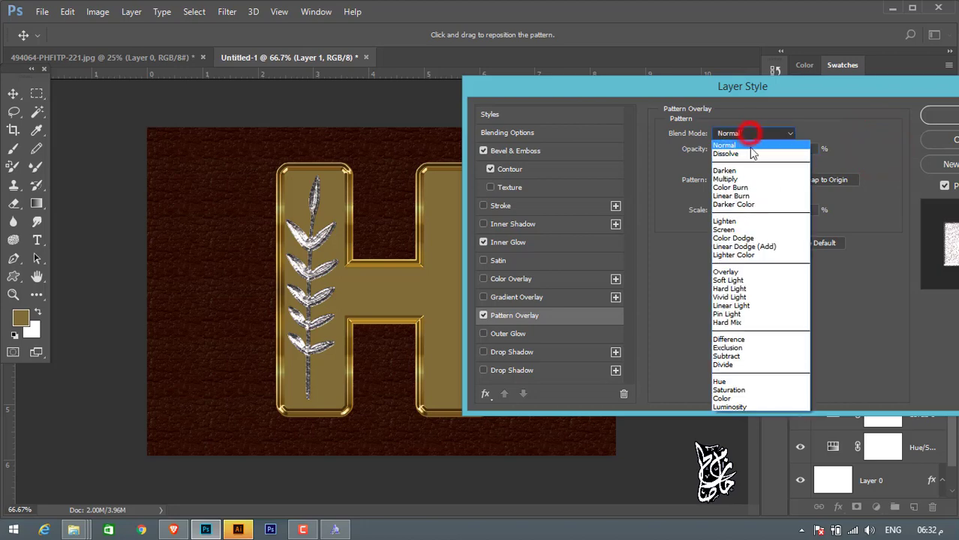
{"action": "left_click", "coordinate": [746, 280]}
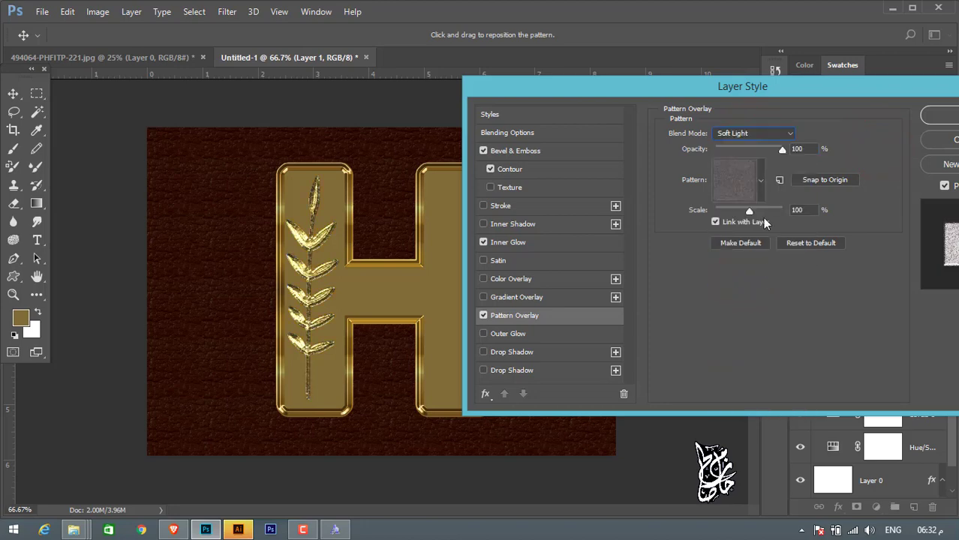
{"action": "left_click", "coordinate": [800, 149]}
{"action": "type", "text": "80"}
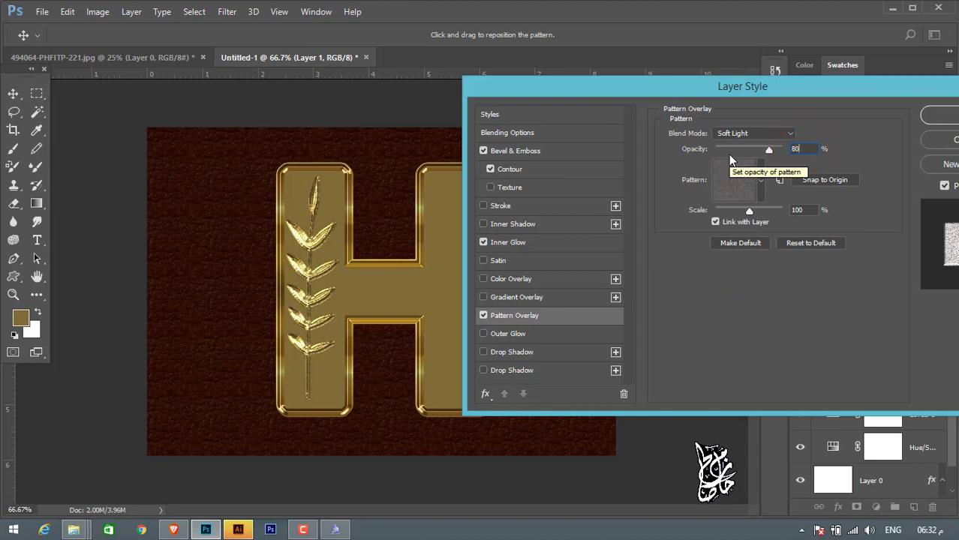
- Enable a Color Burn drop shadow on the leaf at 75% opacity
{"action": "left_click", "coordinate": [518, 353]}
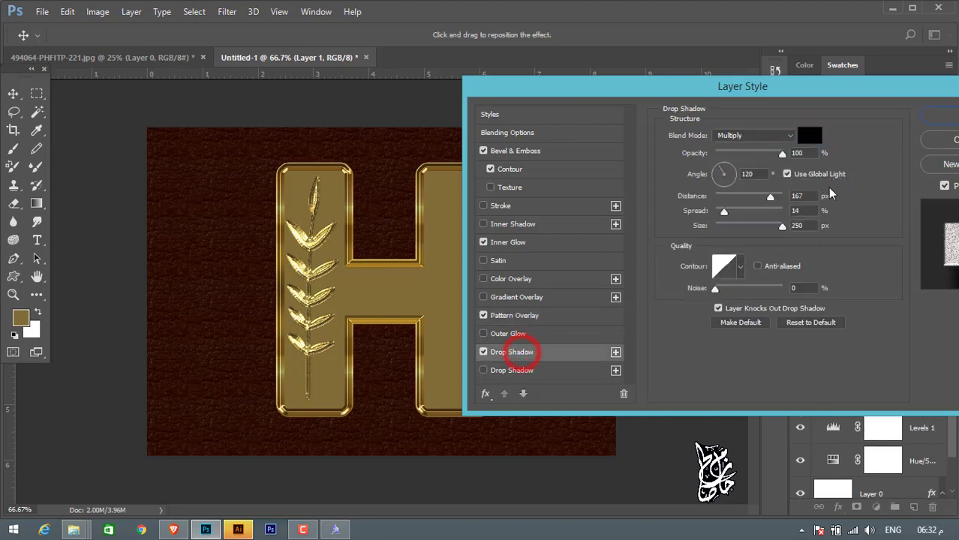
{"action": "left_click", "coordinate": [737, 136]}
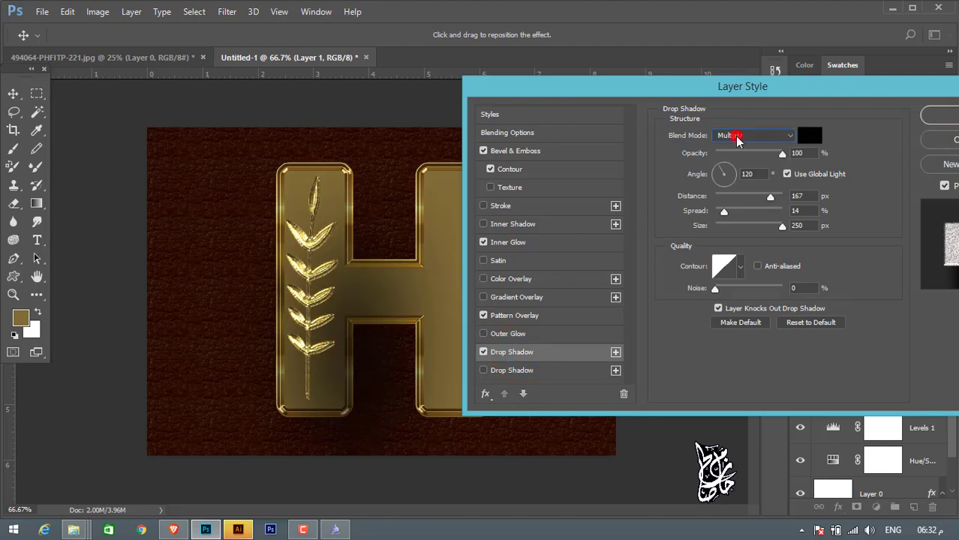
{"action": "left_click", "coordinate": [737, 189]}
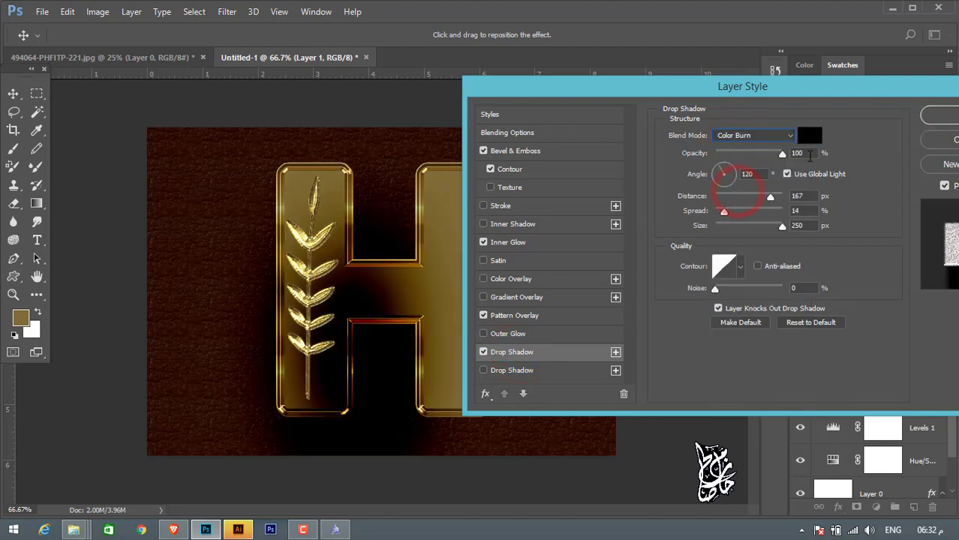
{"action": "double_click", "coordinate": [800, 152]}
{"action": "type", "text": "75"}
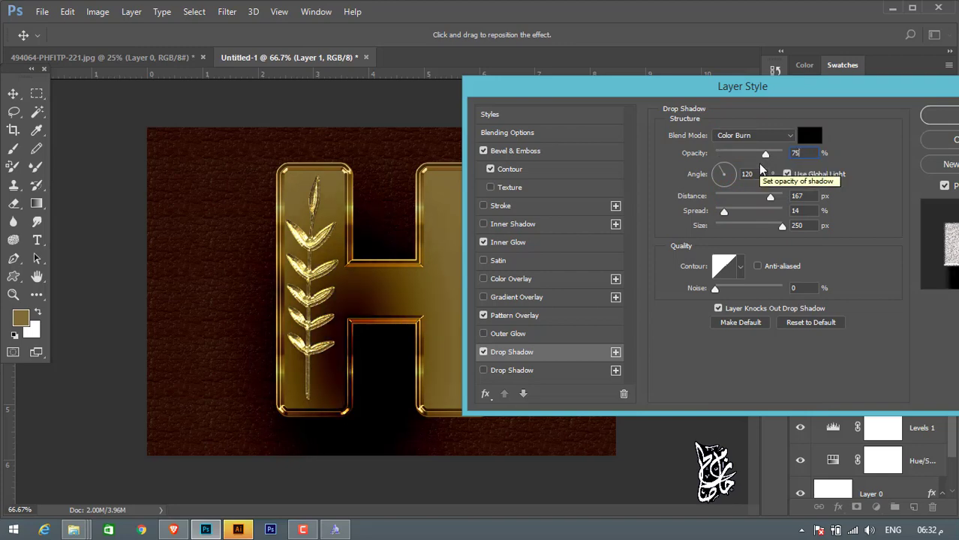
- Set the shadow distance to 3 px, spread 0 and size 5 px, then apply the style
{"action": "double_click", "coordinate": [799, 196]}
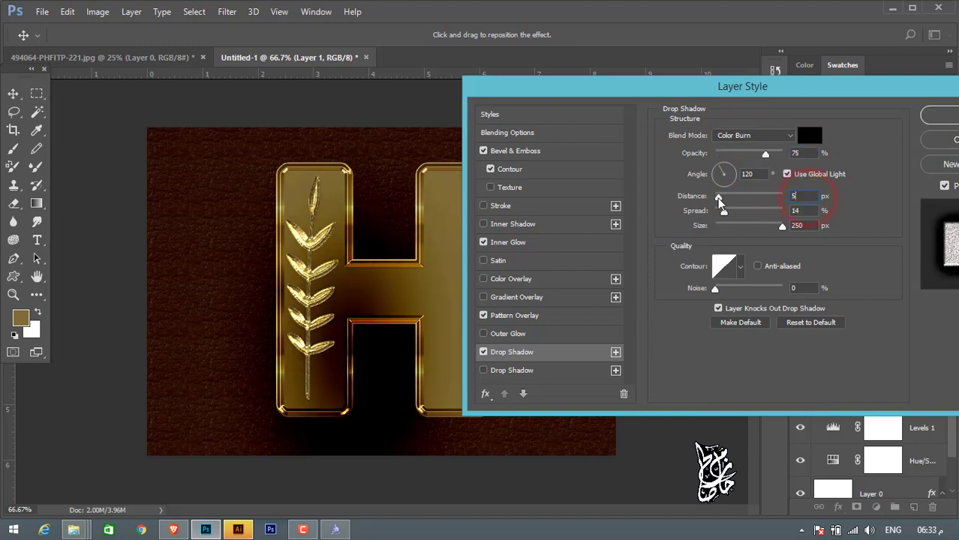
{"action": "type", "text": "5"}
{"action": "double_click", "coordinate": [799, 211]}
{"action": "type", "text": "0"}
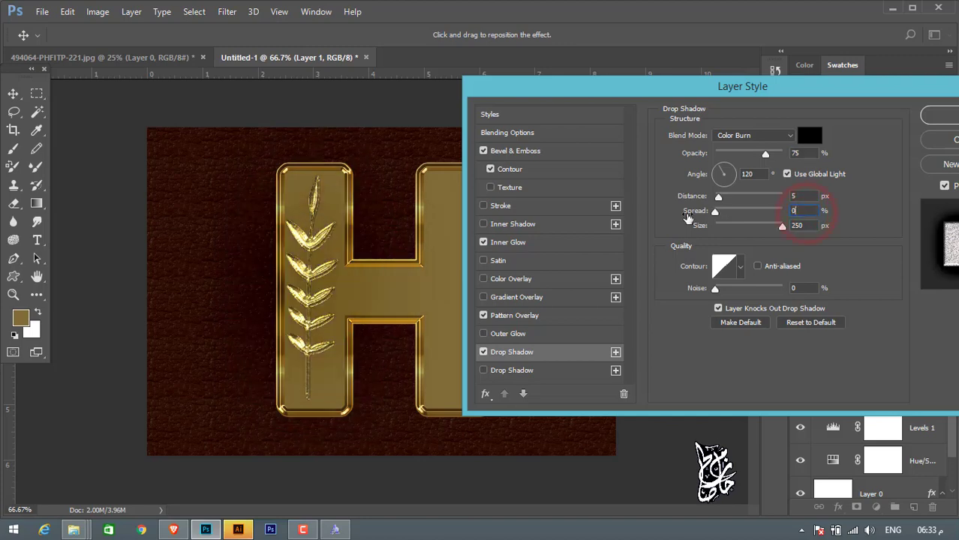
{"action": "double_click", "coordinate": [799, 225]}
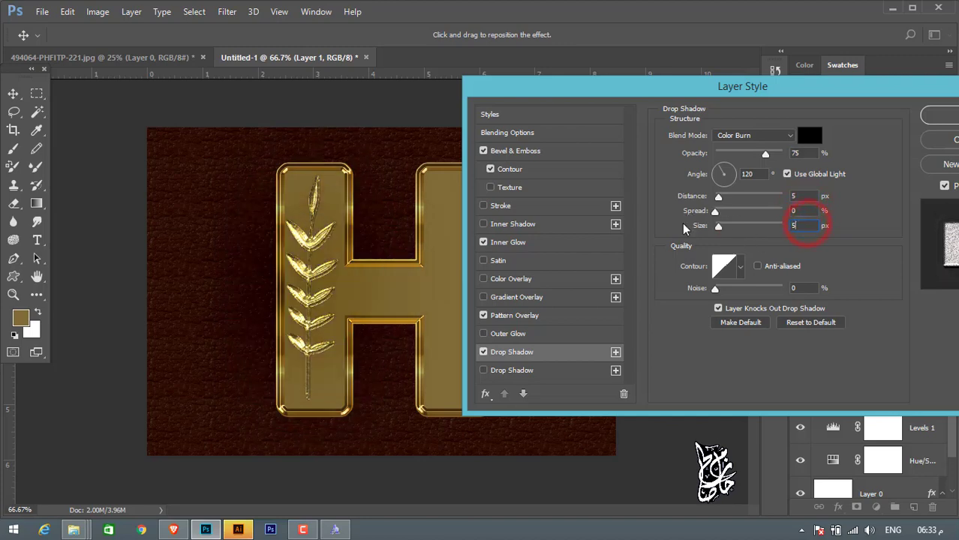
{"action": "type", "text": "5"}
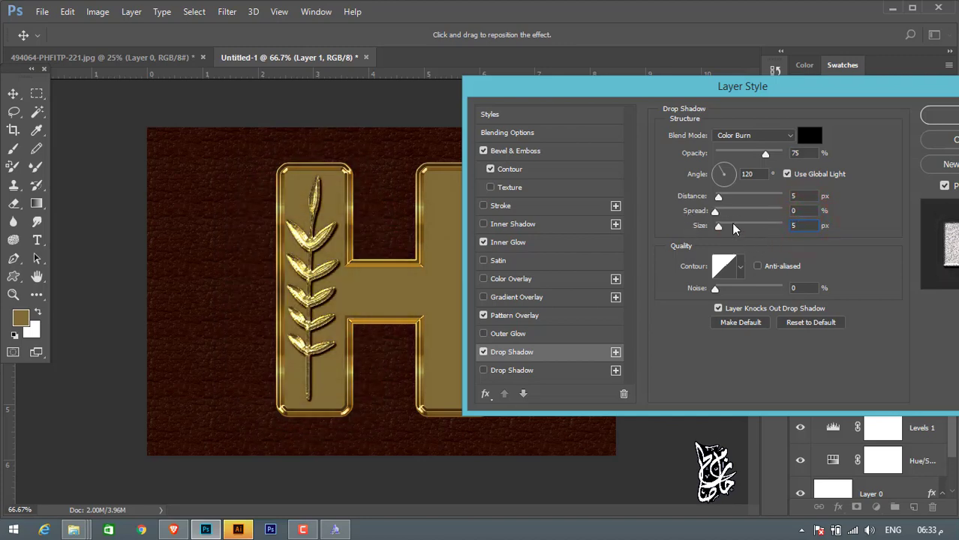
{"action": "left_click_drag", "start_coordinate": [718, 226], "coordinate": [722, 227]}
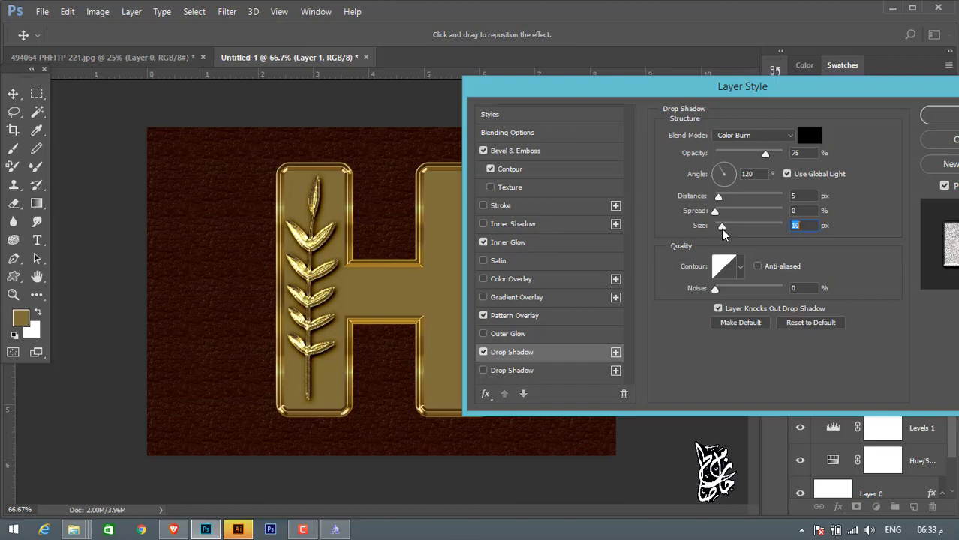
{"action": "type", "text": "5"}
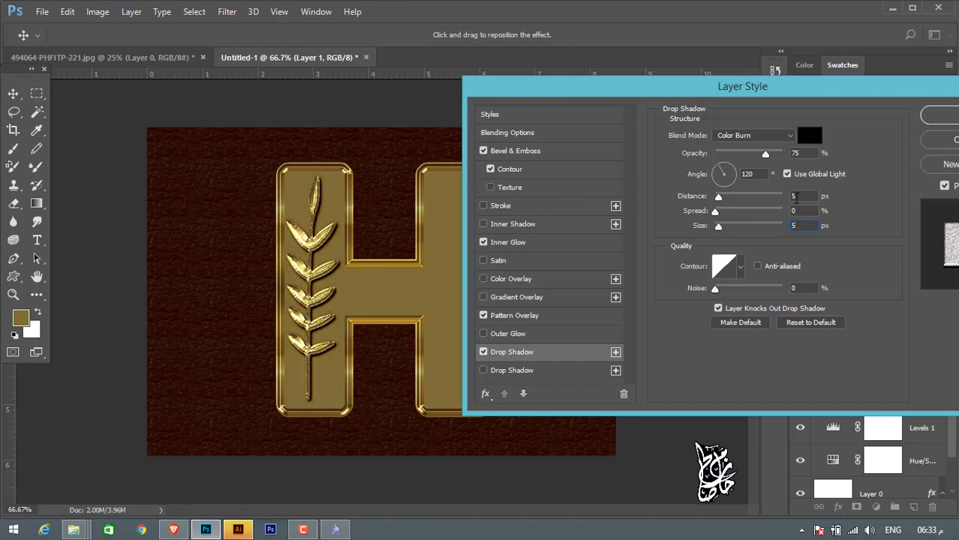
{"action": "type", "text": "3"}
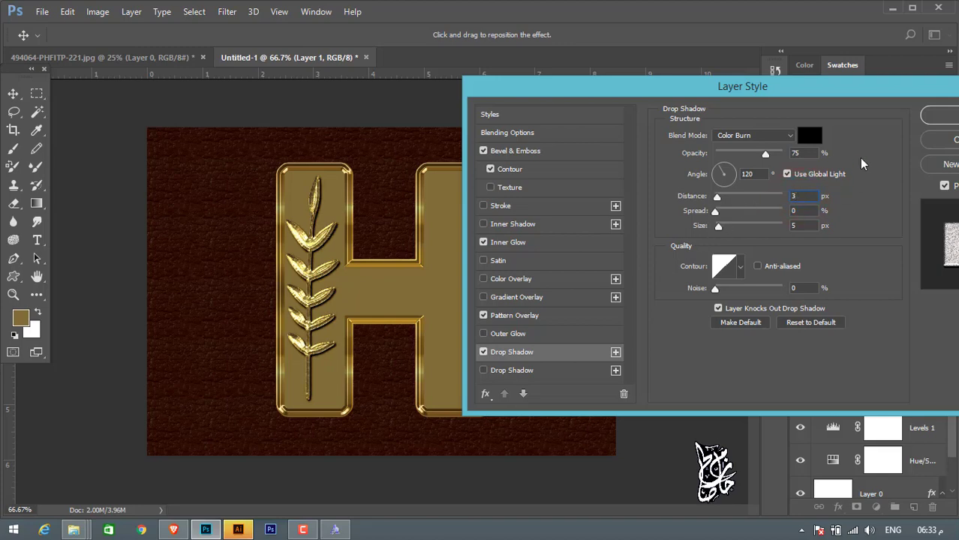
{"action": "left_click", "coordinate": [940, 120]}
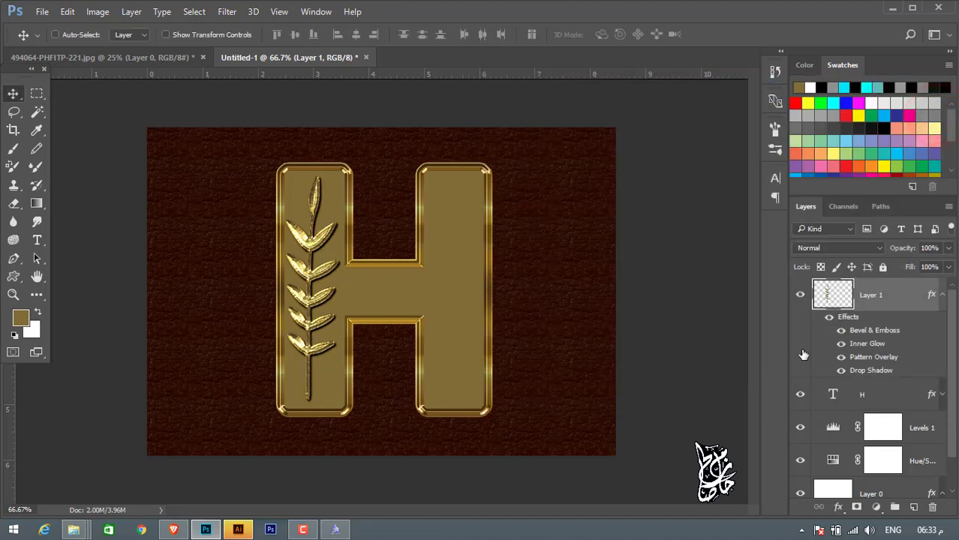
- Collapse Layer 1's effects and zoom the canvas to about 117% on the gold leaf
{"action": "left_click", "coordinate": [943, 295]}
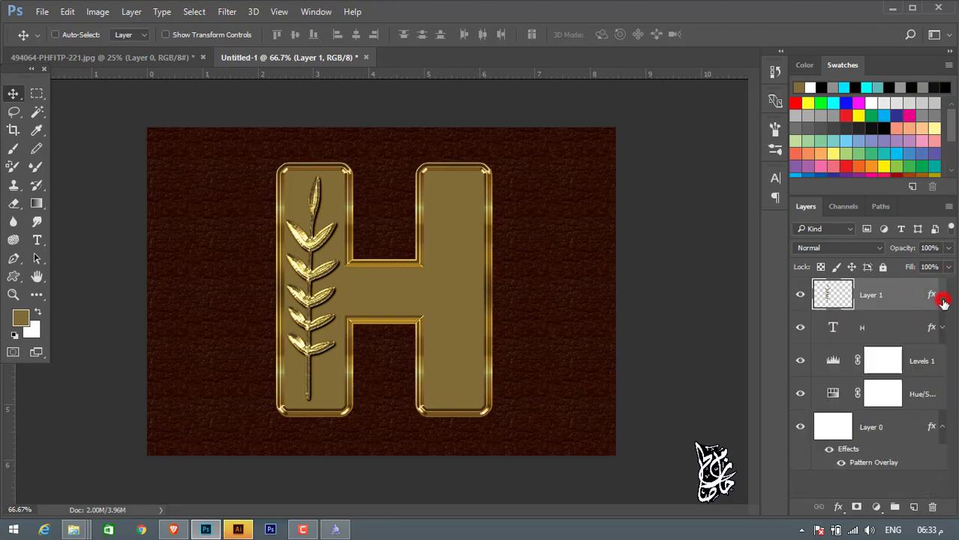
{"action": "scroll", "coordinate": [276, 198], "scroll_direction": "up", "scroll_amount": 3}
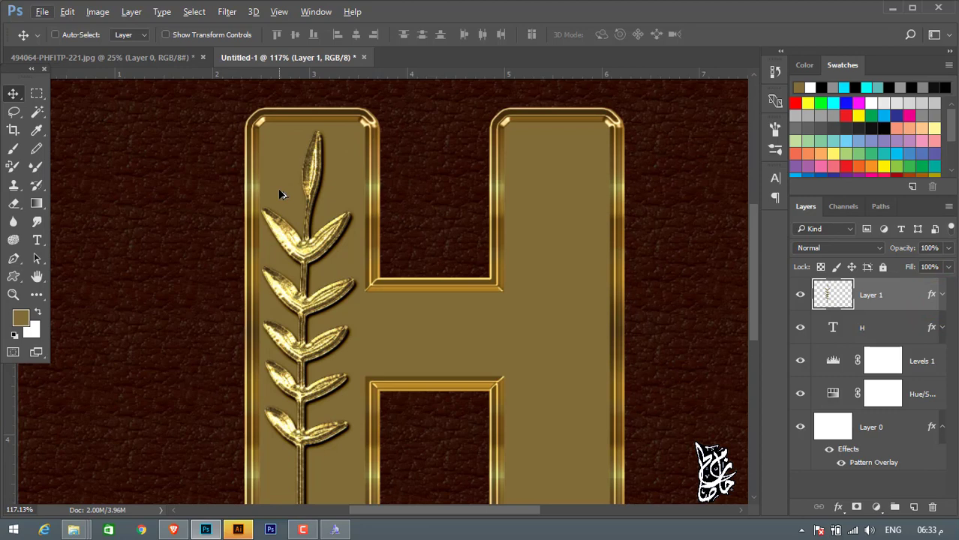
{"action": "scroll", "coordinate": [277, 191], "scroll_direction": "up", "scroll_amount": 1}
{"action": "scroll", "coordinate": [383, 296], "scroll_direction": "down", "scroll_amount": 3}
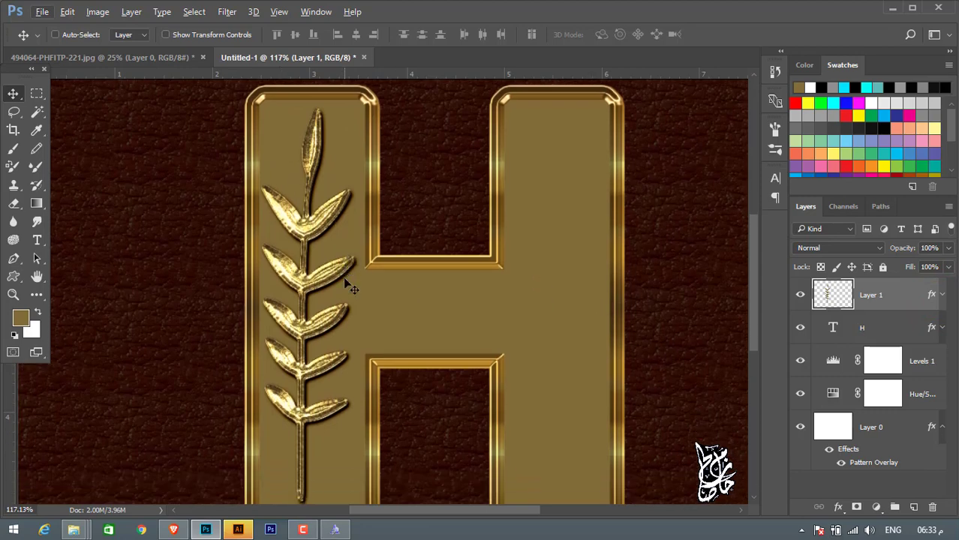
{"action": "scroll", "coordinate": [247, 281], "scroll_direction": "down", "scroll_amount": 1}
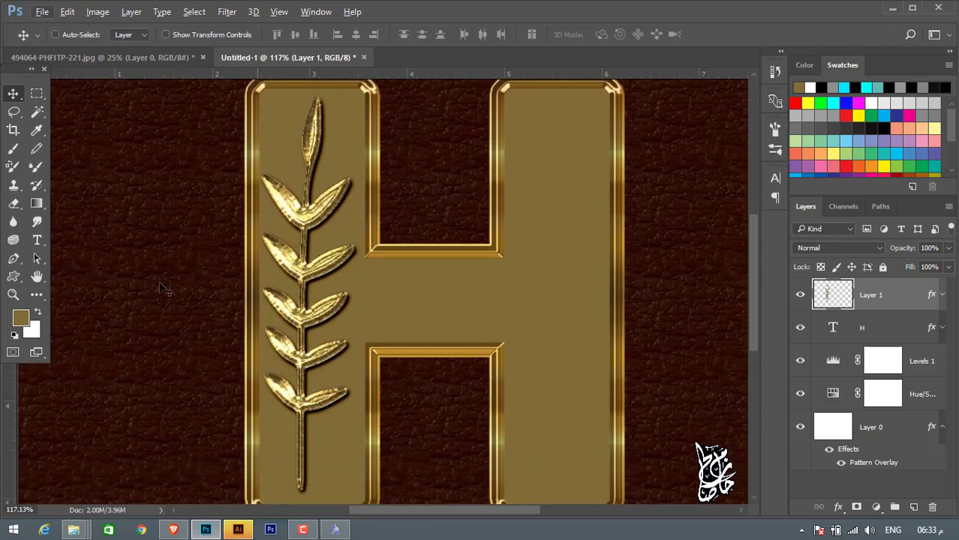
- Draw a 16 × 16 px circle near the top of the H's left stem and position it
{"action": "right_click", "coordinate": [14, 276]}
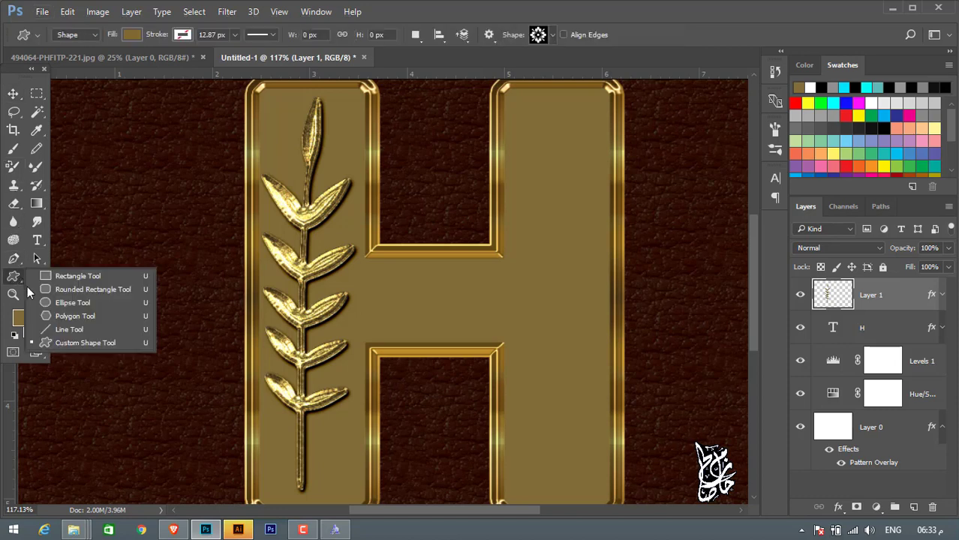
{"action": "left_click", "coordinate": [60, 300]}
{"action": "scroll", "coordinate": [353, 131], "scroll_direction": "up", "scroll_amount": 3}
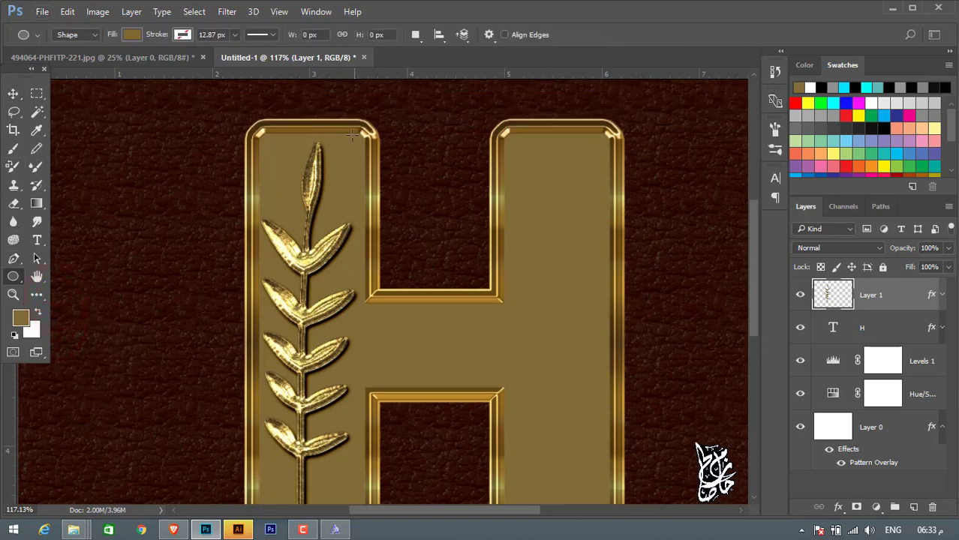
{"action": "left_click_drag", "start_coordinate": [350, 144], "coordinate": [363, 173]}
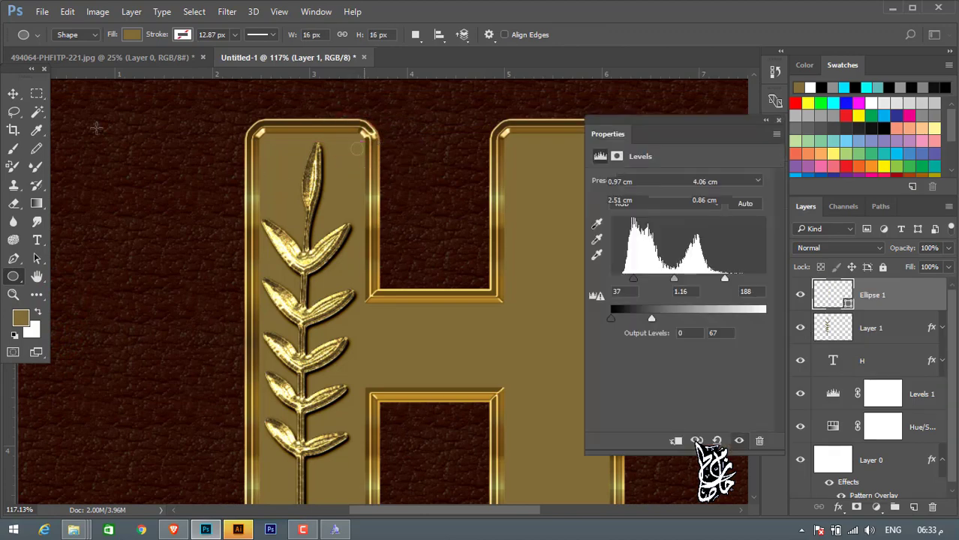
{"action": "left_click", "coordinate": [13, 93]}
{"action": "scroll", "coordinate": [364, 147], "scroll_direction": "up", "scroll_amount": 3}
{"action": "left_click", "coordinate": [364, 153]}
{"action": "left_click_drag", "start_coordinate": [366, 154], "coordinate": [360, 149]}
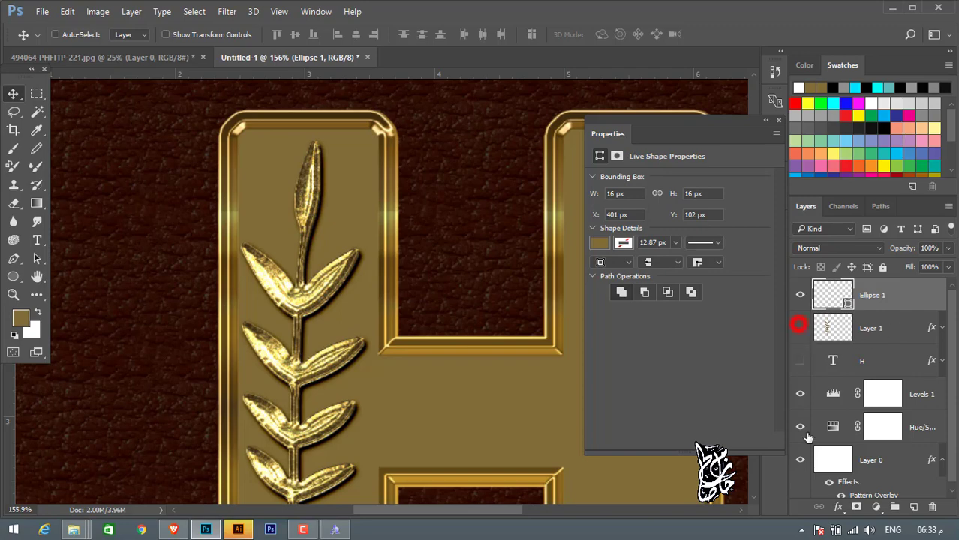
- Briefly isolate the circle's layer, then set its fill to pure white #ffffff
{"action": "left_click_drag", "start_coordinate": [808, 436], "coordinate": [815, 465]}
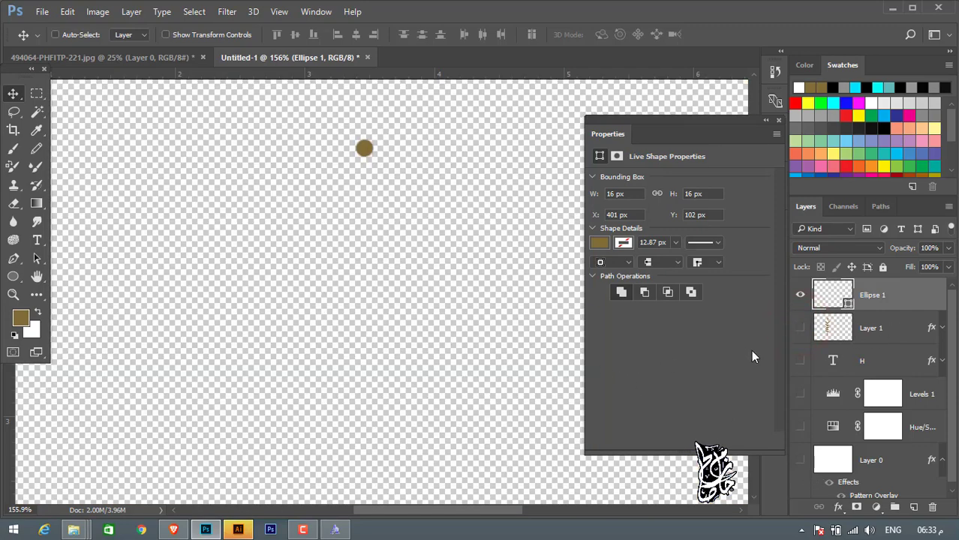
{"action": "left_click_drag", "start_coordinate": [801, 328], "coordinate": [808, 479]}
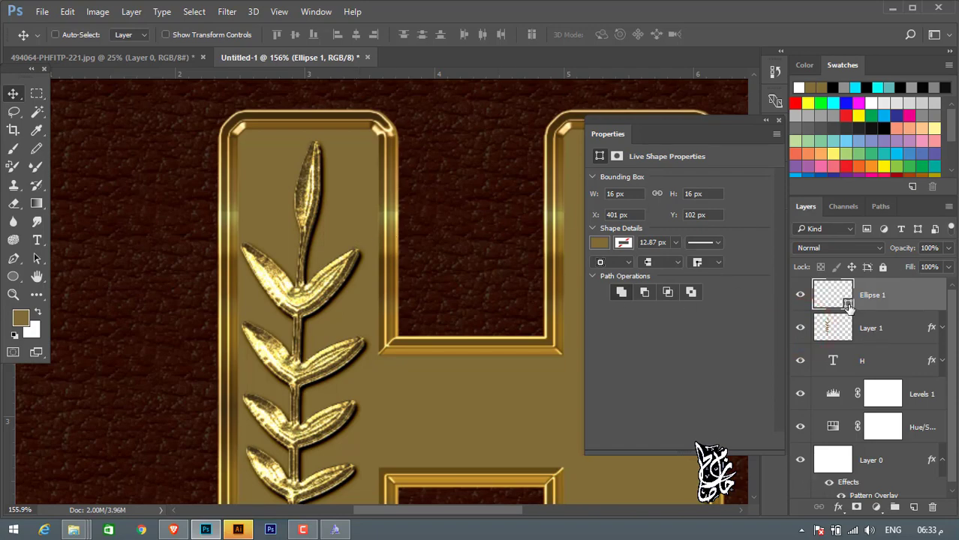
{"action": "double_click", "coordinate": [848, 306]}
{"action": "left_click_drag", "start_coordinate": [563, 113], "coordinate": [515, 77]}
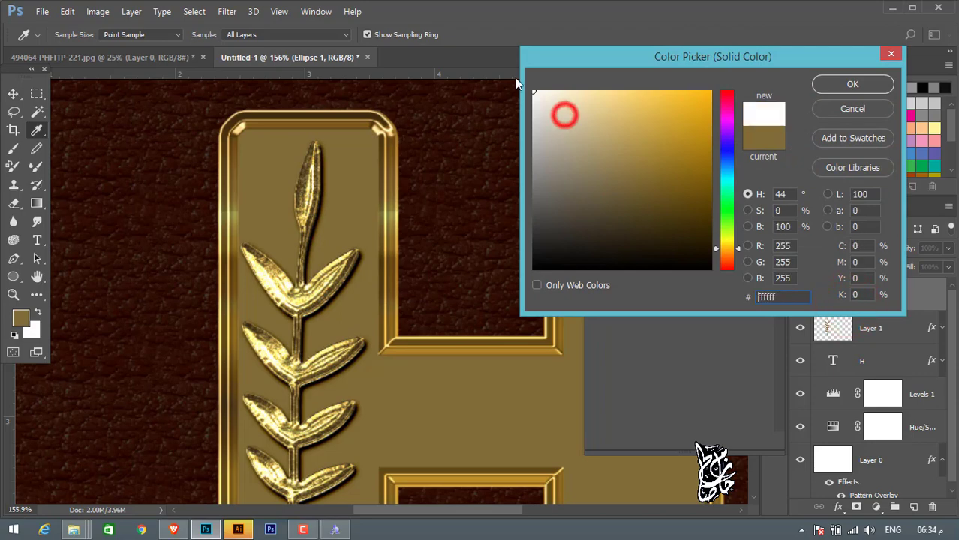
{"action": "left_click", "coordinate": [846, 84]}
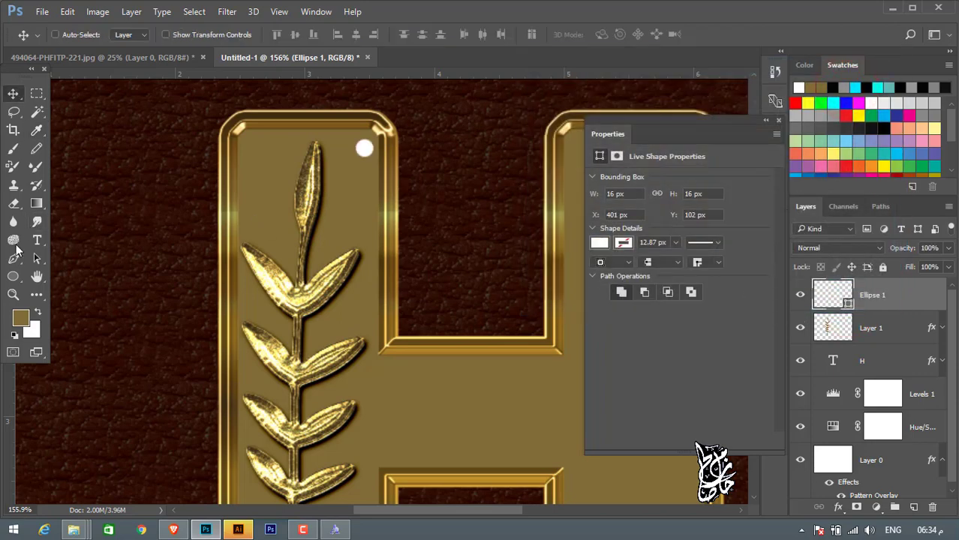
- Duplicate the white circle, scale the copy to 81.25%, and place further dot copies downward
{"action": "left_click", "coordinate": [13, 277]}
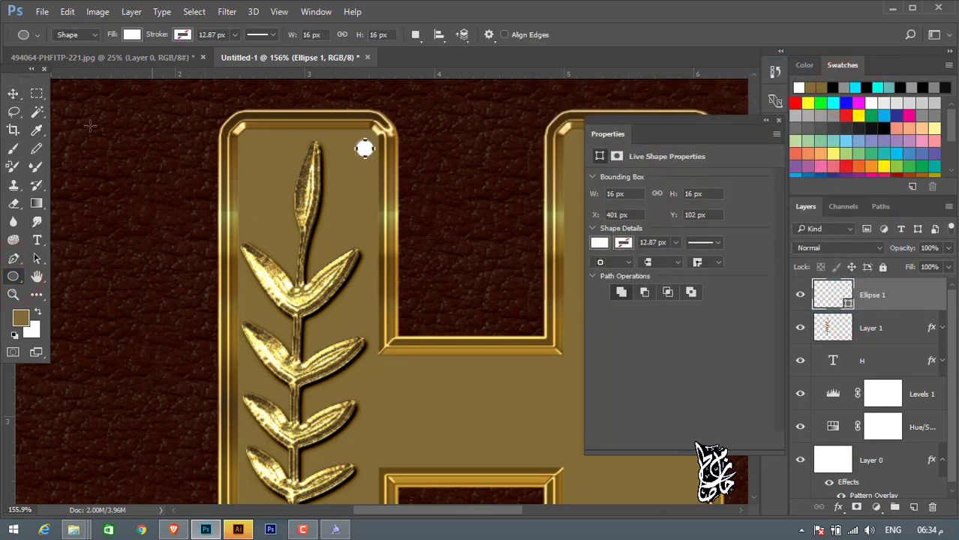
{"action": "left_click", "coordinate": [13, 93]}
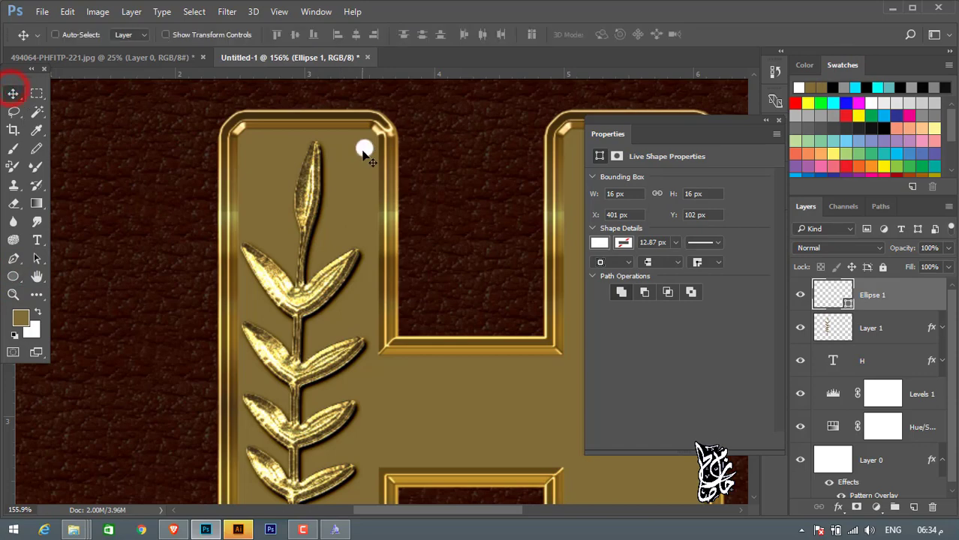
{"action": "mouse_move", "coordinate": [362, 147]}
{"action": "left_mouse_down"}
{"action": "mouse_move", "coordinate": [353, 174]}
{"action": "mouse_move", "coordinate": [352, 159]}
{"action": "left_mouse_up"}
{"action": "key", "text": "ctrl+t"}
{"action": "scroll", "coordinate": [375, 169], "scroll_direction": "up", "scroll_amount": 1}
{"action": "scroll", "coordinate": [364, 165], "scroll_direction": "up", "scroll_amount": 1}
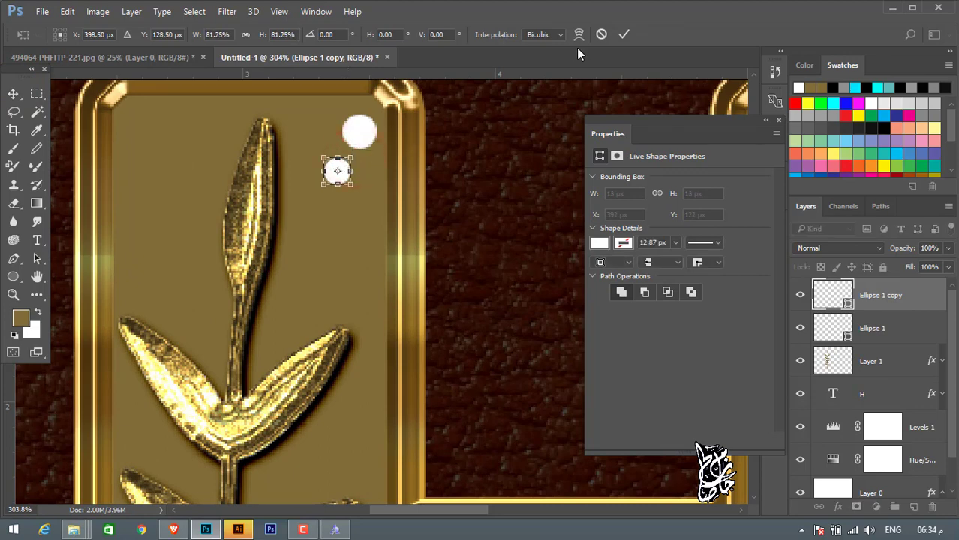
{"action": "left_click", "coordinate": [621, 36]}
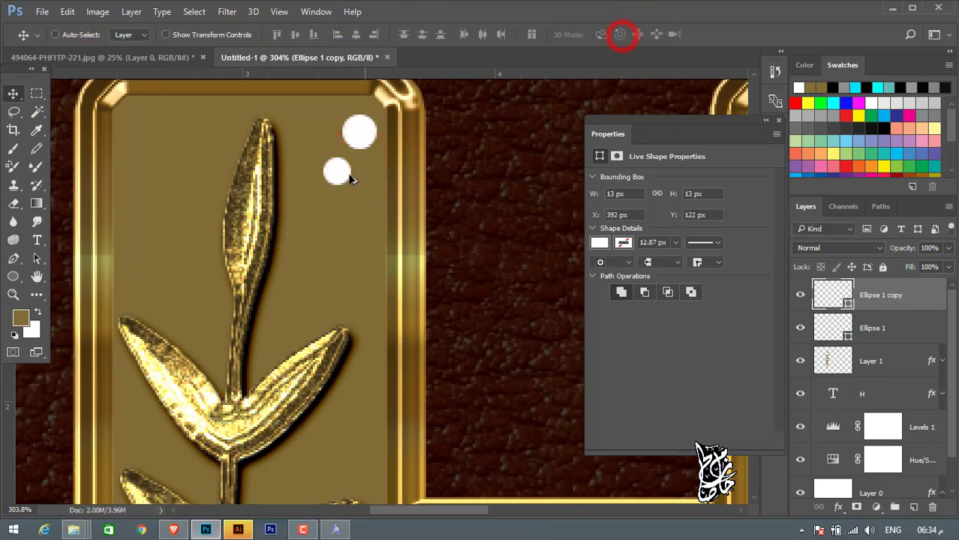
{"action": "left_click_drag", "start_coordinate": [338, 173], "coordinate": [275, 349]}
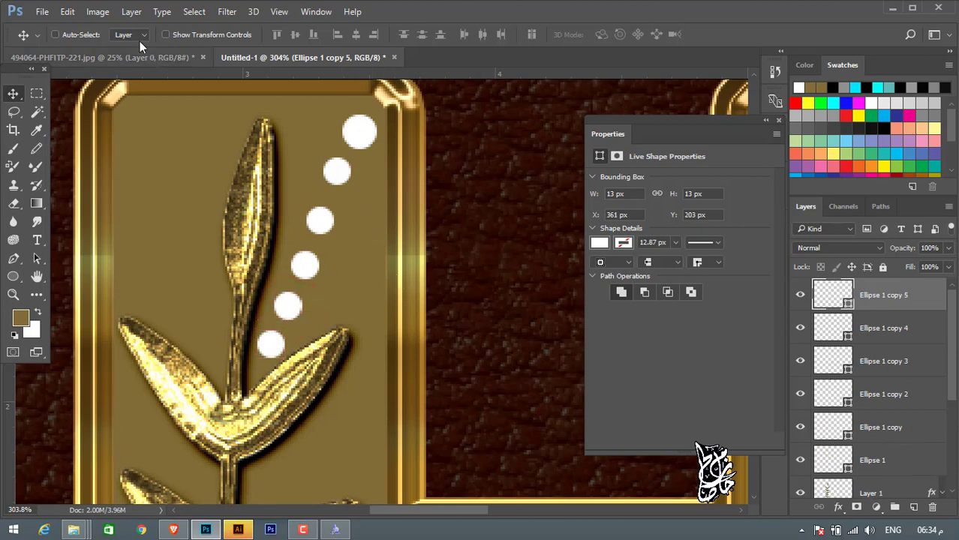
- With Auto-Select on, nudge the dots into place and shrink the top circle to 81.25%
{"action": "left_click", "coordinate": [55, 34]}
{"action": "left_click_drag", "start_coordinate": [336, 179], "coordinate": [336, 182]}
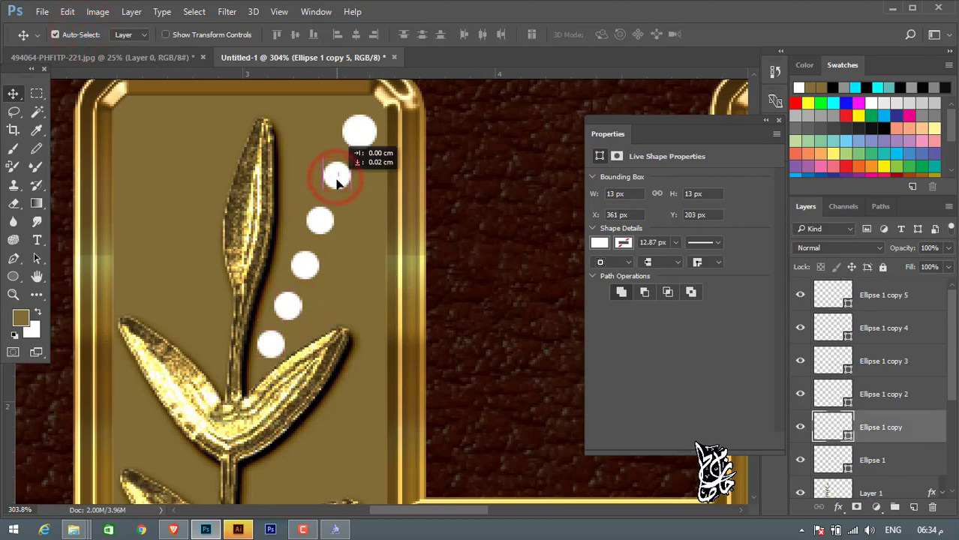
{"action": "left_click_drag", "start_coordinate": [363, 124], "coordinate": [386, 163]}
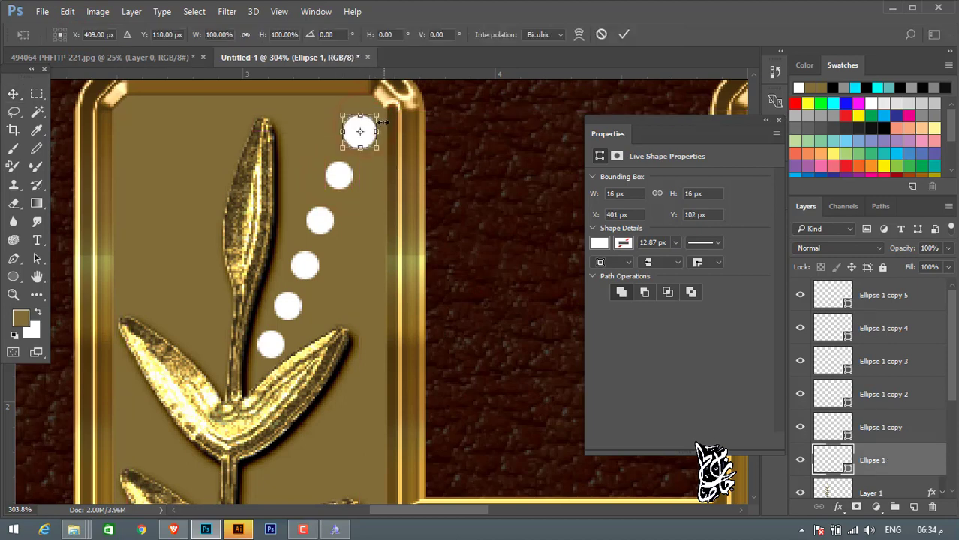
{"action": "key", "text": "ctrl+t"}
{"action": "left_click_drag", "start_coordinate": [378, 114], "coordinate": [374, 118]}
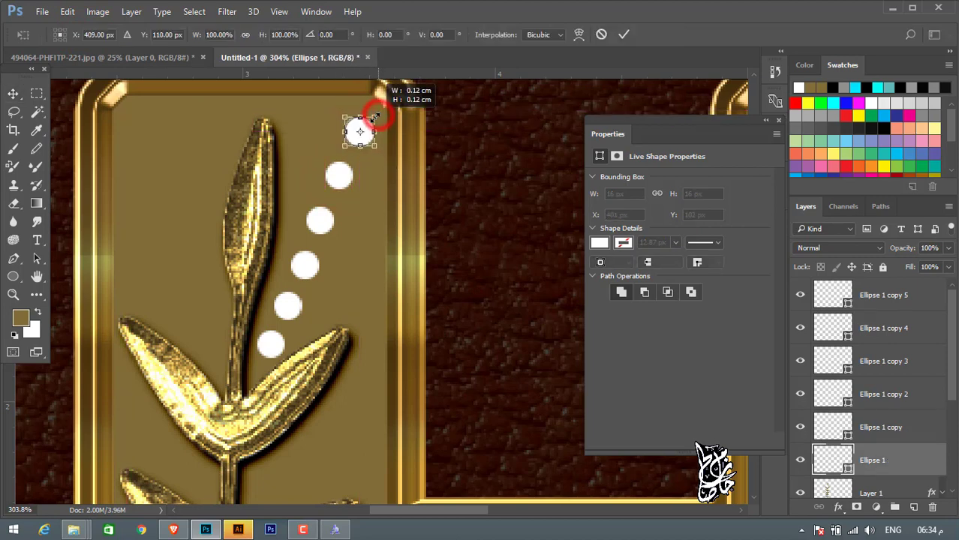
{"action": "left_click", "coordinate": [623, 35]}
- Merge the six ellipse dot layers into a single shape
{"action": "left_click", "coordinate": [912, 295]}
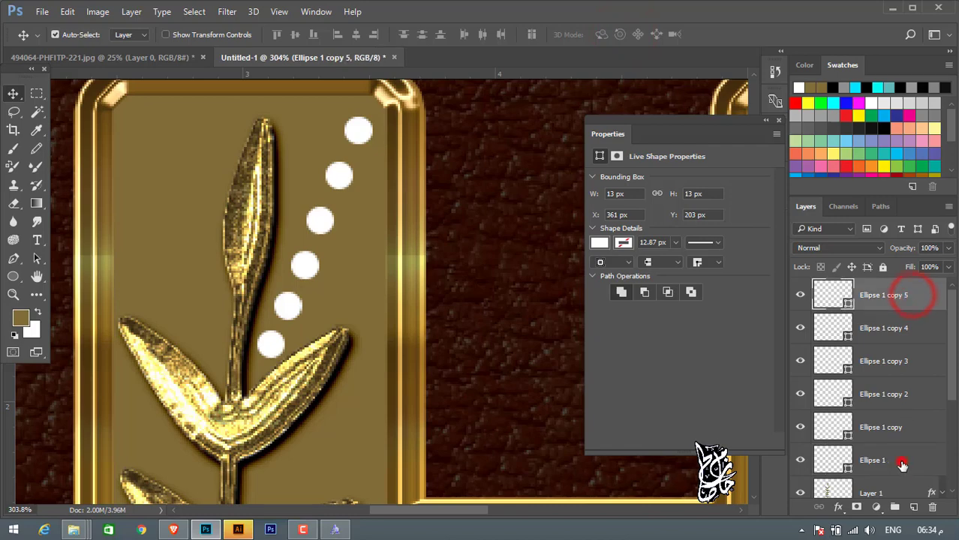
{"action": "left_click", "coordinate": [904, 457], "text": "shift"}
{"action": "right_click", "coordinate": [903, 459]}
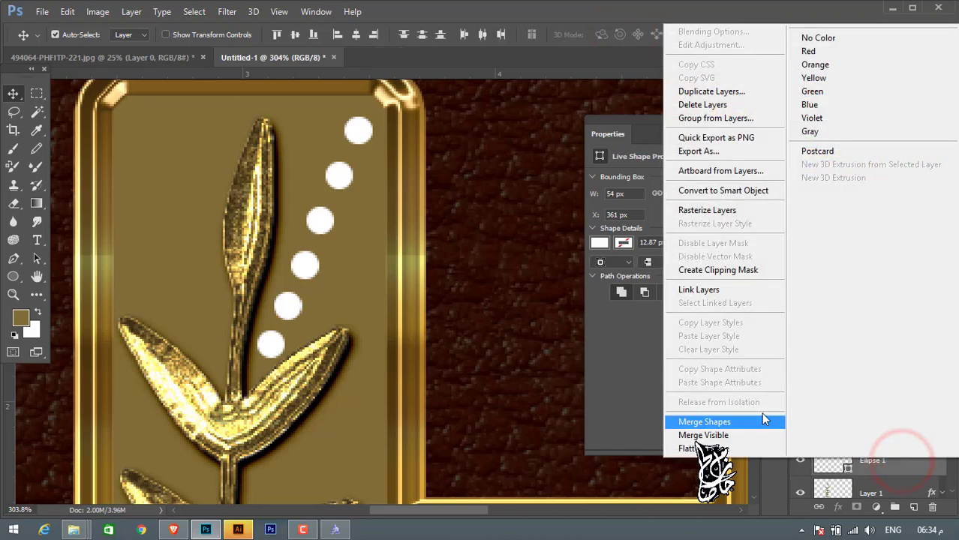
{"action": "left_click", "coordinate": [723, 422]}
- Copy the sprig's layer style onto the merged dots, then undo it
{"action": "right_click", "coordinate": [933, 331]}
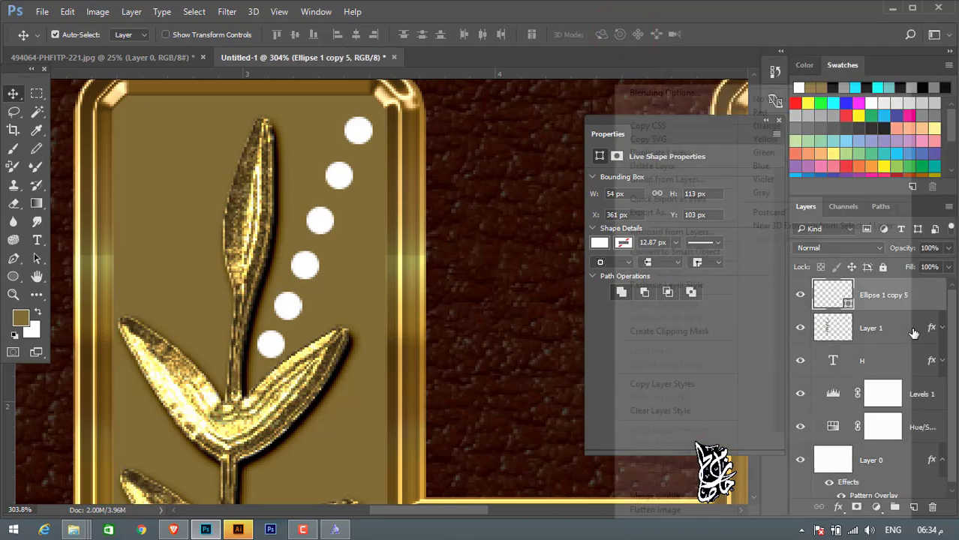
{"action": "left_click", "coordinate": [656, 384]}
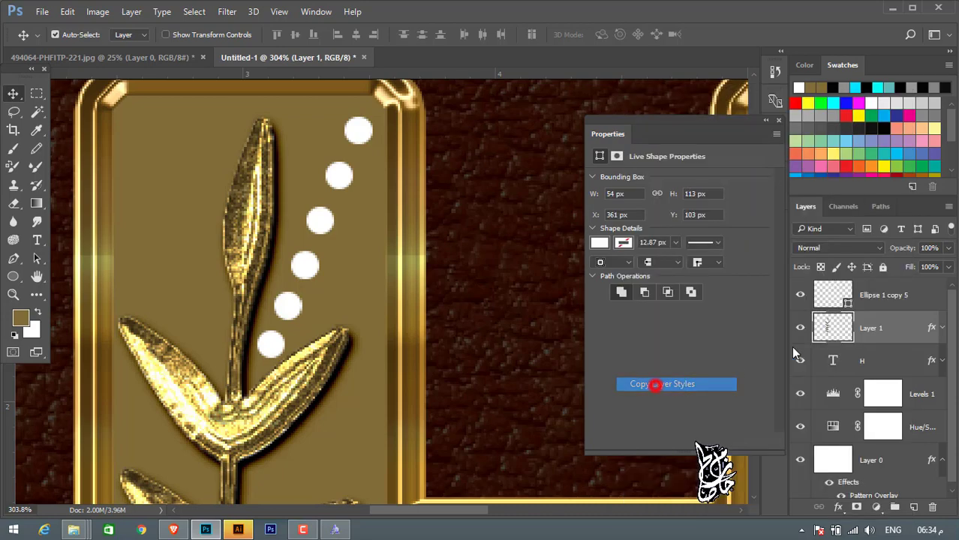
{"action": "right_click", "coordinate": [931, 299]}
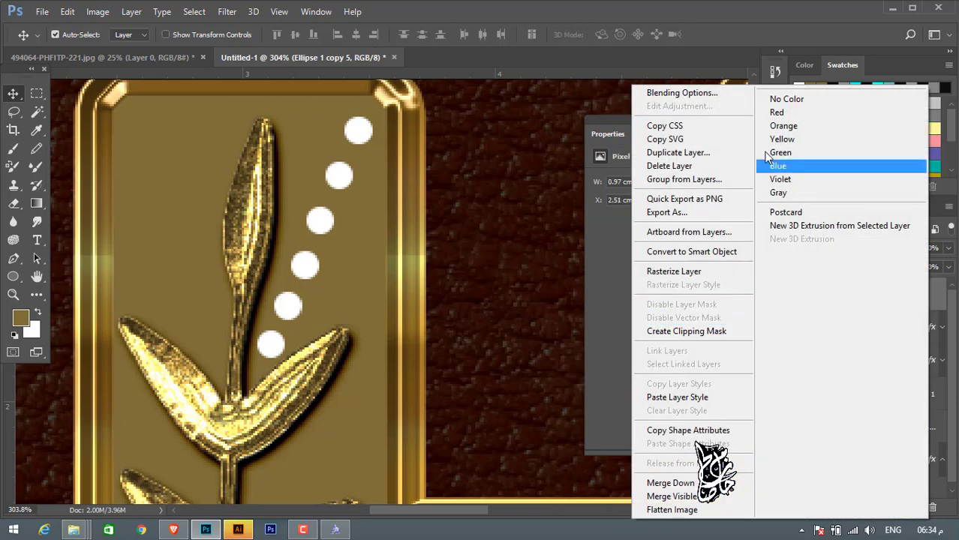
{"action": "left_click", "coordinate": [692, 399]}
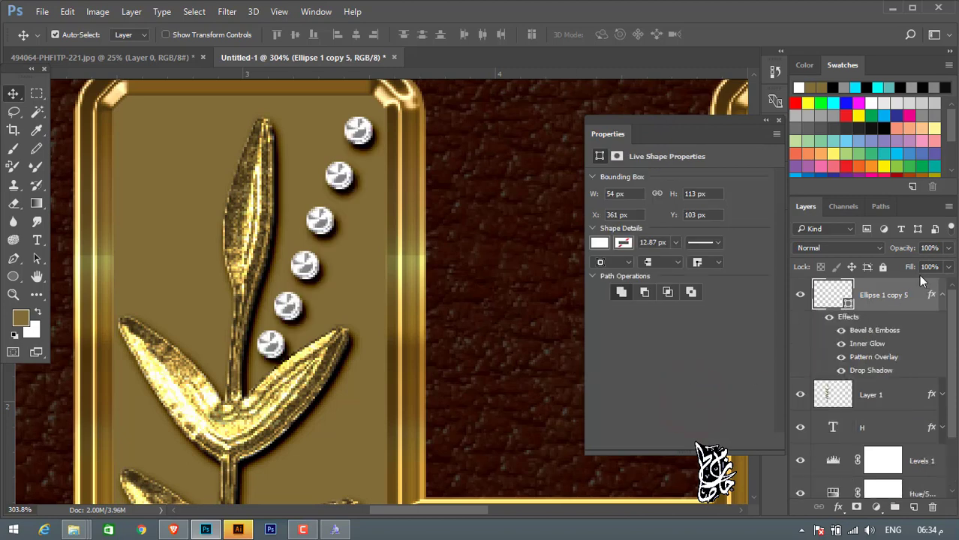
{"action": "key", "text": "ctrl+z"}
- Fill the merged dots with gold 816d36 taken from the foreground colour
{"action": "left_click", "coordinate": [20, 318]}
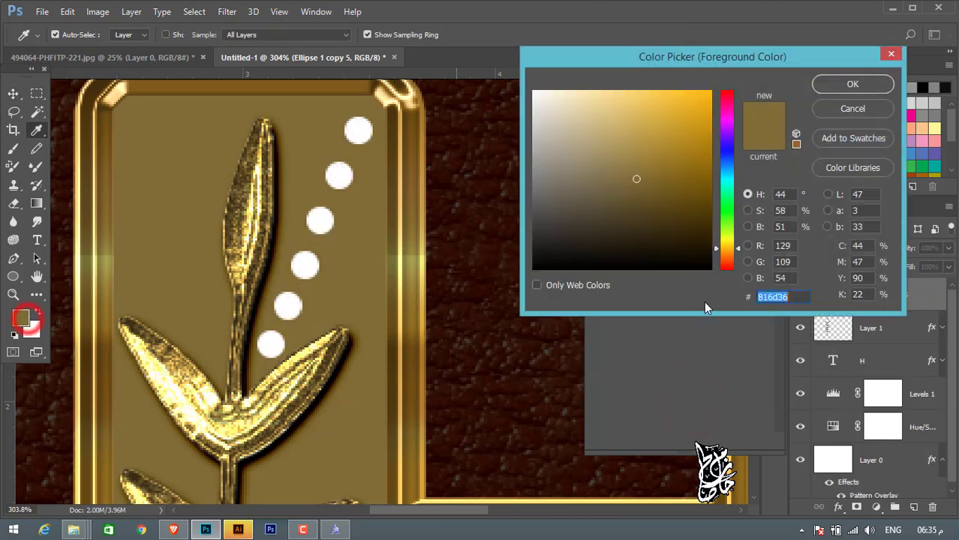
{"action": "left_click", "coordinate": [788, 297]}
{"action": "double_click", "coordinate": [788, 297]}
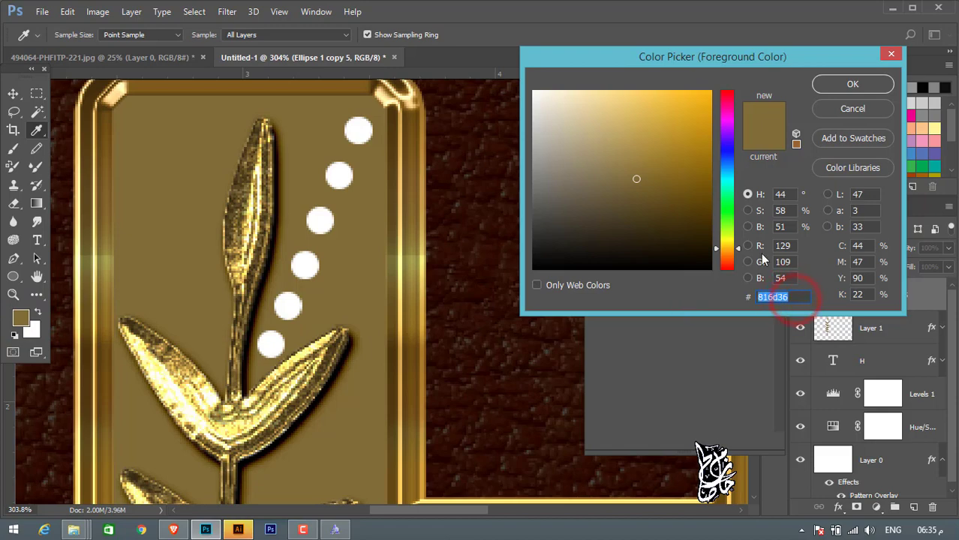
{"action": "left_click", "coordinate": [851, 83]}
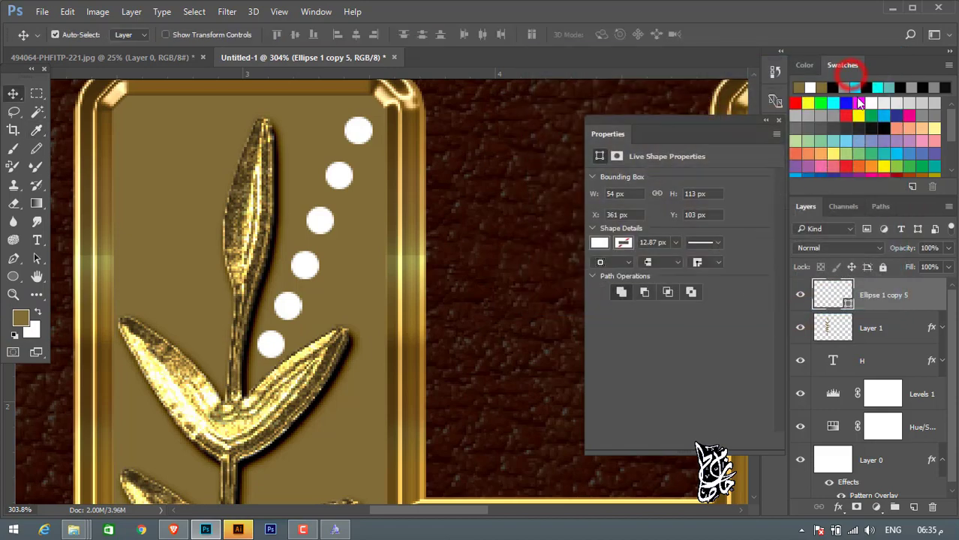
{"action": "double_click", "coordinate": [849, 304]}
{"action": "left_click", "coordinate": [820, 327]}
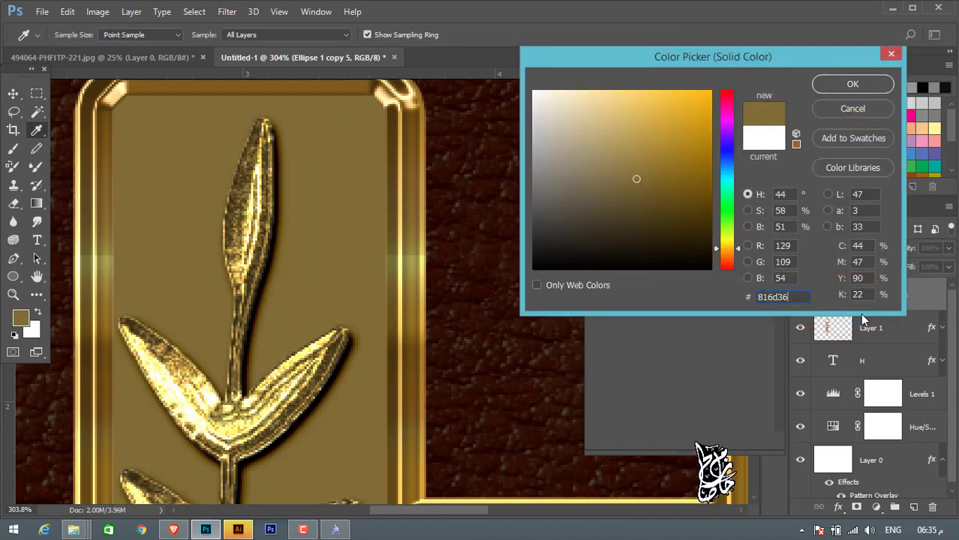
{"action": "left_click", "coordinate": [856, 85]}
- Paste the sprig's embossed gold layer style onto the dot shape
{"action": "right_click", "coordinate": [923, 330]}
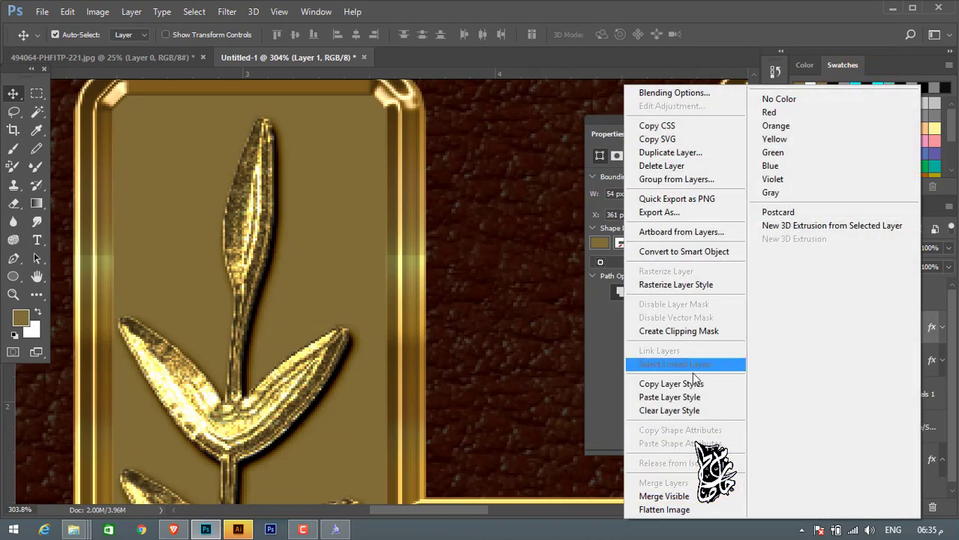
{"action": "left_click", "coordinate": [673, 384]}
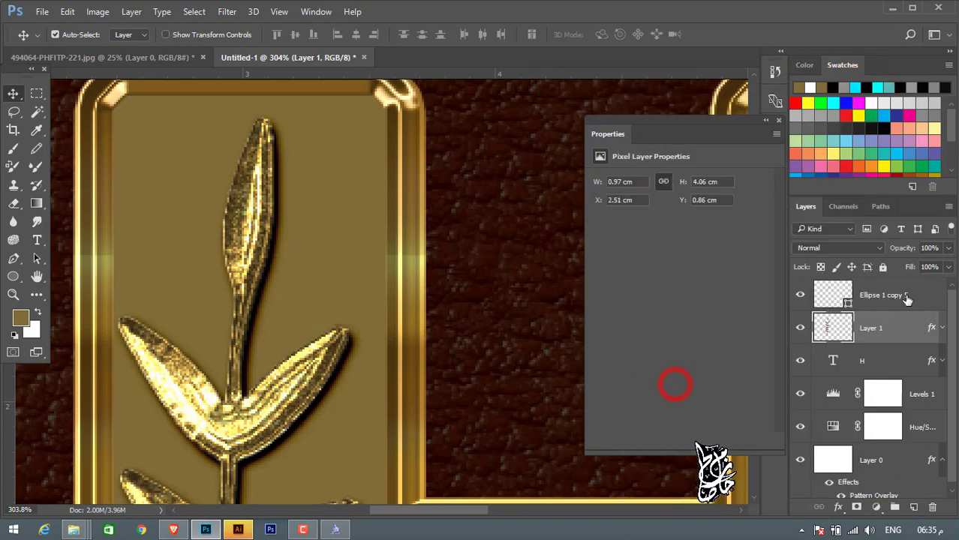
{"action": "right_click", "coordinate": [908, 299]}
{"action": "left_click", "coordinate": [669, 396]}
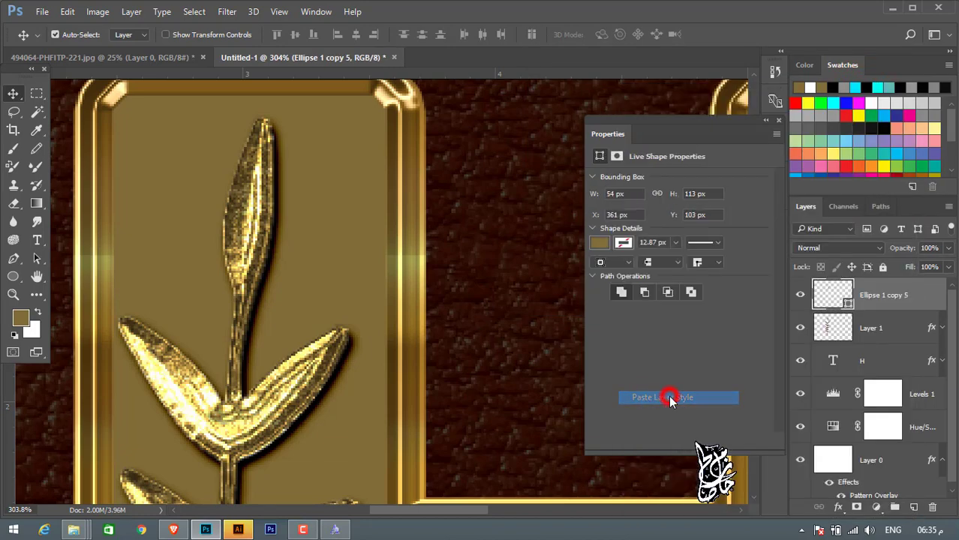
{"action": "scroll", "coordinate": [457, 285], "scroll_direction": "down", "scroll_amount": 1}
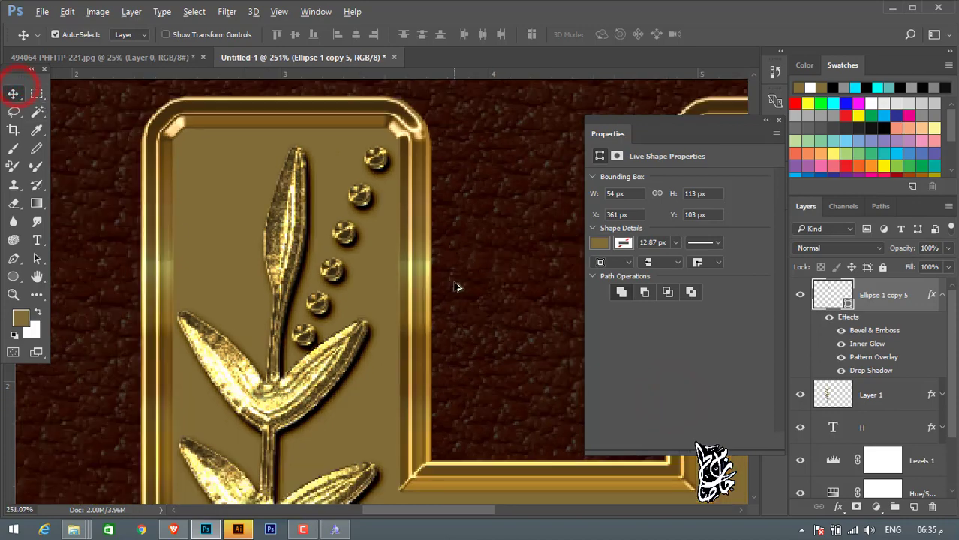
{"action": "scroll", "coordinate": [456, 284], "scroll_direction": "down", "scroll_amount": 1}
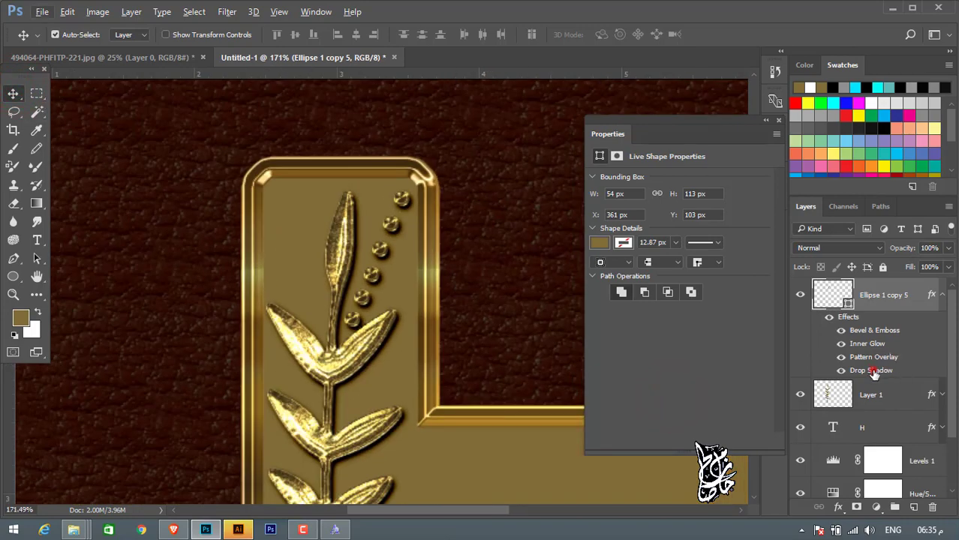
- Set the gold dot trail's Drop Shadow distance to 1 px
{"action": "double_click", "coordinate": [873, 371]}
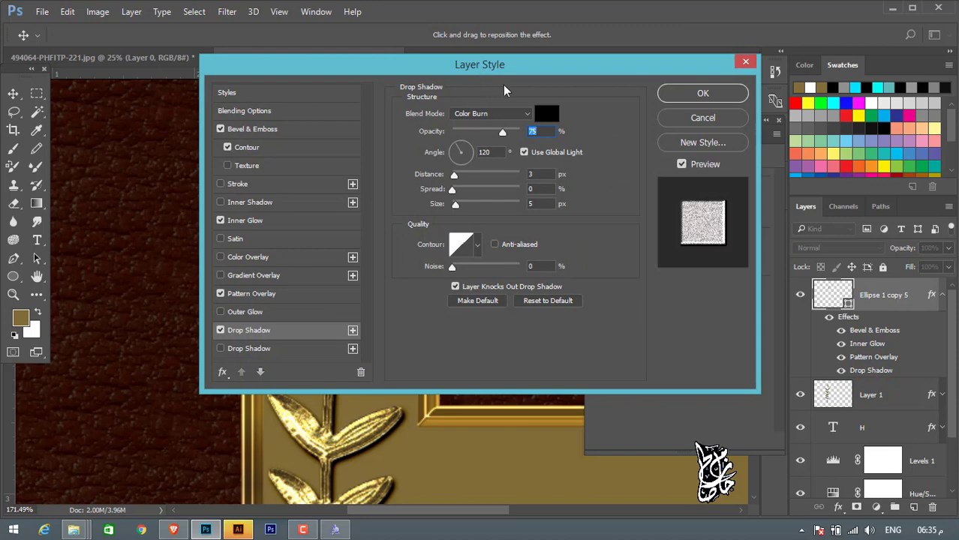
{"action": "left_click_drag", "start_coordinate": [507, 70], "coordinate": [799, 109]}
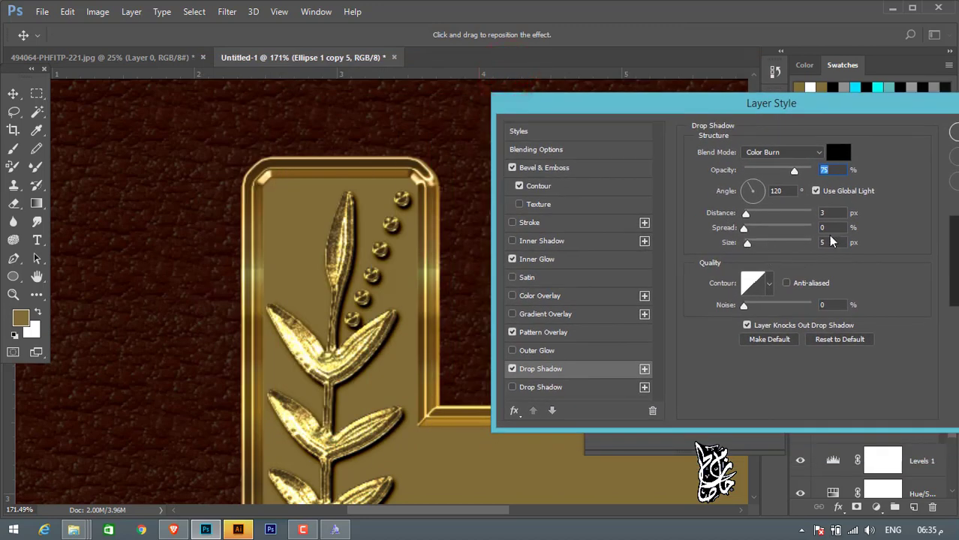
{"action": "left_click", "coordinate": [829, 242]}
{"action": "left_click", "coordinate": [822, 213]}
{"action": "type", "text": "1"}
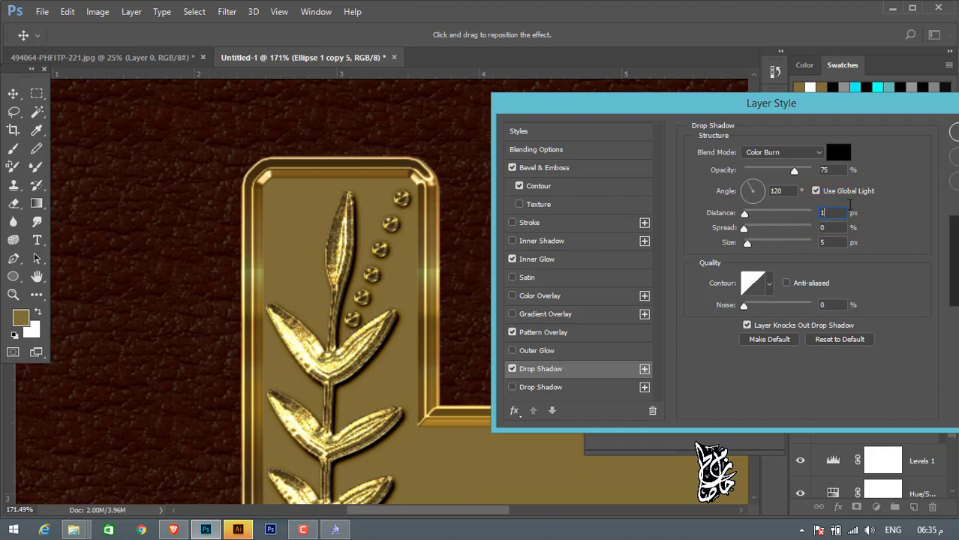
{"action": "left_click", "coordinate": [953, 132]}
- Close the shape properties panel
{"action": "scroll", "coordinate": [464, 366], "scroll_direction": "down", "scroll_amount": 2}
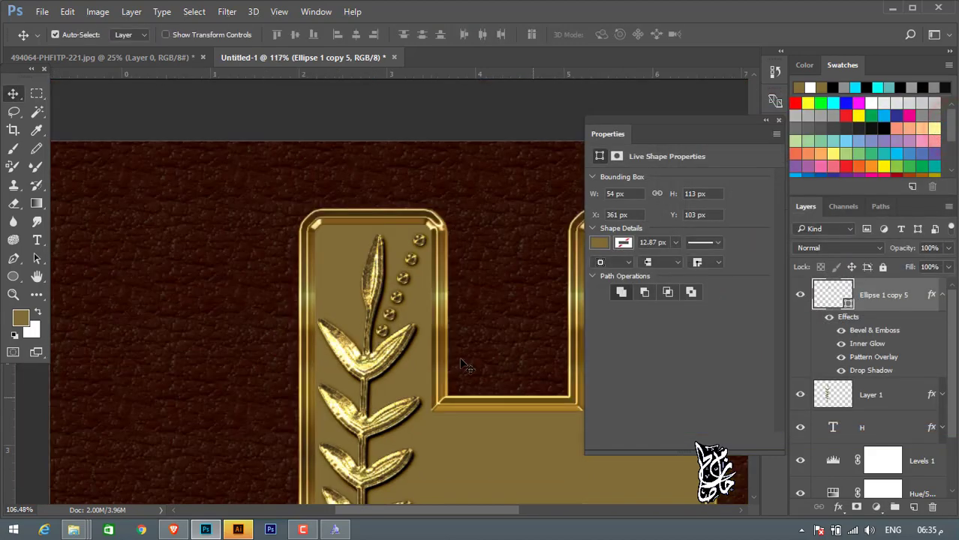
{"action": "scroll", "coordinate": [464, 365], "scroll_direction": "down", "scroll_amount": 1}
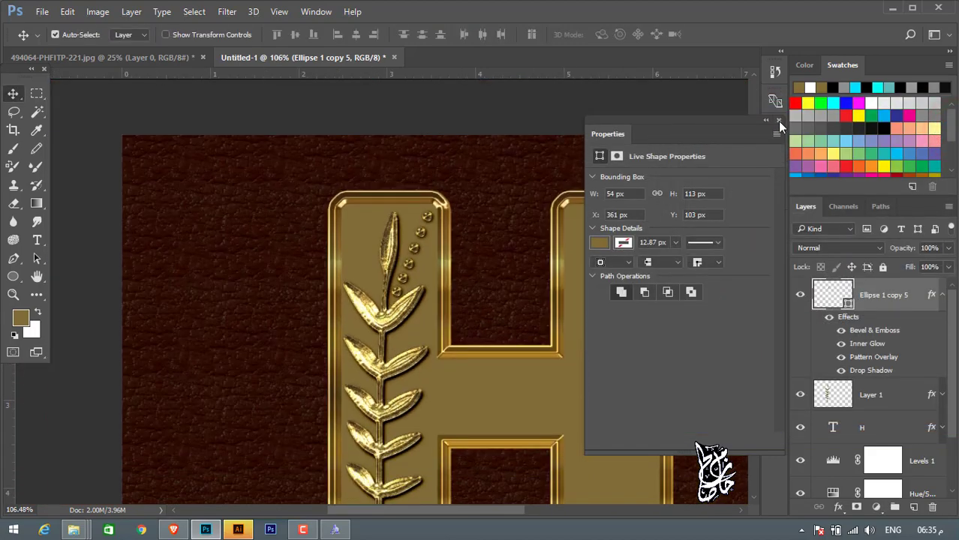
{"action": "left_click", "coordinate": [778, 120]}
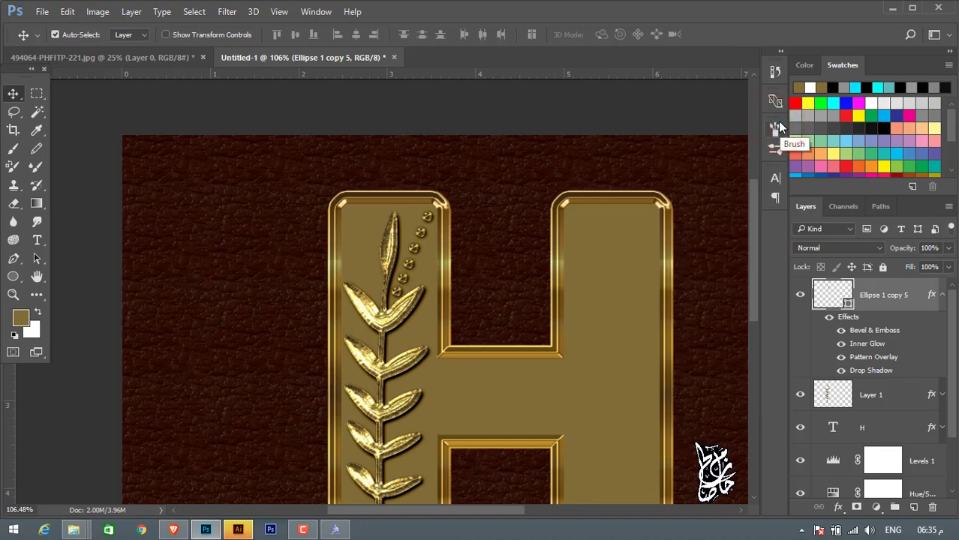
{"action": "scroll", "coordinate": [75, 324], "scroll_direction": "down", "scroll_amount": 1}
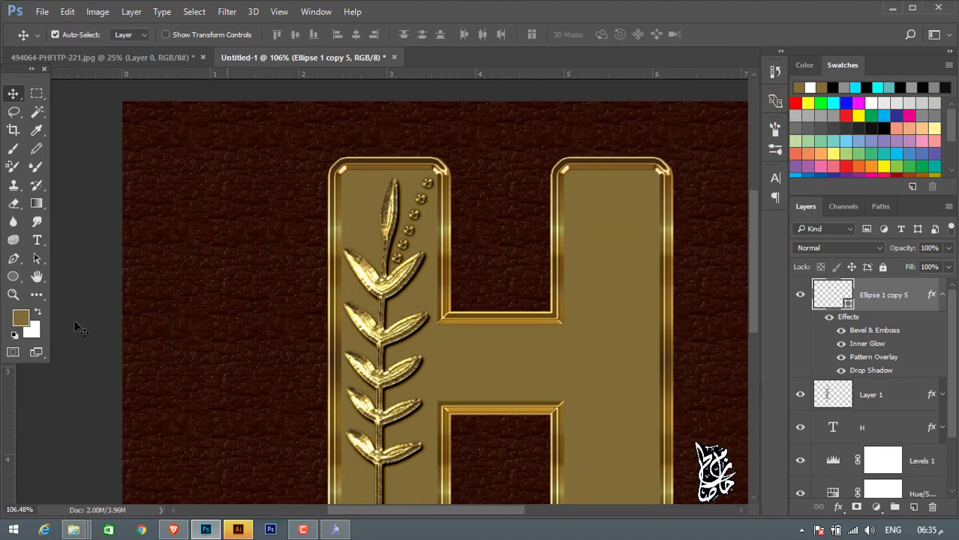
{"action": "scroll", "coordinate": [277, 266], "scroll_direction": "down", "scroll_amount": 1}
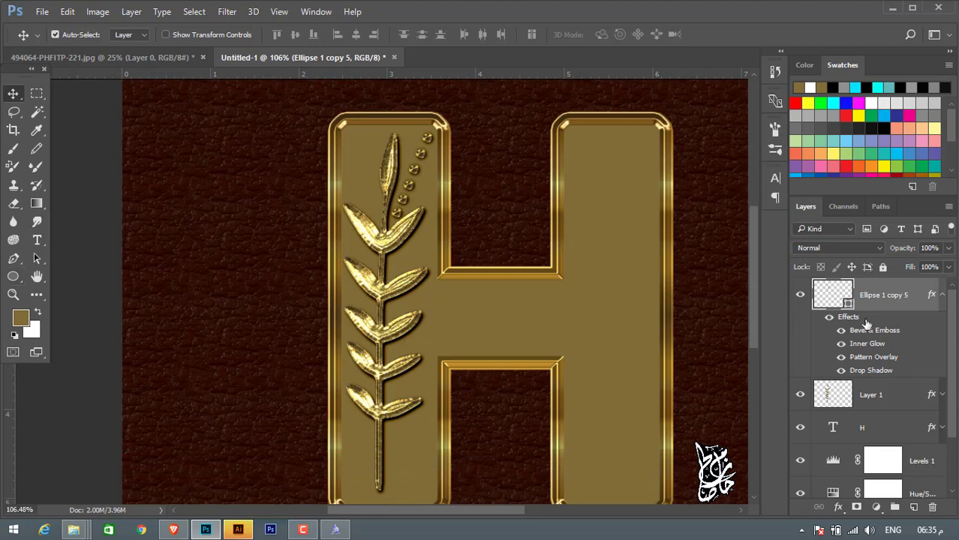
- Duplicate the dot trail and move the copy down to the stem's bottom
{"action": "key", "text": "ctrl+j"}
{"action": "scroll", "coordinate": [375, 187], "scroll_direction": "down", "scroll_amount": 1}
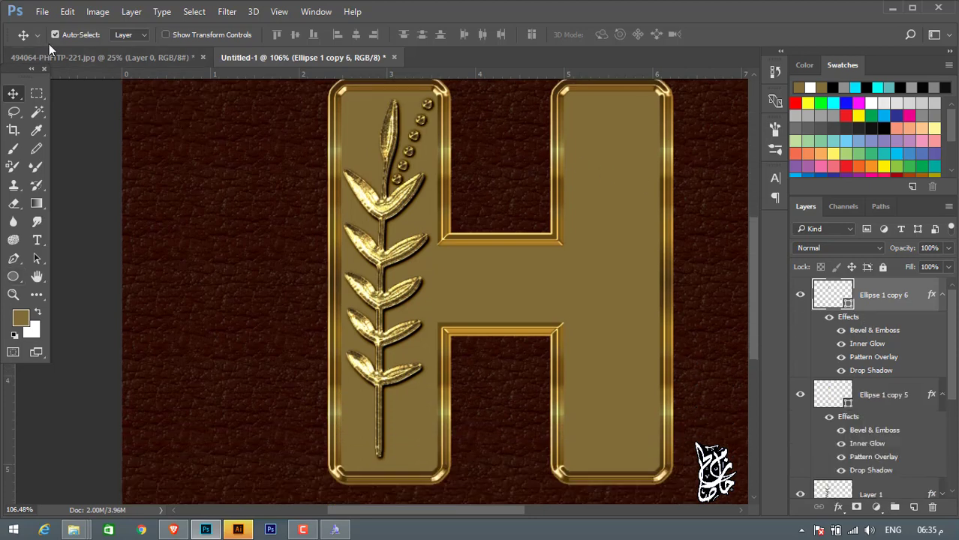
{"action": "left_click_drag", "start_coordinate": [419, 137], "coordinate": [454, 411]}
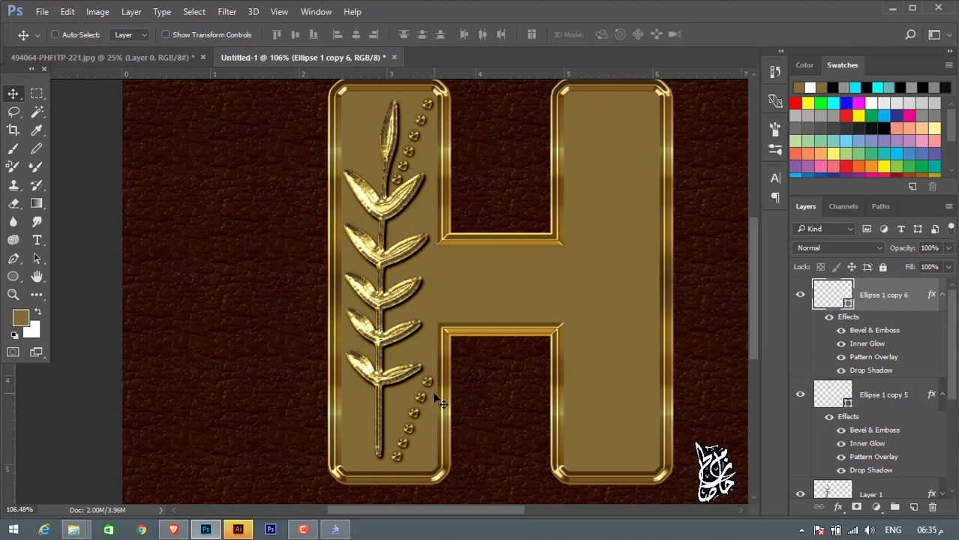
{"action": "scroll", "coordinate": [400, 418], "scroll_direction": "up", "scroll_amount": 5}
{"action": "scroll", "coordinate": [480, 407], "scroll_direction": "down", "scroll_amount": 2}
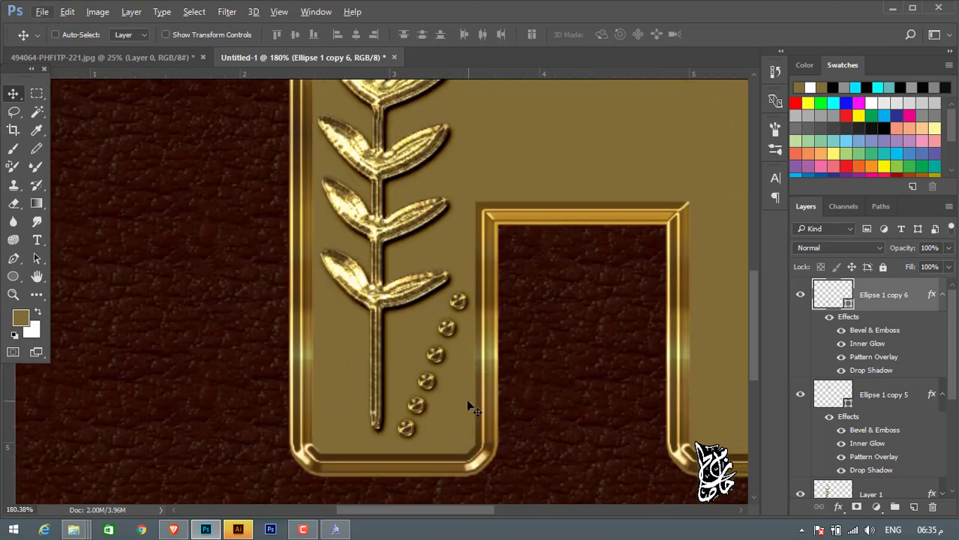
- Flip the copied dots horizontally, shift them left, rotate about 1.8°, and fit the H in view
{"action": "key", "text": "ctrl+t"}
{"action": "right_click", "coordinate": [449, 361]}
{"action": "left_click", "coordinate": [490, 337]}
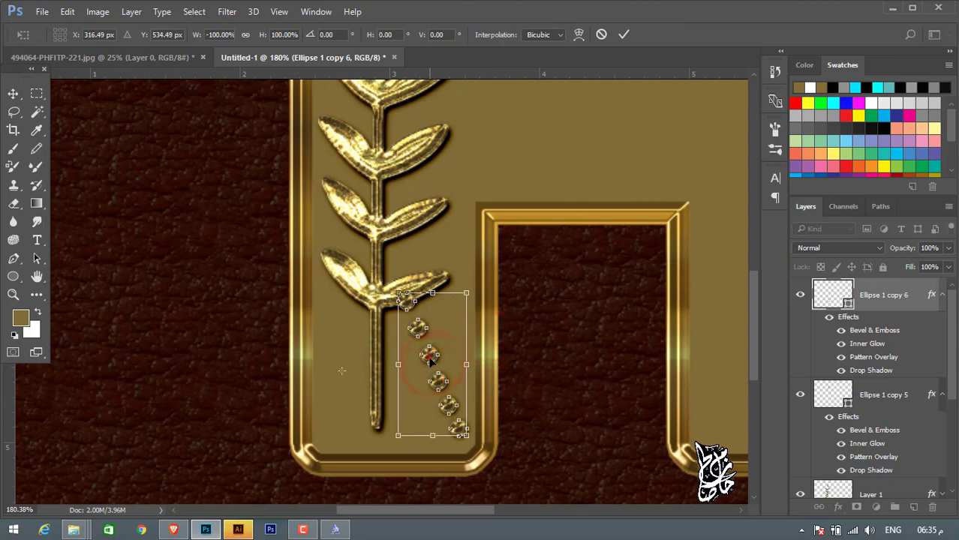
{"action": "left_click_drag", "start_coordinate": [429, 358], "coordinate": [338, 362]}
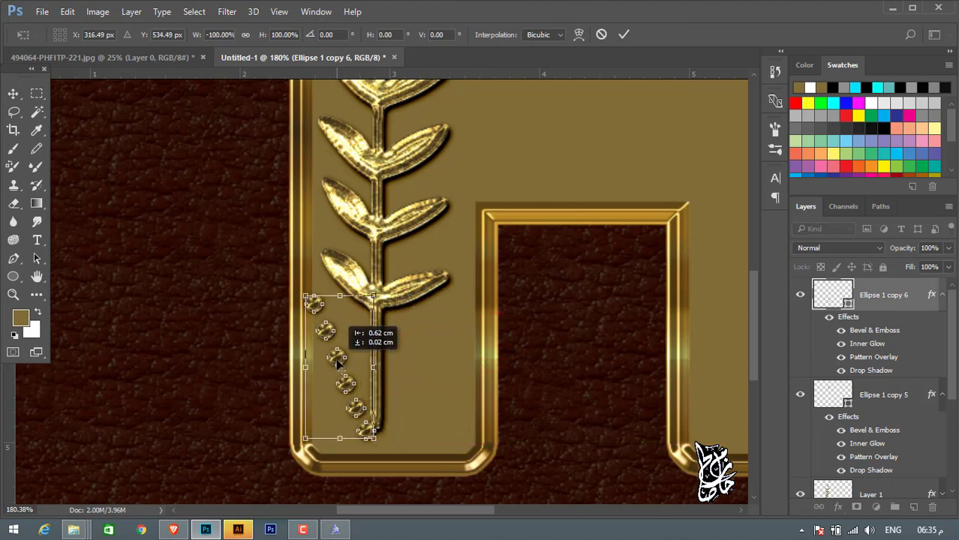
{"action": "left_click_drag", "start_coordinate": [375, 295], "coordinate": [374, 309]}
{"action": "left_click_drag", "start_coordinate": [395, 405], "coordinate": [398, 418]}
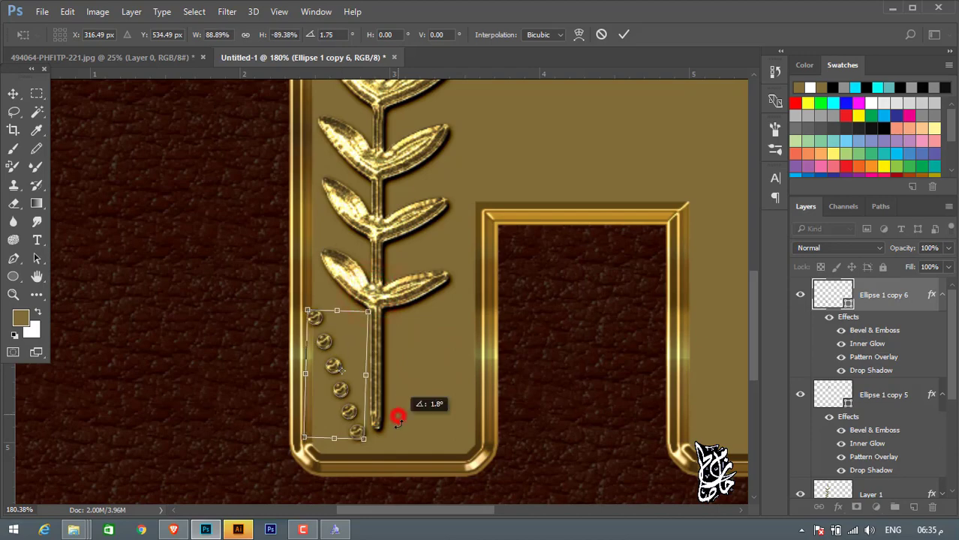
{"action": "double_click", "coordinate": [336, 368]}
{"action": "left_click_drag", "start_coordinate": [338, 362], "coordinate": [334, 349]}
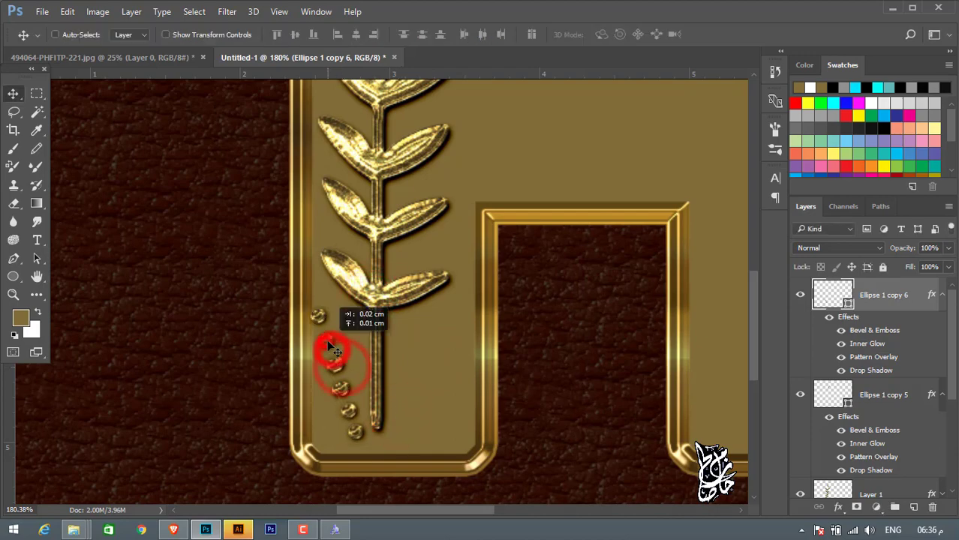
{"action": "key", "text": "ctrl+0"}
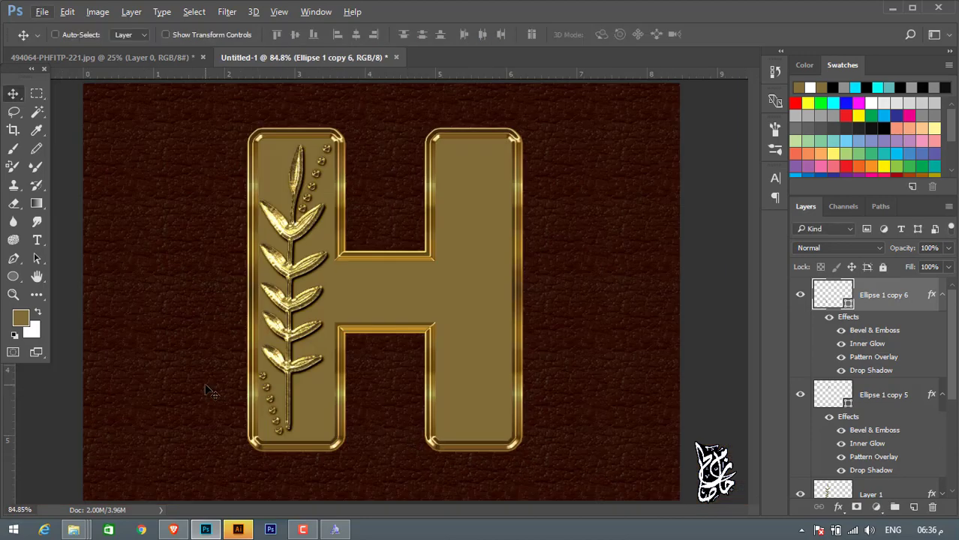
{"action": "left_click_drag", "start_coordinate": [13, 276], "coordinate": [59, 342]}
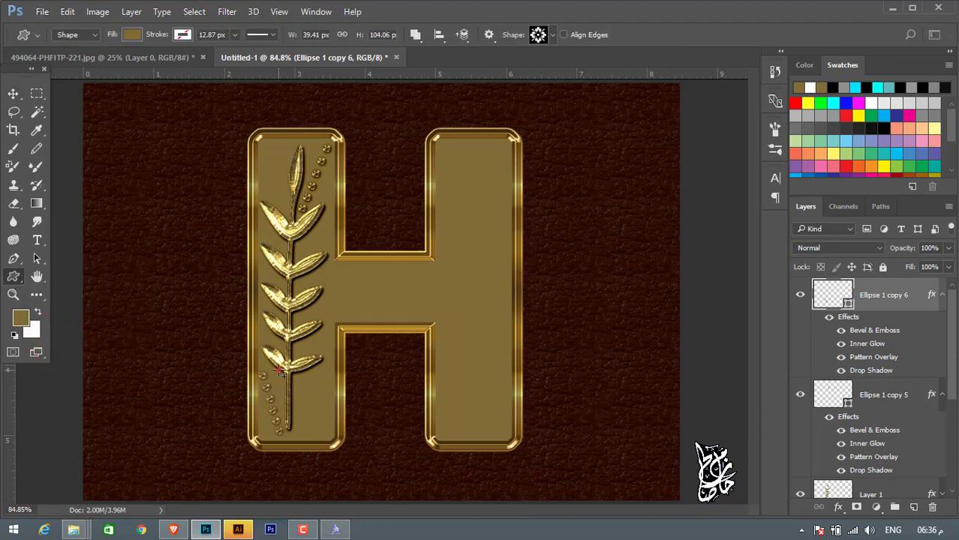
- Draw a flower ornament at the stem's base, undo it, and redraw it
{"action": "left_click_drag", "start_coordinate": [278, 370], "coordinate": [318, 411]}
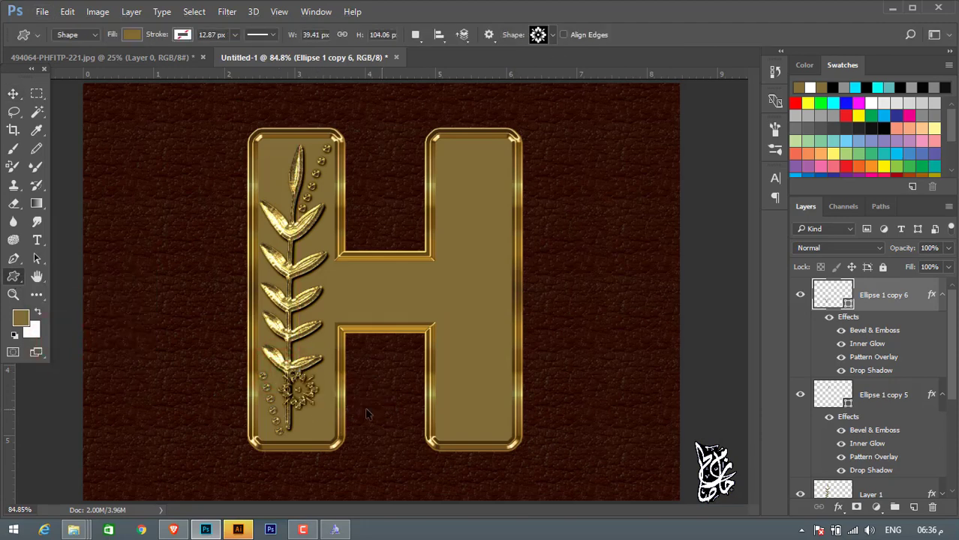
{"action": "key", "text": "ctrl+z"}
{"action": "left_click_drag", "start_coordinate": [299, 383], "coordinate": [332, 414]}
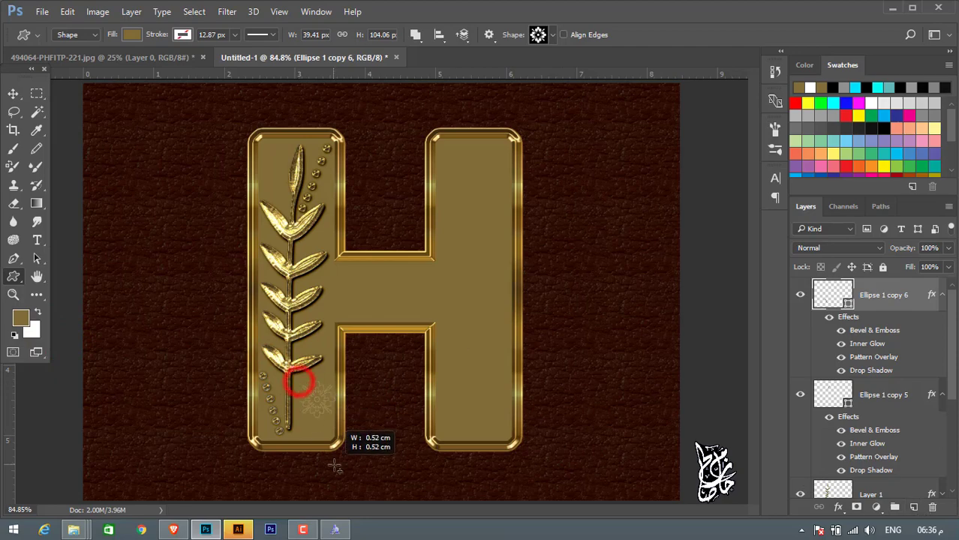
{"action": "left_click", "coordinate": [13, 93]}
{"action": "scroll", "coordinate": [409, 486], "scroll_direction": "up", "scroll_amount": 3}
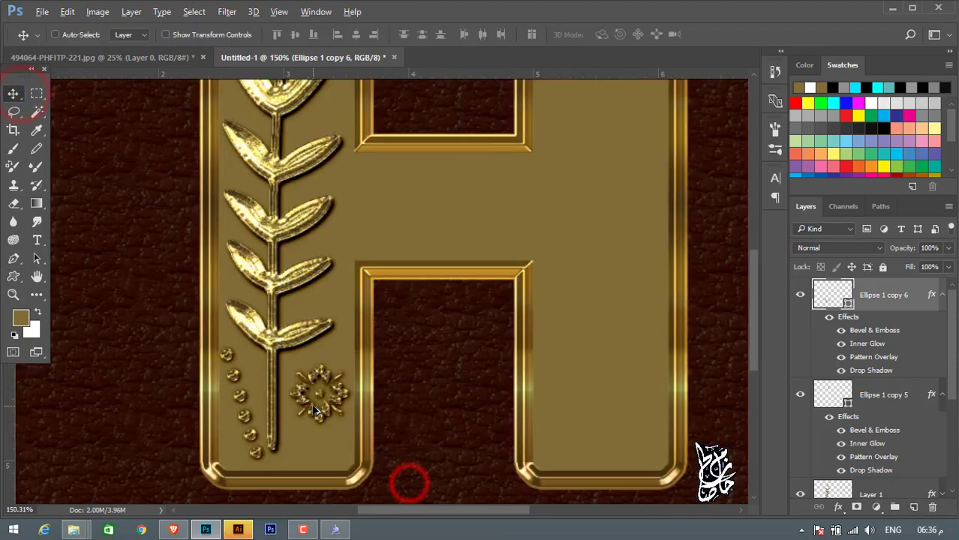
{"action": "scroll", "coordinate": [409, 487], "scroll_direction": "down", "scroll_amount": 2}
- Discard the flower and collapse both Ellipse dot layers' effect lists
{"action": "key", "text": "ctrl+z"}
{"action": "scroll", "coordinate": [178, 307], "scroll_direction": "up", "scroll_amount": 1}
{"action": "scroll", "coordinate": [179, 308], "scroll_direction": "down", "scroll_amount": 2}
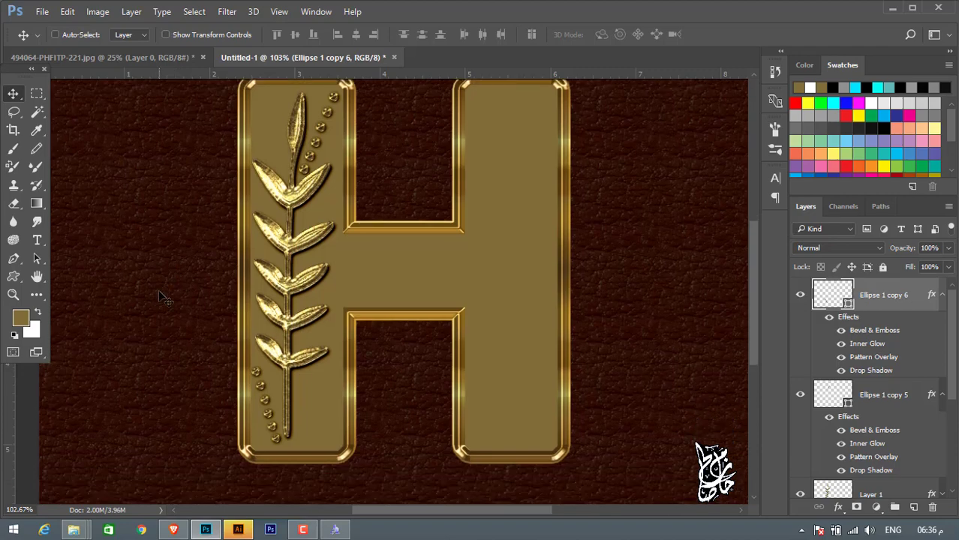
{"action": "left_click", "coordinate": [942, 295]}
{"action": "left_click", "coordinate": [941, 328]}
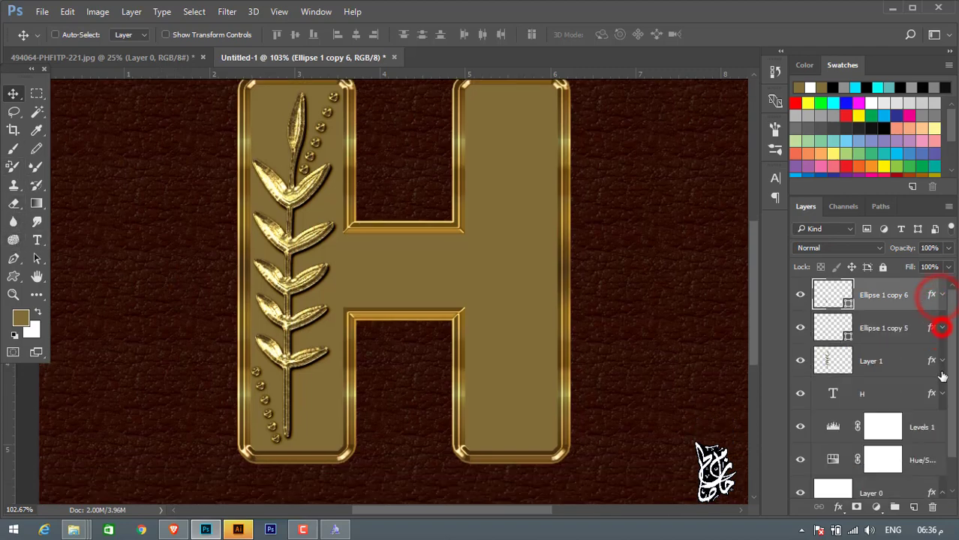
- Lasso the right-hand leaf branch on the ornament sheet and bring it into Untitled-1
{"action": "left_click", "coordinate": [155, 60]}
{"action": "left_click", "coordinate": [429, 330]}
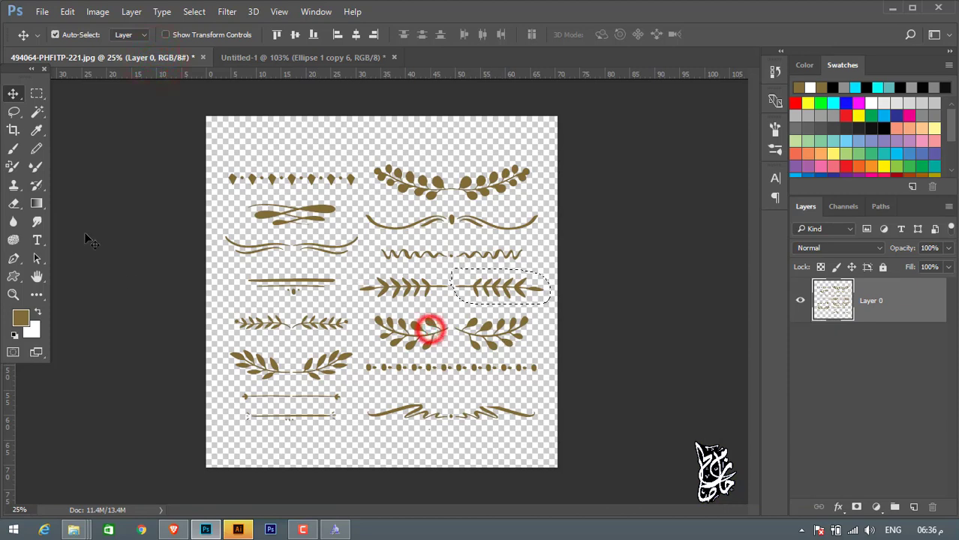
{"action": "left_click", "coordinate": [13, 111]}
{"action": "mouse_move", "coordinate": [450, 314]}
{"action": "left_mouse_down"}
{"action": "mouse_move", "coordinate": [473, 364]}
{"action": "mouse_move", "coordinate": [454, 314]}
{"action": "mouse_move", "coordinate": [263, 59]}
{"action": "mouse_move", "coordinate": [417, 290]}
{"action": "left_mouse_up"}
{"action": "key", "text": "v"}
- Scale the leaf branch to about 43%, paste the gold layer style, and place it on the crossbar
{"action": "key", "text": "ctrl+t"}
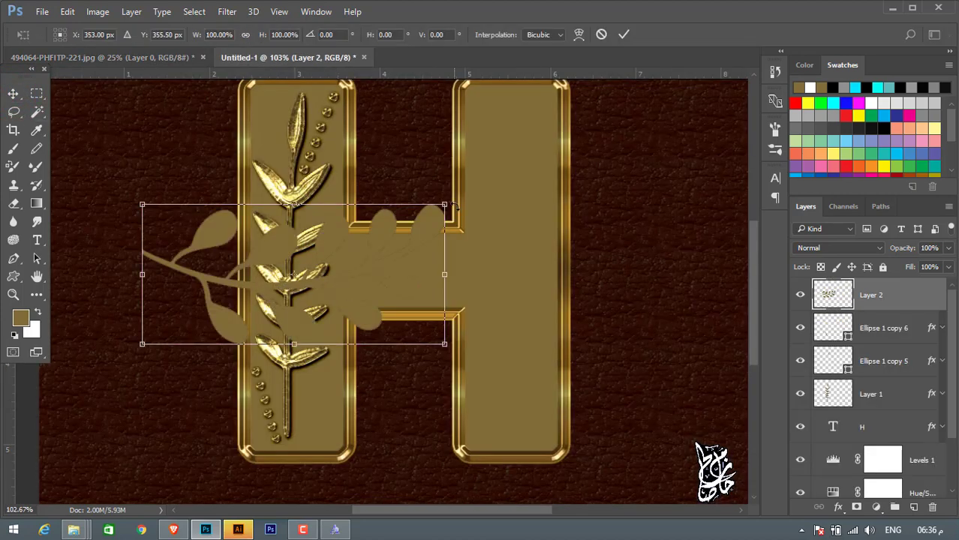
{"action": "mouse_move", "coordinate": [446, 203]}
{"action": "left_mouse_down"}
{"action": "mouse_move", "coordinate": [405, 227]}
{"action": "mouse_move", "coordinate": [496, 246]}
{"action": "mouse_move", "coordinate": [467, 242]}
{"action": "left_mouse_up"}
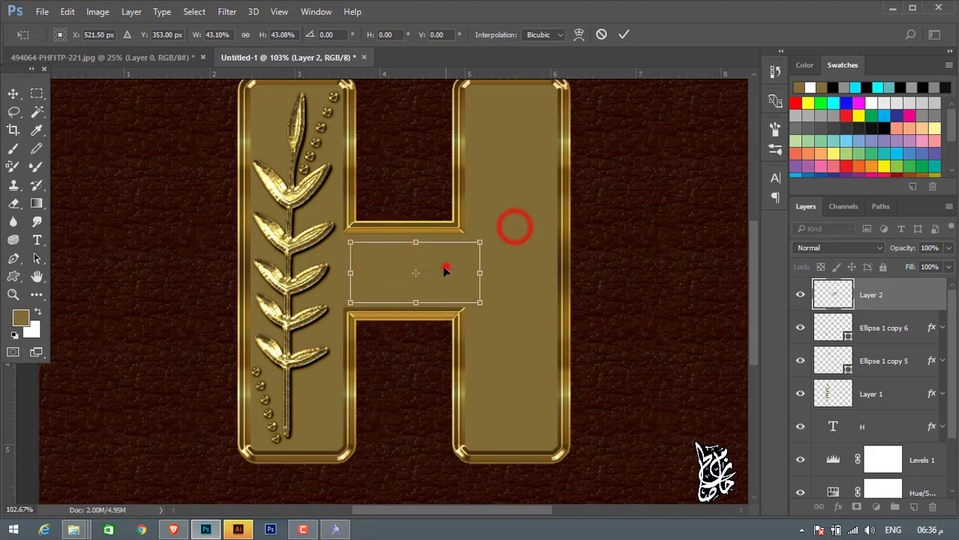
{"action": "double_click", "coordinate": [434, 271]}
{"action": "right_click", "coordinate": [897, 295]}
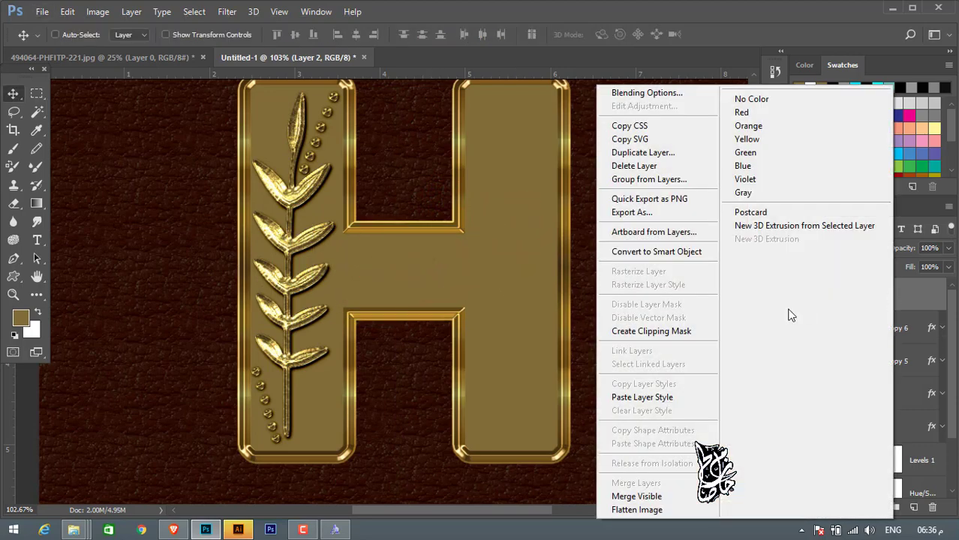
{"action": "left_click", "coordinate": [652, 397]}
{"action": "left_click_drag", "start_coordinate": [439, 272], "coordinate": [446, 293]}
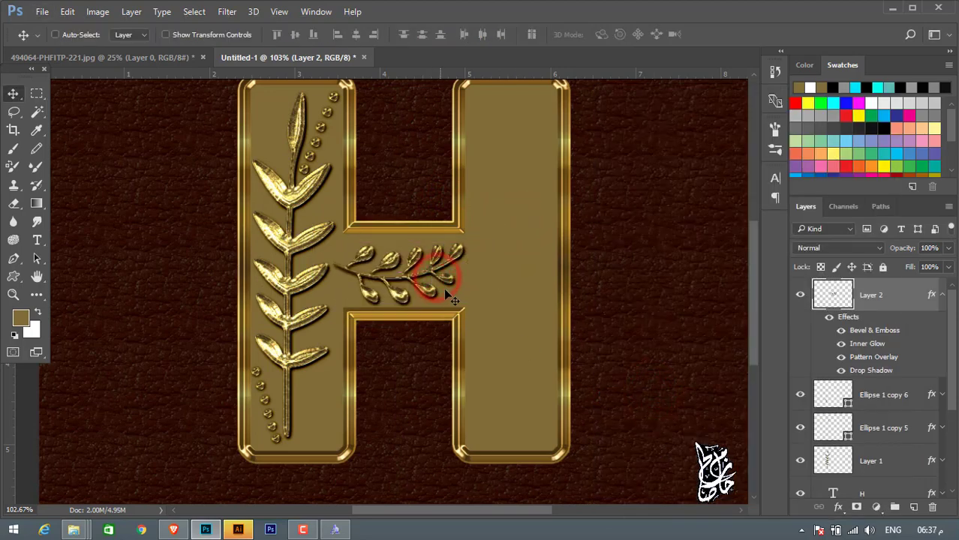
- Collapse the leaf branch's effects and rename its layer M
{"action": "scroll", "coordinate": [471, 301], "scroll_direction": "up", "scroll_amount": 1}
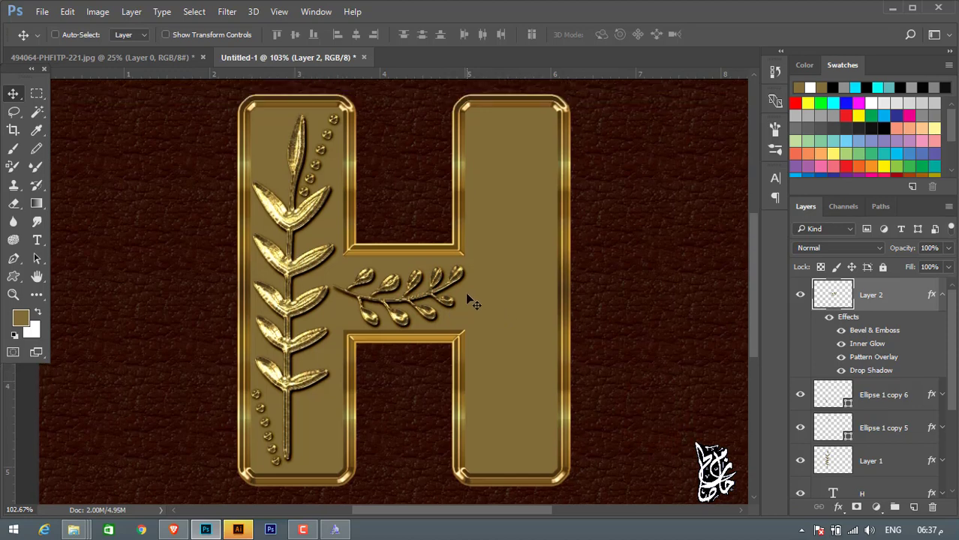
{"action": "left_click", "coordinate": [942, 295]}
{"action": "double_click", "coordinate": [872, 294]}
{"action": "type", "text": "M"}
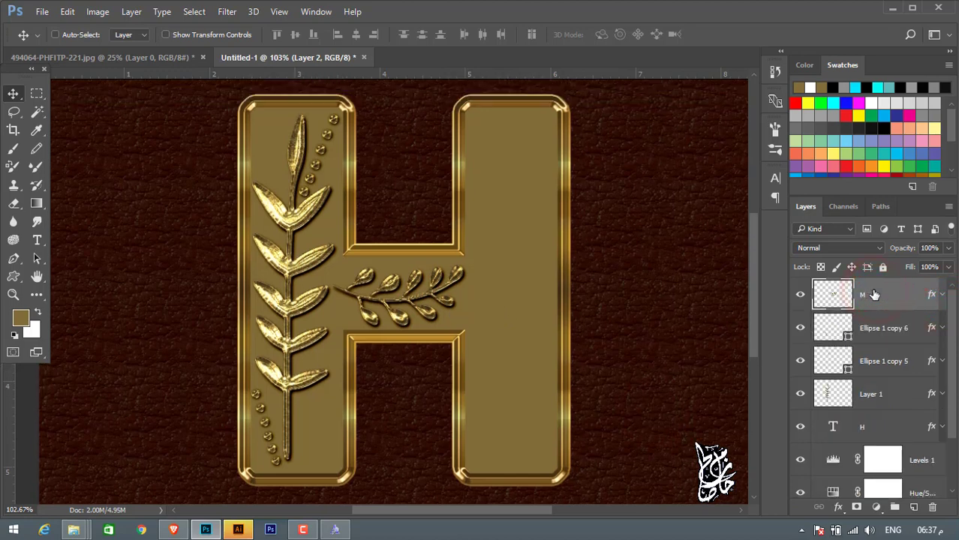
{"action": "key", "text": "Return"}
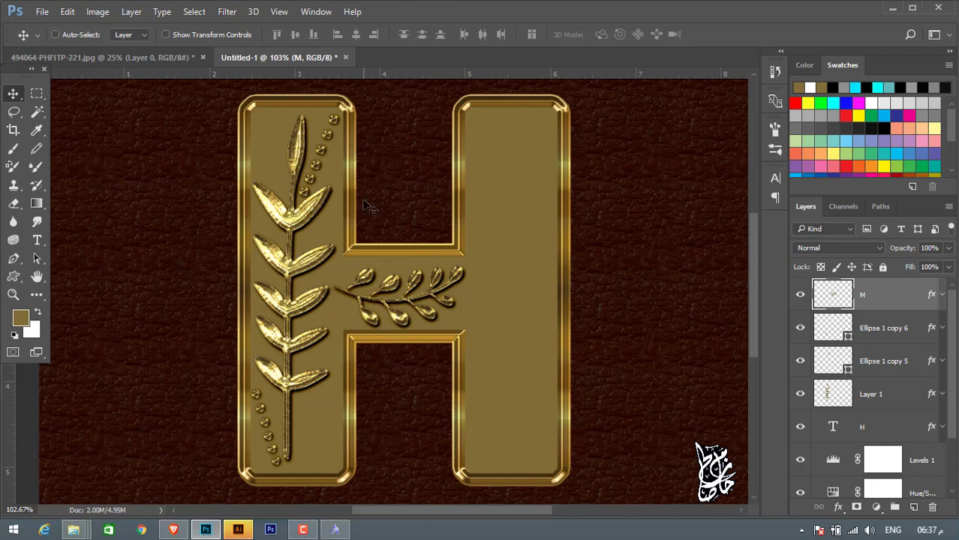
- Duplicate the right-hand dot trail, flip it horizontally, scale to 85%, and move it left of the sprig
{"action": "left_click", "coordinate": [887, 365]}
{"action": "key", "text": "ctrl+j"}
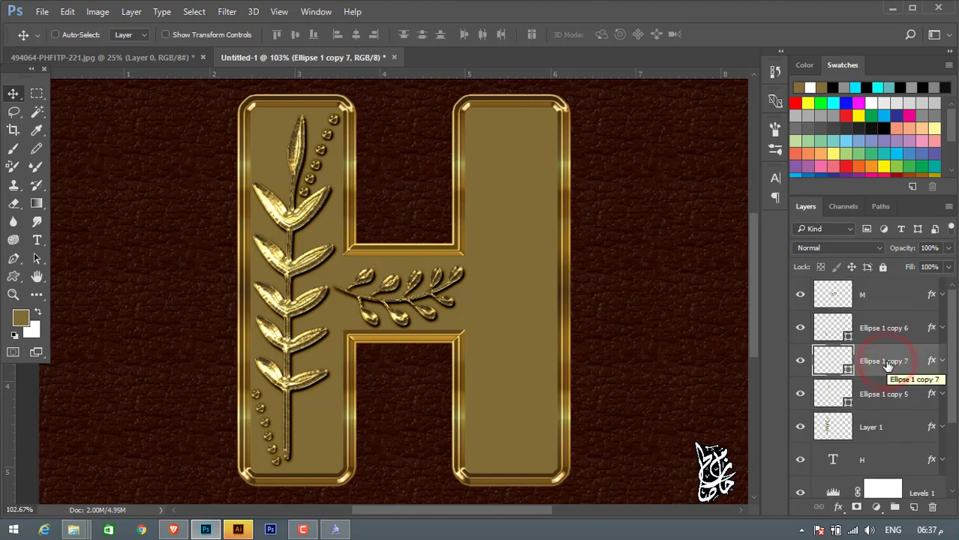
{"action": "key", "text": "ctrl+t"}
{"action": "right_click", "coordinate": [333, 169]}
{"action": "left_click", "coordinate": [398, 372]}
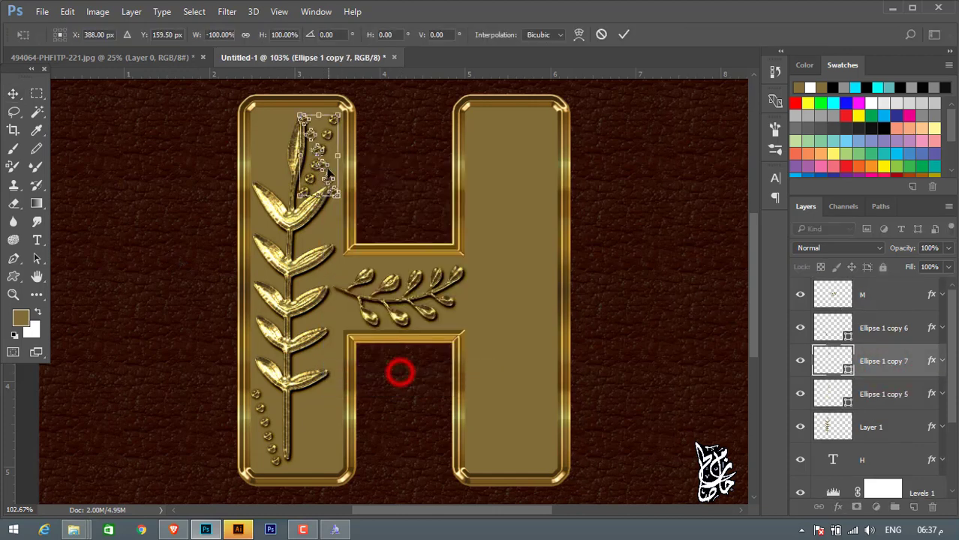
{"action": "left_click_drag", "start_coordinate": [323, 174], "coordinate": [269, 174]}
{"action": "left_click_drag", "start_coordinate": [251, 117], "coordinate": [256, 127]}
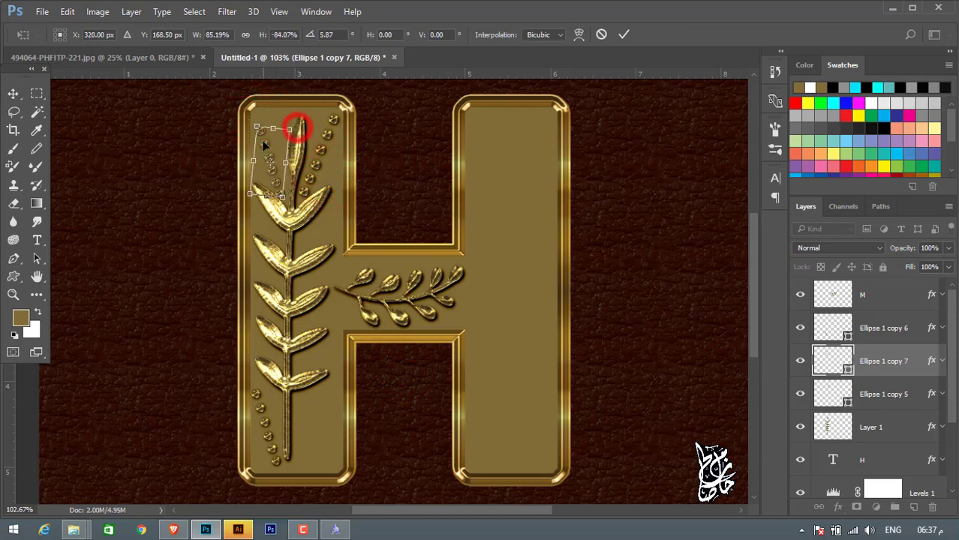
{"action": "mouse_move", "coordinate": [297, 128]}
{"action": "left_mouse_down"}
{"action": "mouse_move", "coordinate": [263, 141]}
{"action": "mouse_move", "coordinate": [262, 158]}
{"action": "left_mouse_up"}
{"action": "key", "text": "Return"}
- Shrink the original right-hand dot trail to about 85%
{"action": "scroll", "coordinate": [300, 143], "scroll_direction": "up", "scroll_amount": 3}
{"action": "scroll", "coordinate": [263, 157], "scroll_direction": "down", "scroll_amount": 2}
{"action": "left_click", "coordinate": [877, 394]}
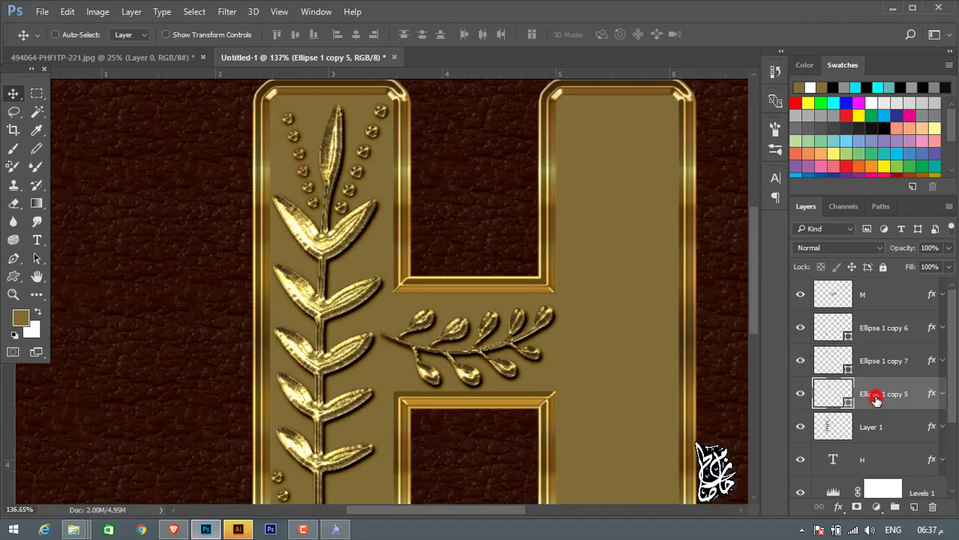
{"action": "key", "text": "ctrl+t"}
{"action": "left_click_drag", "start_coordinate": [388, 103], "coordinate": [376, 144]}
{"action": "key", "text": "Return"}
- Select the dot trail at the stem's base for transforming
{"action": "scroll", "coordinate": [376, 175], "scroll_direction": "down", "scroll_amount": 2}
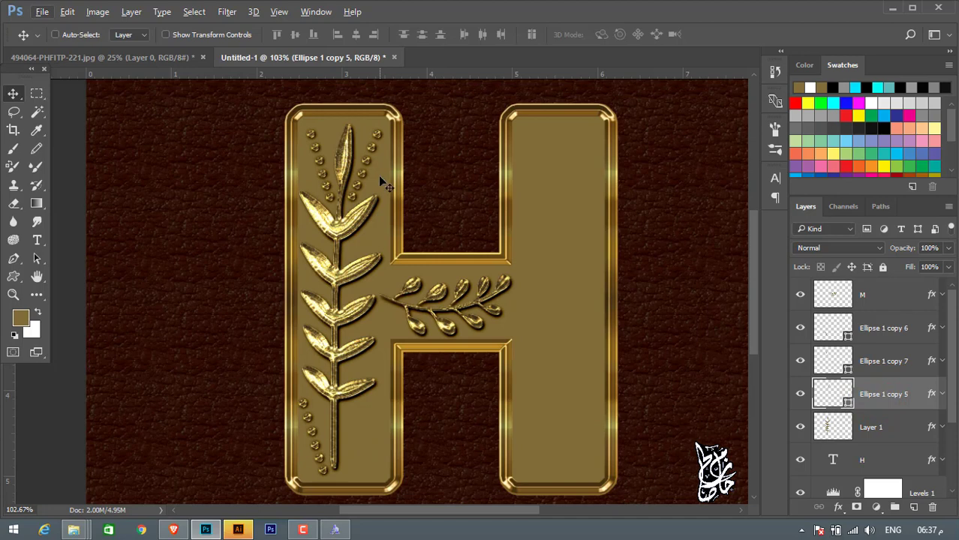
{"action": "scroll", "coordinate": [380, 177], "scroll_direction": "down", "scroll_amount": 1}
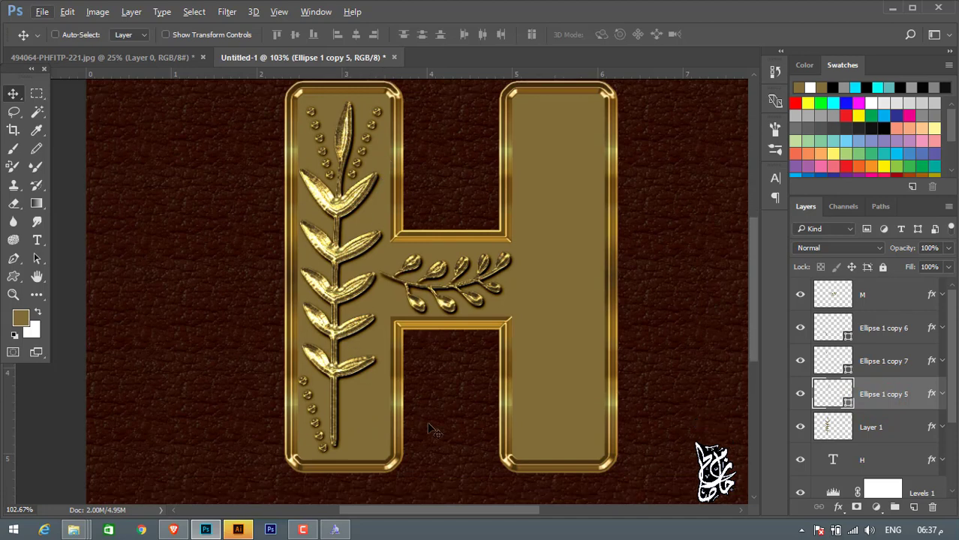
{"action": "left_click", "coordinate": [893, 328]}
{"action": "key", "text": "ctrl+t"}
- Shrink the lower dot trail to about 86%
{"action": "mouse_move", "coordinate": [297, 379]}
{"action": "left_mouse_down"}
{"action": "mouse_move", "coordinate": [309, 397]}
{"action": "mouse_move", "coordinate": [328, 389]}
{"action": "left_mouse_up"}
{"action": "key", "text": "Return"}
{"action": "scroll", "coordinate": [311, 399], "scroll_direction": "up", "scroll_amount": 3}
{"action": "key", "text": "ctrl"}
- Try a mirrored copy of the lower dot trail right of the stem, then cancel it
{"action": "key", "text": "ctrl+j"}
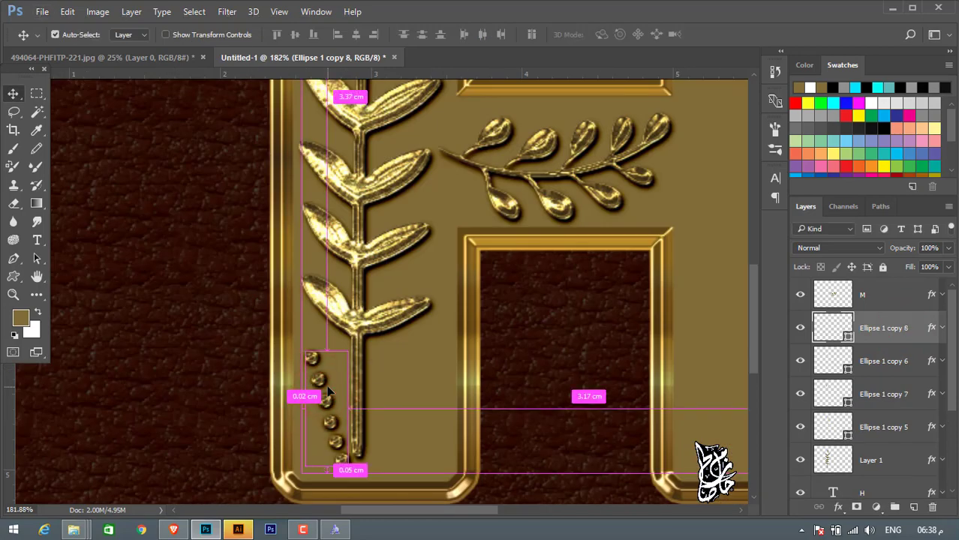
{"action": "key", "text": "ctrl+t"}
{"action": "right_click", "coordinate": [328, 391]}
{"action": "left_click", "coordinate": [375, 413]}
{"action": "left_click_drag", "start_coordinate": [332, 404], "coordinate": [406, 400]}
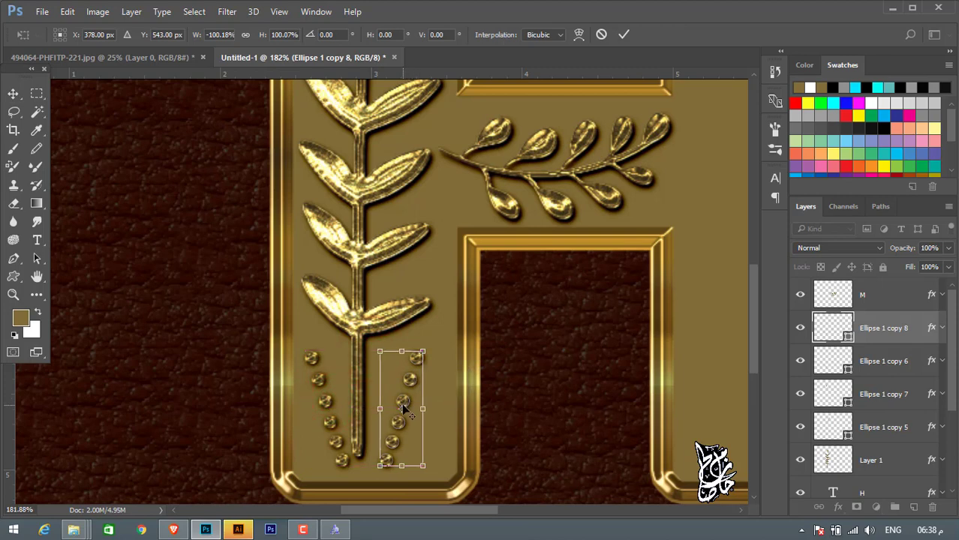
{"action": "key", "text": "Escape"}
{"action": "left_click", "coordinate": [402, 403]}
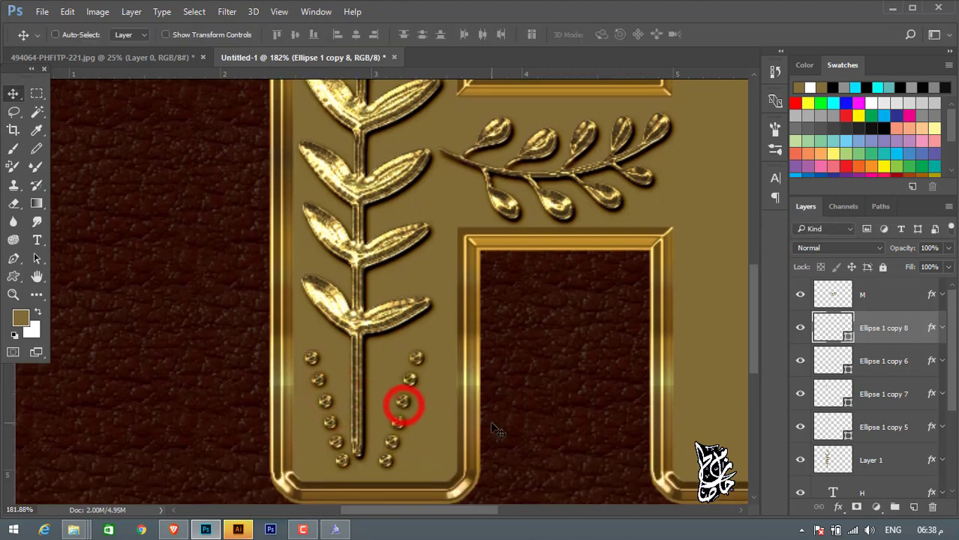
{"action": "scroll", "coordinate": [473, 446], "scroll_direction": "up", "scroll_amount": 3}
{"action": "scroll", "coordinate": [472, 444], "scroll_direction": "up", "scroll_amount": 2}
{"action": "scroll", "coordinate": [472, 442], "scroll_direction": "up", "scroll_amount": 2}
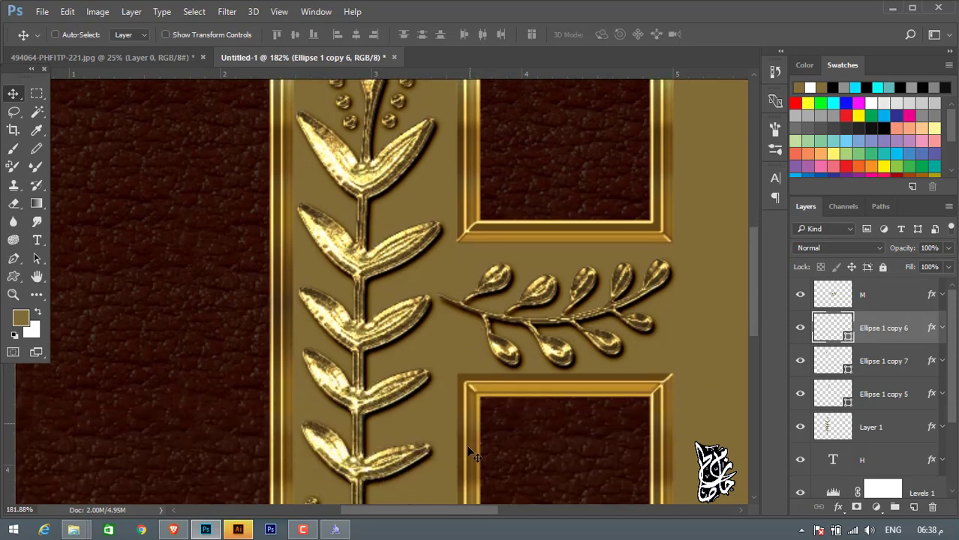
{"action": "left_click", "coordinate": [13, 276]}
{"action": "left_click", "coordinate": [91, 350]}
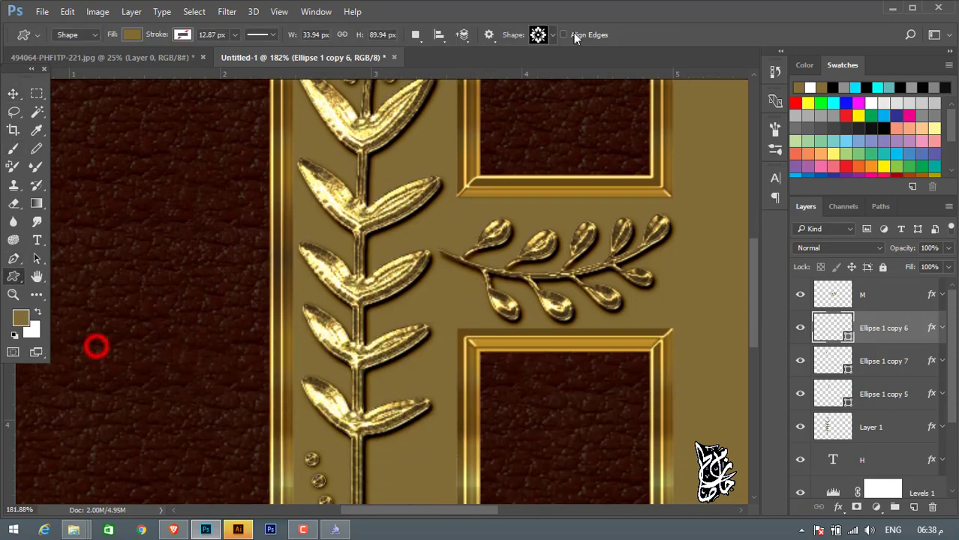
{"action": "left_click", "coordinate": [556, 35]}
{"action": "scroll", "coordinate": [545, 187], "scroll_direction": "down", "scroll_amount": 2}
{"action": "scroll", "coordinate": [544, 189], "scroll_direction": "down", "scroll_amount": 1}
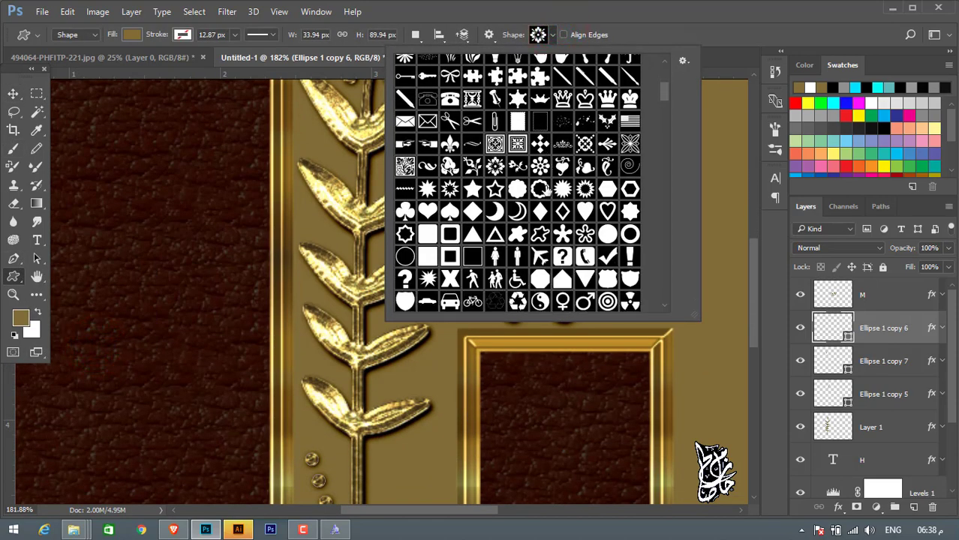
{"action": "scroll", "coordinate": [546, 194], "scroll_direction": "down", "scroll_amount": 2}
{"action": "scroll", "coordinate": [543, 202], "scroll_direction": "down", "scroll_amount": 3}
{"action": "scroll", "coordinate": [539, 211], "scroll_direction": "down", "scroll_amount": 2}
{"action": "scroll", "coordinate": [533, 224], "scroll_direction": "down", "scroll_amount": 1}
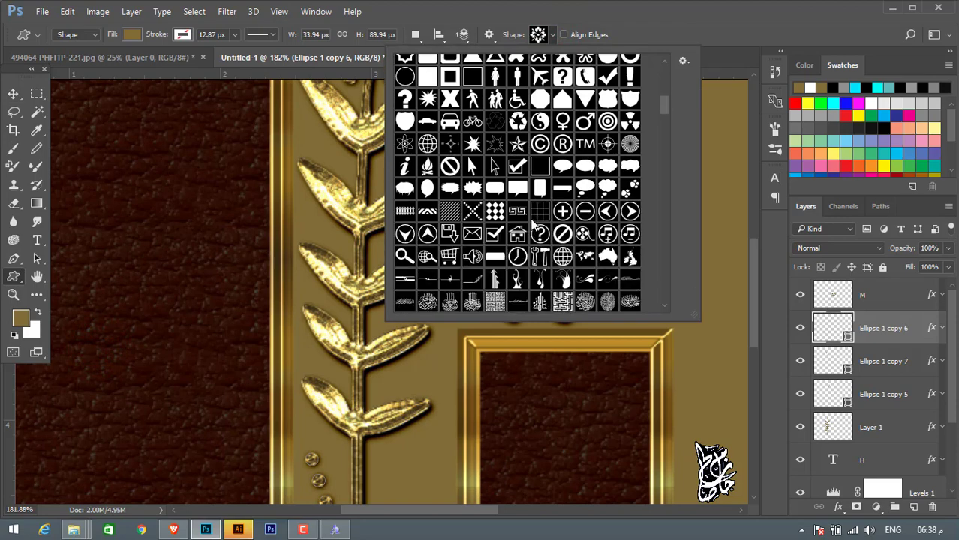
{"action": "scroll", "coordinate": [533, 225], "scroll_direction": "down", "scroll_amount": 2}
{"action": "scroll", "coordinate": [555, 255], "scroll_direction": "down", "scroll_amount": 2}
{"action": "double_click", "coordinate": [564, 201]}
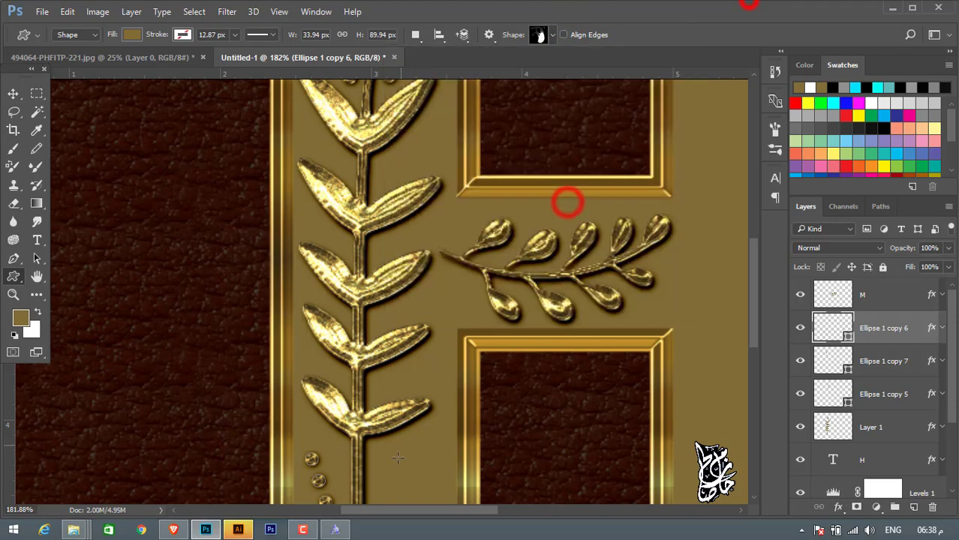
{"action": "scroll", "coordinate": [566, 207], "scroll_direction": "down", "scroll_amount": 2}
{"action": "mouse_move", "coordinate": [376, 342]}
{"action": "left_mouse_down"}
{"action": "mouse_move", "coordinate": [449, 531]}
{"action": "mouse_move", "coordinate": [406, 143]}
{"action": "left_mouse_up"}
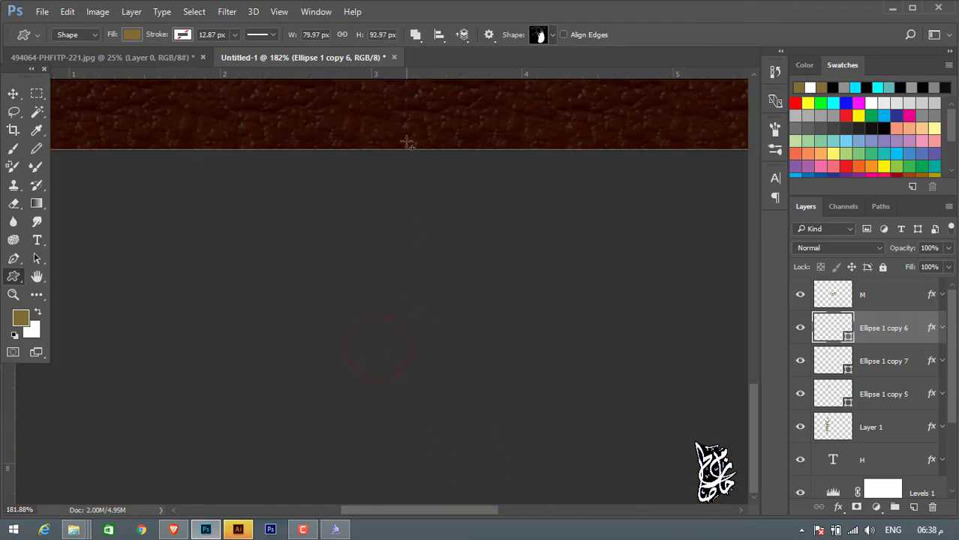
{"action": "scroll", "coordinate": [638, 317], "scroll_direction": "down", "scroll_amount": 1}
{"action": "scroll", "coordinate": [638, 317], "scroll_direction": "down", "scroll_amount": 2}
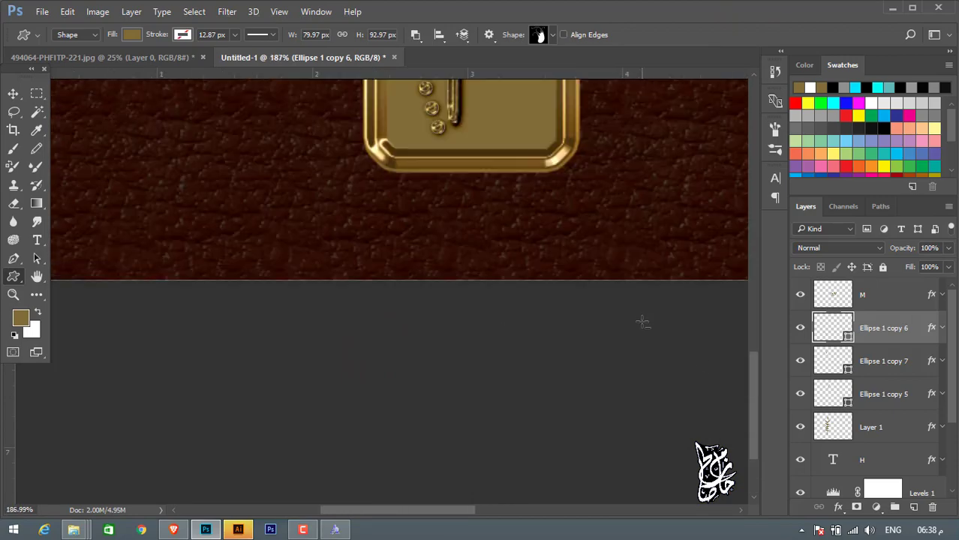
{"action": "scroll", "coordinate": [638, 317], "scroll_direction": "down", "scroll_amount": 2}
{"action": "left_click_drag", "start_coordinate": [422, 308], "coordinate": [571, 453]}
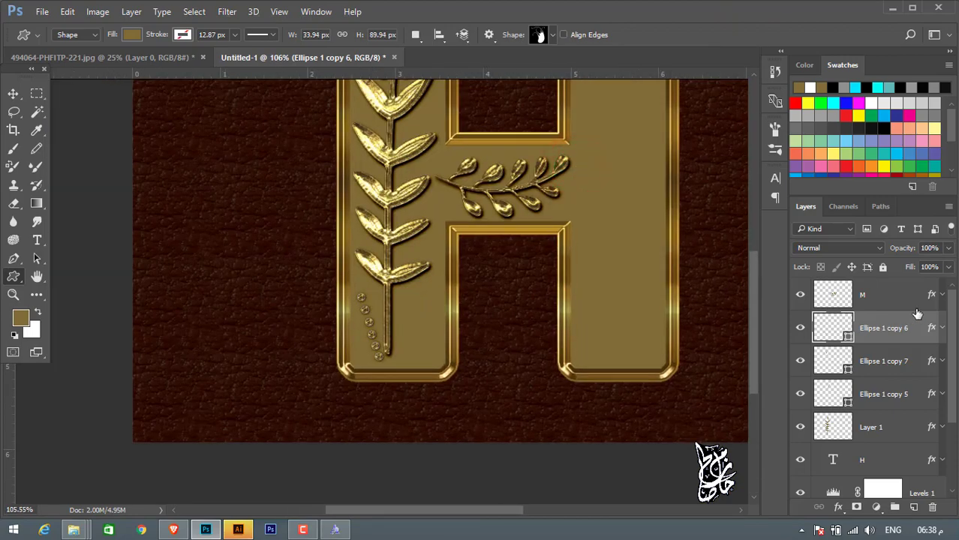
{"action": "left_click", "coordinate": [914, 507]}
{"action": "left_click_drag", "start_coordinate": [189, 207], "coordinate": [274, 309]}
{"action": "left_click", "coordinate": [13, 93]}
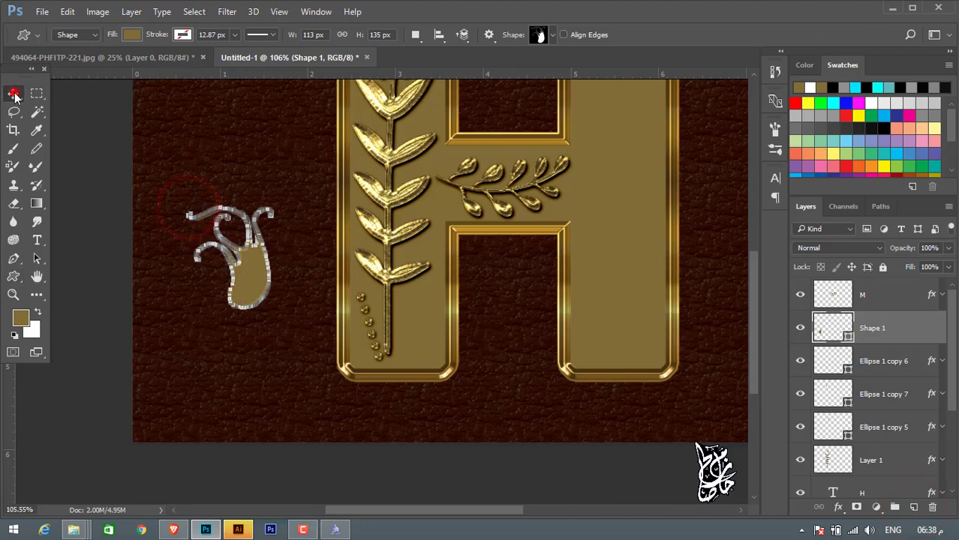
{"action": "left_click_drag", "start_coordinate": [253, 272], "coordinate": [432, 328]}
{"action": "key", "text": "ctrl+t"}
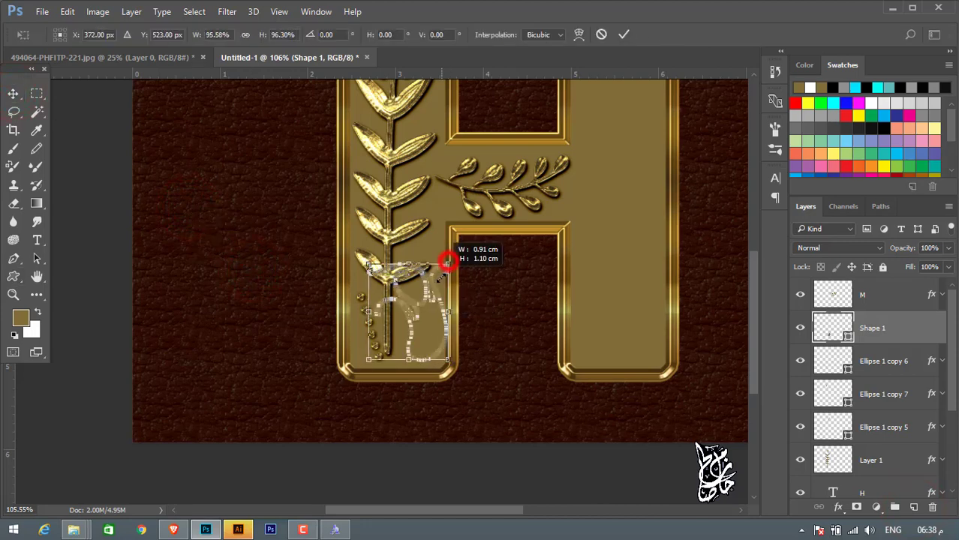
{"action": "left_click_drag", "start_coordinate": [450, 263], "coordinate": [432, 282]}
{"action": "mouse_move", "coordinate": [422, 318]}
{"action": "left_mouse_down"}
{"action": "mouse_move", "coordinate": [413, 307]}
{"action": "mouse_move", "coordinate": [434, 298]}
{"action": "left_mouse_up"}
{"action": "double_click", "coordinate": [418, 311]}
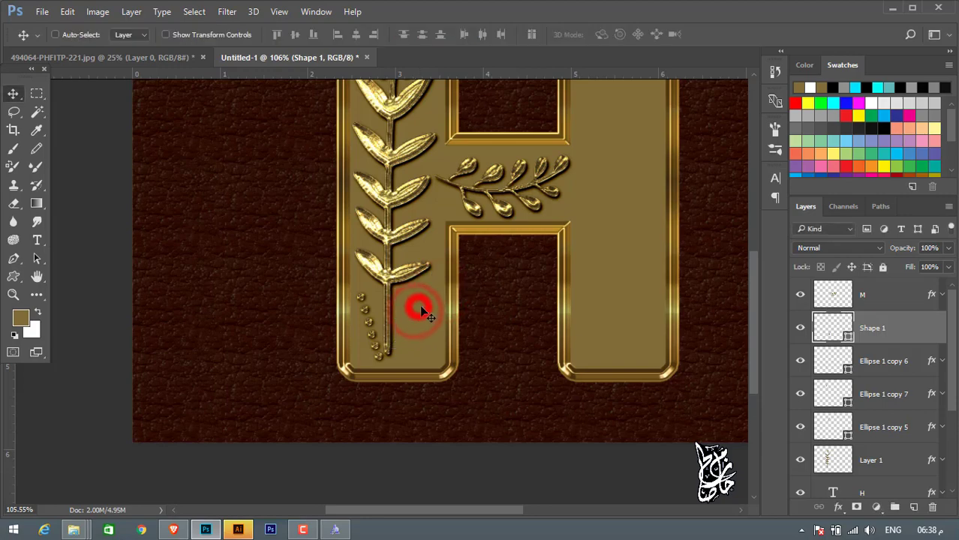
{"action": "right_click", "coordinate": [899, 328]}
{"action": "left_click", "coordinate": [665, 397]}
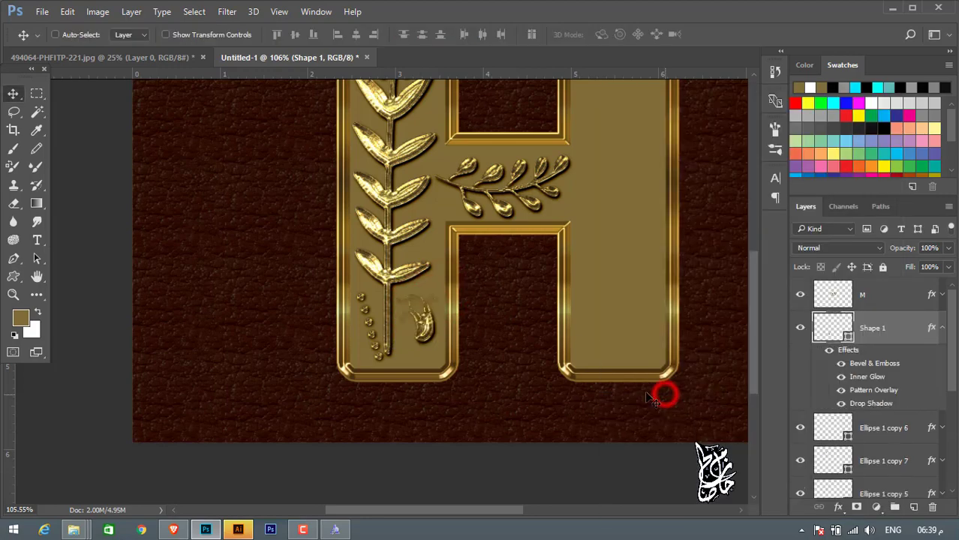
{"action": "scroll", "coordinate": [408, 335], "scroll_direction": "up", "scroll_amount": 2}
{"action": "scroll", "coordinate": [408, 331], "scroll_direction": "down", "scroll_amount": 1}
{"action": "scroll", "coordinate": [411, 338], "scroll_direction": "down", "scroll_amount": 1}
- Delete the discarded leaf ornament and select the fleur-de-lis custom shape
{"action": "key", "text": "Delete"}
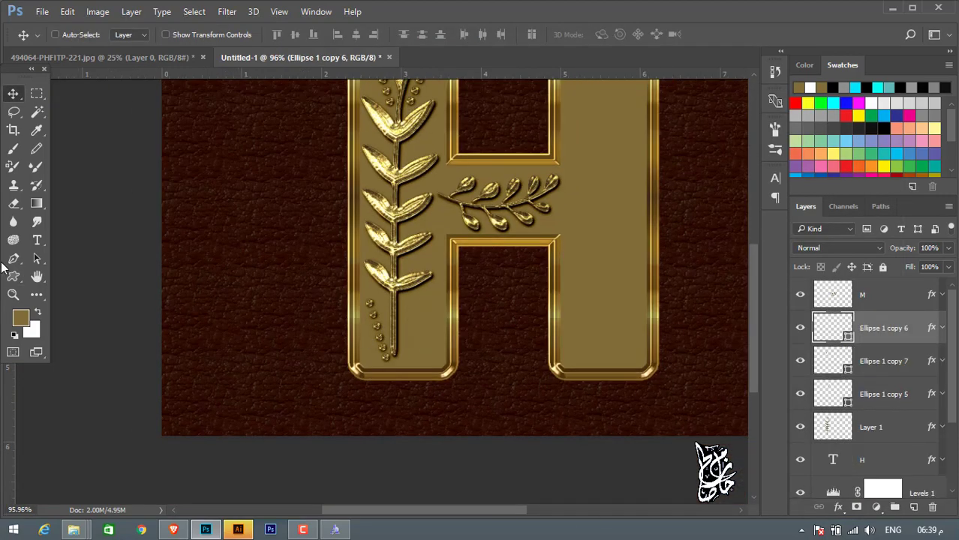
{"action": "left_click", "coordinate": [14, 277]}
{"action": "left_click", "coordinate": [556, 36]}
{"action": "scroll", "coordinate": [523, 210], "scroll_direction": "up", "scroll_amount": 2}
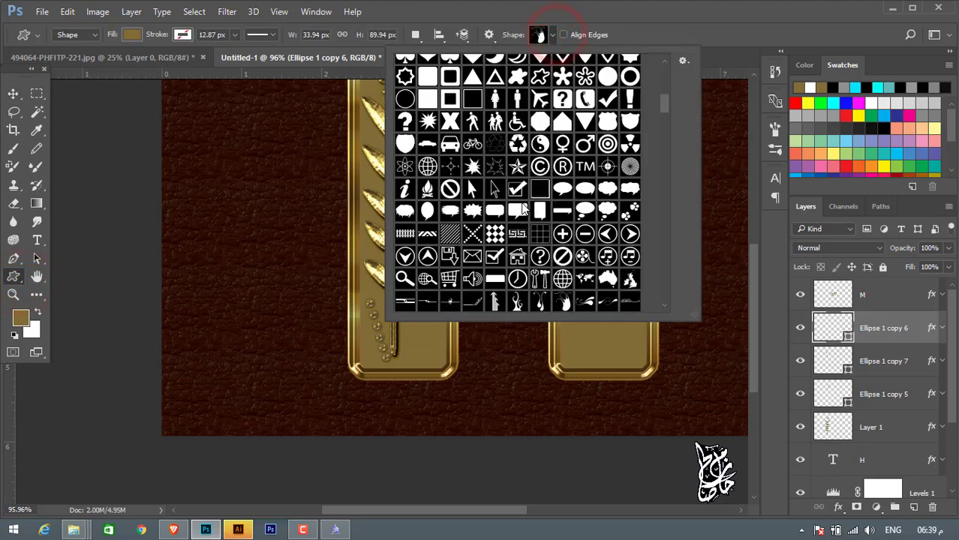
{"action": "scroll", "coordinate": [523, 210], "scroll_direction": "up", "scroll_amount": 2}
{"action": "scroll", "coordinate": [523, 210], "scroll_direction": "up", "scroll_amount": 2}
{"action": "scroll", "coordinate": [523, 210], "scroll_direction": "up", "scroll_amount": 1}
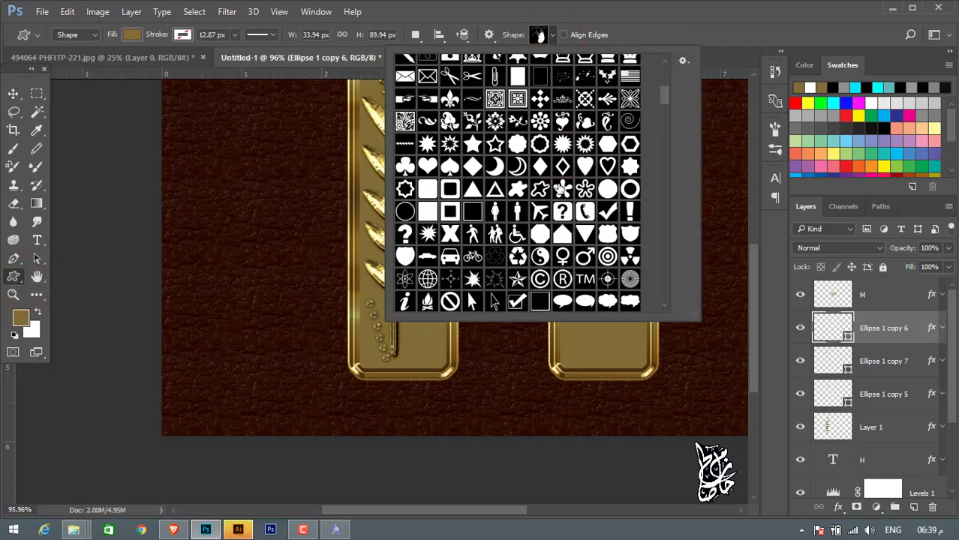
{"action": "left_click", "coordinate": [404, 166]}
{"action": "left_click", "coordinate": [405, 167]}
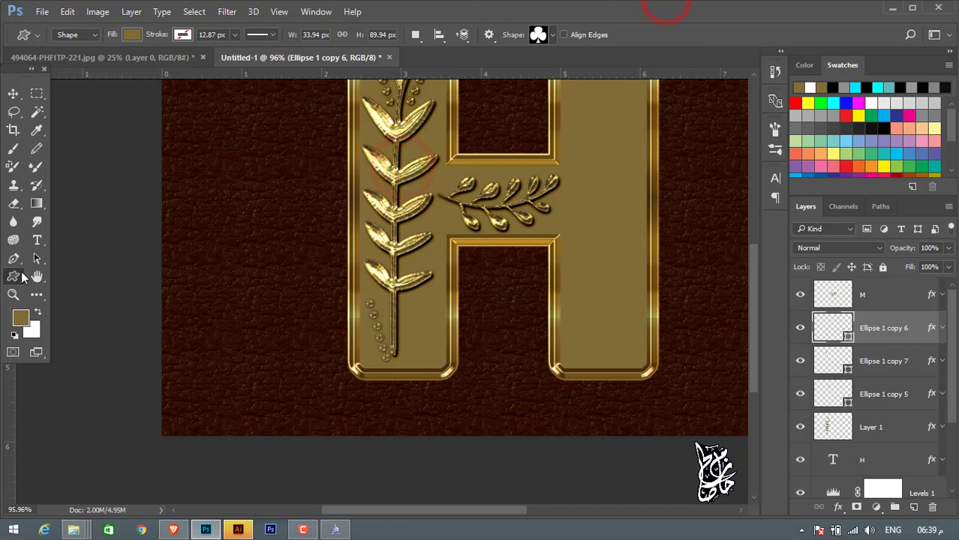
{"action": "left_click", "coordinate": [555, 36]}
{"action": "double_click", "coordinate": [451, 98]}
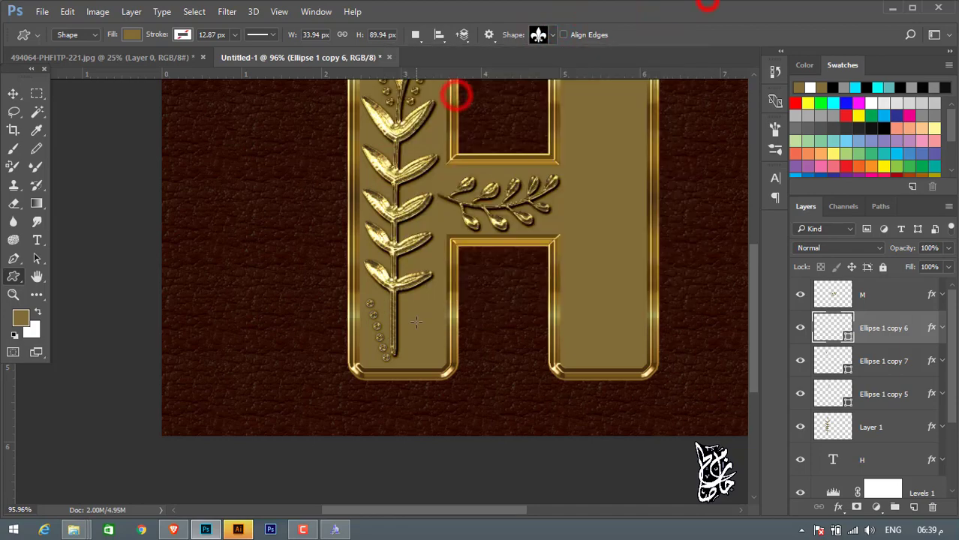
- Draw a small gold fleur-de-lis at the left stem's foot and nudge it into place
{"action": "left_click_drag", "start_coordinate": [403, 306], "coordinate": [377, 369]}
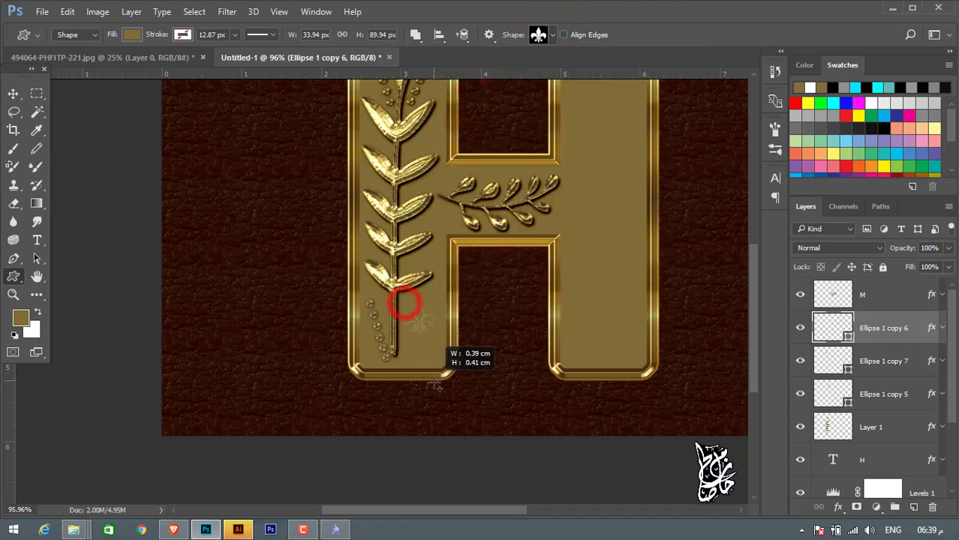
{"action": "left_click", "coordinate": [13, 93]}
{"action": "scroll", "coordinate": [208, 285], "scroll_direction": "up", "scroll_amount": 2}
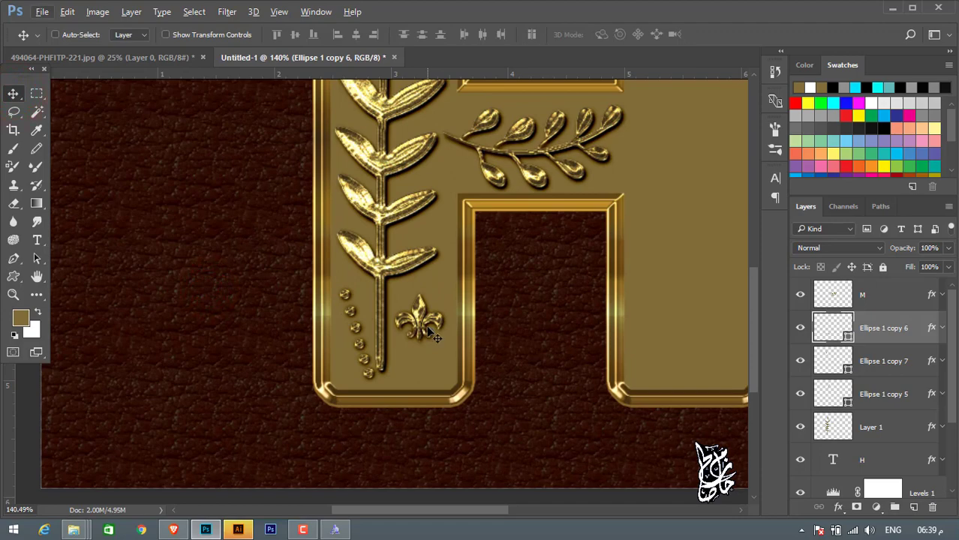
{"action": "left_click_drag", "start_coordinate": [434, 337], "coordinate": [430, 343]}
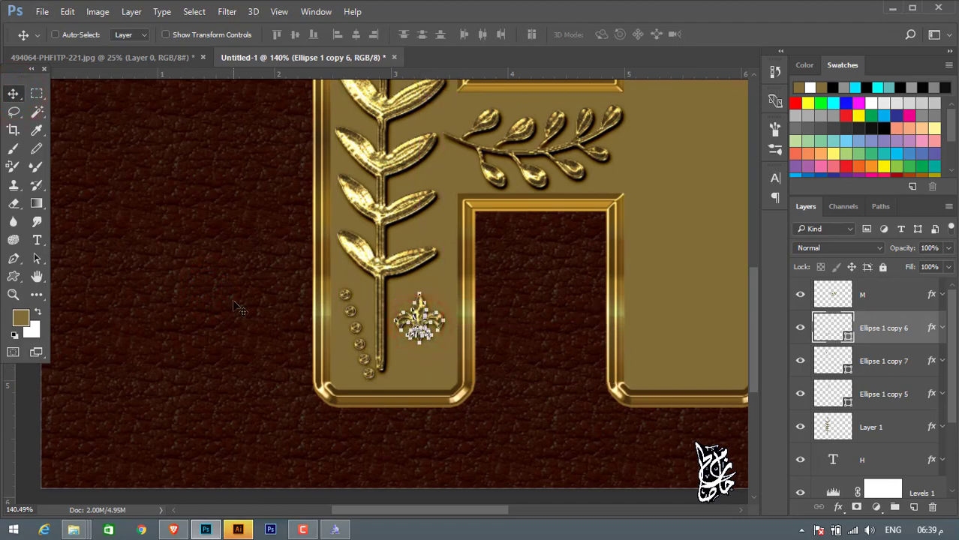
- Draw a small flourish shape below the fleur-de-lis
{"action": "left_click", "coordinate": [13, 276]}
{"action": "left_click", "coordinate": [544, 35]}
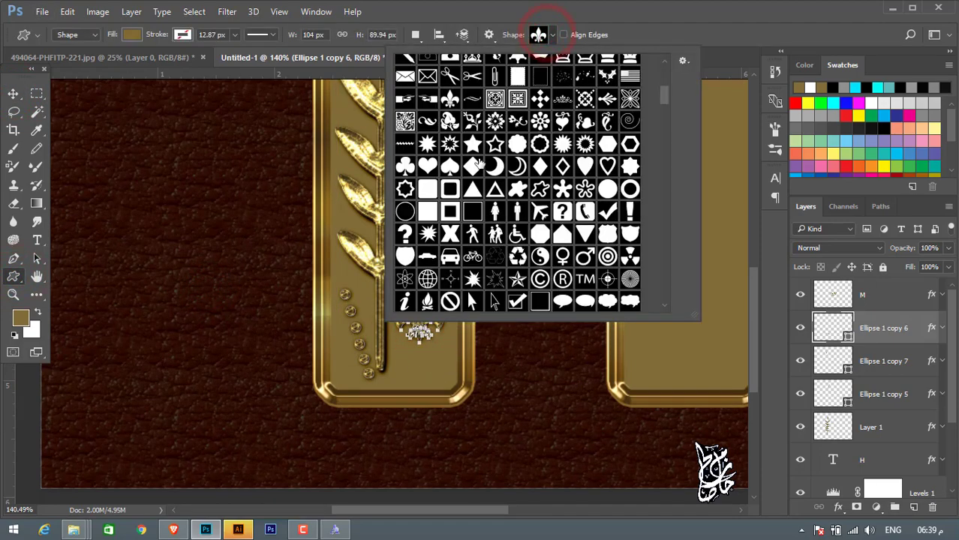
{"action": "scroll", "coordinate": [478, 163], "scroll_direction": "up", "scroll_amount": 2}
{"action": "scroll", "coordinate": [525, 150], "scroll_direction": "up", "scroll_amount": 3}
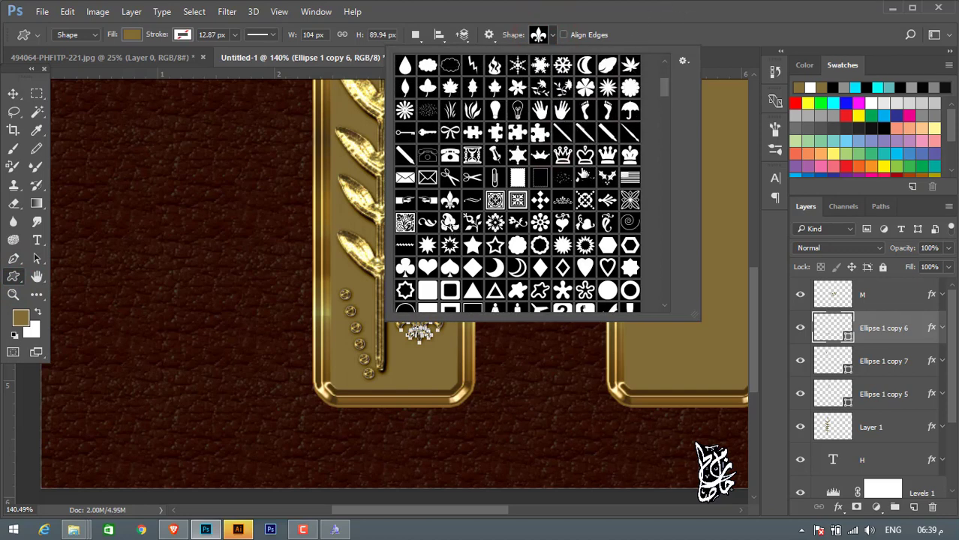
{"action": "double_click", "coordinate": [517, 225]}
{"action": "left_click_drag", "start_coordinate": [396, 350], "coordinate": [450, 383]}
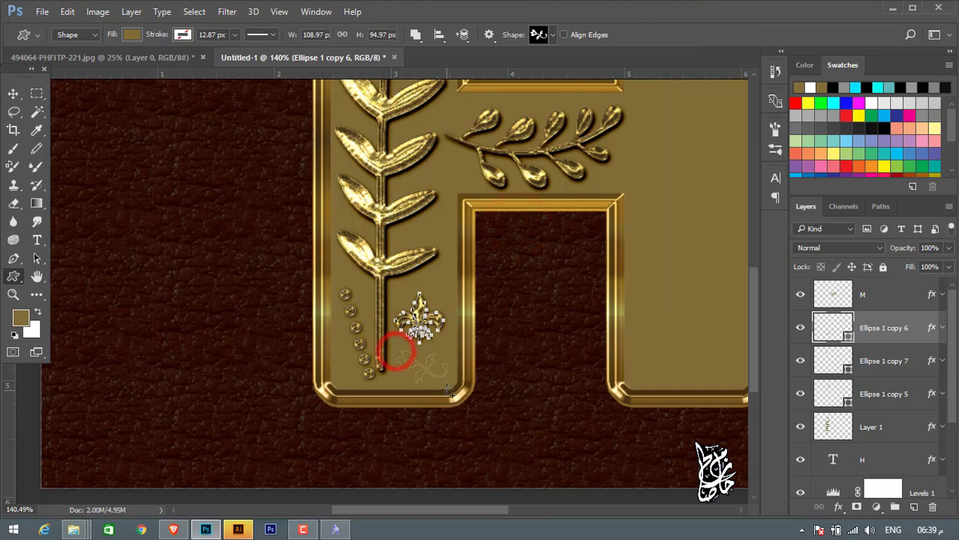
- Add a new empty layer, Layer 2
{"action": "left_click", "coordinate": [13, 93]}
{"action": "left_click", "coordinate": [129, 275]}
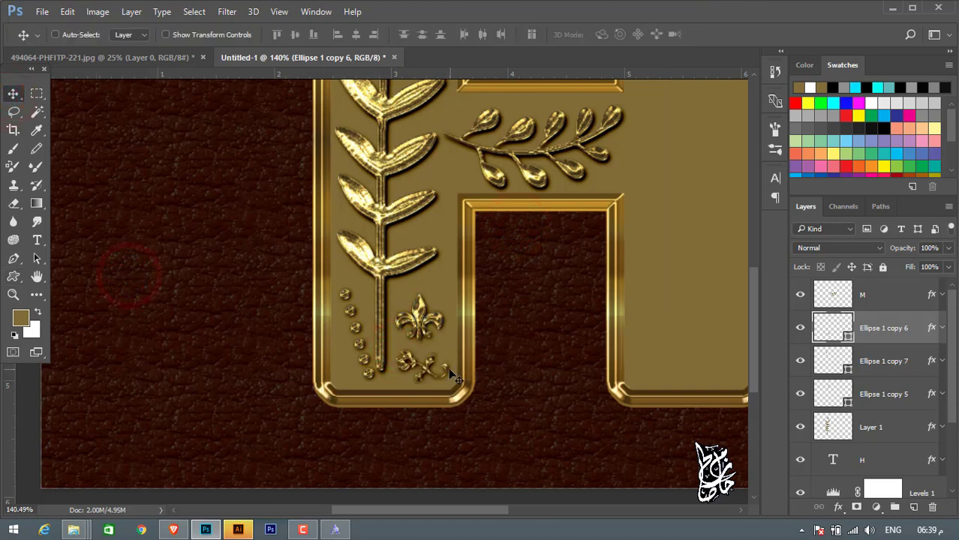
{"action": "scroll", "coordinate": [546, 253], "scroll_direction": "up", "scroll_amount": 3}
{"action": "scroll", "coordinate": [458, 255], "scroll_direction": "up", "scroll_amount": 5}
{"action": "scroll", "coordinate": [390, 258], "scroll_direction": "down", "scroll_amount": 2}
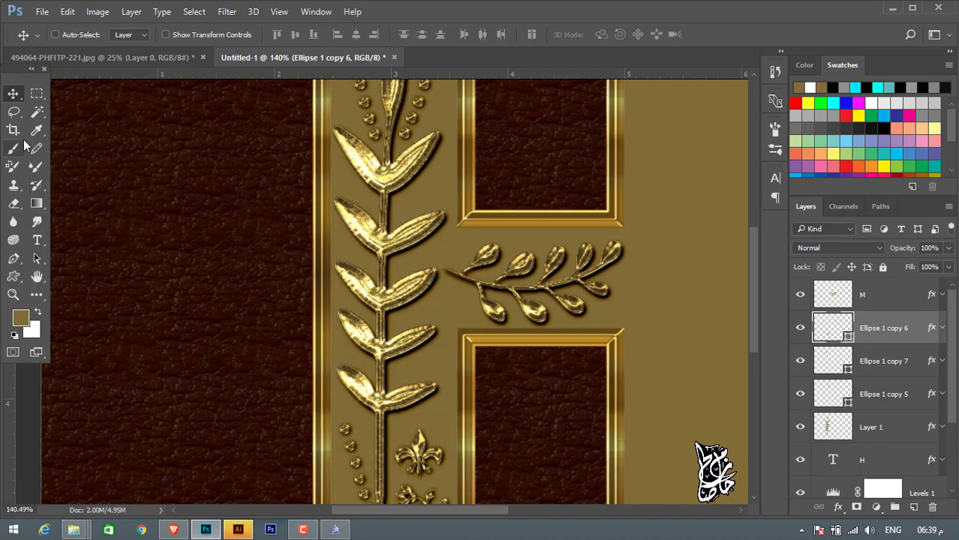
{"action": "left_click", "coordinate": [913, 507]}
- Choose the Brush tool with the 35 px leaf-star brush tip
{"action": "left_click", "coordinate": [13, 147]}
{"action": "right_click", "coordinate": [214, 150]}
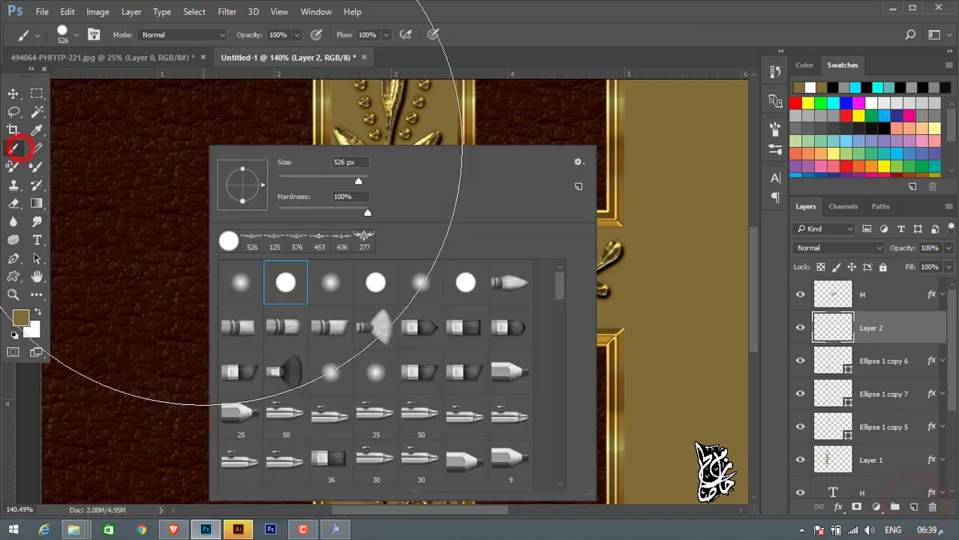
{"action": "scroll", "coordinate": [415, 329], "scroll_direction": "down", "scroll_amount": 5}
{"action": "scroll", "coordinate": [415, 328], "scroll_direction": "down", "scroll_amount": 1}
{"action": "double_click", "coordinate": [421, 274]}
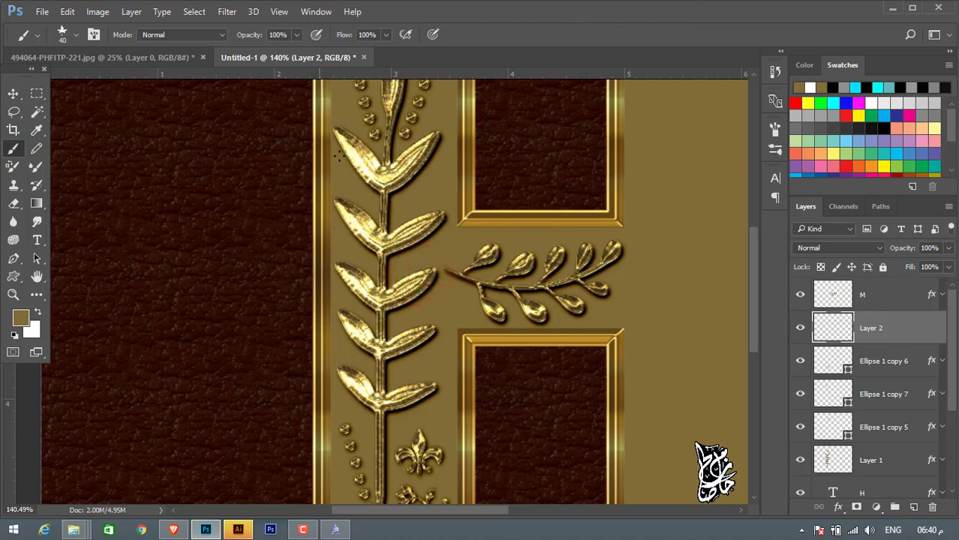
{"action": "left_click", "coordinate": [431, 197]}
- Set the brush's angle, size and roundness jitter and minimum diameter to 0%
{"action": "left_click", "coordinate": [93, 34]}
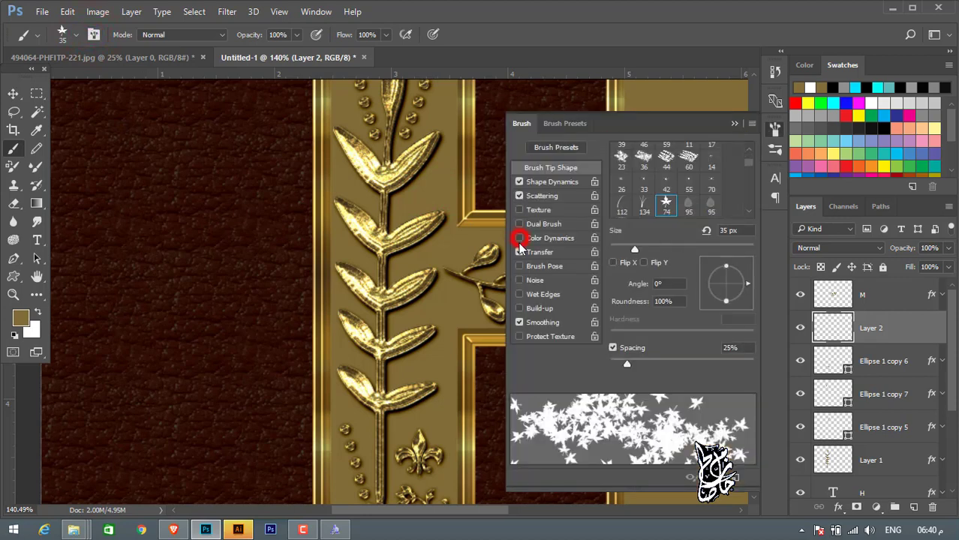
{"action": "left_click", "coordinate": [557, 183]}
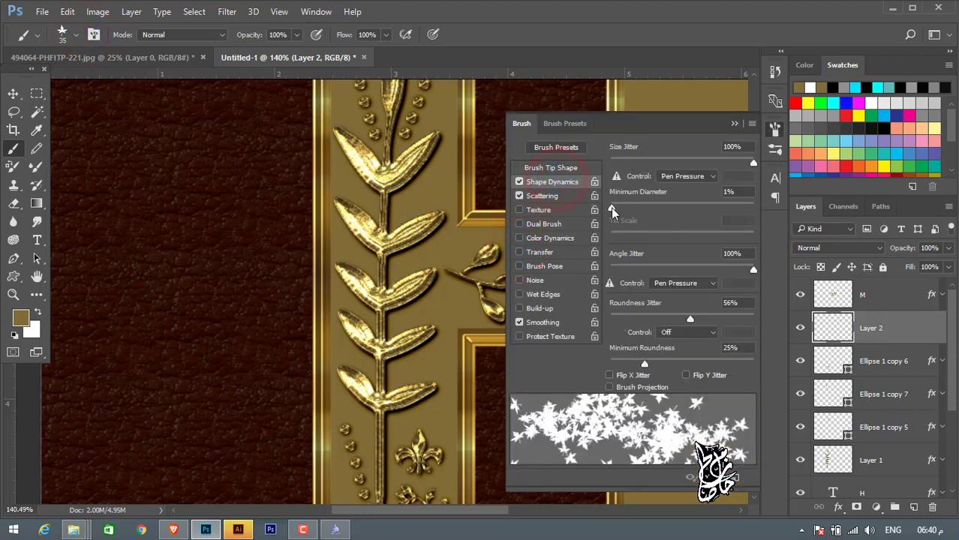
{"action": "left_click_drag", "start_coordinate": [751, 270], "coordinate": [580, 272]}
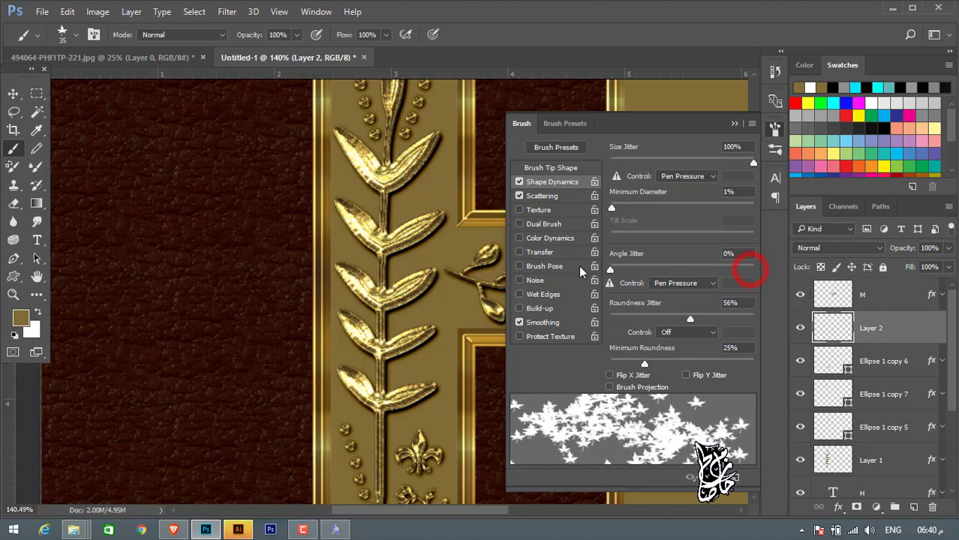
{"action": "left_click_drag", "start_coordinate": [613, 211], "coordinate": [608, 211]}
{"action": "left_click_drag", "start_coordinate": [755, 163], "coordinate": [549, 165]}
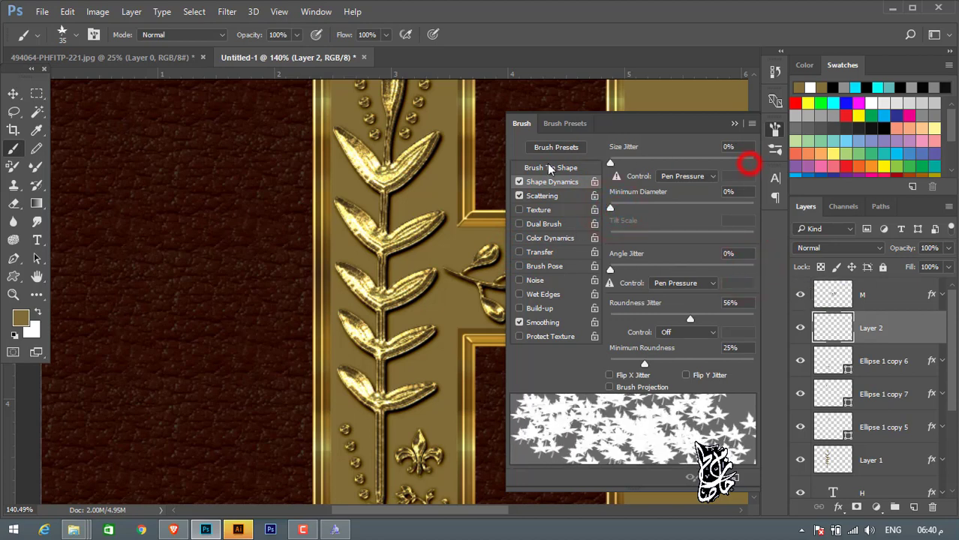
{"action": "left_click_drag", "start_coordinate": [691, 320], "coordinate": [600, 321]}
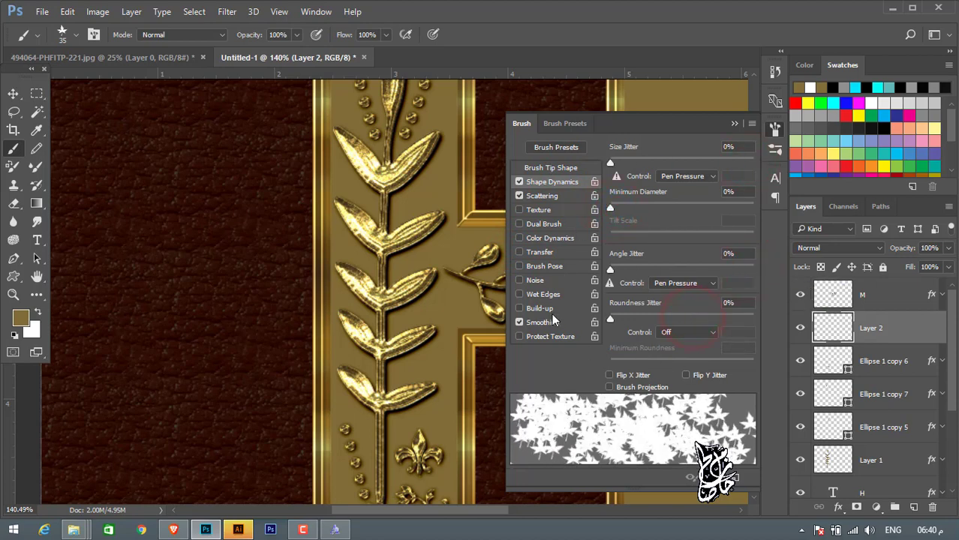
- Set count jitter to 0%, turn off Scattering, and set tip spacing to 99%
{"action": "left_click", "coordinate": [549, 197]}
{"action": "left_click_drag", "start_coordinate": [751, 239], "coordinate": [573, 244]}
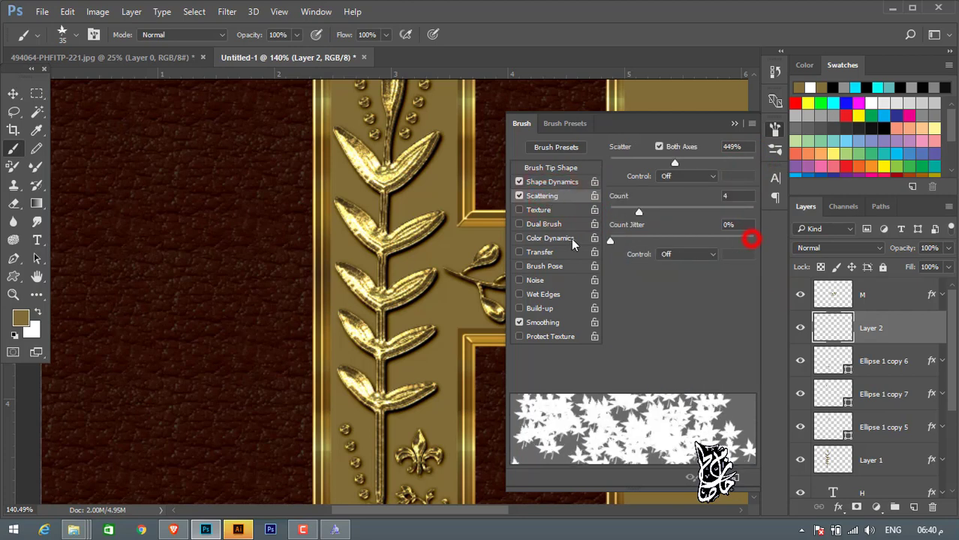
{"action": "left_click", "coordinate": [520, 195]}
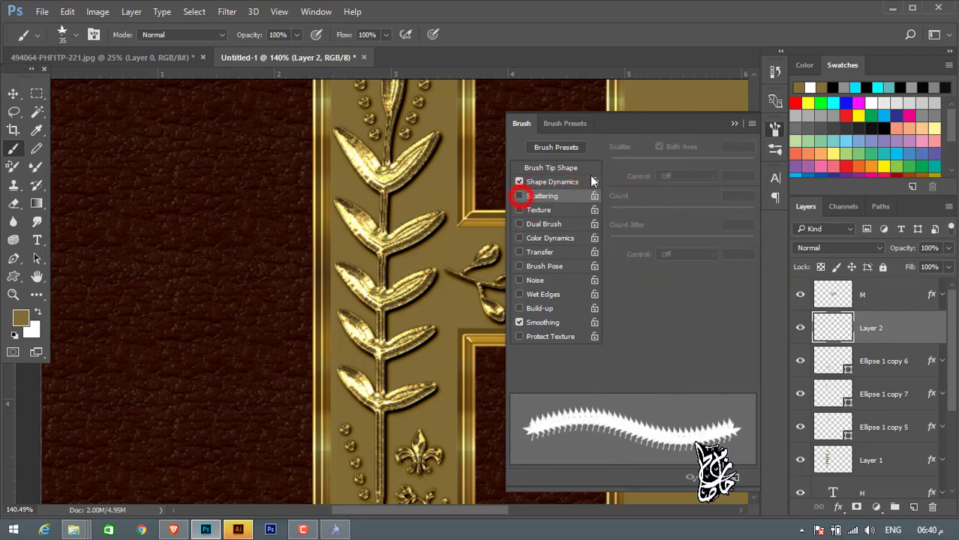
{"action": "left_click", "coordinate": [555, 167]}
{"action": "left_click_drag", "start_coordinate": [626, 364], "coordinate": [680, 364]}
- Delete the previous star layer and create a fresh empty layer for the stars
{"action": "left_click", "coordinate": [734, 123]}
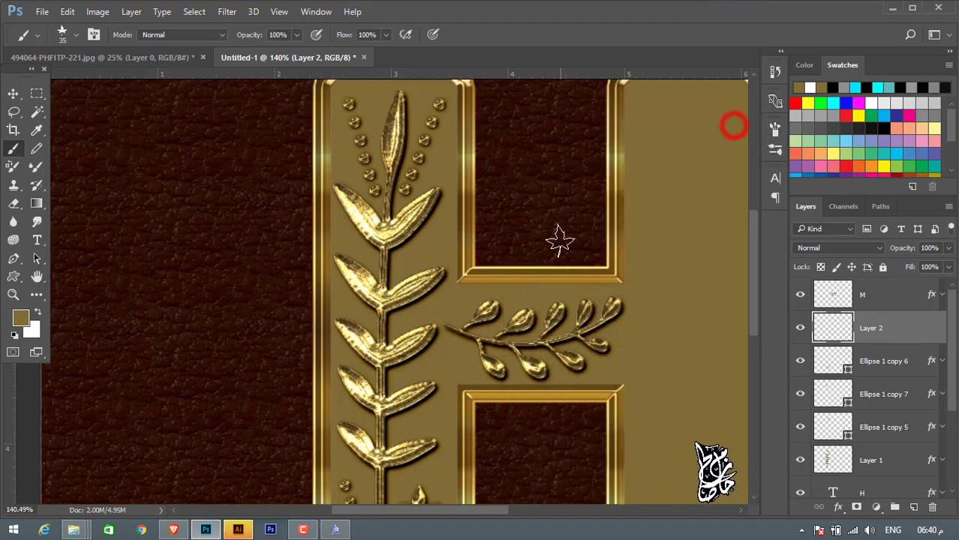
{"action": "scroll", "coordinate": [561, 239], "scroll_direction": "down", "scroll_amount": 3}
{"action": "left_click", "coordinate": [464, 298]}
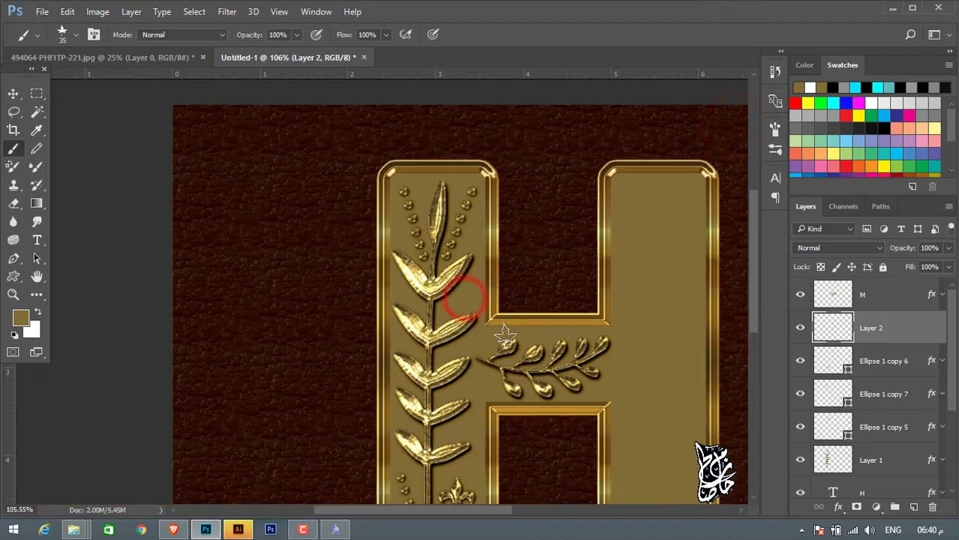
{"action": "key", "text": "Delete"}
{"action": "left_click", "coordinate": [914, 508]}
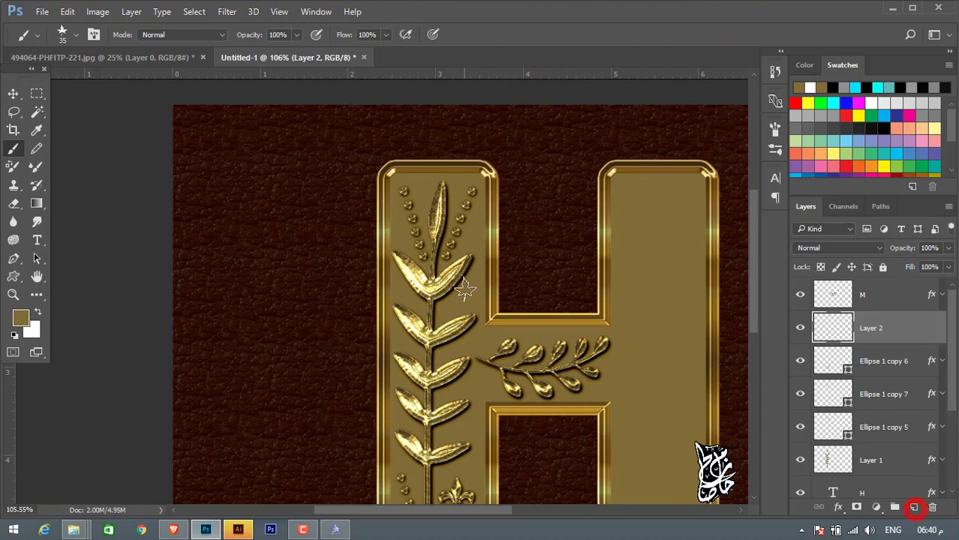
- Stamp a star beside the branch stem and paste the gold embossed style onto it
{"action": "scroll", "coordinate": [466, 300], "scroll_direction": "down", "scroll_amount": 1}
{"action": "scroll", "coordinate": [458, 315], "scroll_direction": "down", "scroll_amount": 1}
{"action": "scroll", "coordinate": [465, 360], "scroll_direction": "down", "scroll_amount": 1}
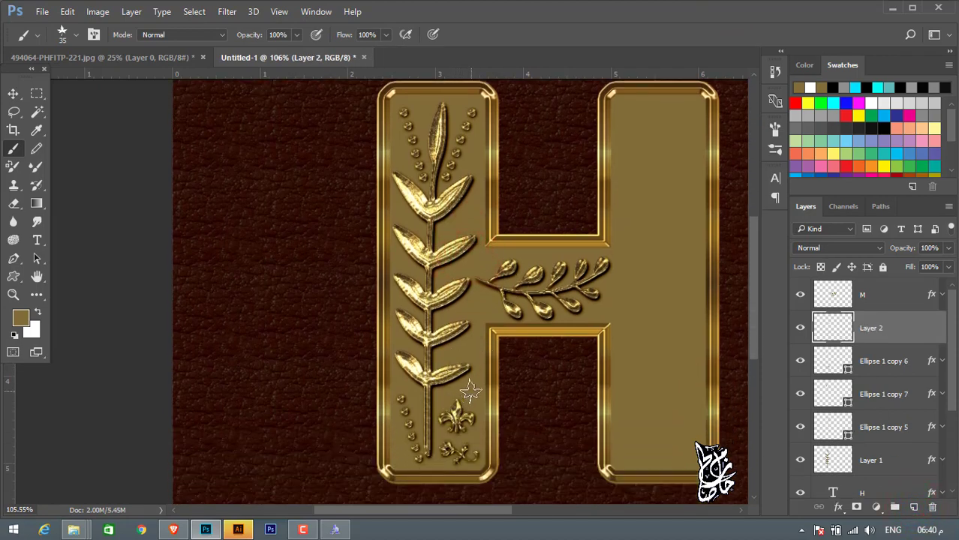
{"action": "left_click", "coordinate": [482, 308]}
{"action": "right_click", "coordinate": [895, 334]}
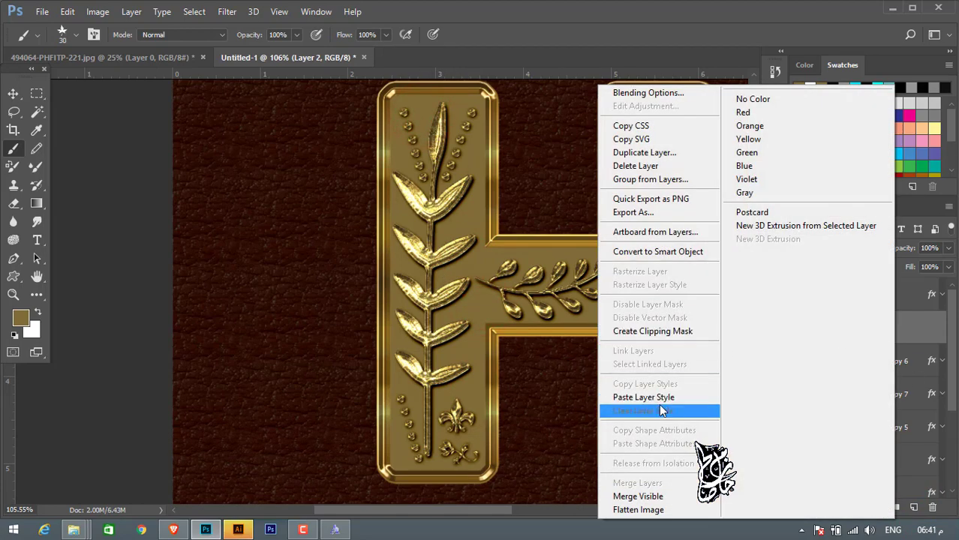
{"action": "left_click", "coordinate": [713, 410]}
- Browse the brush preset list, then close it and switch to custom shapes
{"action": "scroll", "coordinate": [658, 394], "scroll_direction": "up", "scroll_amount": 2}
{"action": "scroll", "coordinate": [593, 264], "scroll_direction": "down", "scroll_amount": 3}
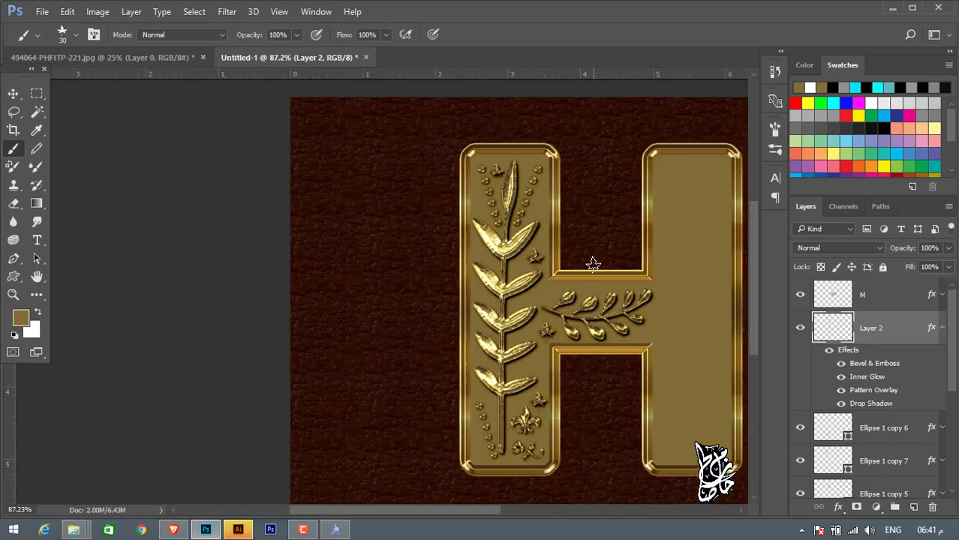
{"action": "right_click", "coordinate": [362, 219]}
{"action": "scroll", "coordinate": [558, 415], "scroll_direction": "down", "scroll_amount": 1}
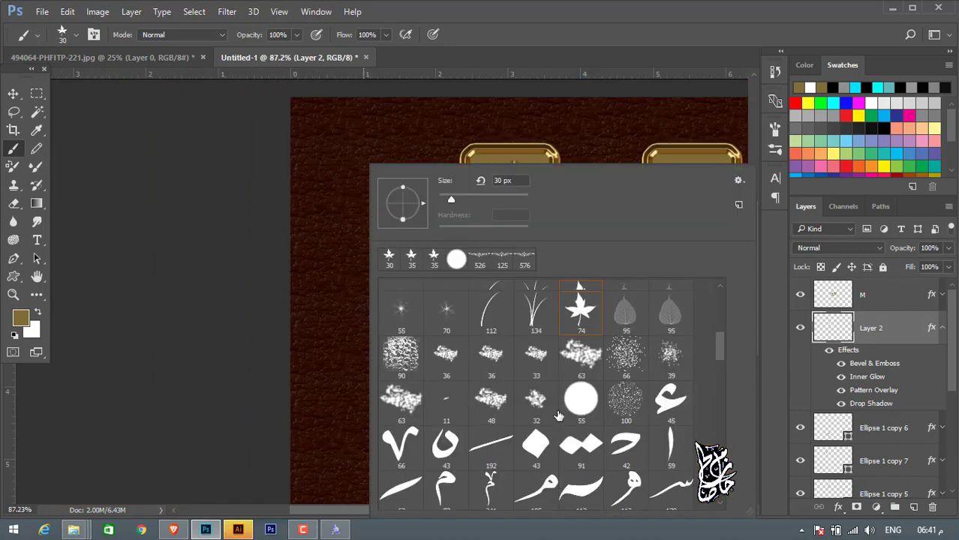
{"action": "scroll", "coordinate": [559, 415], "scroll_direction": "down", "scroll_amount": 2}
{"action": "scroll", "coordinate": [559, 415], "scroll_direction": "down", "scroll_amount": 3}
{"action": "scroll", "coordinate": [559, 415], "scroll_direction": "down", "scroll_amount": 2}
{"action": "scroll", "coordinate": [559, 415], "scroll_direction": "down", "scroll_amount": 2}
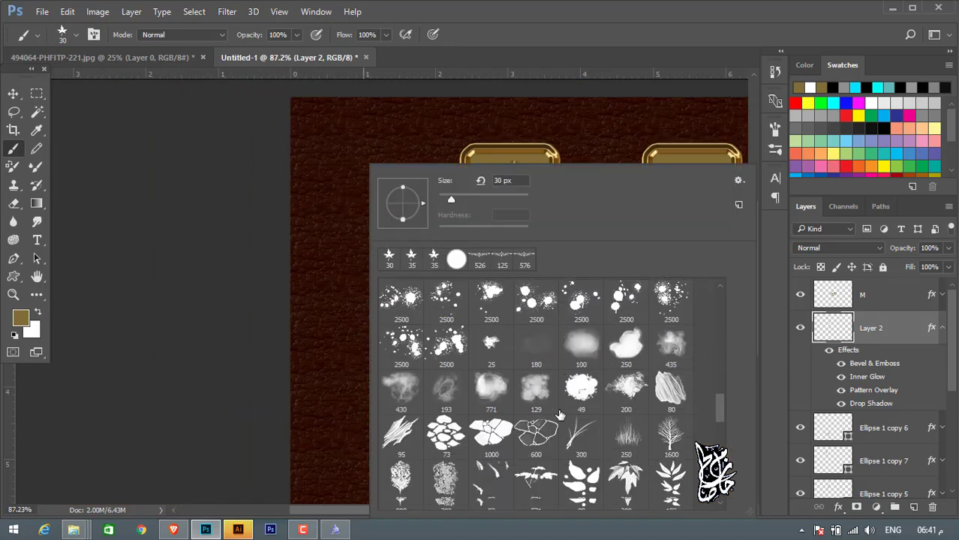
{"action": "scroll", "coordinate": [559, 415], "scroll_direction": "down", "scroll_amount": 2}
{"action": "scroll", "coordinate": [559, 414], "scroll_direction": "down", "scroll_amount": 2}
{"action": "scroll", "coordinate": [559, 415], "scroll_direction": "down", "scroll_amount": 1}
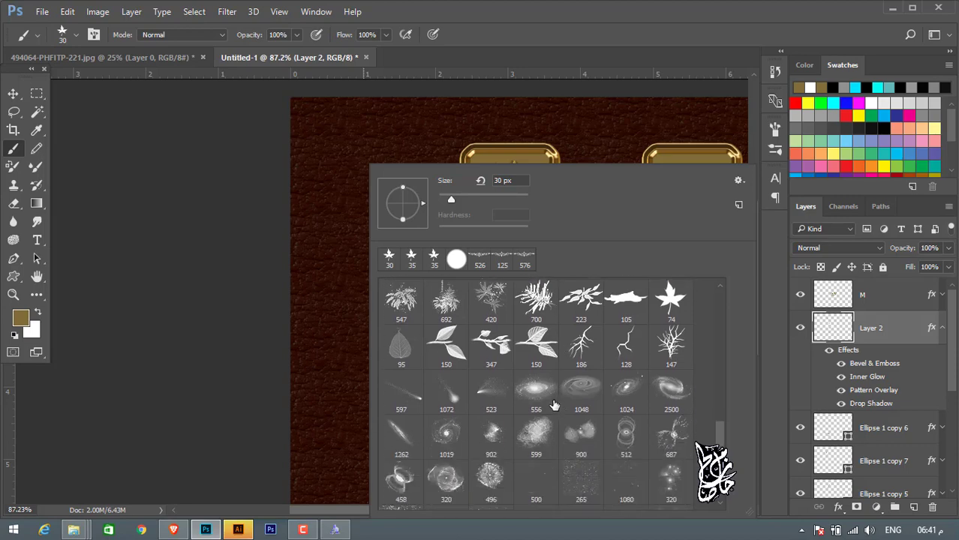
{"action": "scroll", "coordinate": [553, 406], "scroll_direction": "down", "scroll_amount": 1}
{"action": "scroll", "coordinate": [553, 406], "scroll_direction": "up", "scroll_amount": 1}
{"action": "scroll", "coordinate": [552, 406], "scroll_direction": "down", "scroll_amount": 3}
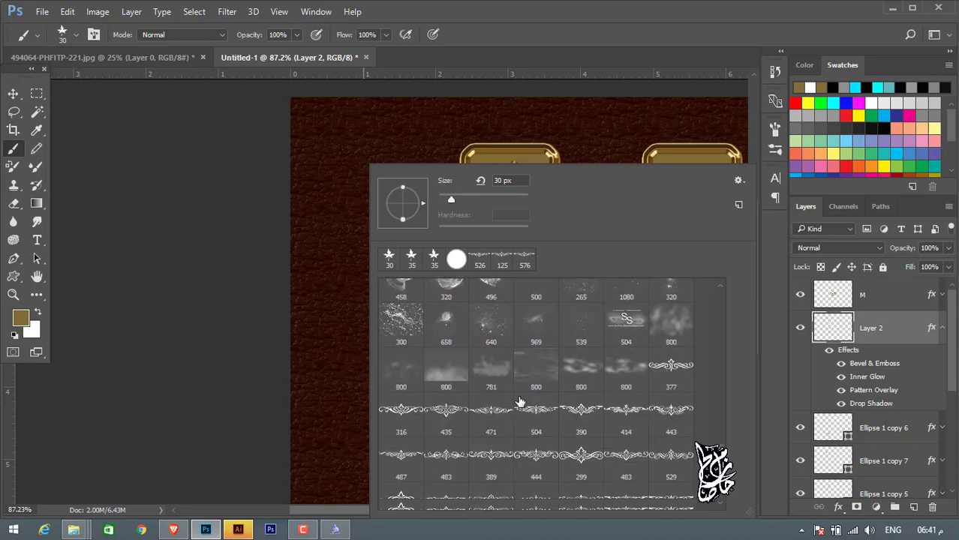
{"action": "scroll", "coordinate": [553, 406], "scroll_direction": "down", "scroll_amount": 3}
{"action": "scroll", "coordinate": [553, 406], "scroll_direction": "down", "scroll_amount": 1}
{"action": "left_click_drag", "start_coordinate": [720, 484], "coordinate": [727, 293]}
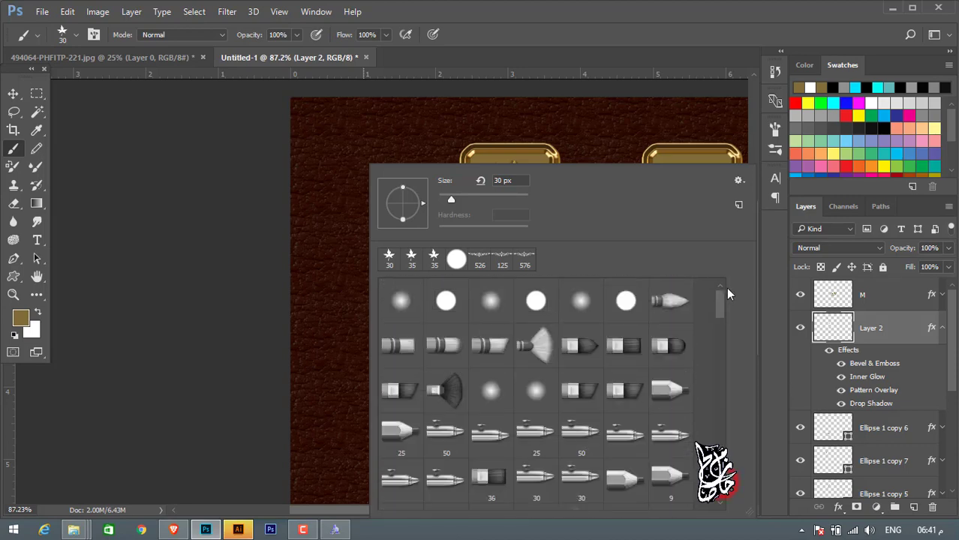
{"action": "scroll", "coordinate": [548, 434], "scroll_direction": "down", "scroll_amount": 3}
{"action": "scroll", "coordinate": [548, 433], "scroll_direction": "down", "scroll_amount": 1}
{"action": "scroll", "coordinate": [548, 434], "scroll_direction": "down", "scroll_amount": 1}
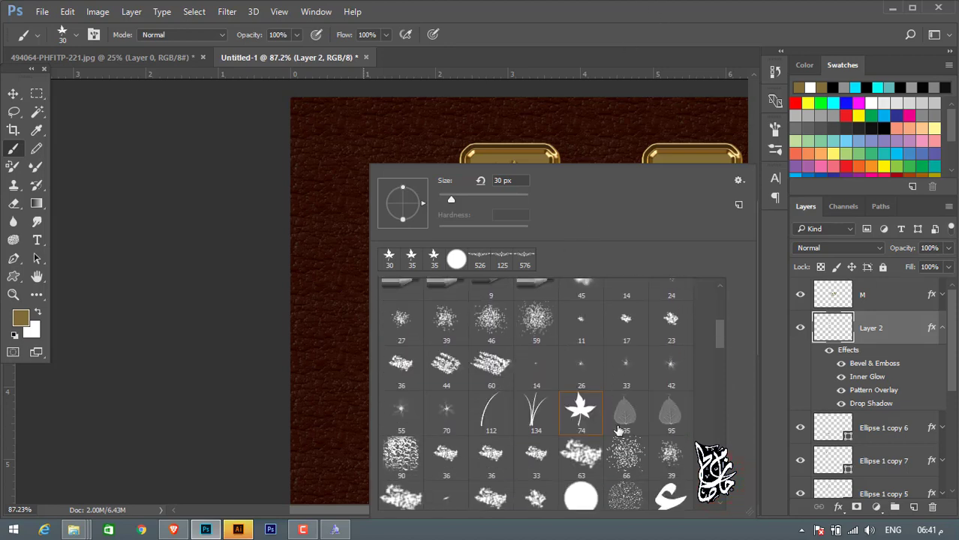
{"action": "scroll", "coordinate": [600, 426], "scroll_direction": "down", "scroll_amount": 1}
{"action": "scroll", "coordinate": [600, 425], "scroll_direction": "down", "scroll_amount": 2}
{"action": "scroll", "coordinate": [600, 425], "scroll_direction": "down", "scroll_amount": 1}
{"action": "scroll", "coordinate": [600, 425], "scroll_direction": "down", "scroll_amount": 1}
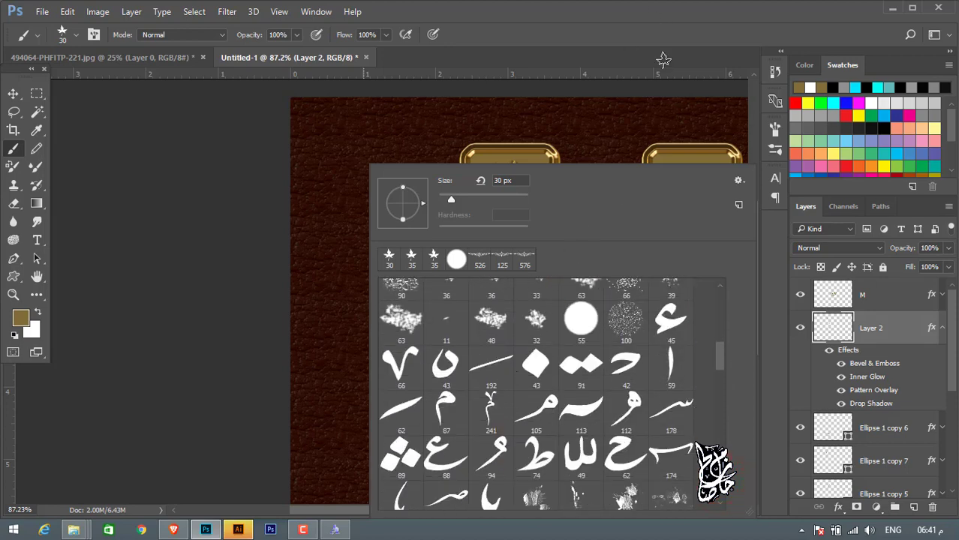
{"action": "left_click", "coordinate": [734, 6]}
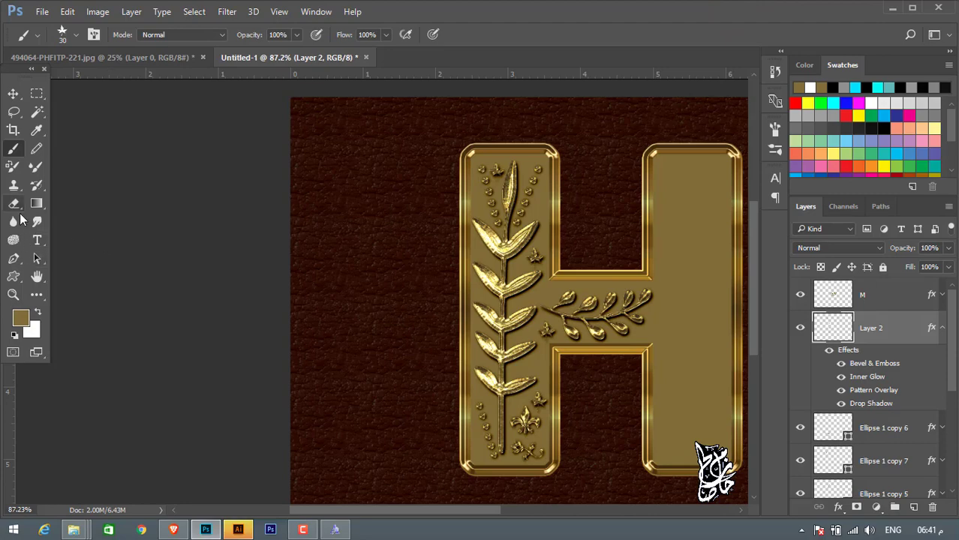
{"action": "left_click", "coordinate": [13, 276]}
- Choose the tree custom shape and draw a tiny tree on the letter
{"action": "left_click", "coordinate": [546, 35]}
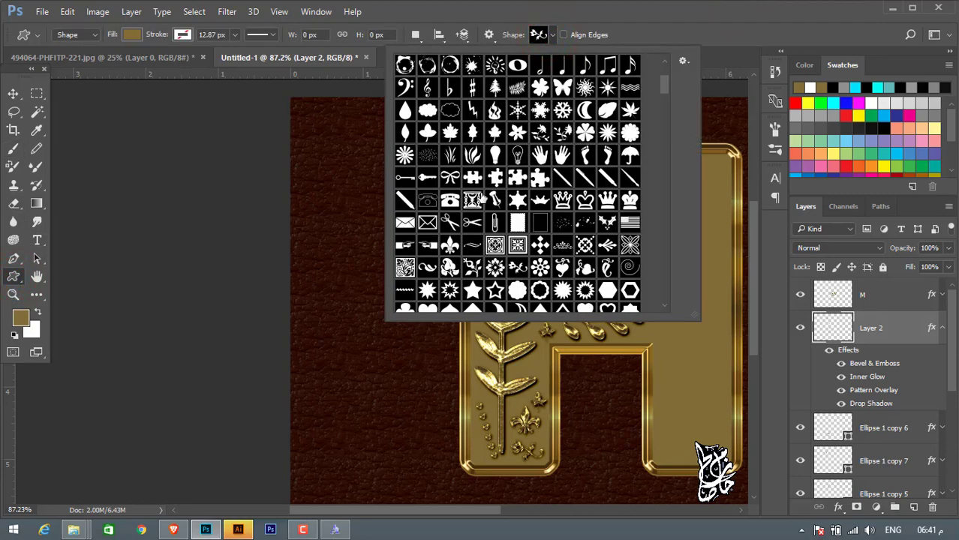
{"action": "scroll", "coordinate": [471, 154], "scroll_direction": "up", "scroll_amount": 1}
{"action": "scroll", "coordinate": [471, 154], "scroll_direction": "up", "scroll_amount": 1}
{"action": "scroll", "coordinate": [471, 154], "scroll_direction": "up", "scroll_amount": 1}
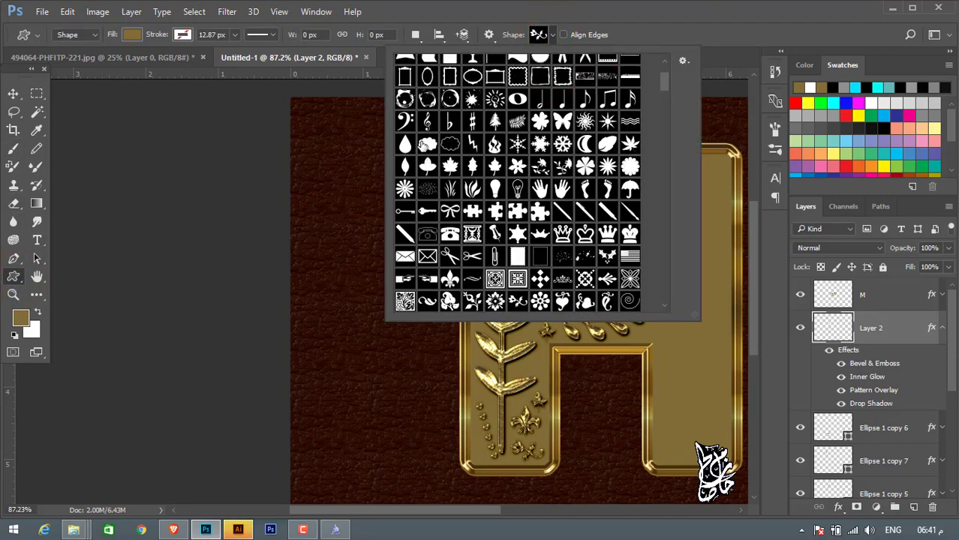
{"action": "scroll", "coordinate": [468, 171], "scroll_direction": "up", "scroll_amount": 1}
{"action": "double_click", "coordinate": [494, 143]}
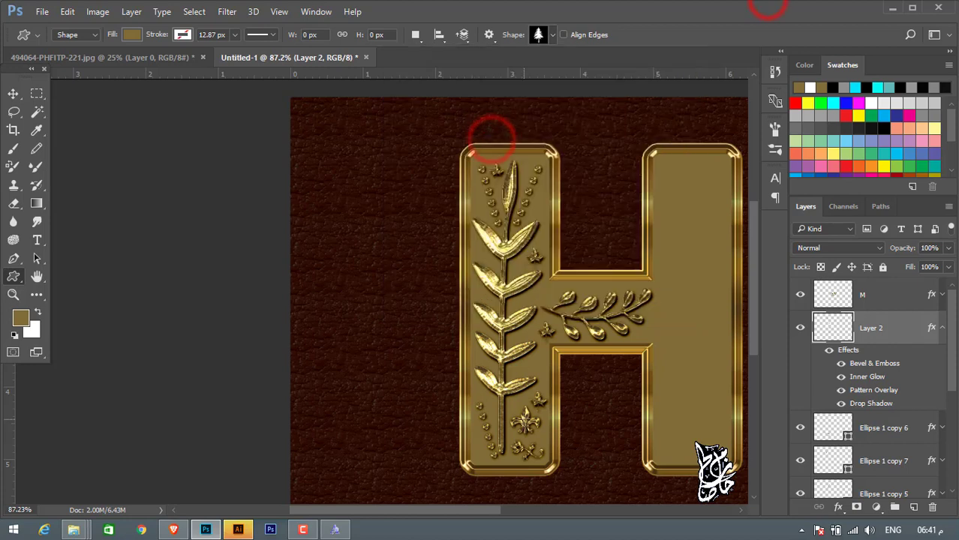
{"action": "scroll", "coordinate": [492, 140], "scroll_direction": "up", "scroll_amount": 2}
{"action": "left_click_drag", "start_coordinate": [529, 328], "coordinate": [549, 356]}
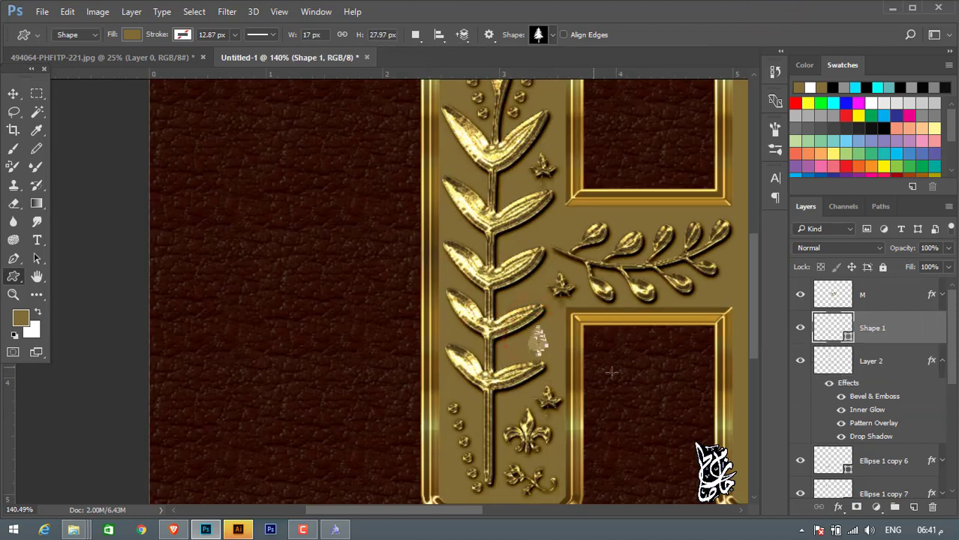
- On the Shape 1 layer, draw a small butterfly shape beside the branch
{"action": "left_click", "coordinate": [867, 359]}
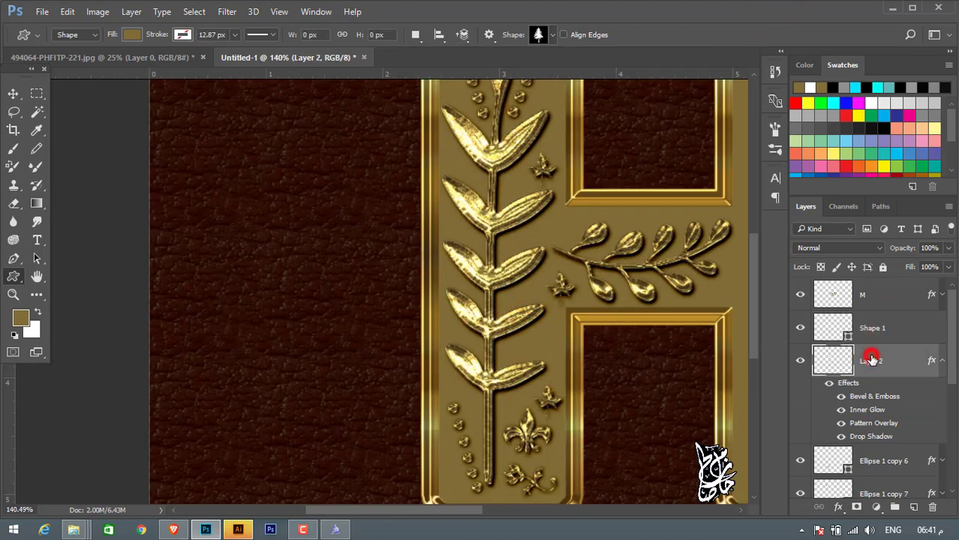
{"action": "left_click", "coordinate": [885, 338]}
{"action": "right_click", "coordinate": [430, 219]}
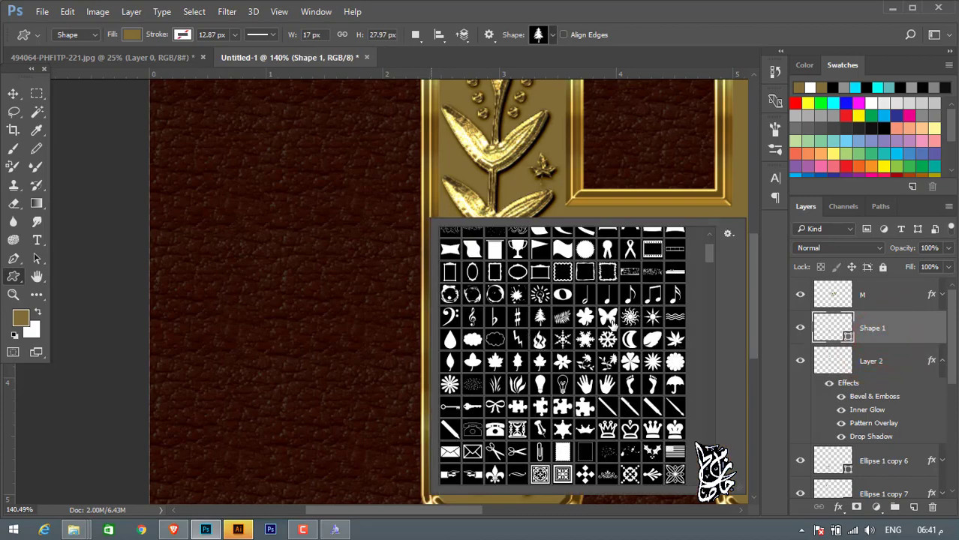
{"action": "double_click", "coordinate": [608, 318]}
{"action": "left_click_drag", "start_coordinate": [541, 213], "coordinate": [576, 239]}
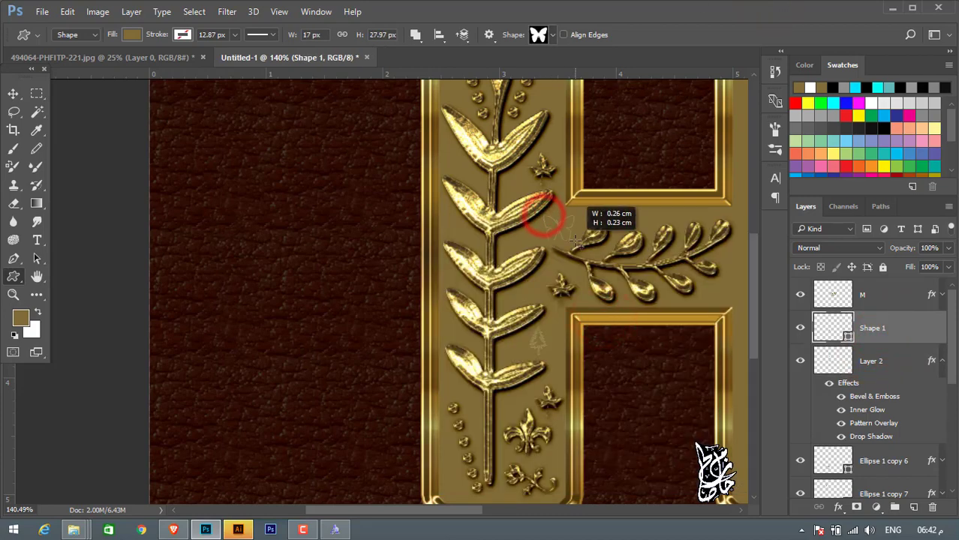
- Choose the ornament shape and draw a small ornament near the stem's base
{"action": "right_click", "coordinate": [523, 168]}
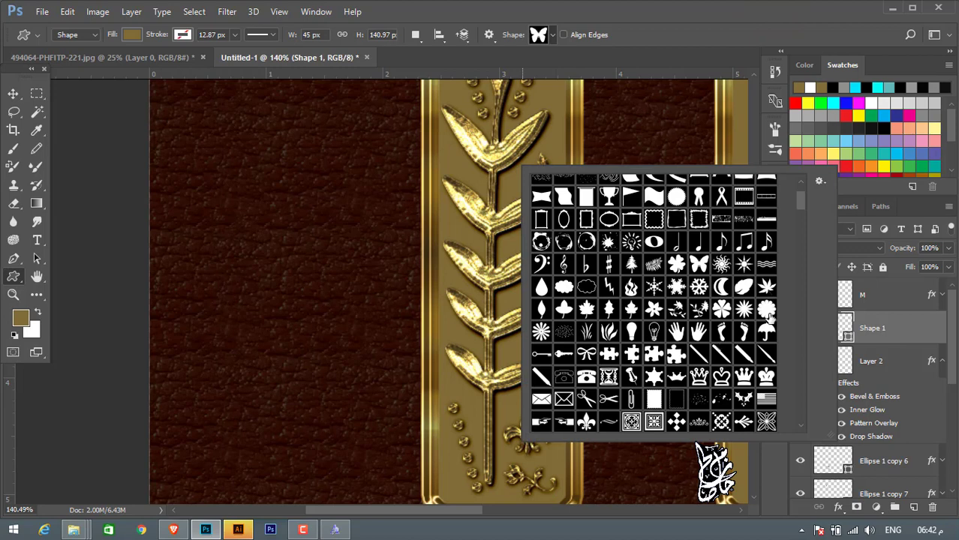
{"action": "scroll", "coordinate": [766, 323], "scroll_direction": "down", "scroll_amount": 1}
{"action": "scroll", "coordinate": [767, 323], "scroll_direction": "down", "scroll_amount": 2}
{"action": "scroll", "coordinate": [766, 326], "scroll_direction": "down", "scroll_amount": 1}
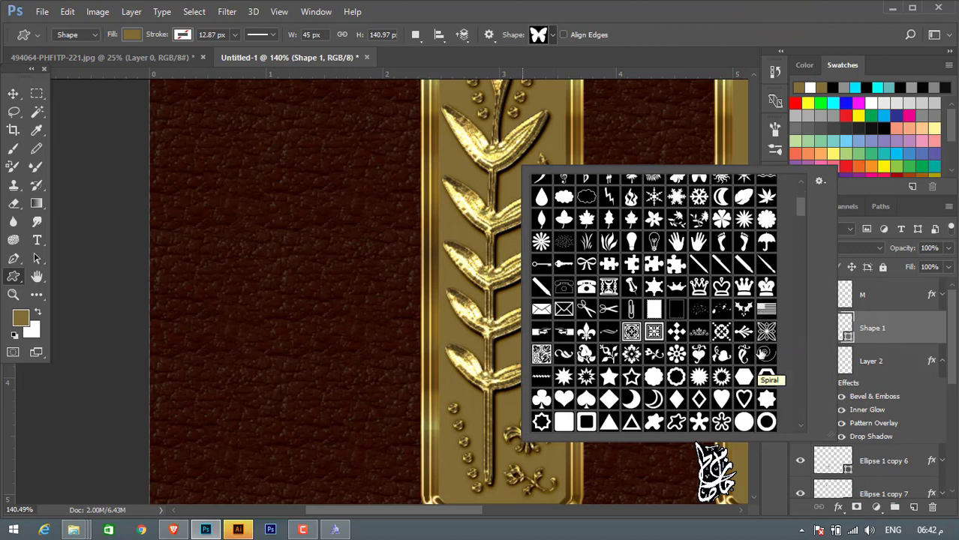
{"action": "left_click", "coordinate": [763, 330]}
{"action": "left_click", "coordinate": [764, 330]}
{"action": "left_click_drag", "start_coordinate": [496, 390], "coordinate": [519, 412]}
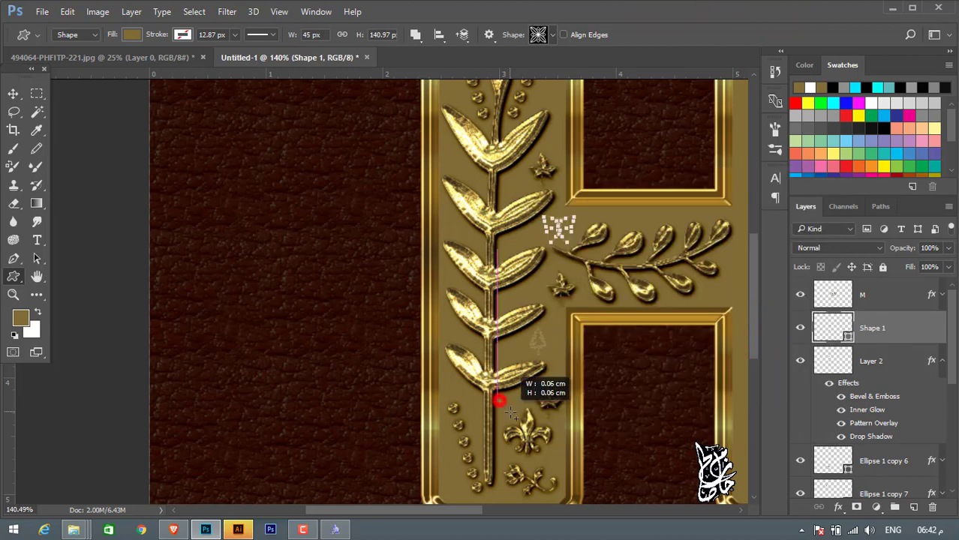
- Paste the gold embossed style onto the shape layer and switch to the Move tool
{"action": "scroll", "coordinate": [529, 263], "scroll_direction": "up", "scroll_amount": 1}
{"action": "scroll", "coordinate": [529, 263], "scroll_direction": "up", "scroll_amount": 3}
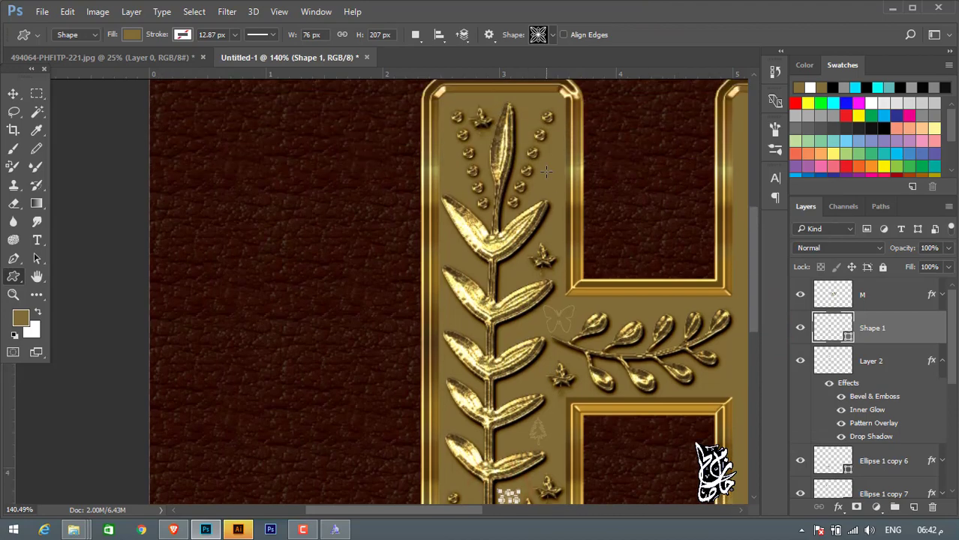
{"action": "right_click", "coordinate": [892, 337]}
{"action": "left_click", "coordinate": [658, 396]}
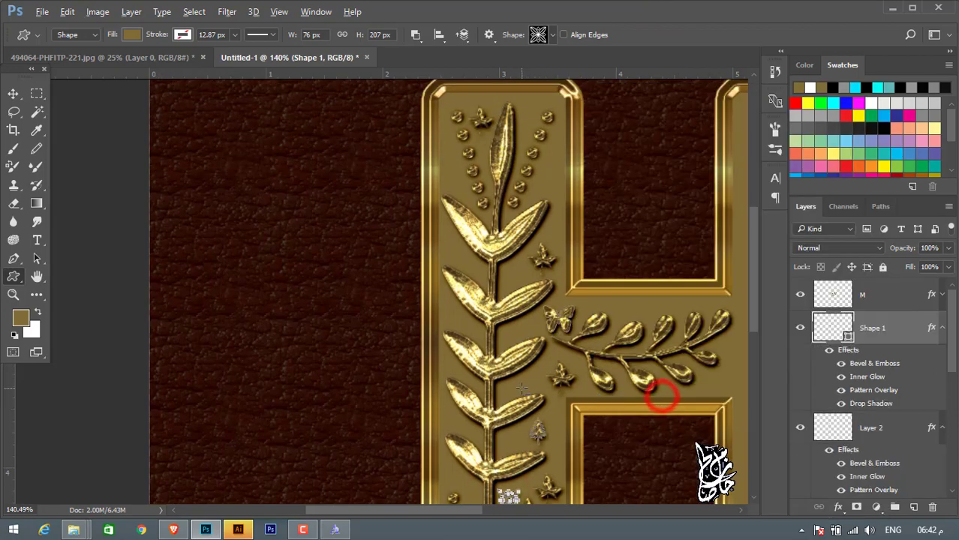
{"action": "scroll", "coordinate": [153, 106], "scroll_direction": "down", "scroll_amount": 1}
{"action": "left_click", "coordinate": [13, 93]}
{"action": "scroll", "coordinate": [446, 322], "scroll_direction": "down", "scroll_amount": 3}
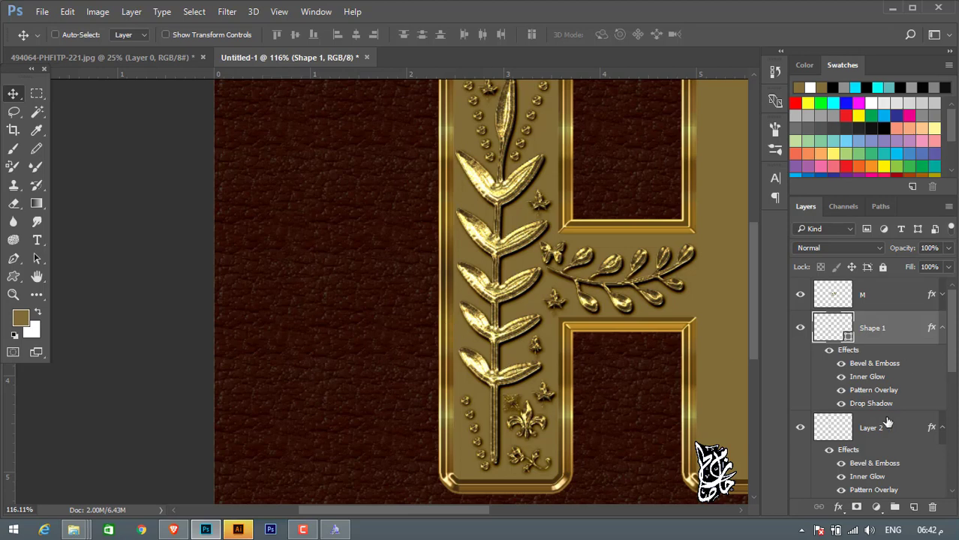
- Collapse the layer effects lists in the Layers panel
{"action": "left_click", "coordinate": [941, 427]}
{"action": "left_click", "coordinate": [942, 328]}
{"action": "scroll", "coordinate": [877, 432], "scroll_direction": "down", "scroll_amount": 2}
{"action": "scroll", "coordinate": [874, 436], "scroll_direction": "down", "scroll_amount": 1}
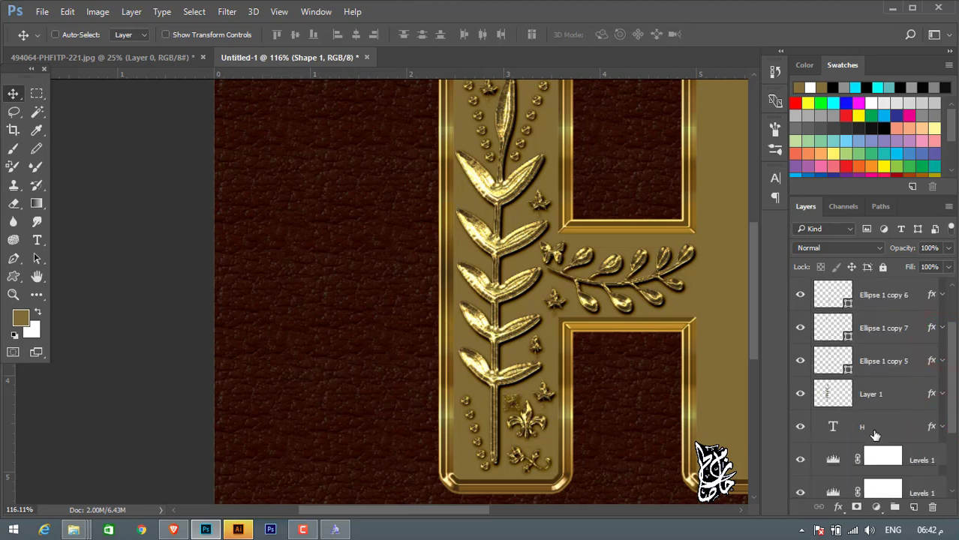
{"action": "scroll", "coordinate": [877, 432], "scroll_direction": "up", "scroll_amount": 3}
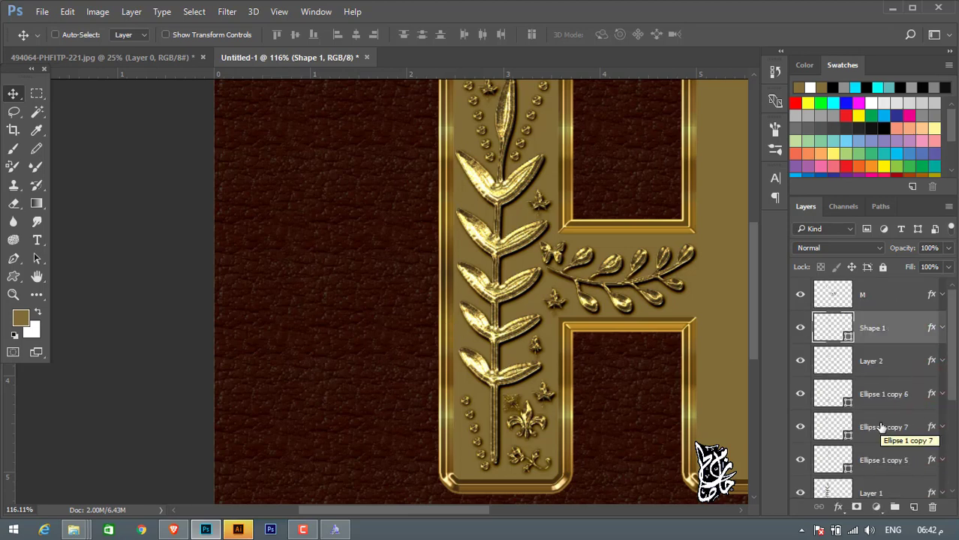
- Append the Square Brushes set to the brush presets and choose the 7 px square tip
{"action": "left_click", "coordinate": [14, 148]}
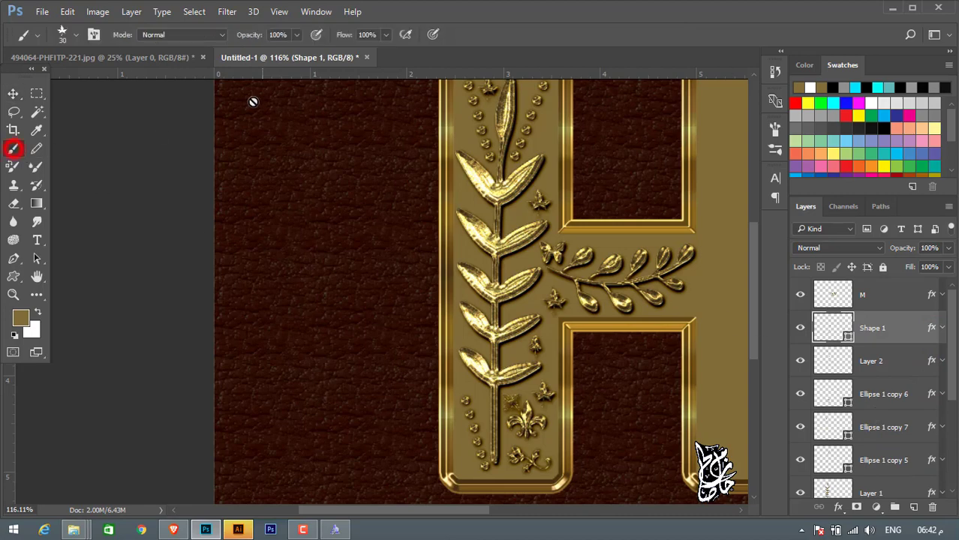
{"action": "left_click", "coordinate": [76, 34]}
{"action": "left_click", "coordinate": [385, 62]}
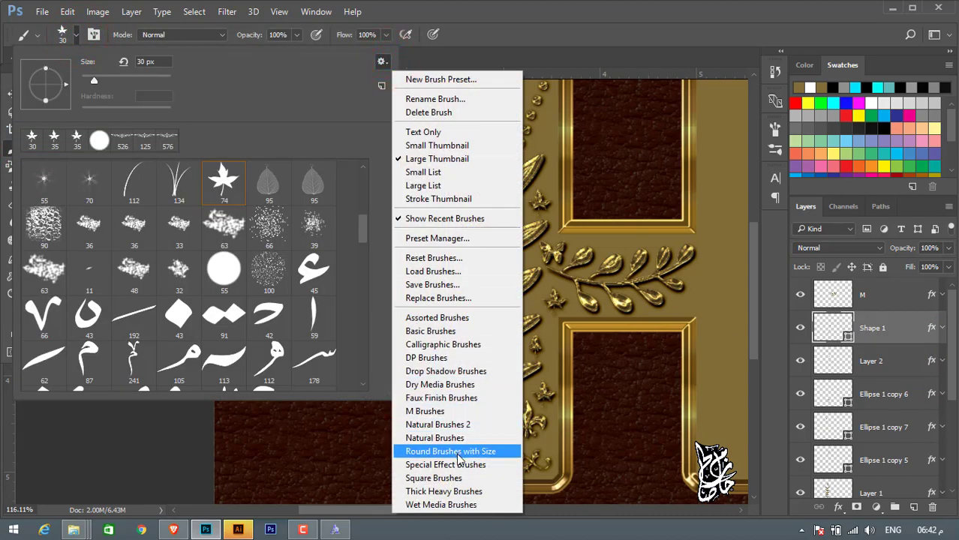
{"action": "left_click", "coordinate": [459, 478]}
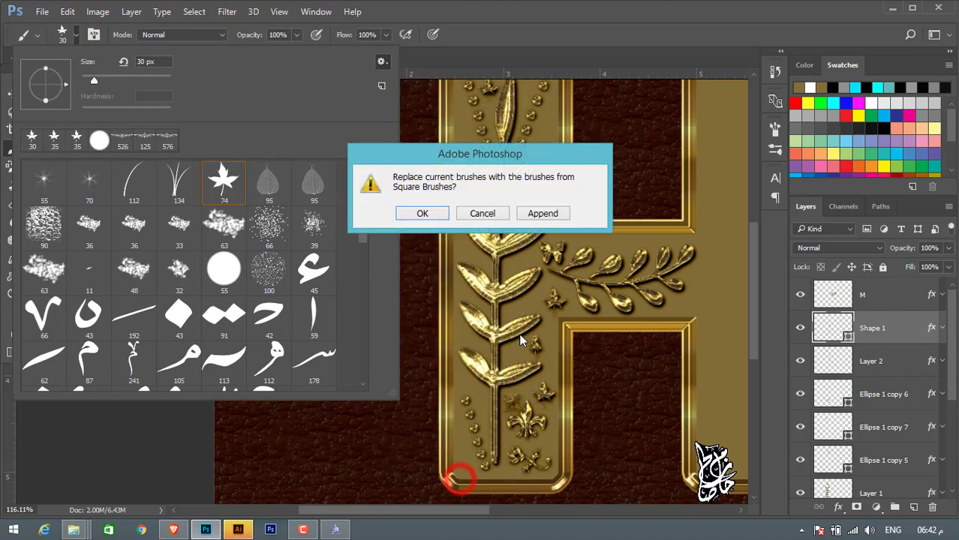
{"action": "left_click", "coordinate": [552, 215]}
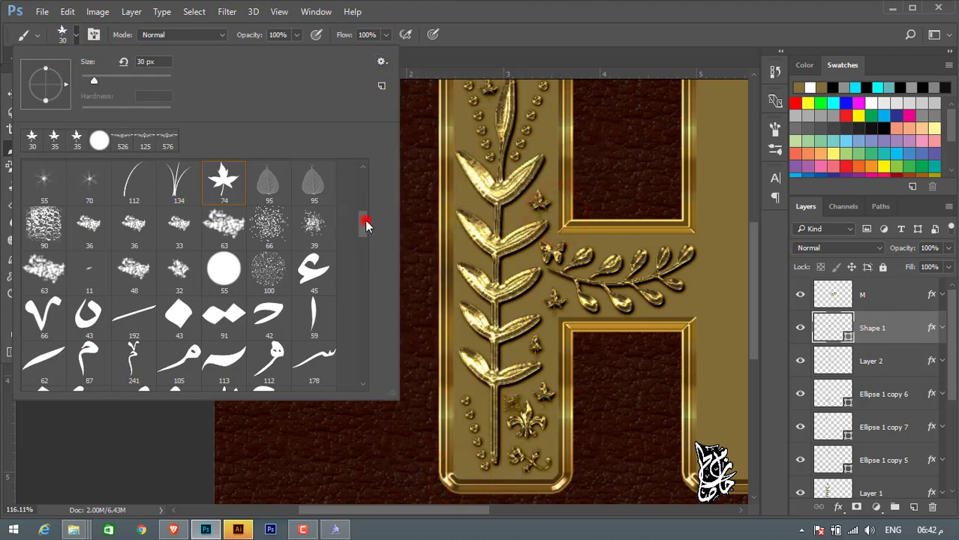
{"action": "left_click_drag", "start_coordinate": [365, 223], "coordinate": [351, 380]}
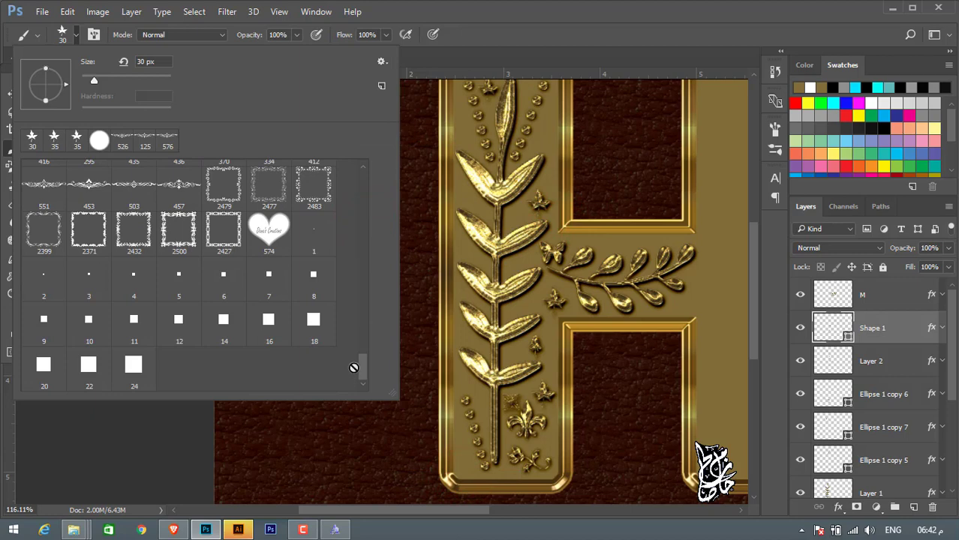
{"action": "left_click", "coordinate": [269, 275]}
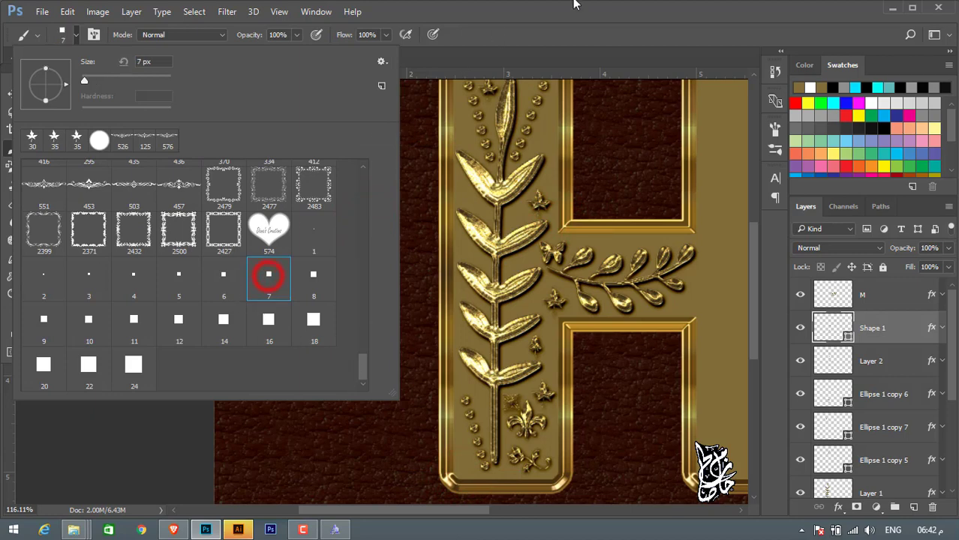
{"action": "left_click", "coordinate": [630, 6]}
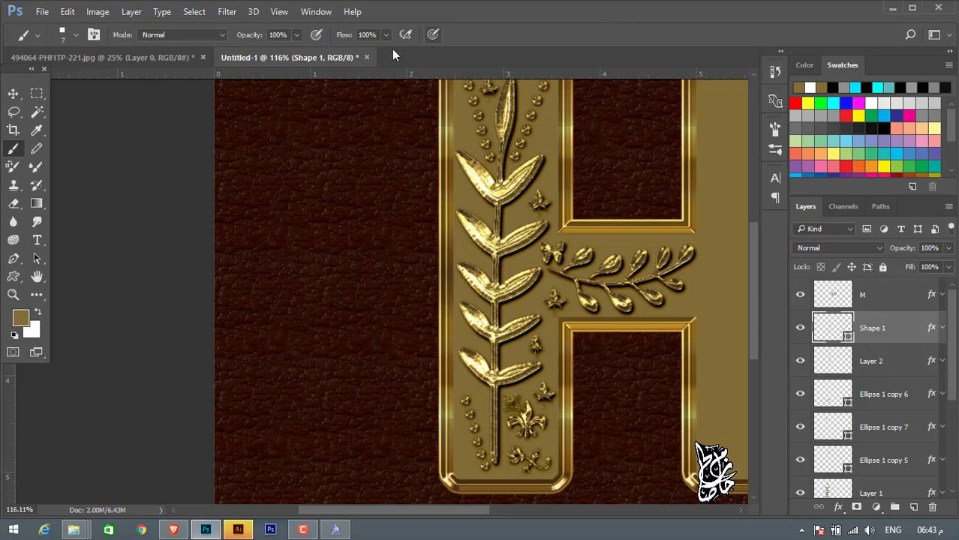
- Set brush Spacing to 200% and enable Shape Dynamics with 100% Angle Jitter
{"action": "left_click", "coordinate": [103, 32]}
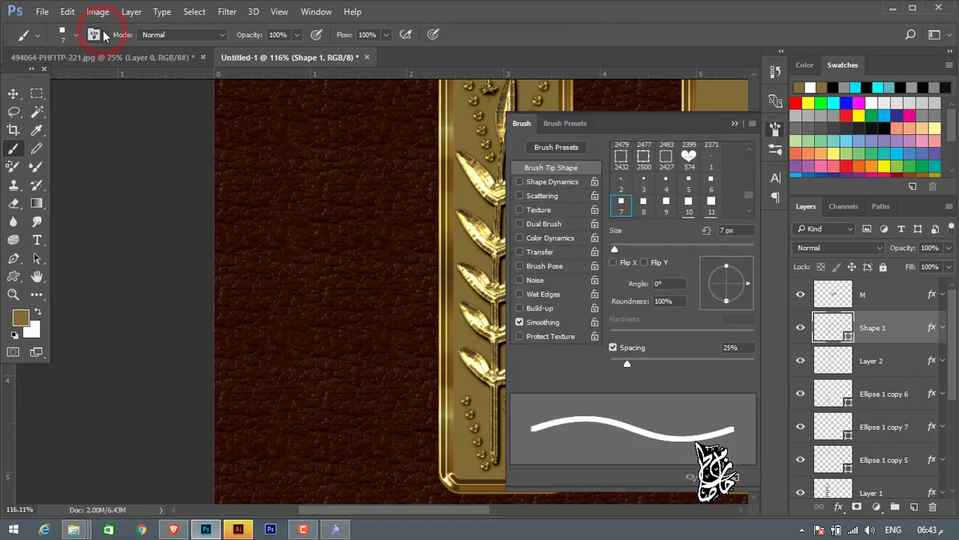
{"action": "left_click", "coordinate": [731, 347]}
{"action": "type", "text": "100"}
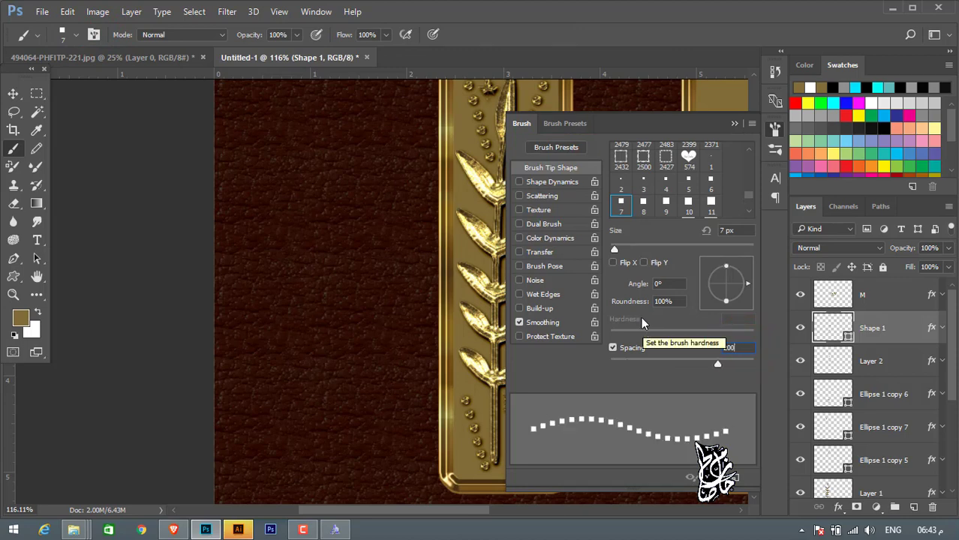
{"action": "type", "text": "200"}
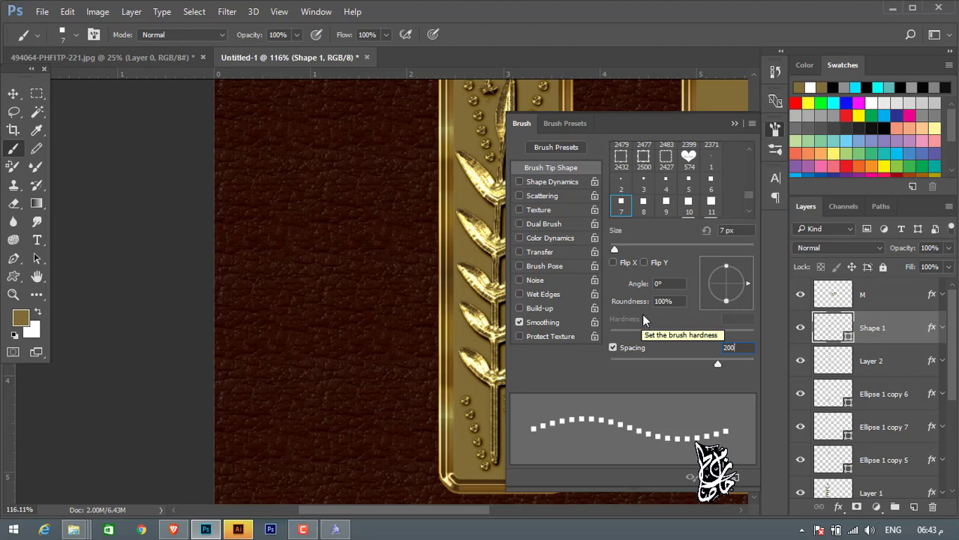
{"action": "left_click", "coordinate": [558, 183]}
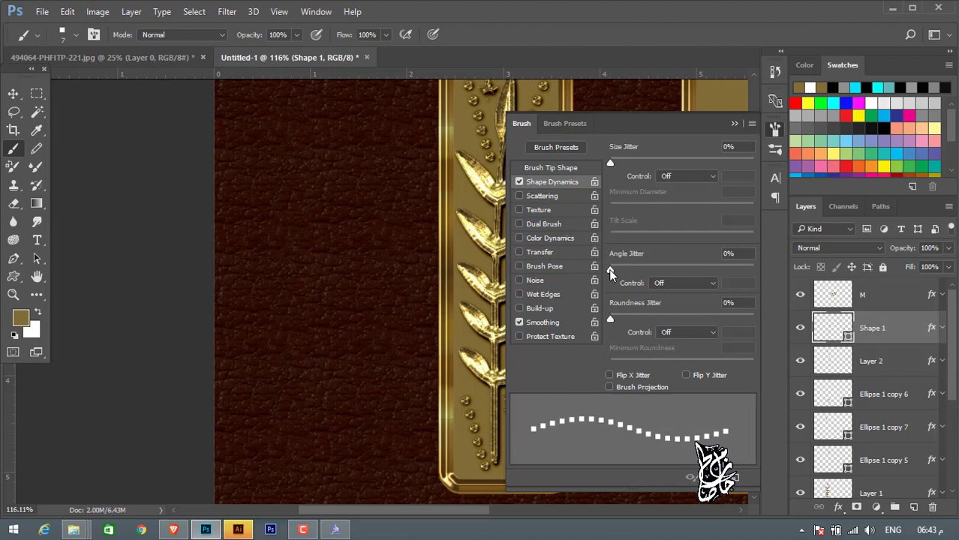
{"action": "left_click_drag", "start_coordinate": [609, 270], "coordinate": [849, 270]}
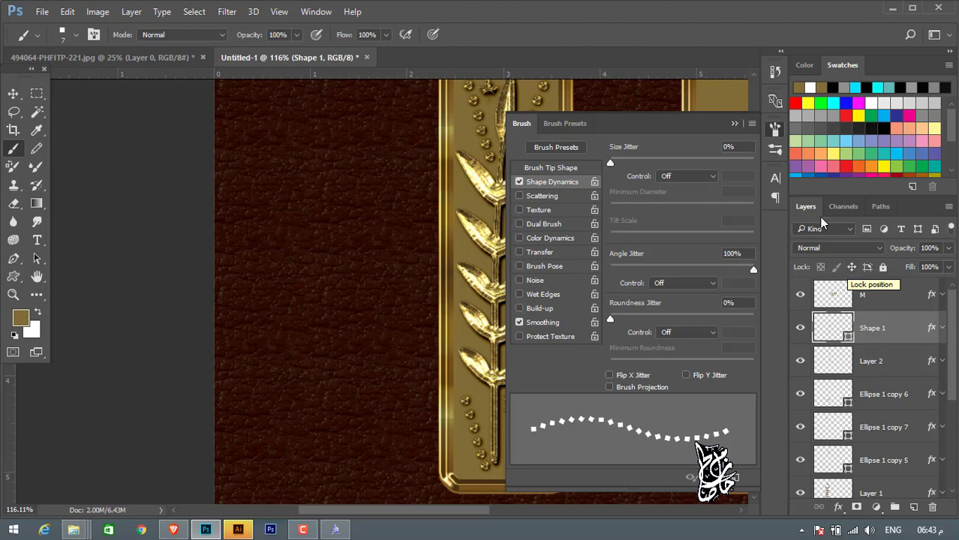
{"action": "left_click", "coordinate": [735, 123]}
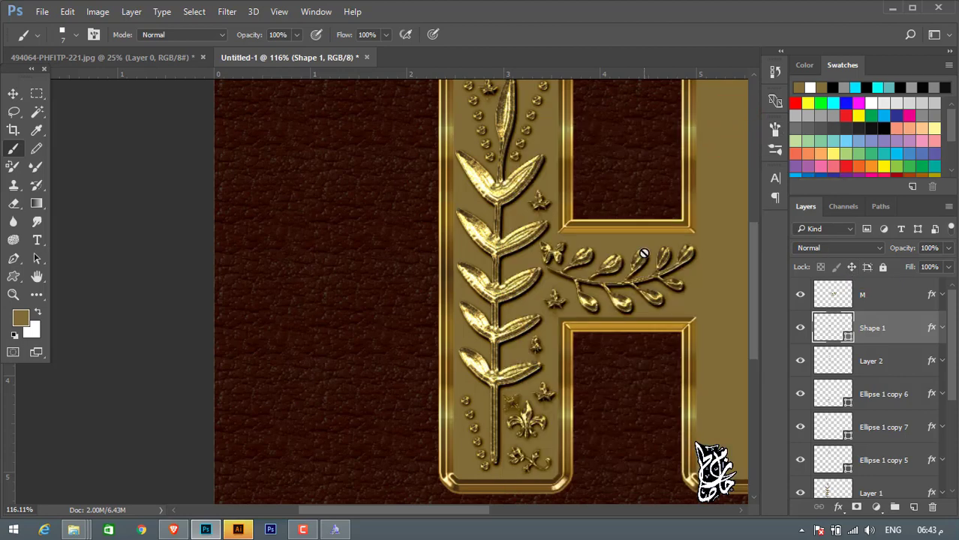
- Load the letter H's outline as a selection
{"action": "scroll", "coordinate": [848, 383], "scroll_direction": "down", "scroll_amount": 5}
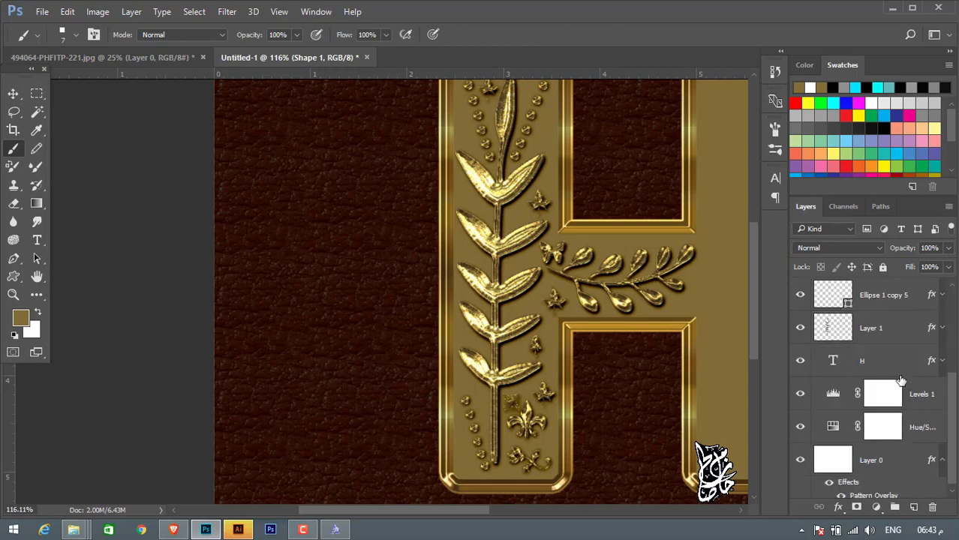
{"action": "left_click", "coordinate": [833, 357], "text": "ctrl"}
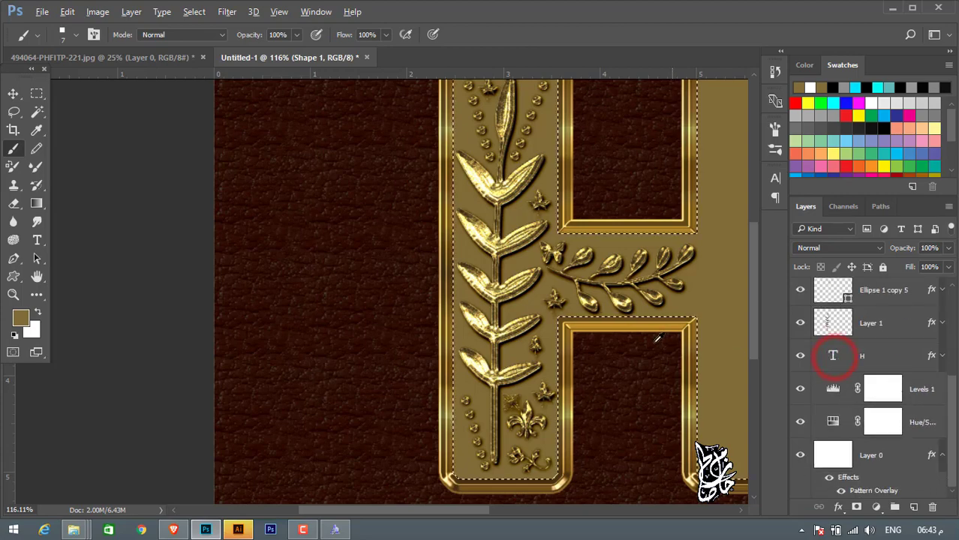
{"action": "scroll", "coordinate": [653, 336], "scroll_direction": "down", "scroll_amount": 3}
{"action": "scroll", "coordinate": [394, 270], "scroll_direction": "up", "scroll_amount": 2}
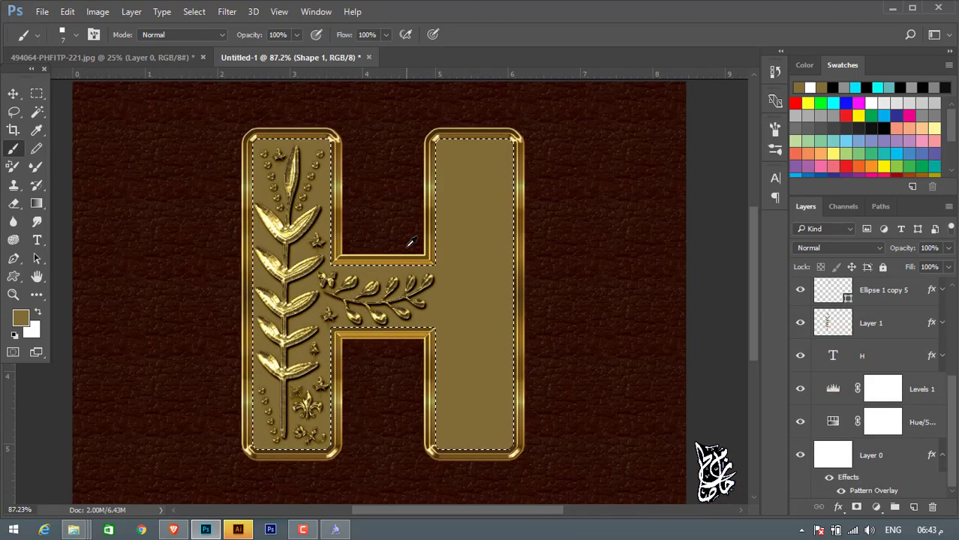
{"action": "scroll", "coordinate": [916, 330], "scroll_direction": "up", "scroll_amount": 2}
{"action": "scroll", "coordinate": [908, 319], "scroll_direction": "up", "scroll_amount": 3}
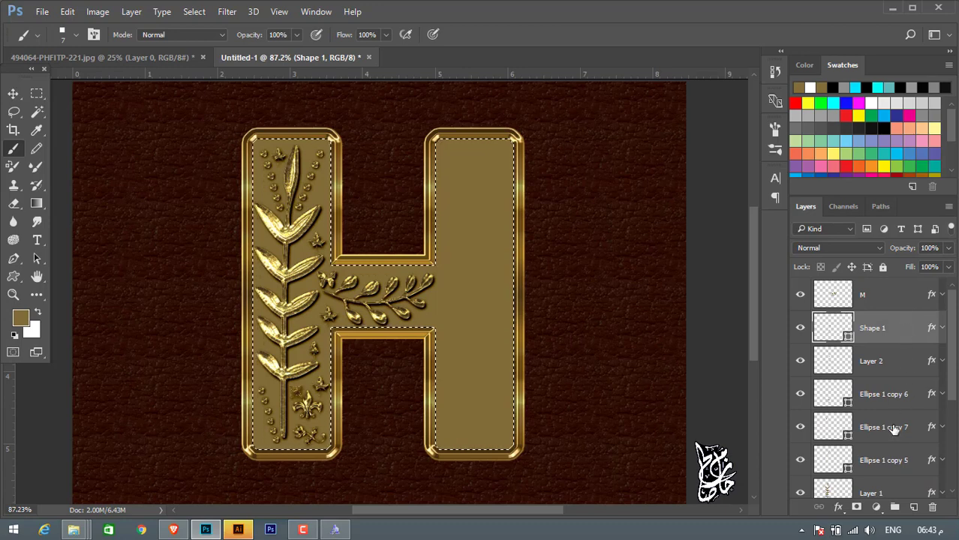
{"action": "scroll", "coordinate": [893, 429], "scroll_direction": "down", "scroll_amount": 2}
- Add an empty Layer 3 above the H layer and show the Paths panel
{"action": "left_click", "coordinate": [893, 454]}
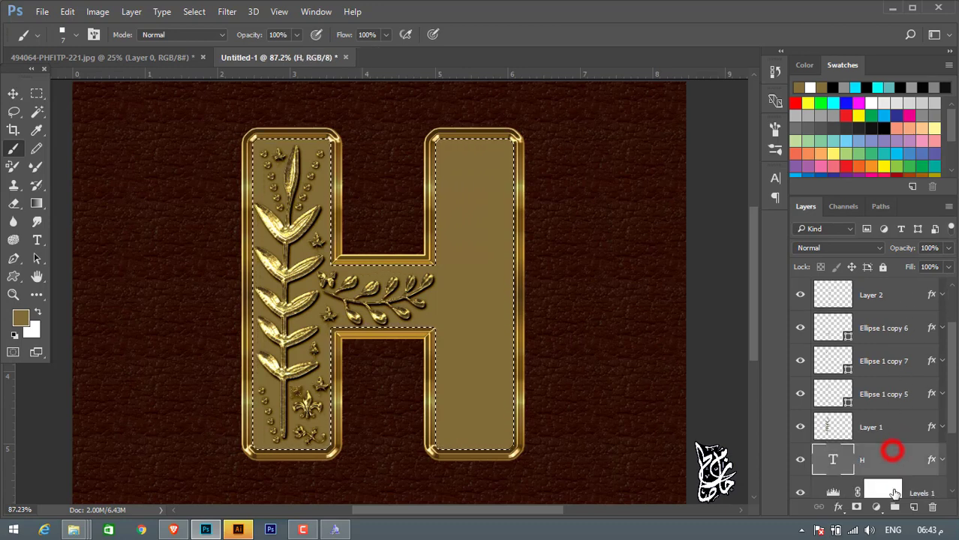
{"action": "left_click", "coordinate": [914, 509]}
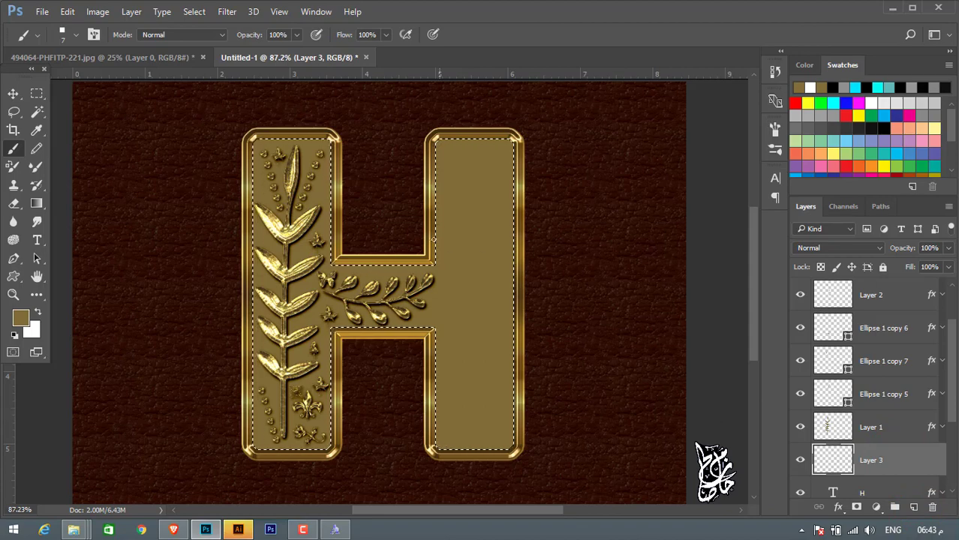
{"action": "right_click", "coordinate": [432, 239]}
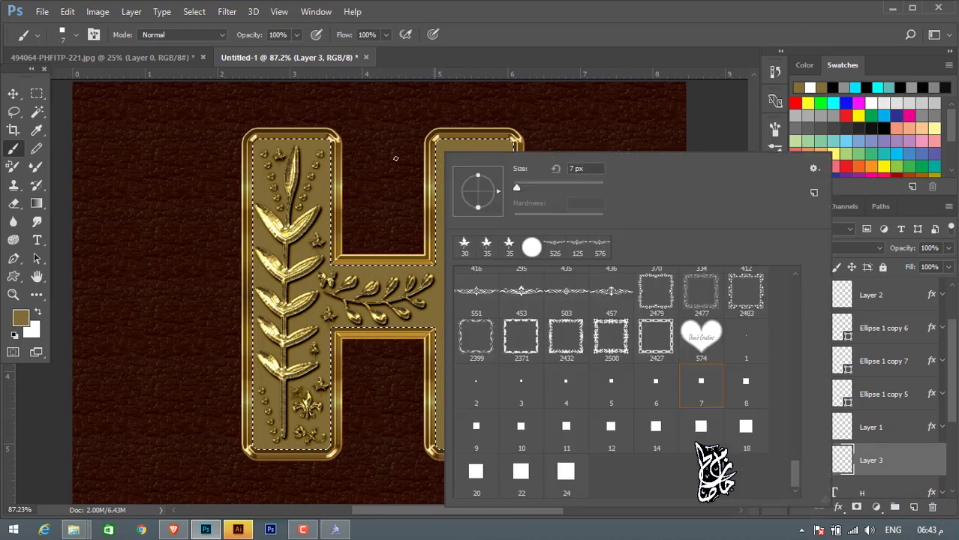
{"action": "left_click", "coordinate": [548, 15]}
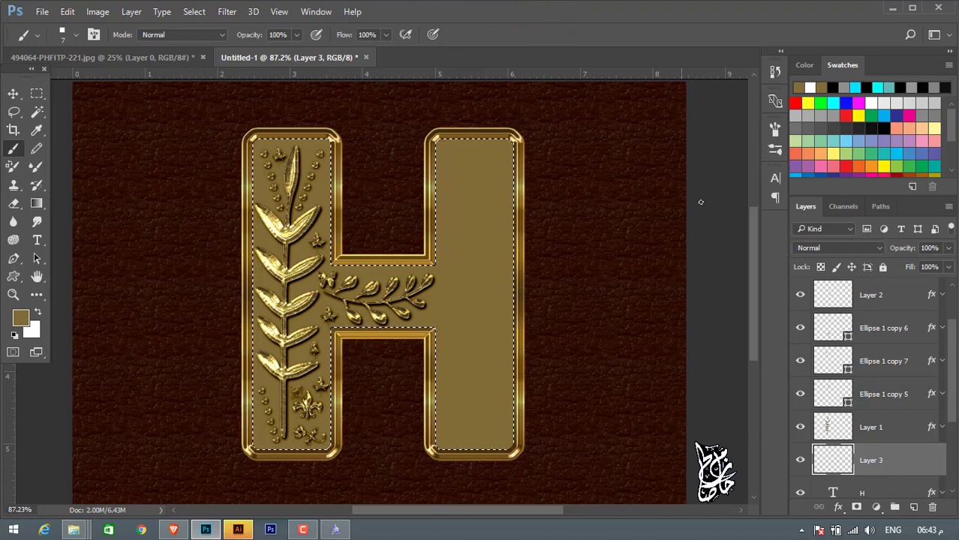
{"action": "left_click", "coordinate": [881, 206]}
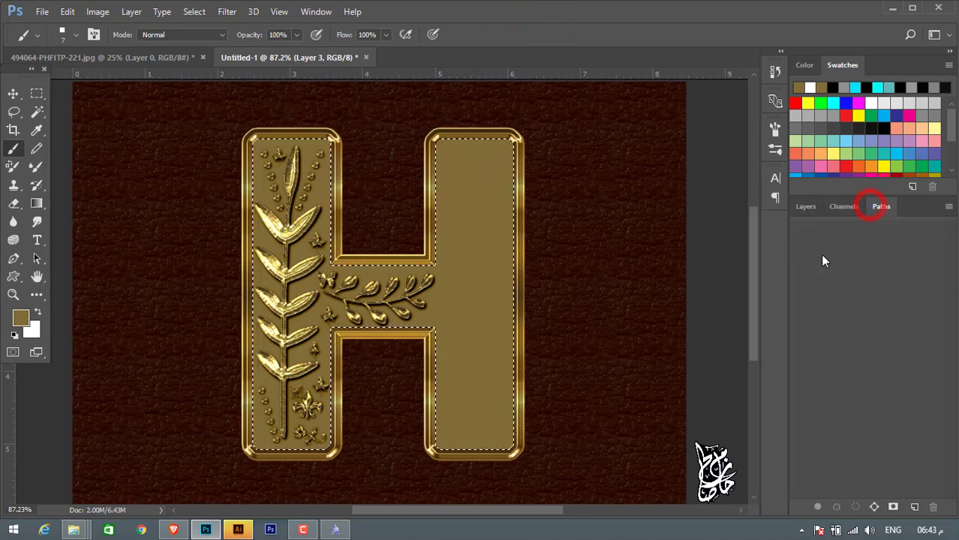
- Convert the H selection into a work path with tolerance 1
{"action": "left_click", "coordinate": [37, 93]}
{"action": "right_click", "coordinate": [332, 161]}
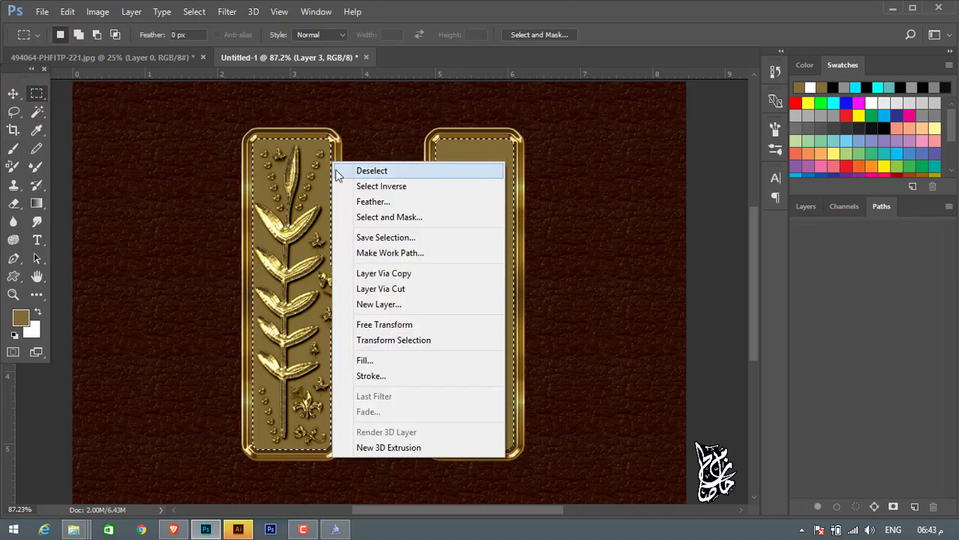
{"action": "left_click", "coordinate": [439, 254]}
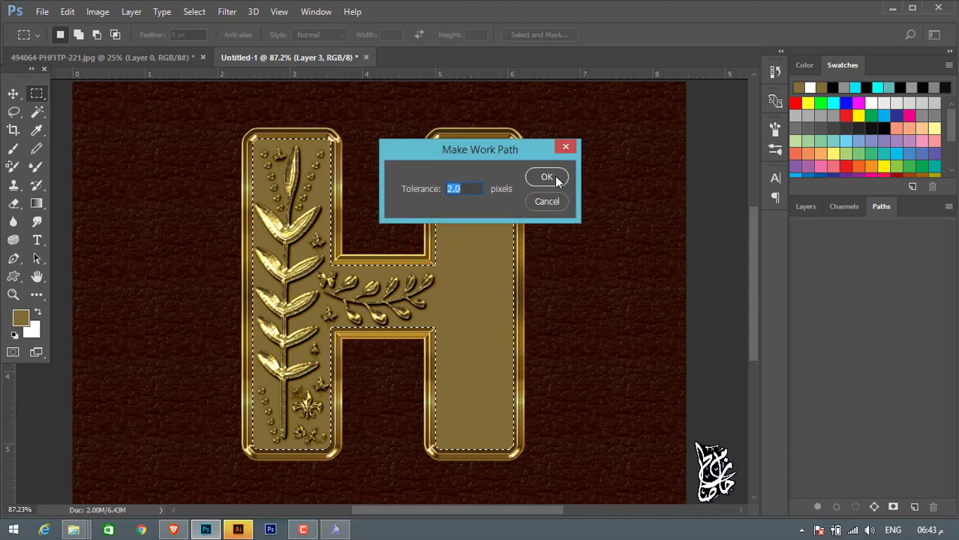
{"action": "type", "text": "1"}
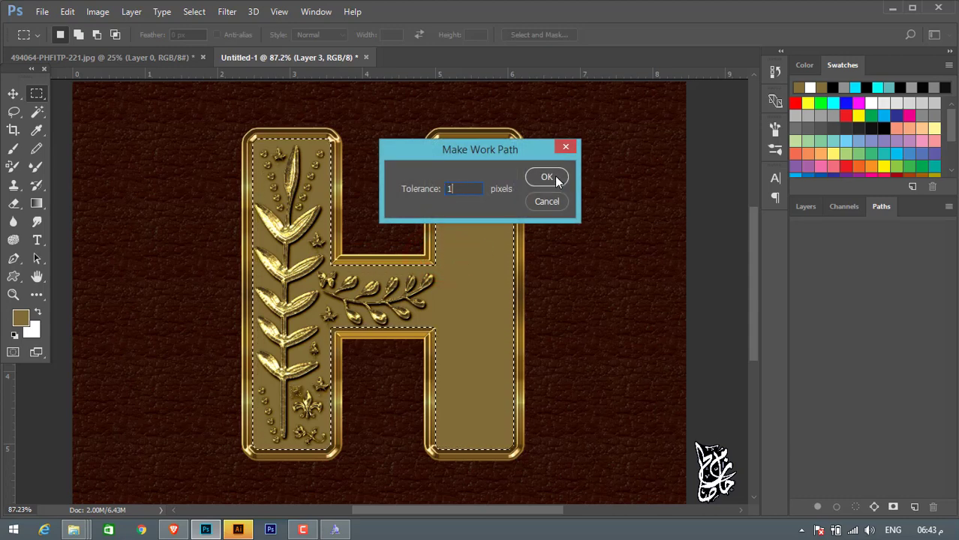
{"action": "left_click", "coordinate": [555, 177]}
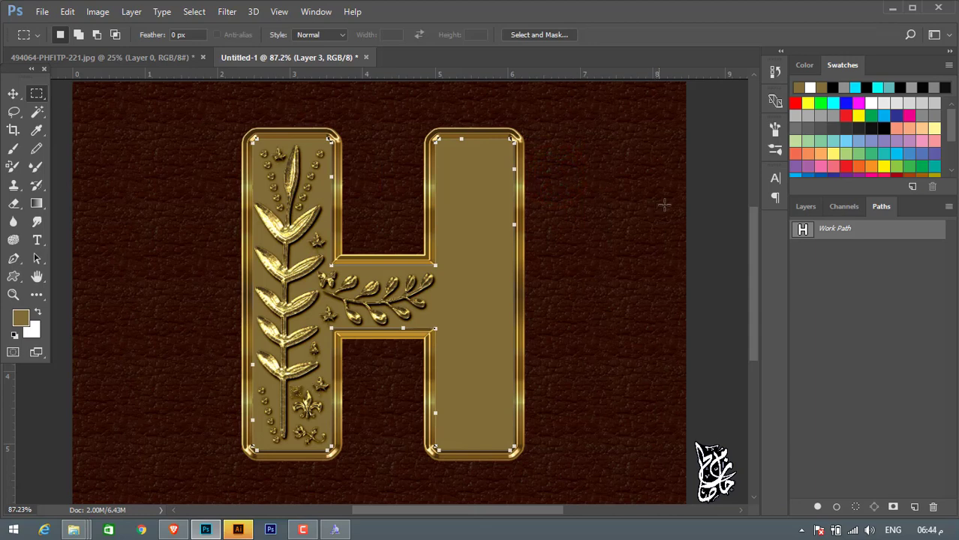
- Stroke the work path with the Brush tool, simulating pressure
{"action": "right_click", "coordinate": [824, 229]}
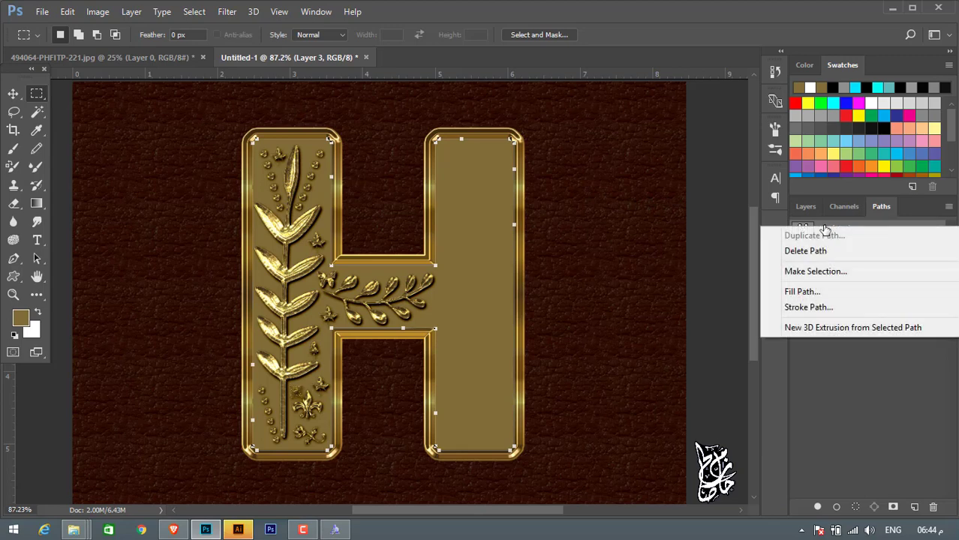
{"action": "left_click", "coordinate": [822, 308]}
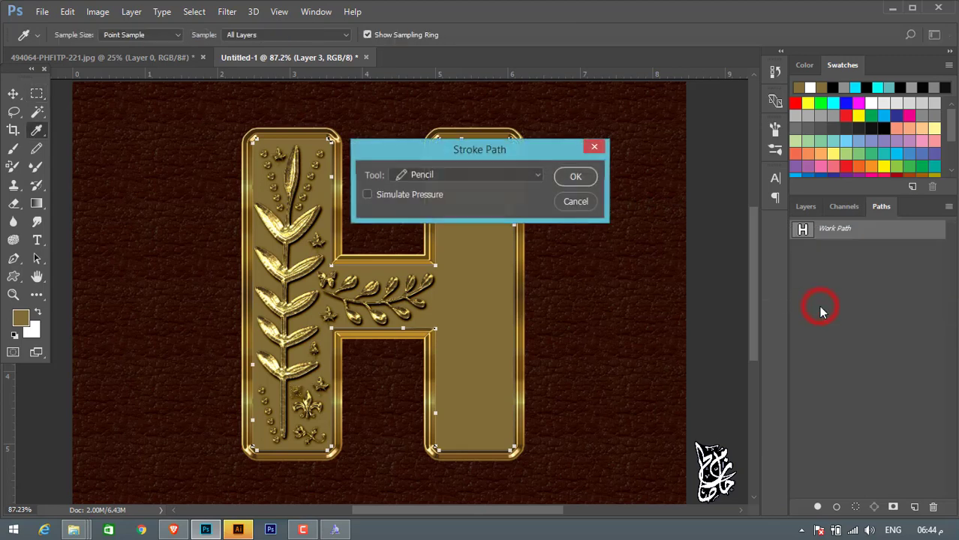
{"action": "left_click", "coordinate": [463, 178]}
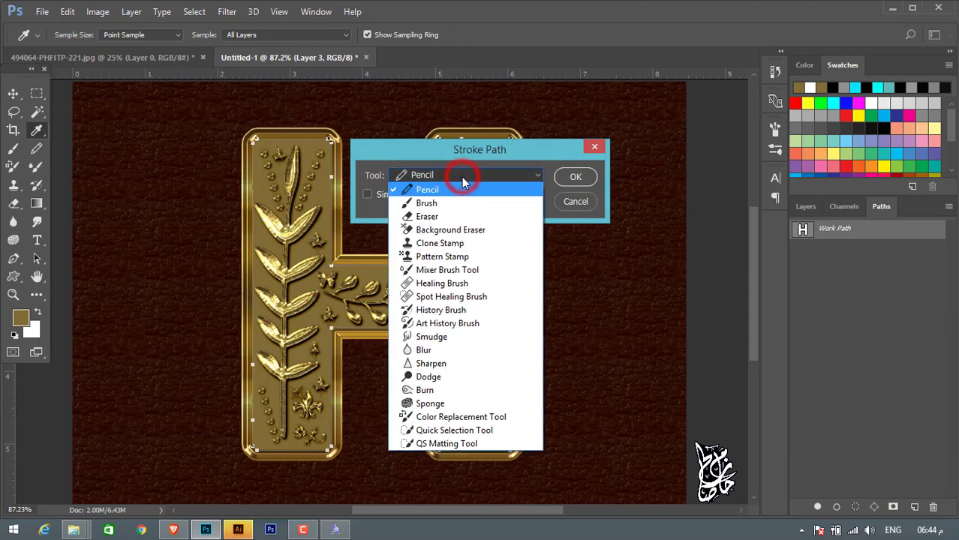
{"action": "left_click", "coordinate": [455, 207]}
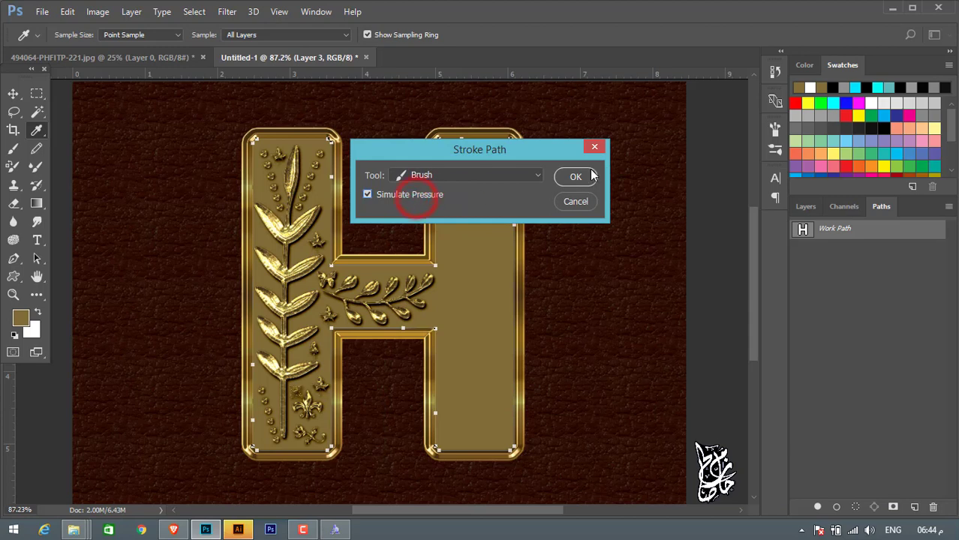
{"action": "left_click", "coordinate": [575, 178]}
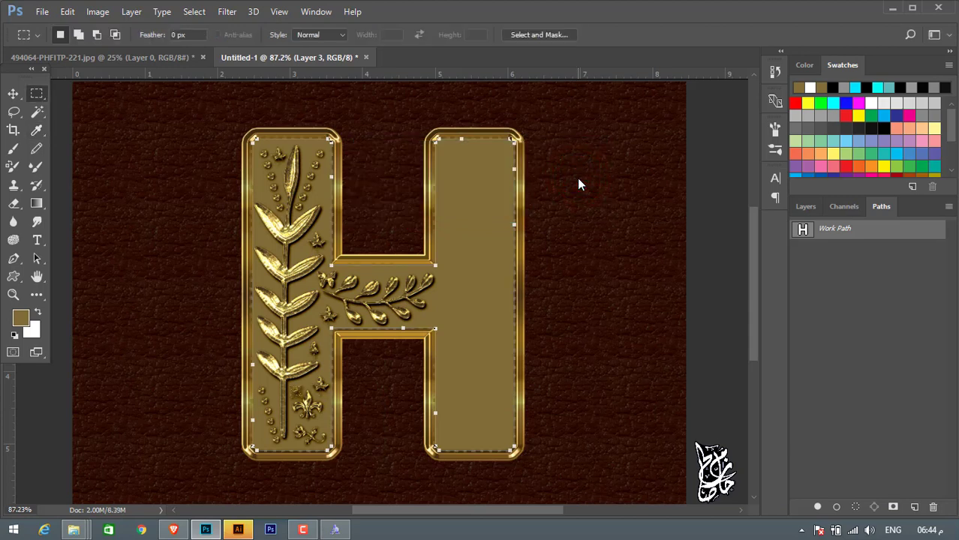
- Give Layer 3 a Bevel & Emboss: size 5, shadow colour 3e2900 at 75% opacity
{"action": "left_click", "coordinate": [843, 263]}
{"action": "left_click", "coordinate": [805, 207]}
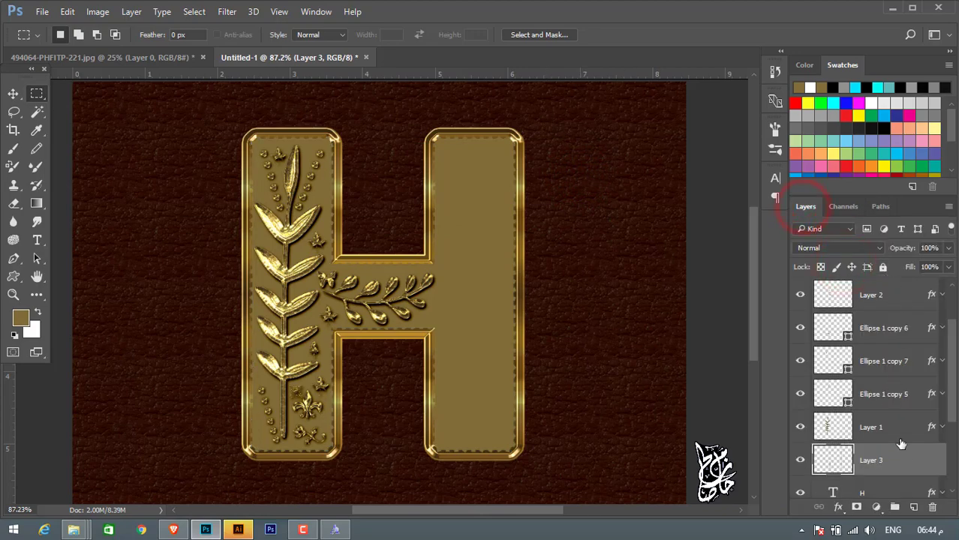
{"action": "left_click", "coordinate": [914, 461]}
{"action": "double_click", "coordinate": [915, 460]}
{"action": "mouse_move", "coordinate": [409, 84]}
{"action": "left_mouse_down"}
{"action": "mouse_move", "coordinate": [626, 135]}
{"action": "mouse_move", "coordinate": [658, 132]}
{"action": "left_mouse_up"}
{"action": "left_click", "coordinate": [520, 193]}
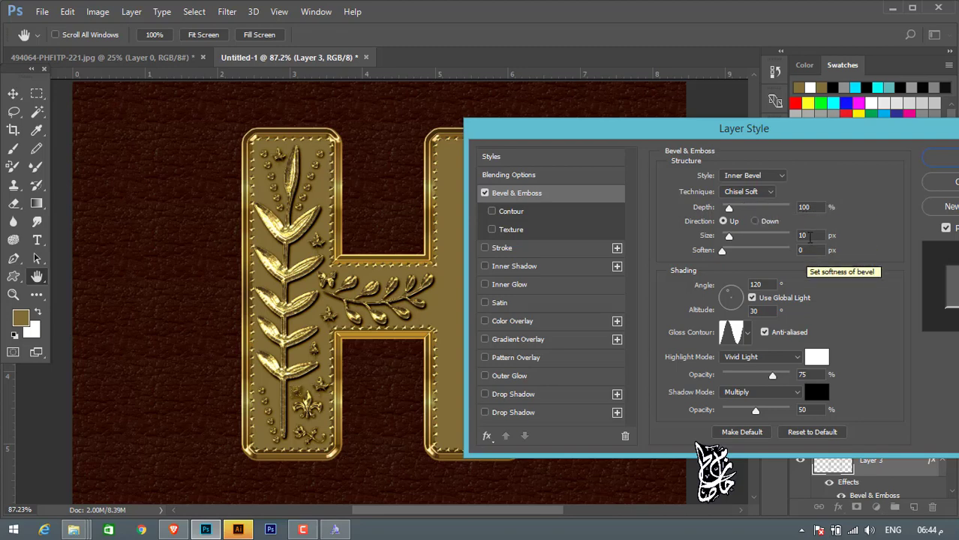
{"action": "left_click", "coordinate": [806, 235]}
{"action": "type", "text": "5"}
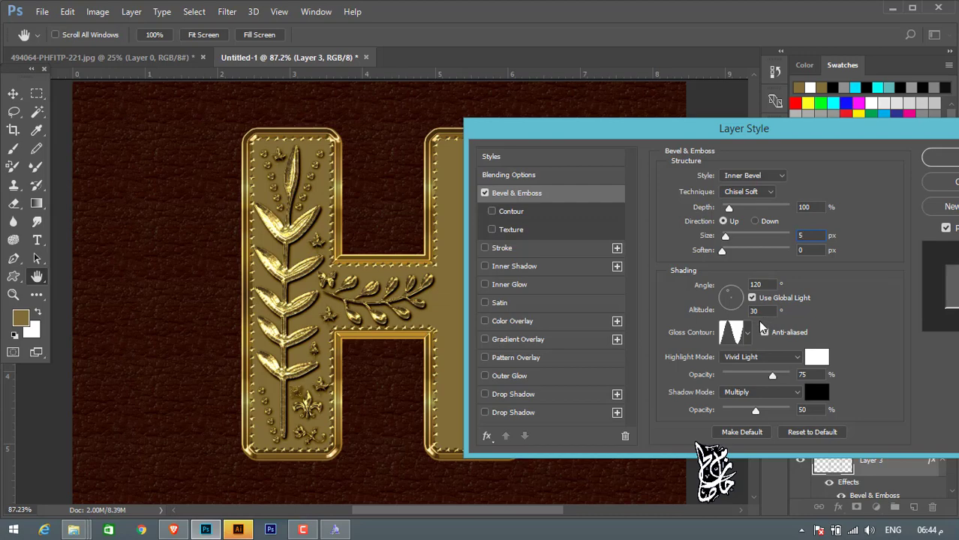
{"action": "left_click", "coordinate": [815, 393]}
{"action": "type", "text": "3e"}
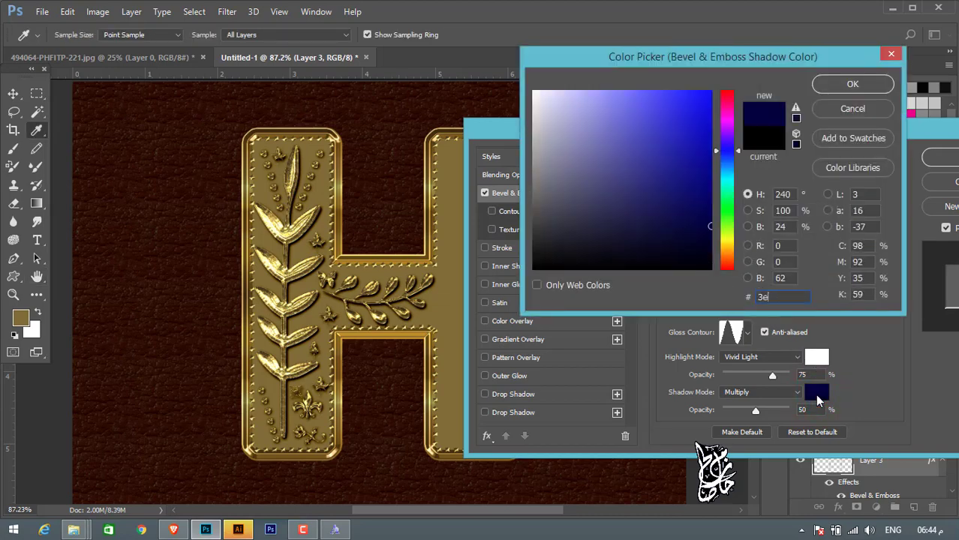
{"action": "type", "text": "29"}
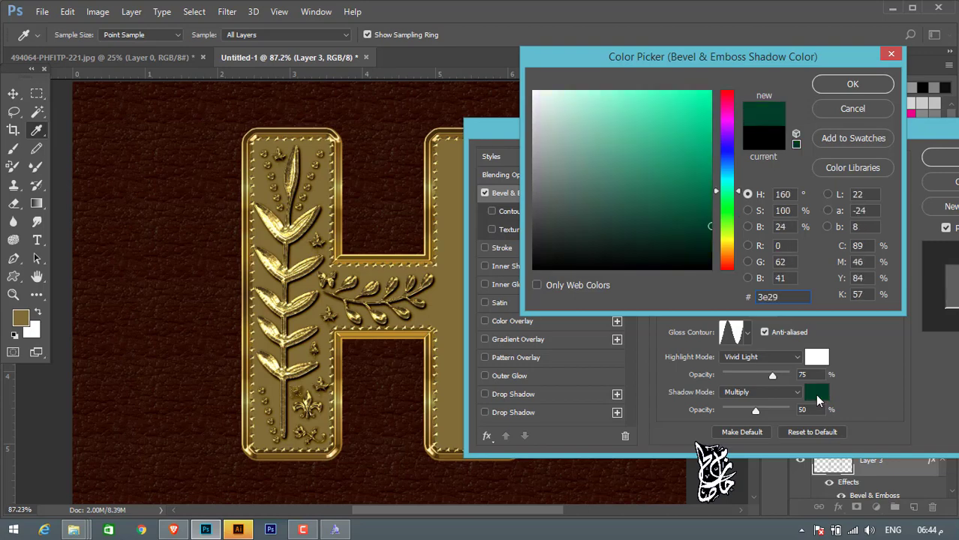
{"action": "type", "text": "00"}
{"action": "left_click", "coordinate": [860, 84]}
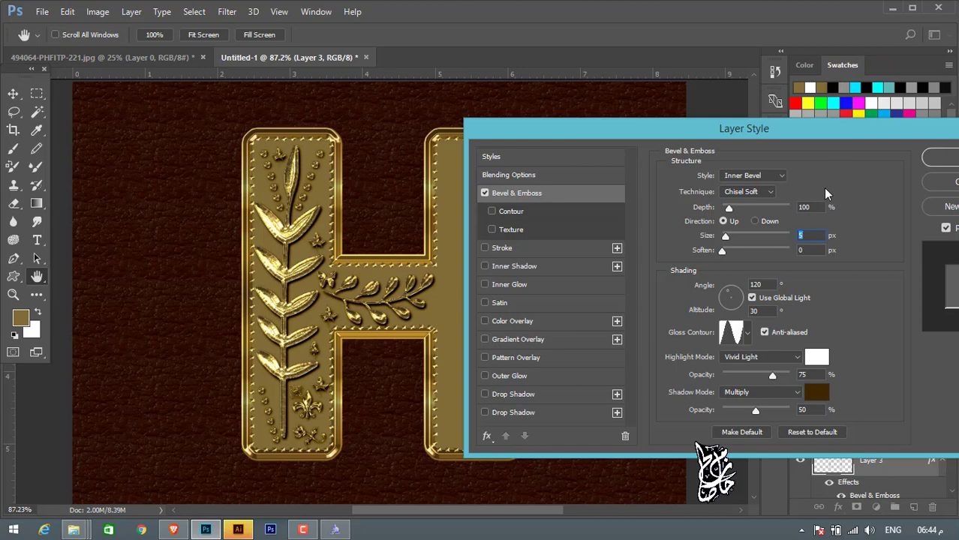
{"action": "left_click", "coordinate": [815, 409]}
{"action": "type", "text": "75"}
- Add a Color Burn drop shadow at 63% opacity, size 1, and apply the styles
{"action": "left_click", "coordinate": [530, 398]}
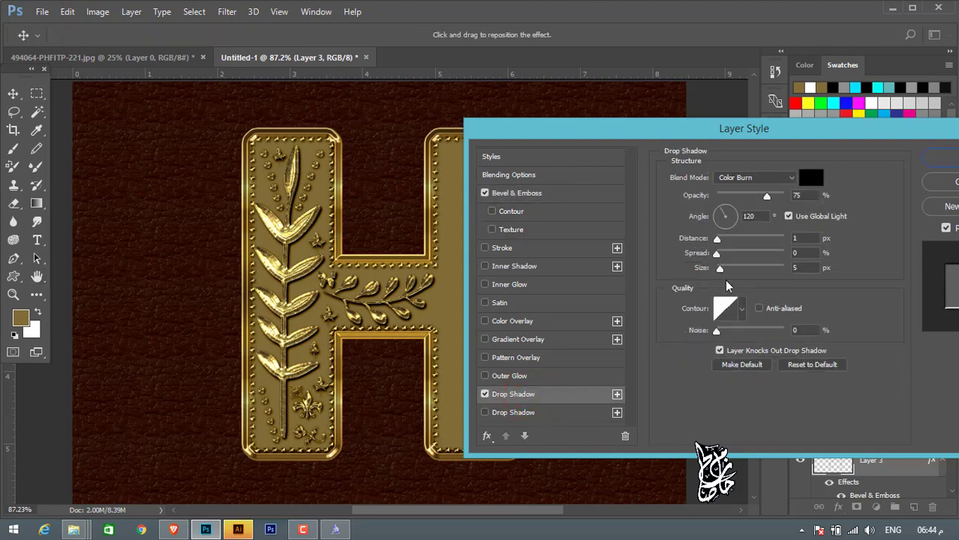
{"action": "left_click", "coordinate": [751, 177]}
{"action": "left_click", "coordinate": [750, 177]}
{"action": "left_click", "coordinate": [807, 195]}
{"action": "type", "text": "63"}
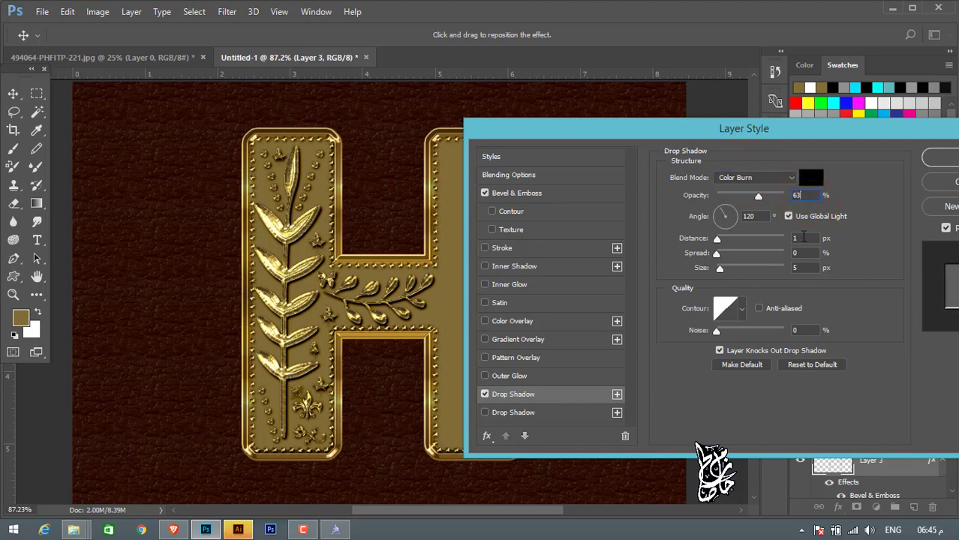
{"action": "left_click", "coordinate": [800, 235]}
{"action": "left_click", "coordinate": [802, 268]}
{"action": "type", "text": "1"}
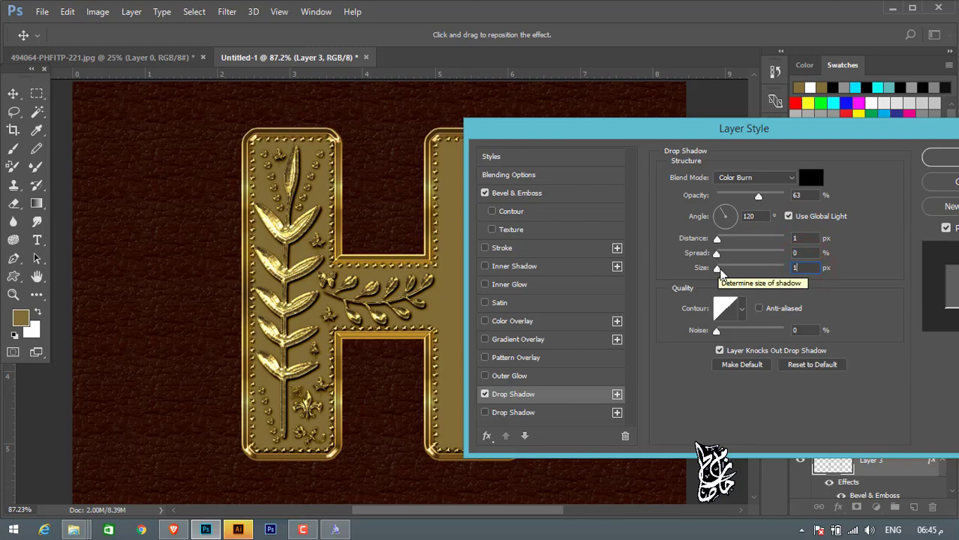
{"action": "left_click", "coordinate": [935, 165]}
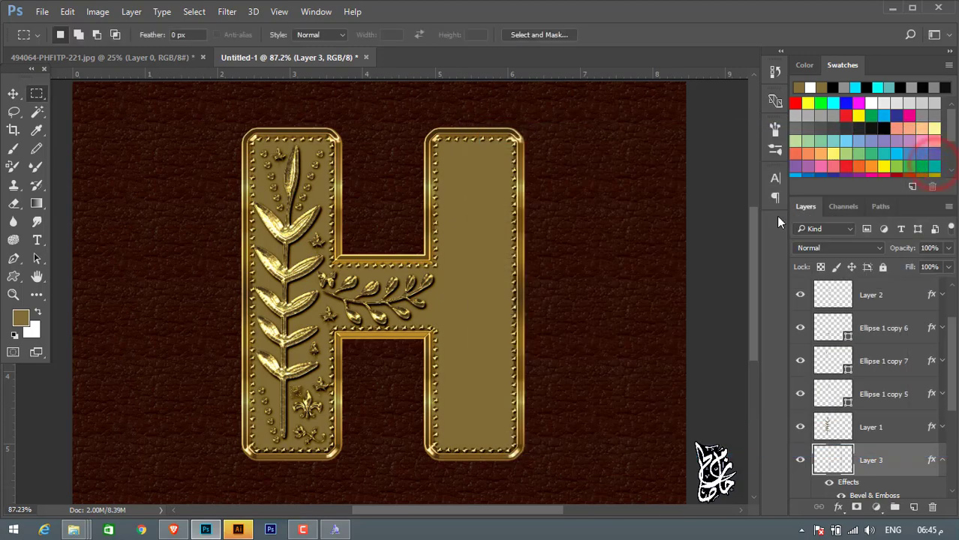
- Add a Color Overlay of #776d38, Normal blend, 100% opacity to Layer 3
{"action": "scroll", "coordinate": [321, 293], "scroll_direction": "up", "scroll_amount": 1}
{"action": "scroll", "coordinate": [321, 293], "scroll_direction": "up", "scroll_amount": 2}
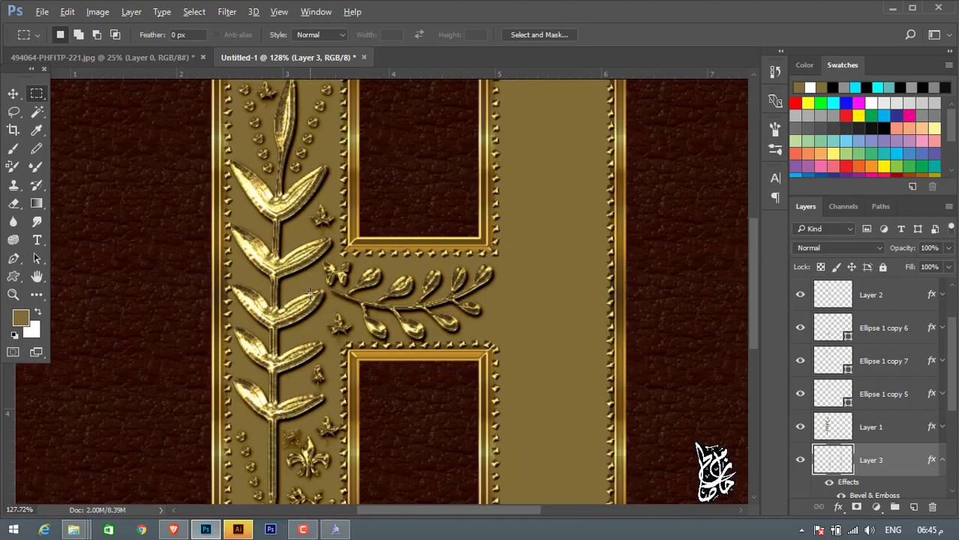
{"action": "scroll", "coordinate": [321, 292], "scroll_direction": "down", "scroll_amount": 2}
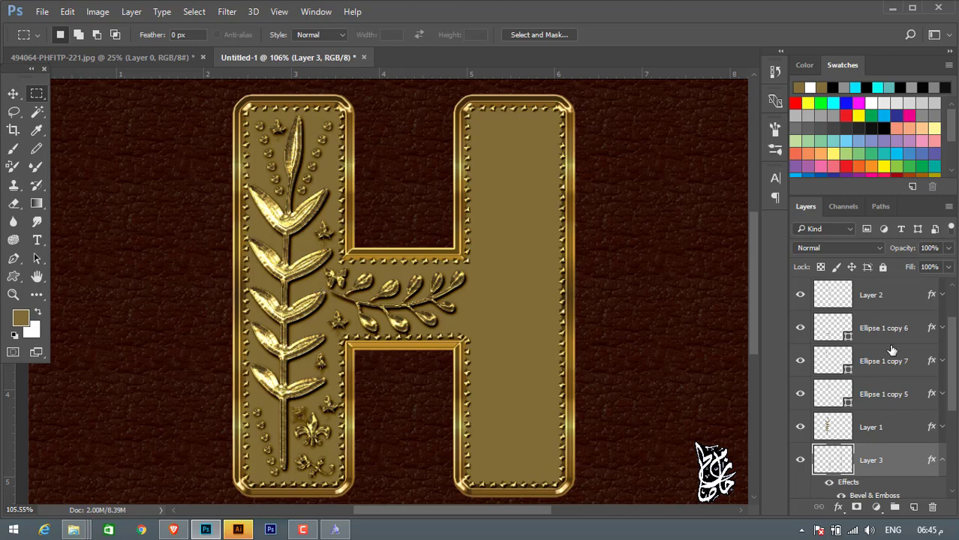
{"action": "scroll", "coordinate": [938, 459], "scroll_direction": "down", "scroll_amount": 2}
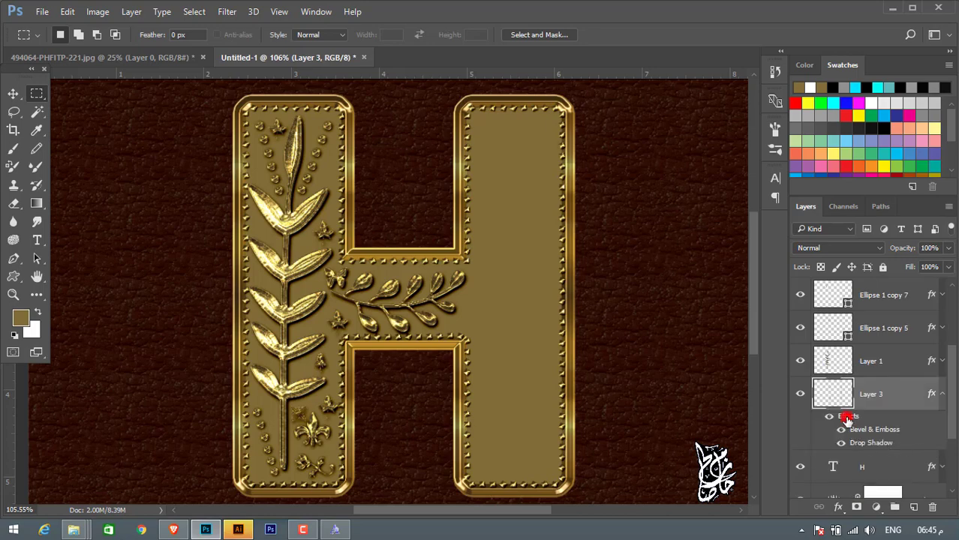
{"action": "double_click", "coordinate": [847, 418]}
{"action": "left_click_drag", "start_coordinate": [424, 62], "coordinate": [713, 96]}
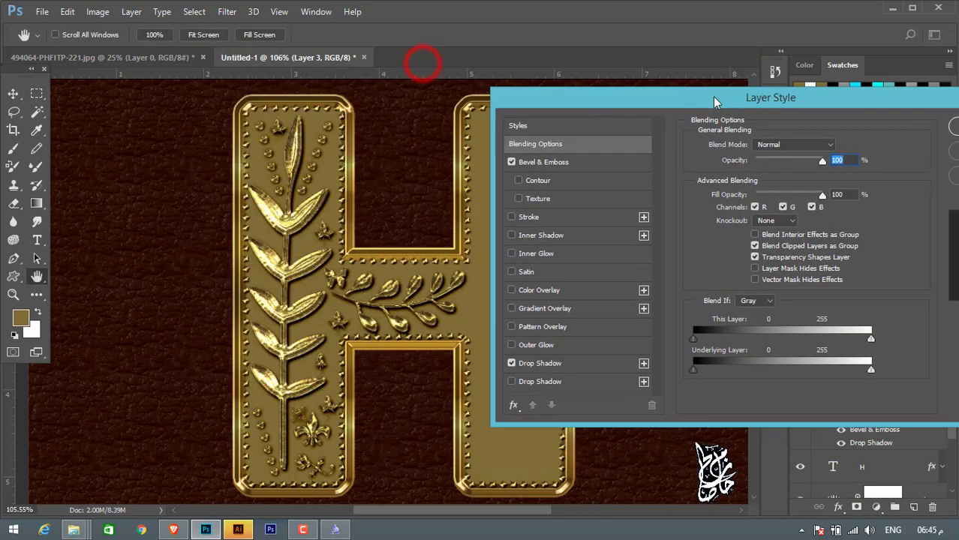
{"action": "left_click", "coordinate": [546, 291]}
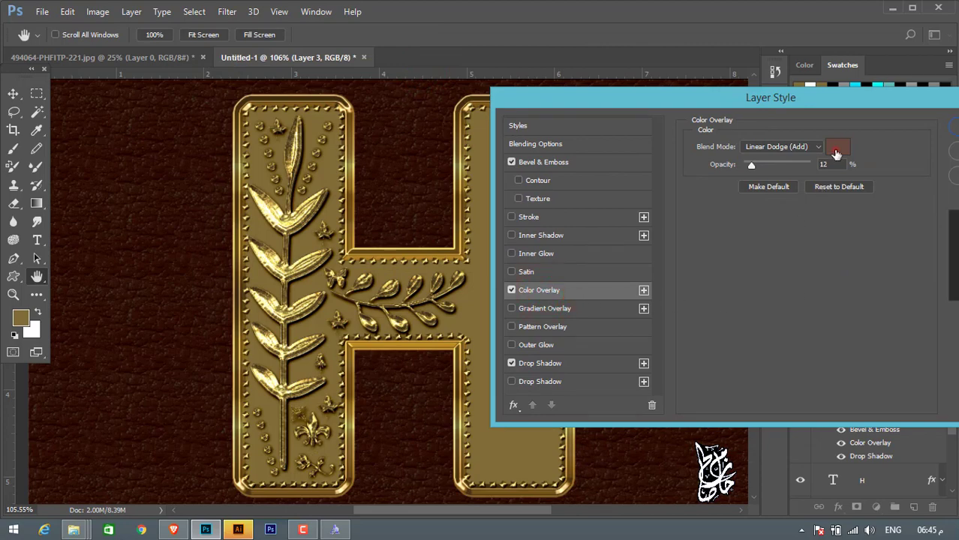
{"action": "left_click", "coordinate": [836, 148]}
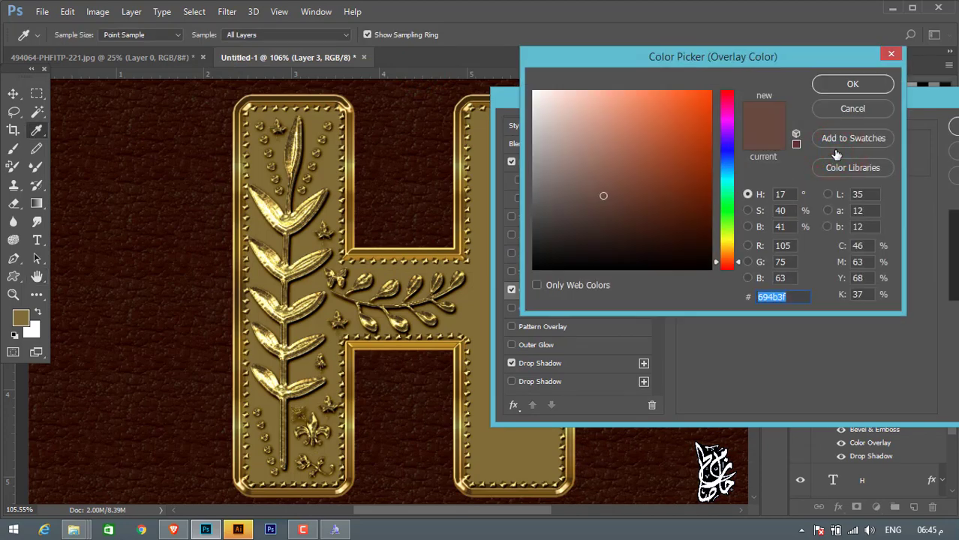
{"action": "type", "text": "776"}
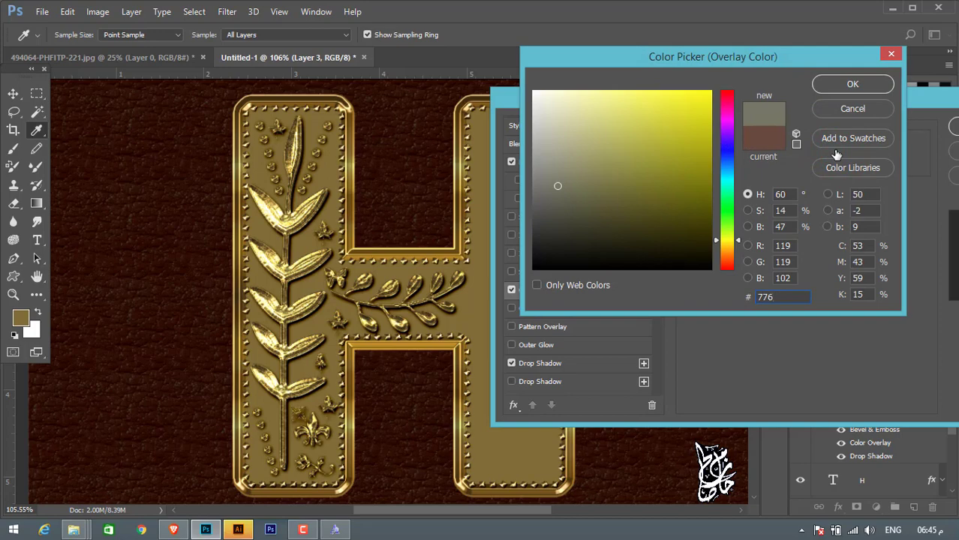
{"action": "type", "text": "d38"}
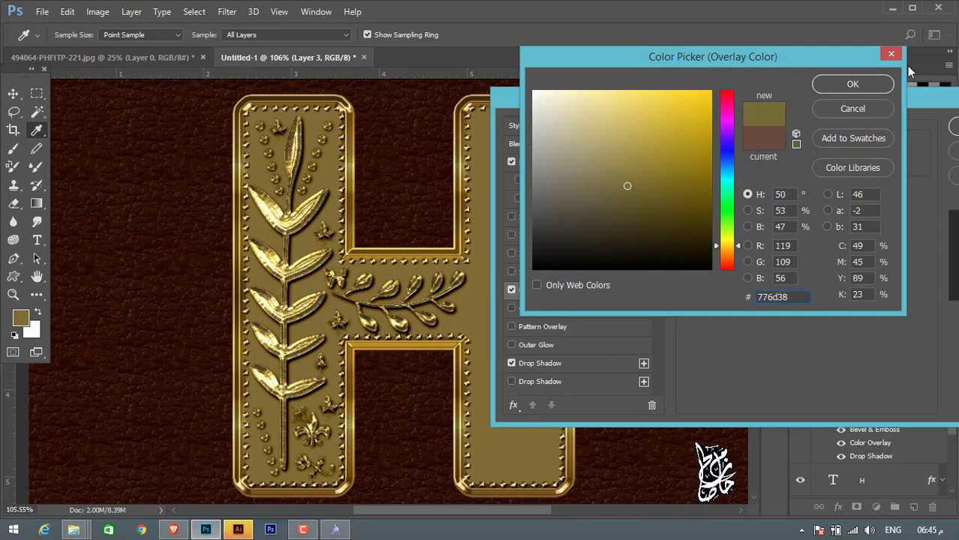
{"action": "left_click", "coordinate": [853, 83]}
{"action": "left_click", "coordinate": [784, 146]}
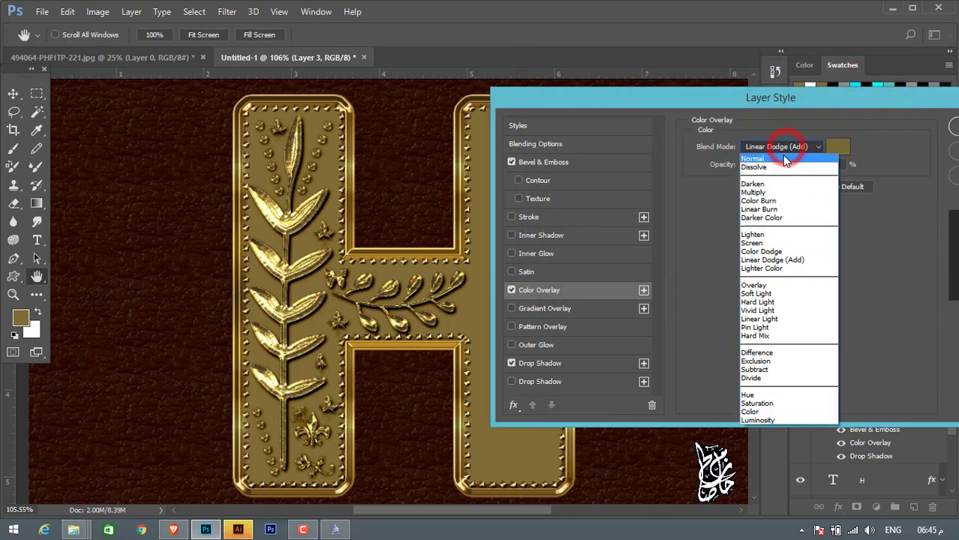
{"action": "left_click", "coordinate": [785, 159]}
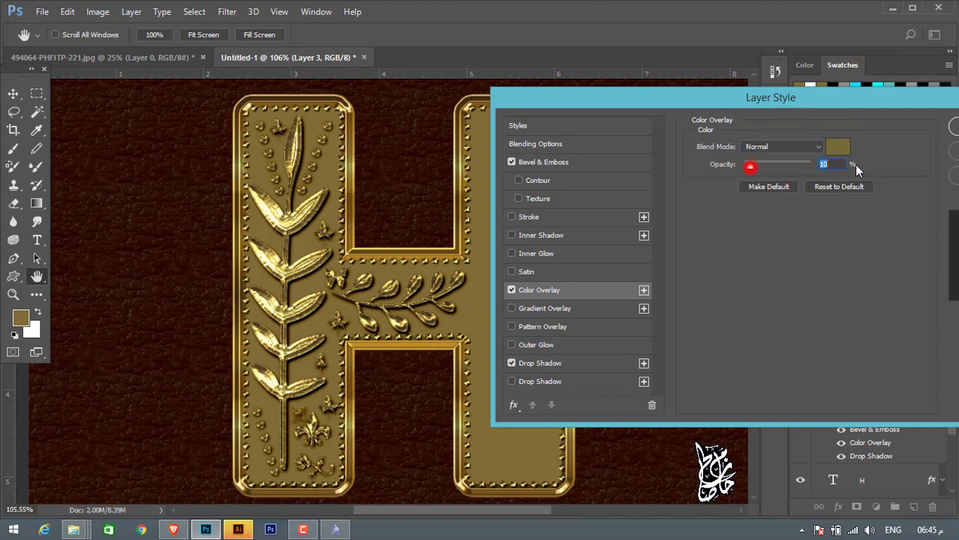
{"action": "left_click_drag", "start_coordinate": [854, 164], "coordinate": [905, 164]}
{"action": "left_click_drag", "start_coordinate": [835, 99], "coordinate": [733, 99]}
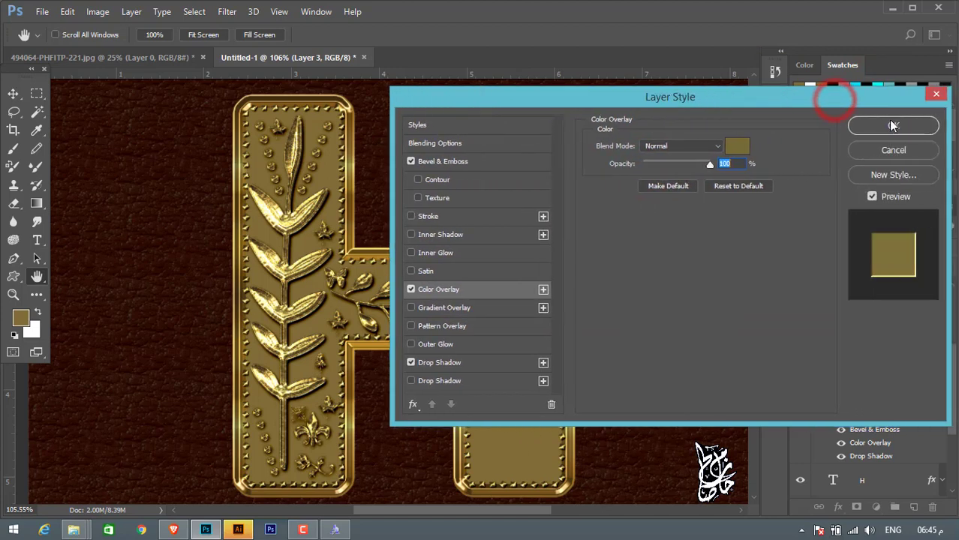
{"action": "left_click", "coordinate": [893, 126]}
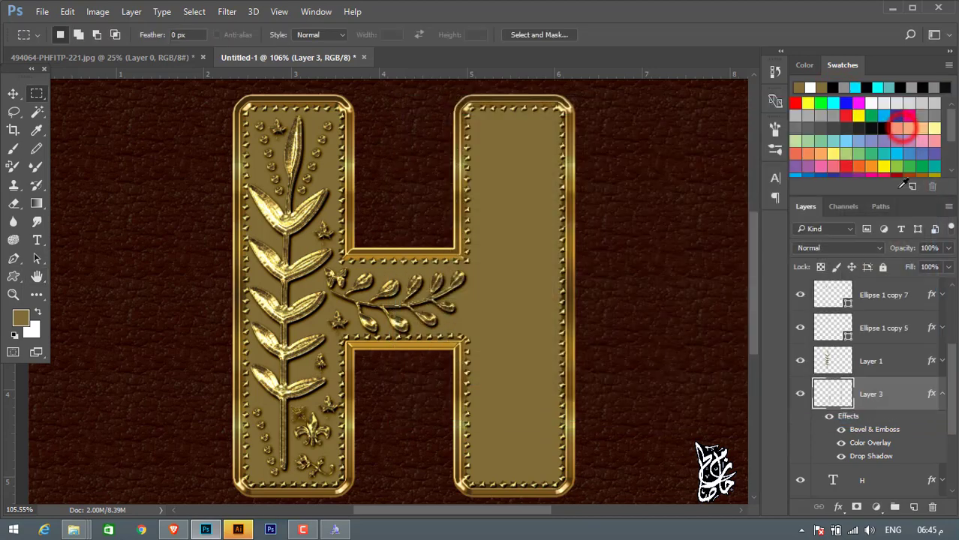
- Rename Layer 3 to Stroke and collapse its effects list
{"action": "left_click", "coordinate": [800, 394]}
{"action": "left_click", "coordinate": [800, 395]}
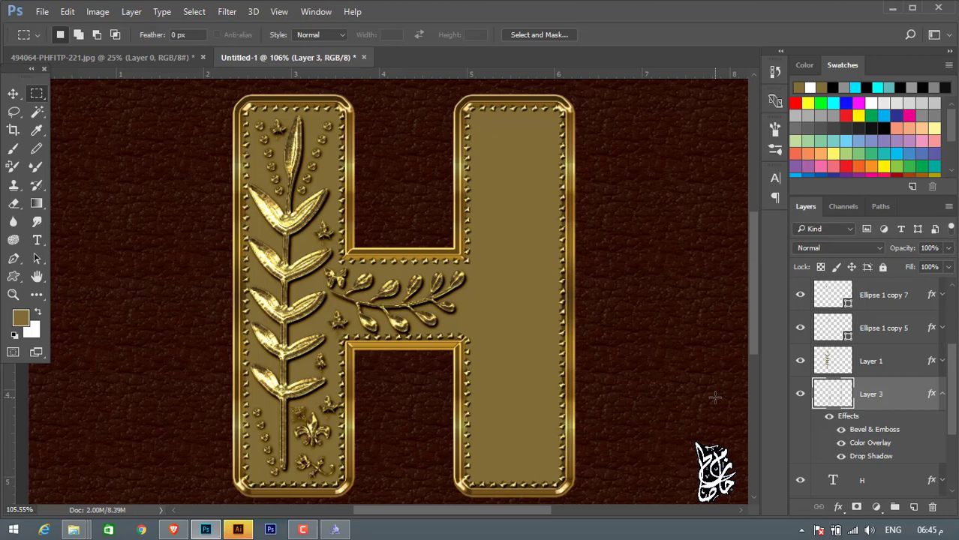
{"action": "double_click", "coordinate": [882, 393]}
{"action": "type", "text": "S"}
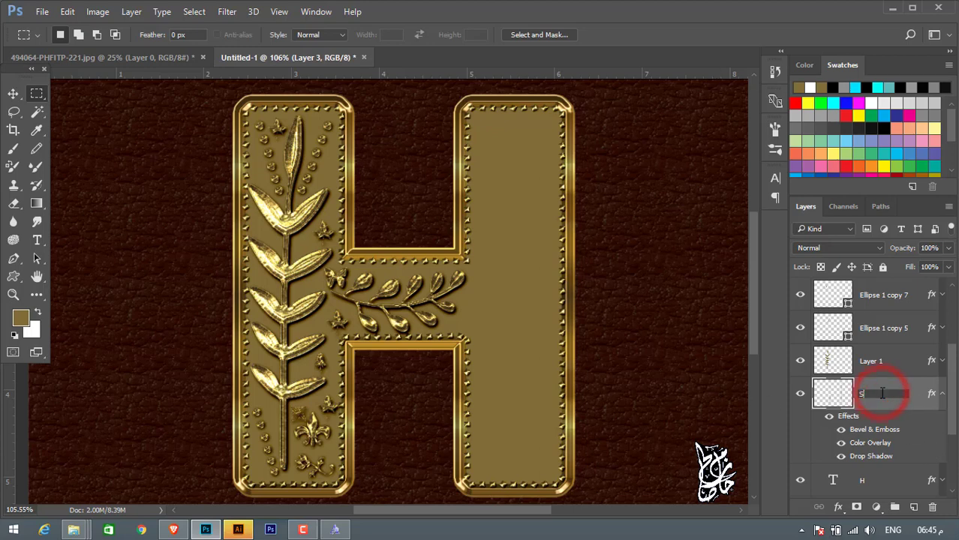
{"action": "type", "text": "trok"}
{"action": "type", "text": "e"}
{"action": "key", "text": "Return"}
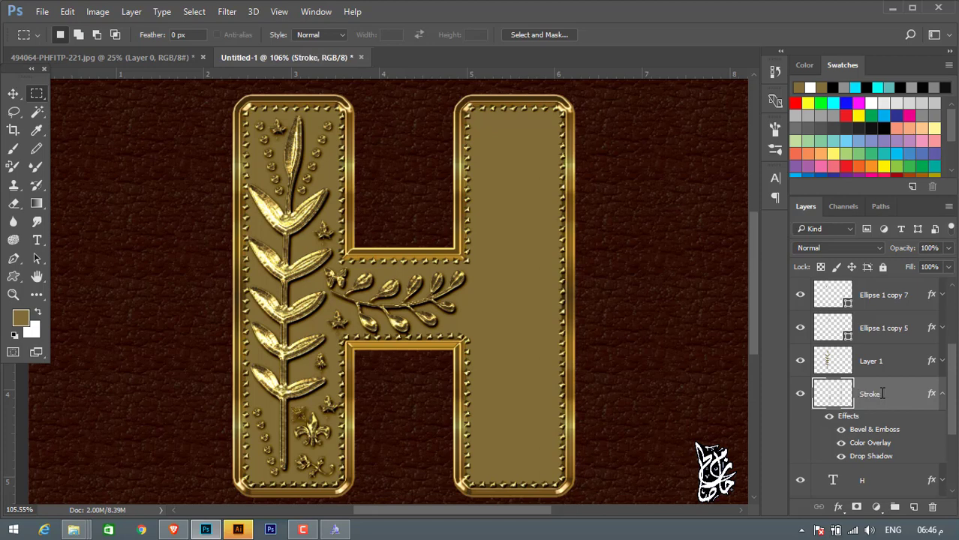
{"action": "left_click", "coordinate": [941, 397]}
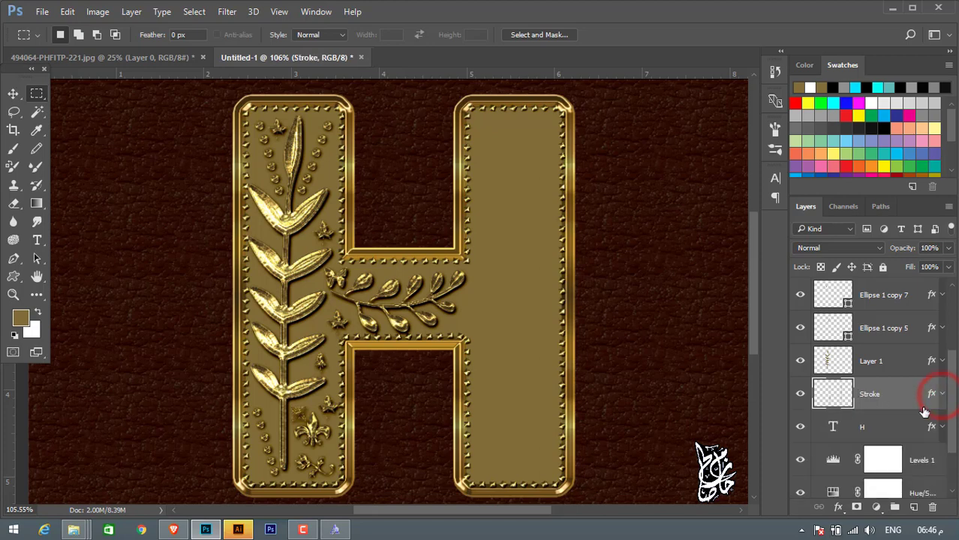
- Rename the H text layer to Text
{"action": "double_click", "coordinate": [857, 426]}
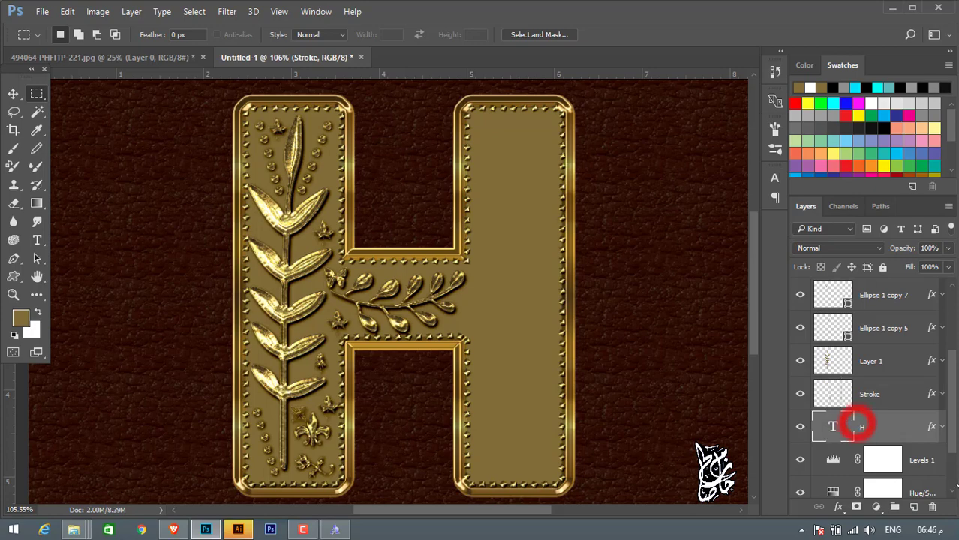
{"action": "left_click", "coordinate": [908, 150]}
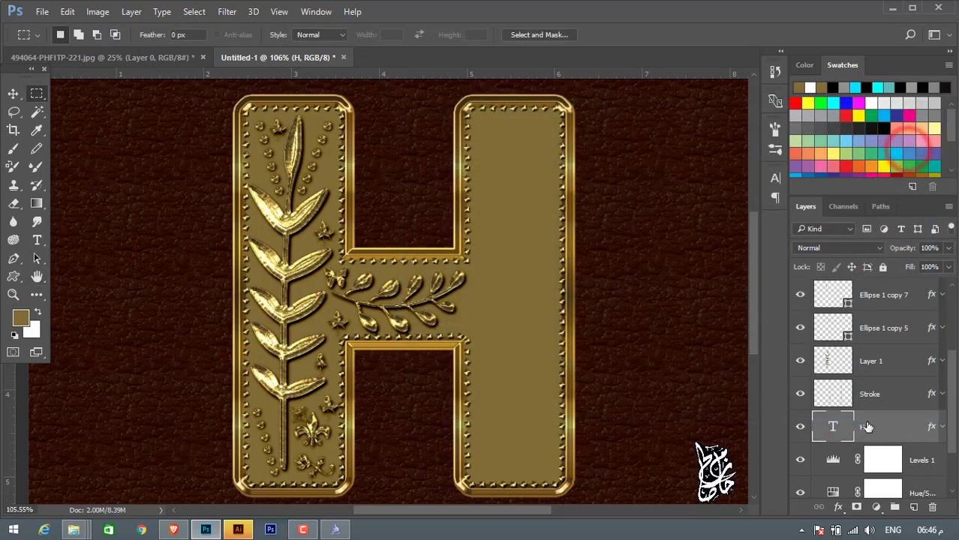
{"action": "double_click", "coordinate": [863, 426]}
{"action": "type", "text": "Text"}
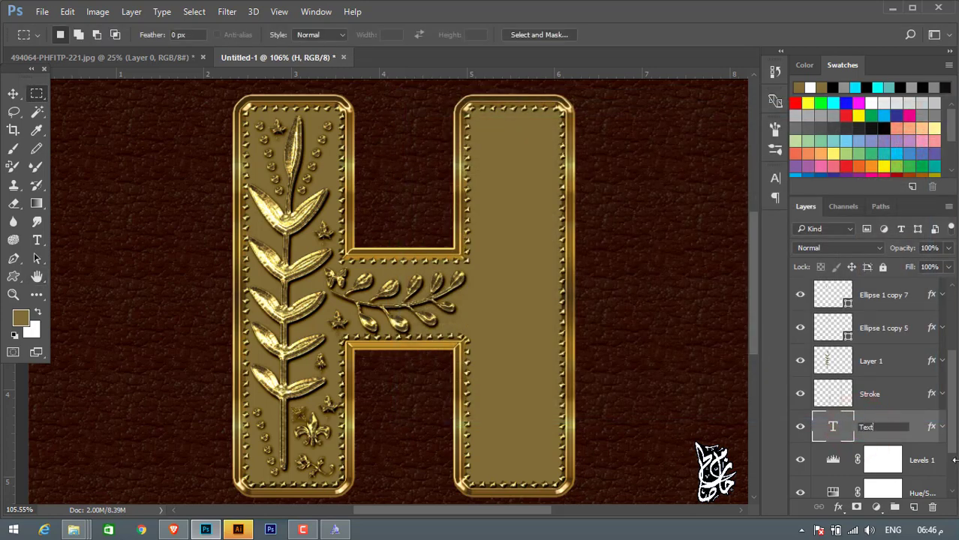
{"action": "key", "text": "Return"}
- Group Levels 1, Hue/Saturation and Layer 0 into a group named BKG
{"action": "scroll", "coordinate": [930, 480], "scroll_direction": "down", "scroll_amount": 2}
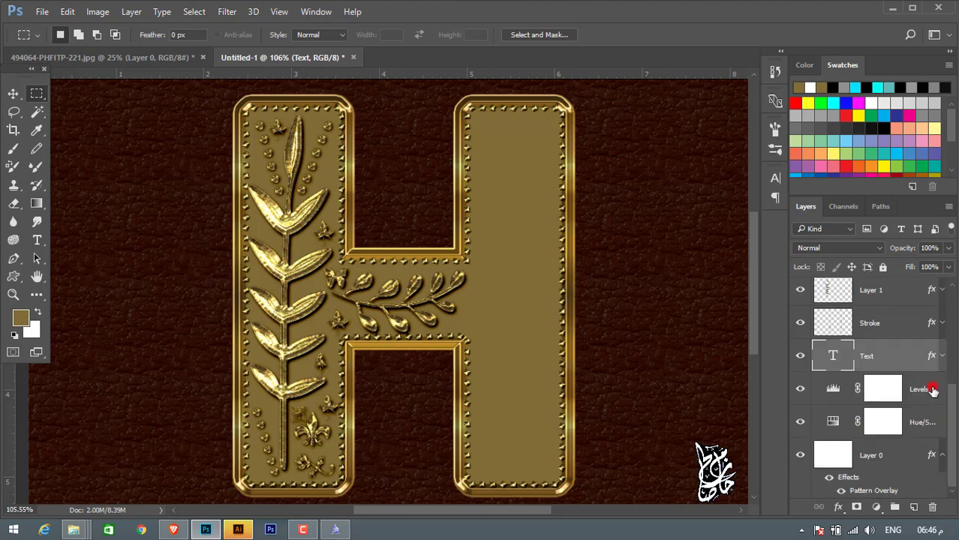
{"action": "left_click", "coordinate": [932, 388]}
{"action": "left_click", "coordinate": [911, 441], "text": "shift"}
{"action": "left_click", "coordinate": [895, 507]}
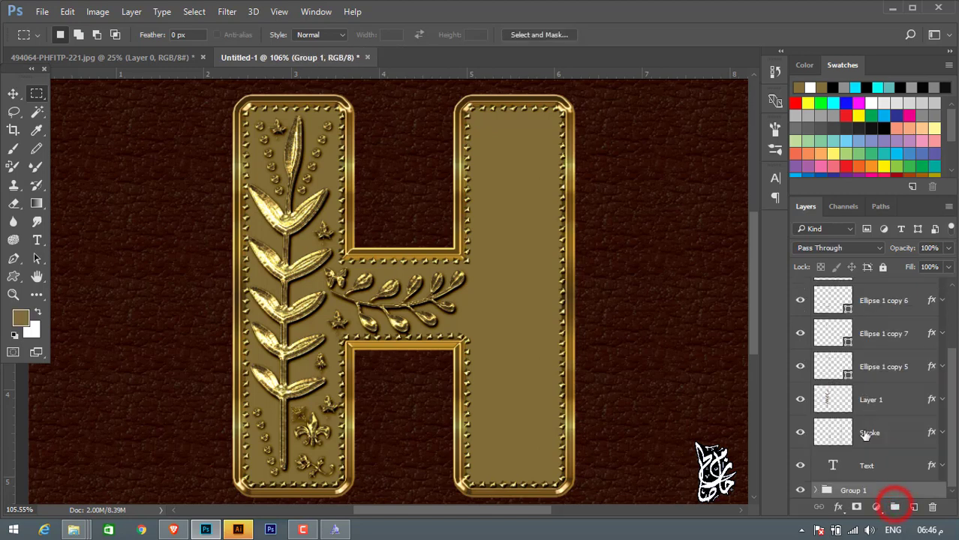
{"action": "double_click", "coordinate": [856, 490]}
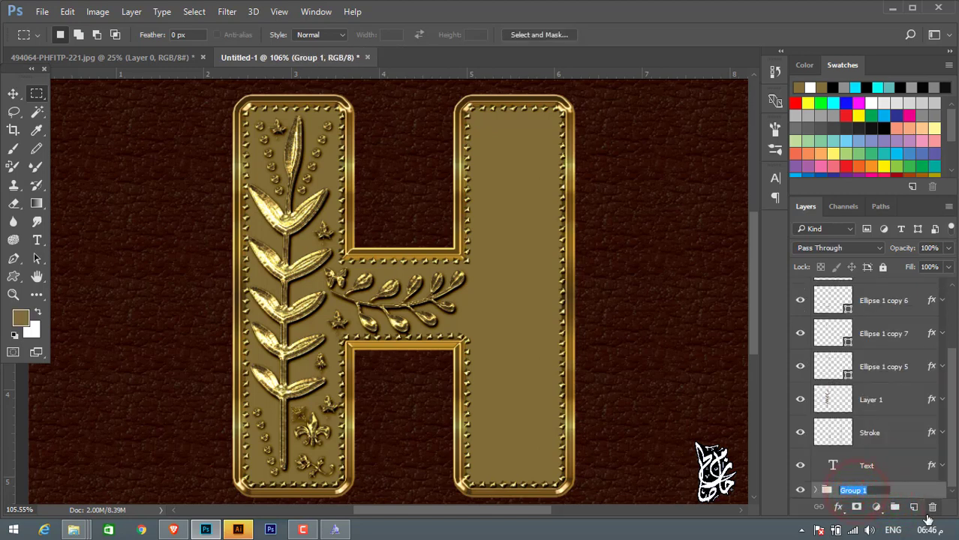
{"action": "type", "text": "BKG"}
{"action": "key", "text": "Return"}
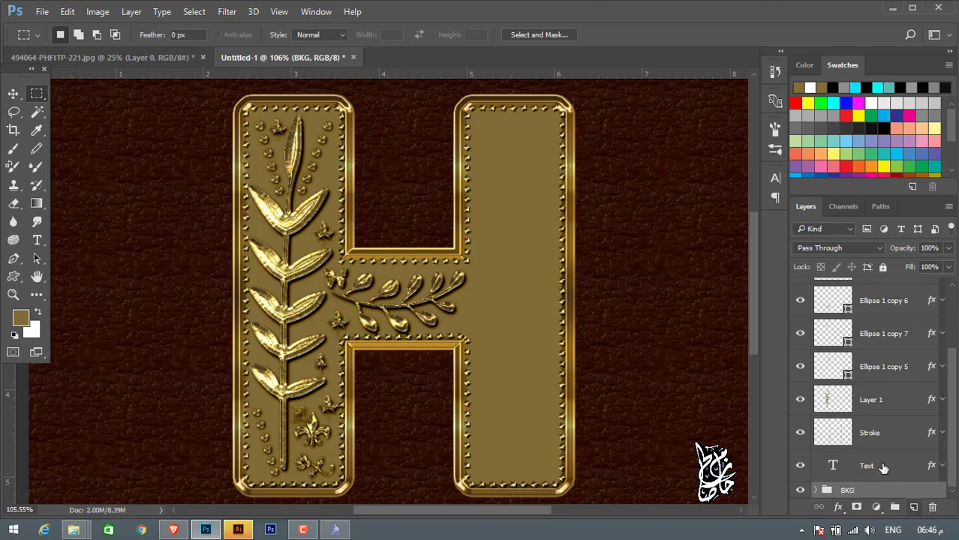
{"action": "scroll", "coordinate": [897, 429], "scroll_direction": "up", "scroll_amount": 2}
{"action": "scroll", "coordinate": [897, 429], "scroll_direction": "up", "scroll_amount": 1}
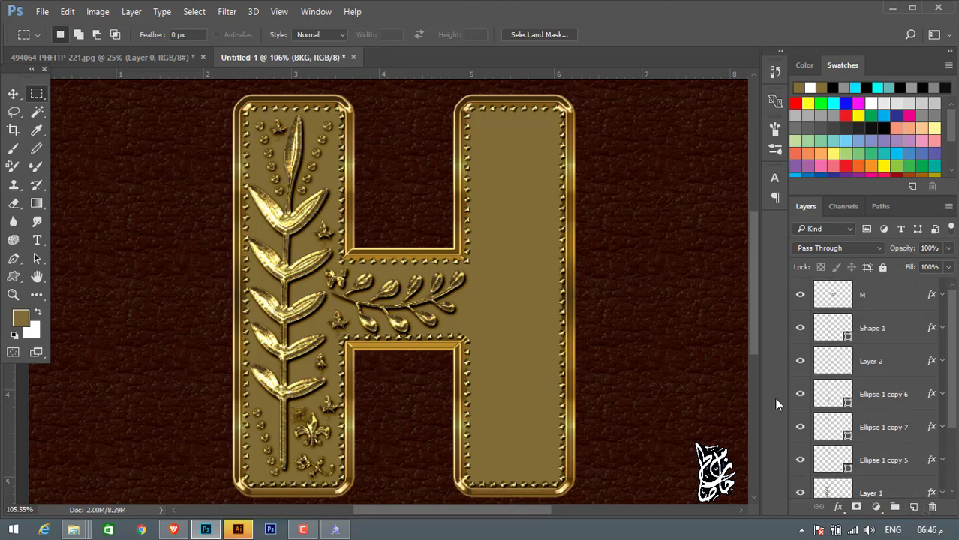
{"action": "scroll", "coordinate": [622, 398], "scroll_direction": "down", "scroll_amount": 1}
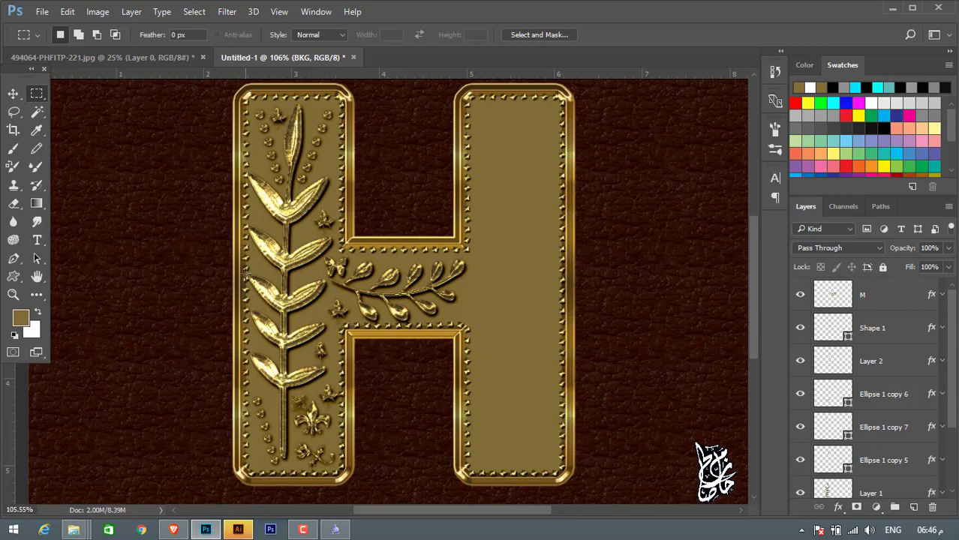
- Lasso the diamond-and-dot row and move it into the H document between Layer 1 and Stroke
{"action": "left_click", "coordinate": [153, 57]}
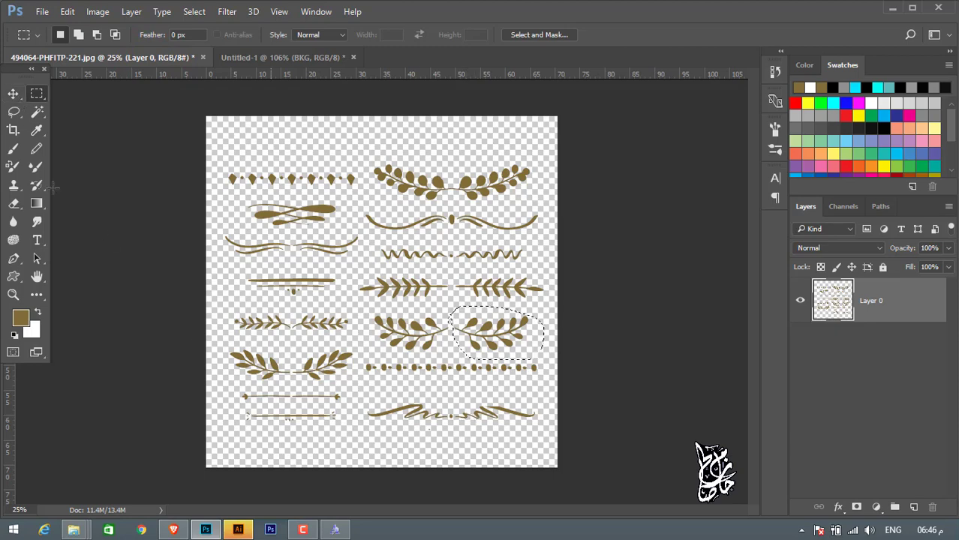
{"action": "left_click", "coordinate": [14, 114]}
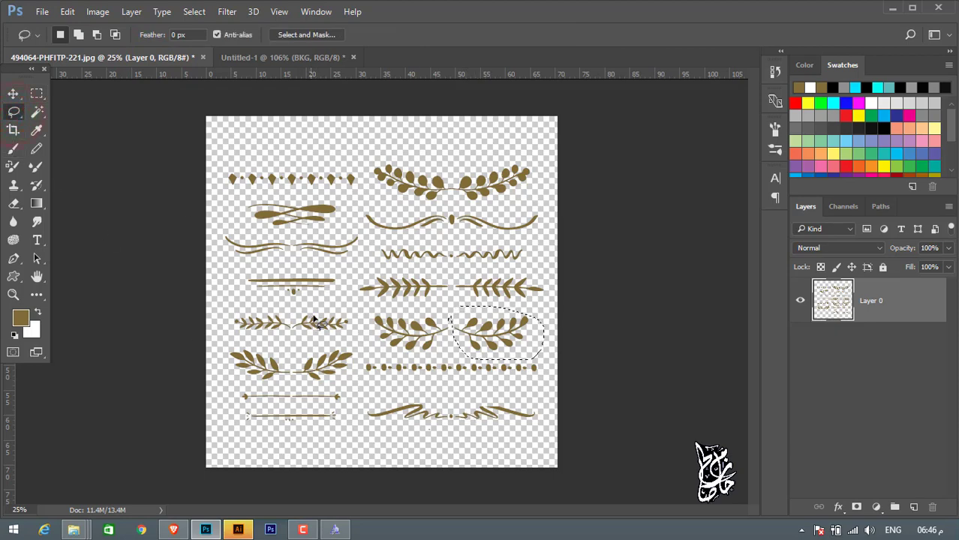
{"action": "left_click", "coordinate": [210, 161]}
{"action": "mouse_move", "coordinate": [349, 156]}
{"action": "left_mouse_down"}
{"action": "mouse_move", "coordinate": [324, 193]}
{"action": "mouse_move", "coordinate": [350, 165]}
{"action": "mouse_move", "coordinate": [353, 181]}
{"action": "mouse_move", "coordinate": [308, 253]}
{"action": "mouse_move", "coordinate": [303, 318]}
{"action": "left_mouse_up"}
{"action": "key", "text": "v"}
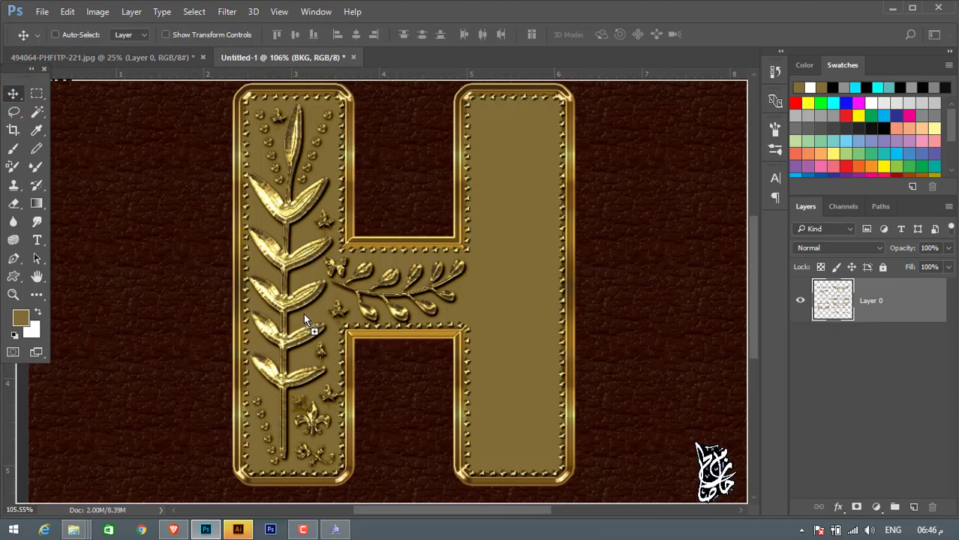
{"action": "mouse_move", "coordinate": [346, 281]}
{"action": "left_mouse_down"}
{"action": "mouse_move", "coordinate": [321, 272]}
{"action": "mouse_move", "coordinate": [225, 294]}
{"action": "left_mouse_up"}
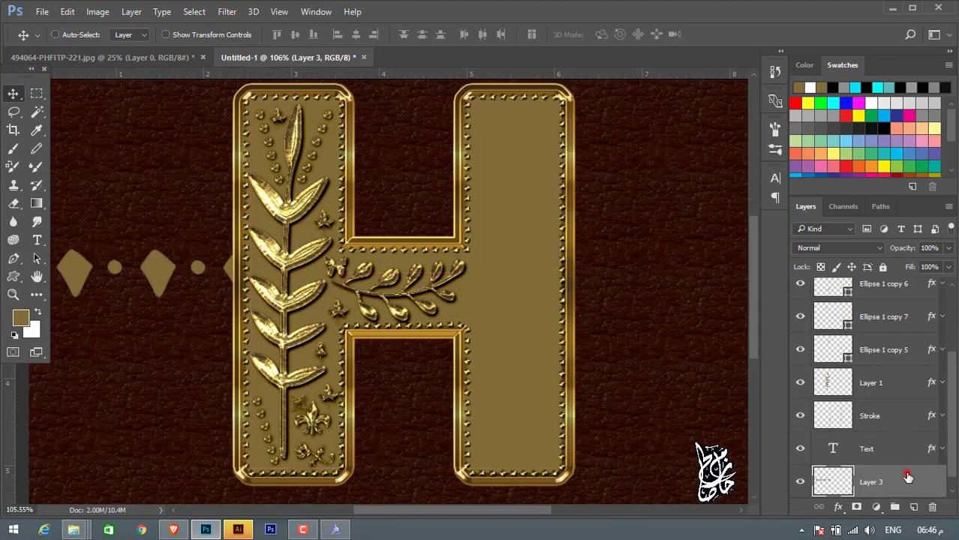
{"action": "left_click_drag", "start_coordinate": [906, 478], "coordinate": [894, 405]}
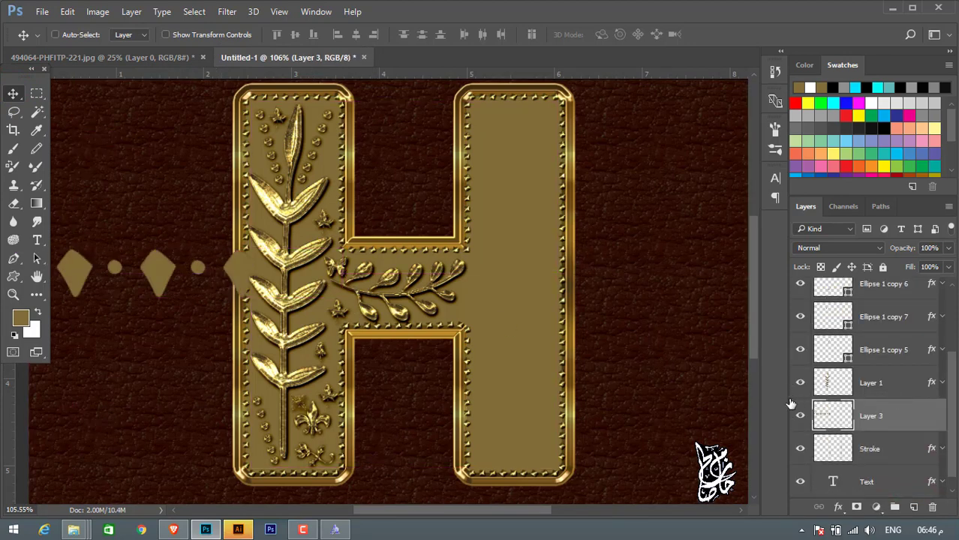
- Scale the ornament row to about 19% and place it along the crossbar's top edge
{"action": "key", "text": "ctrl+t"}
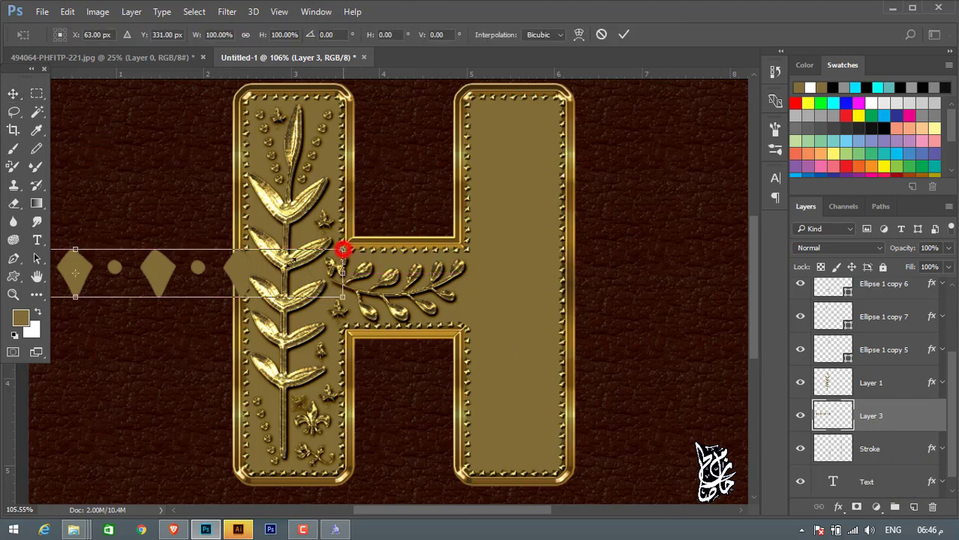
{"action": "mouse_move", "coordinate": [336, 251]}
{"action": "left_mouse_down"}
{"action": "mouse_move", "coordinate": [186, 272]}
{"action": "mouse_move", "coordinate": [436, 256]}
{"action": "mouse_move", "coordinate": [338, 258]}
{"action": "left_mouse_up"}
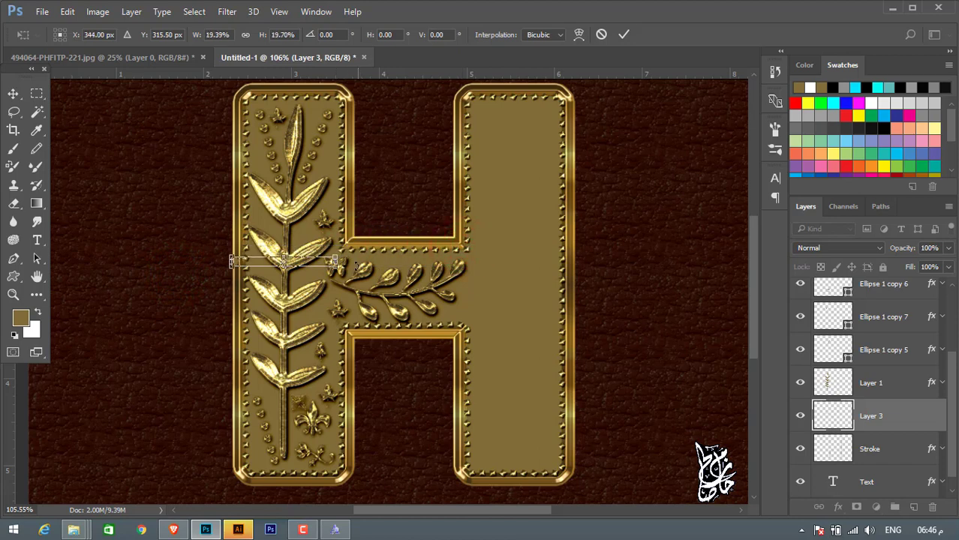
{"action": "left_click_drag", "start_coordinate": [331, 263], "coordinate": [361, 177]}
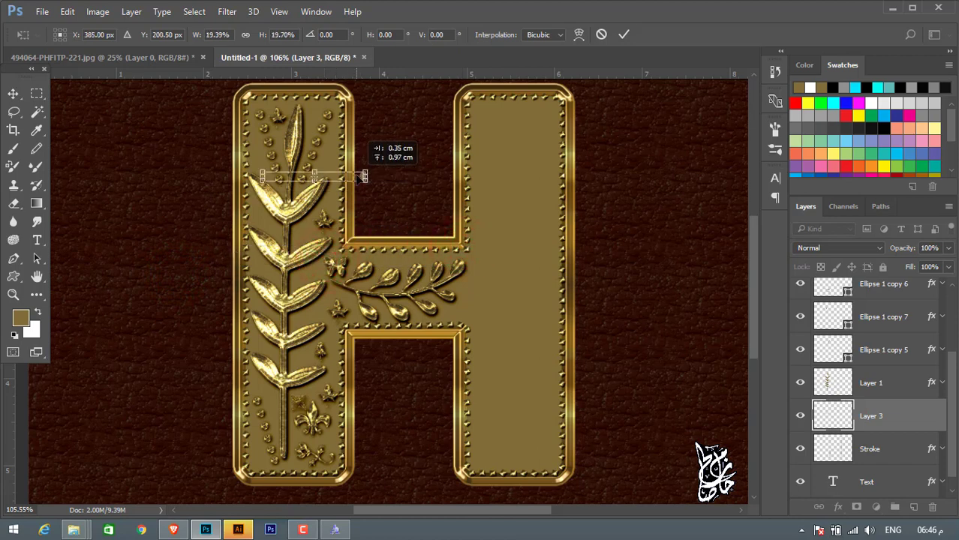
{"action": "left_click_drag", "start_coordinate": [361, 210], "coordinate": [451, 259]}
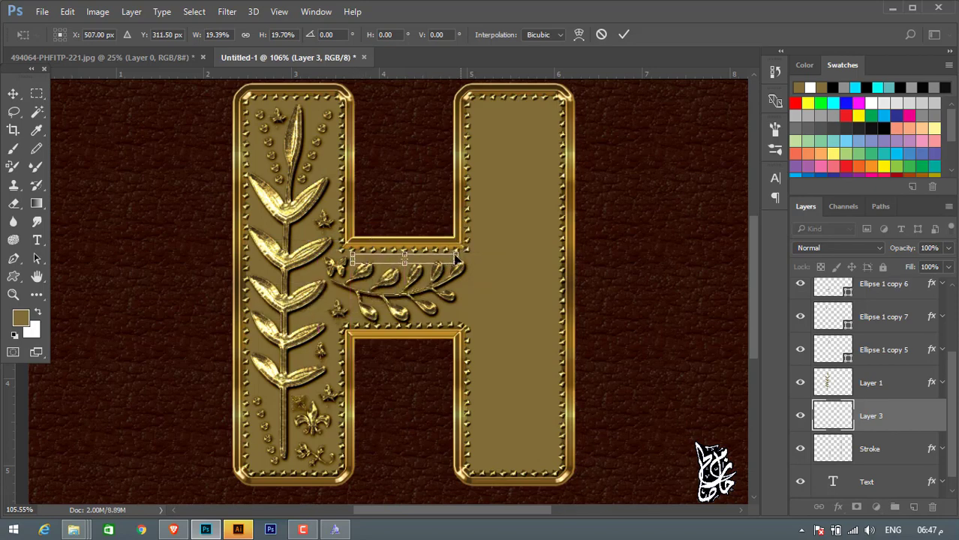
{"action": "double_click", "coordinate": [439, 260]}
- Paste the copied gold layer style onto the new ornament Layer 3
{"action": "right_click", "coordinate": [886, 415]}
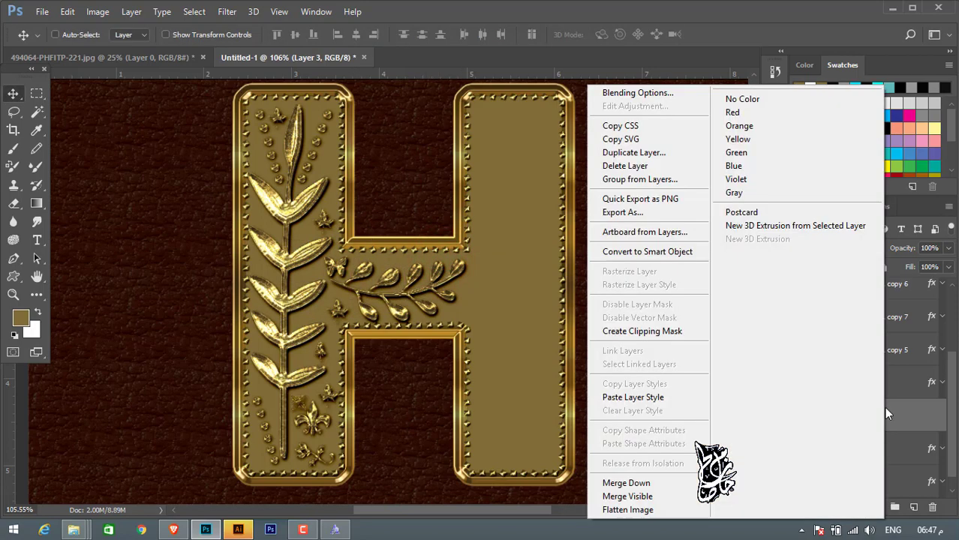
{"action": "left_click", "coordinate": [632, 397]}
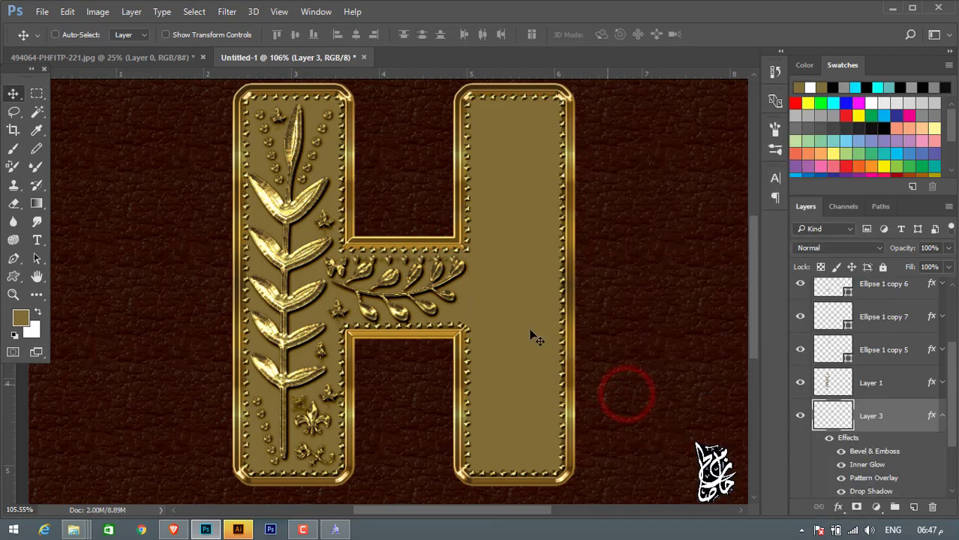
{"action": "scroll", "coordinate": [487, 300], "scroll_direction": "up", "scroll_amount": 3}
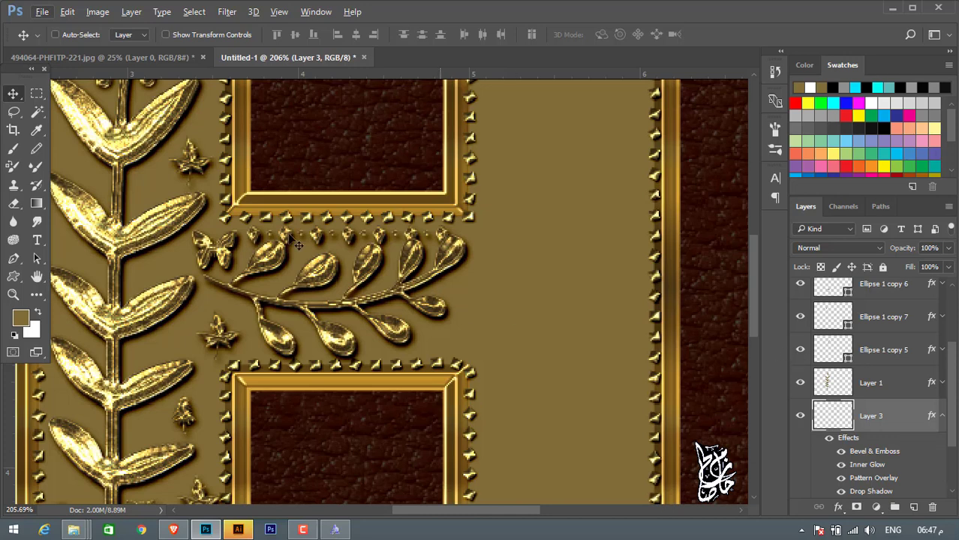
- Shrink the leafy branch on the crossbar to about 85% using Auto-Select
{"action": "left_click", "coordinate": [54, 34]}
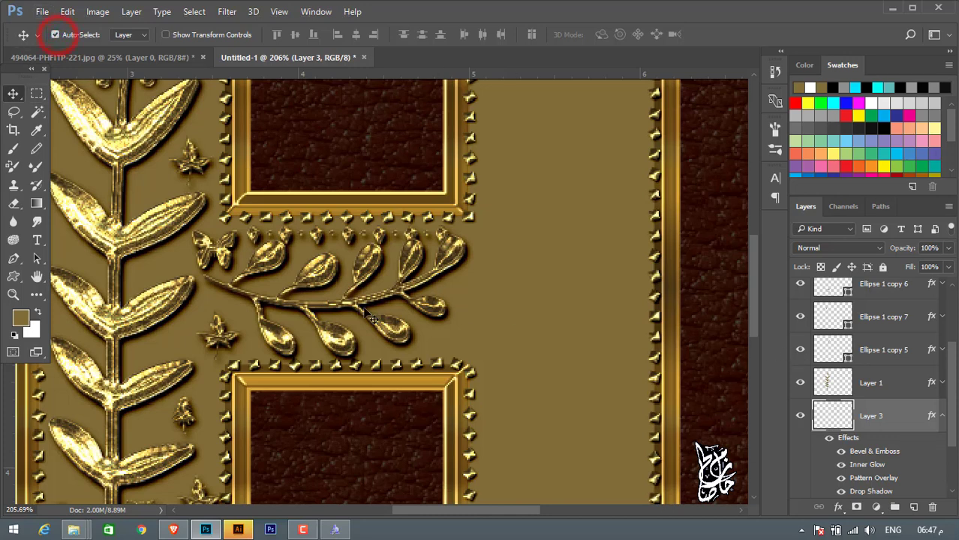
{"action": "left_click", "coordinate": [366, 257]}
{"action": "key", "text": "ctrl+t"}
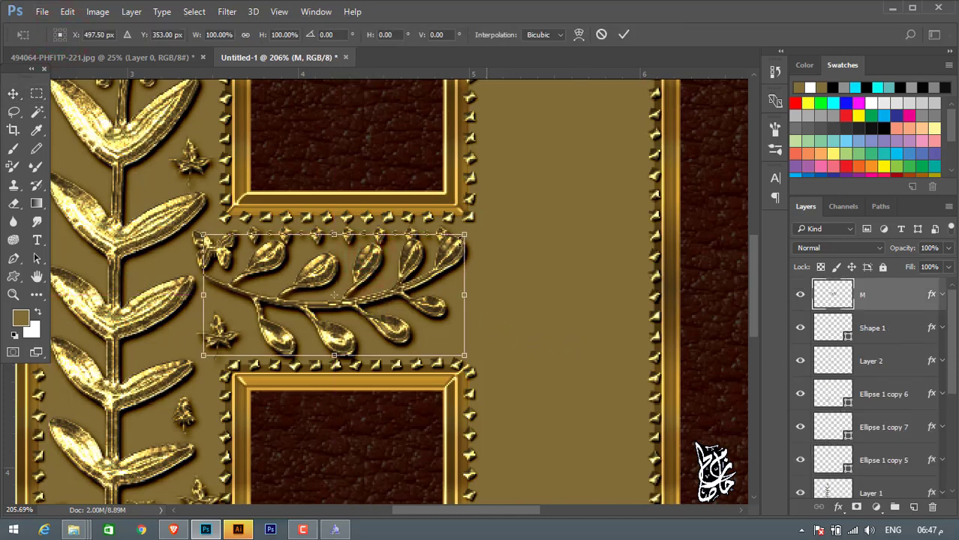
{"action": "left_click_drag", "start_coordinate": [463, 233], "coordinate": [443, 246]}
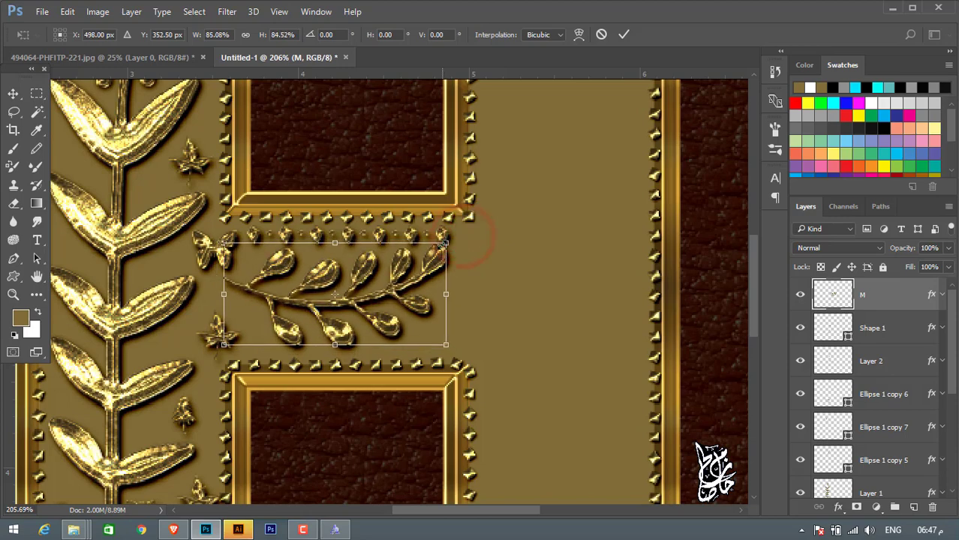
{"action": "left_click_drag", "start_coordinate": [407, 279], "coordinate": [418, 290]}
{"action": "double_click", "coordinate": [415, 286]}
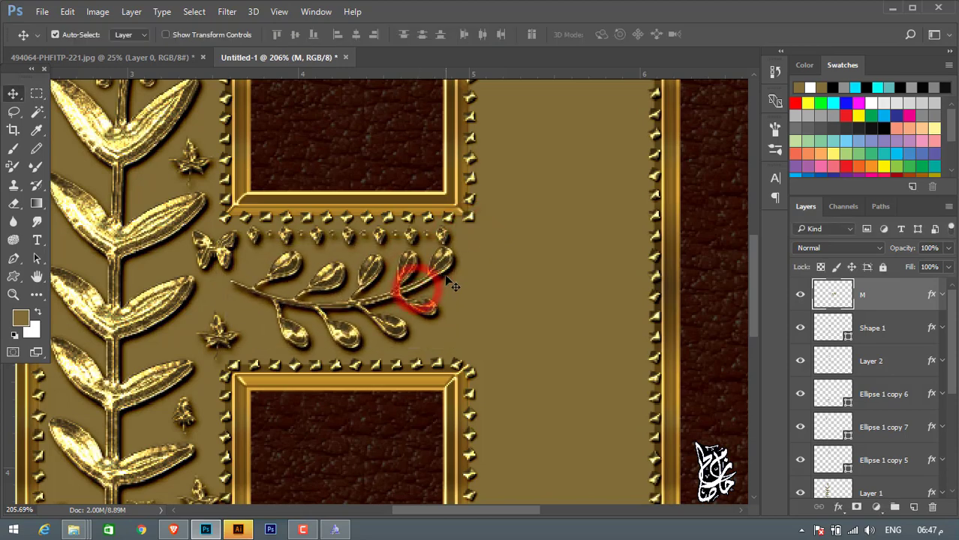
{"action": "left_click", "coordinate": [429, 263]}
- Group the layers Shape 1 through Layer 1 and name the group Decorative
{"action": "scroll", "coordinate": [437, 279], "scroll_direction": "down", "scroll_amount": 4}
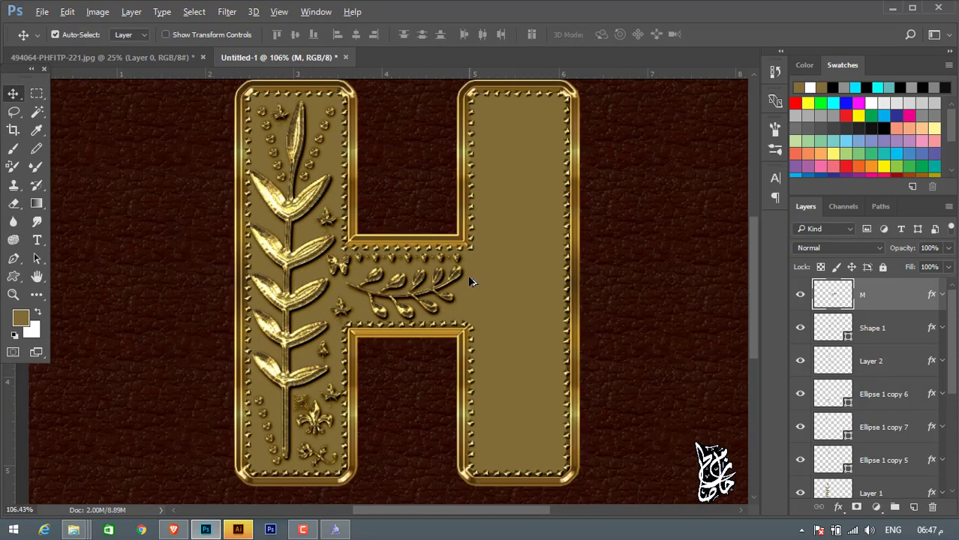
{"action": "scroll", "coordinate": [420, 279], "scroll_direction": "down", "scroll_amount": 1}
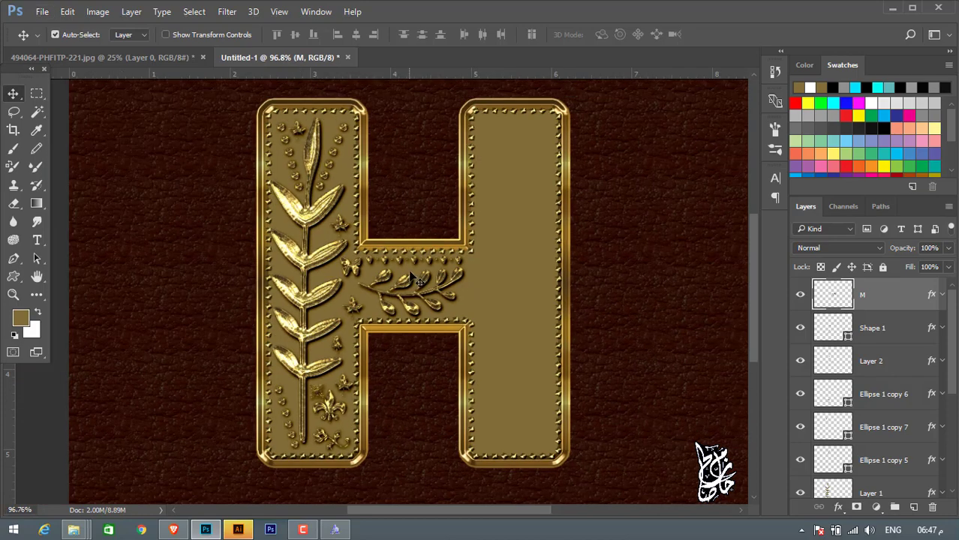
{"action": "left_click", "coordinate": [894, 334]}
{"action": "scroll", "coordinate": [910, 358], "scroll_direction": "down", "scroll_amount": 3}
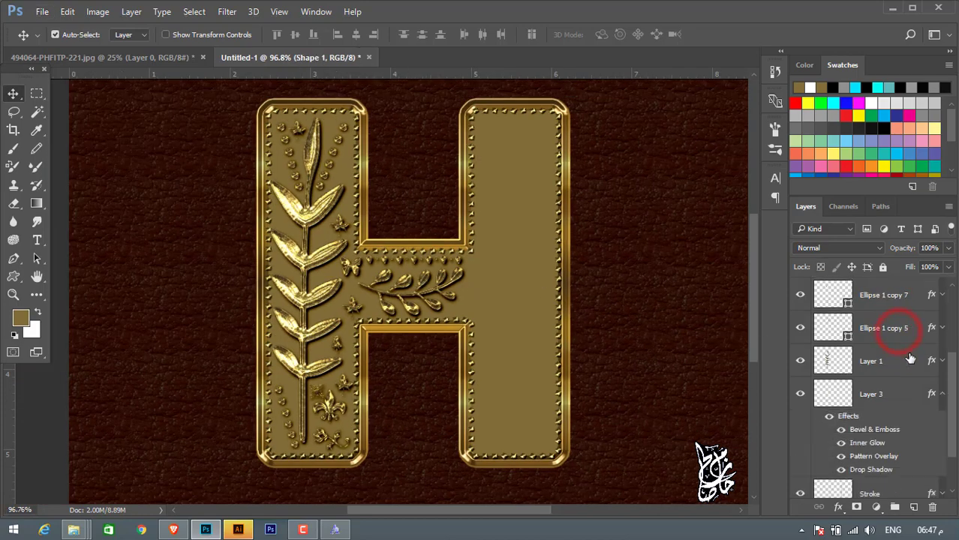
{"action": "left_click", "coordinate": [944, 397]}
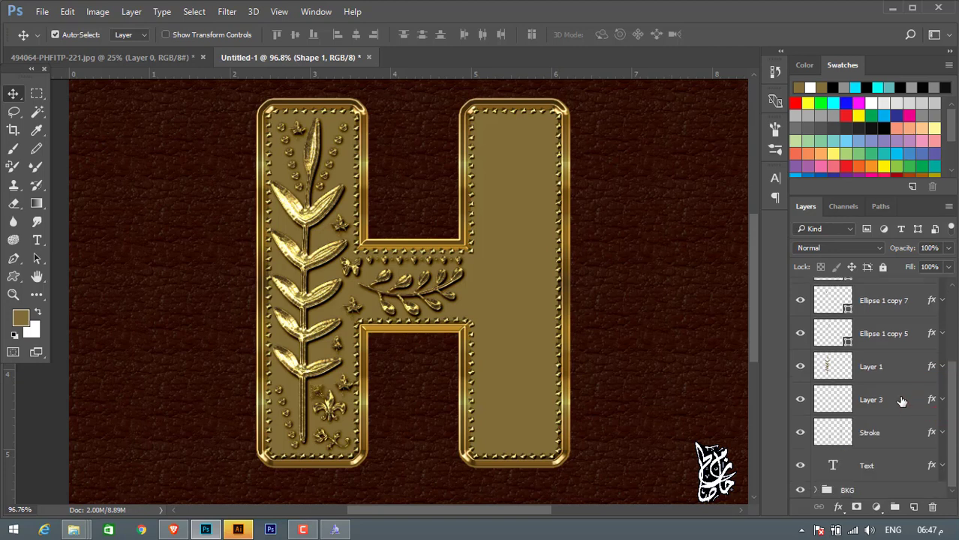
{"action": "left_click", "coordinate": [906, 368], "text": "shift"}
{"action": "scroll", "coordinate": [900, 397], "scroll_direction": "up", "scroll_amount": 3}
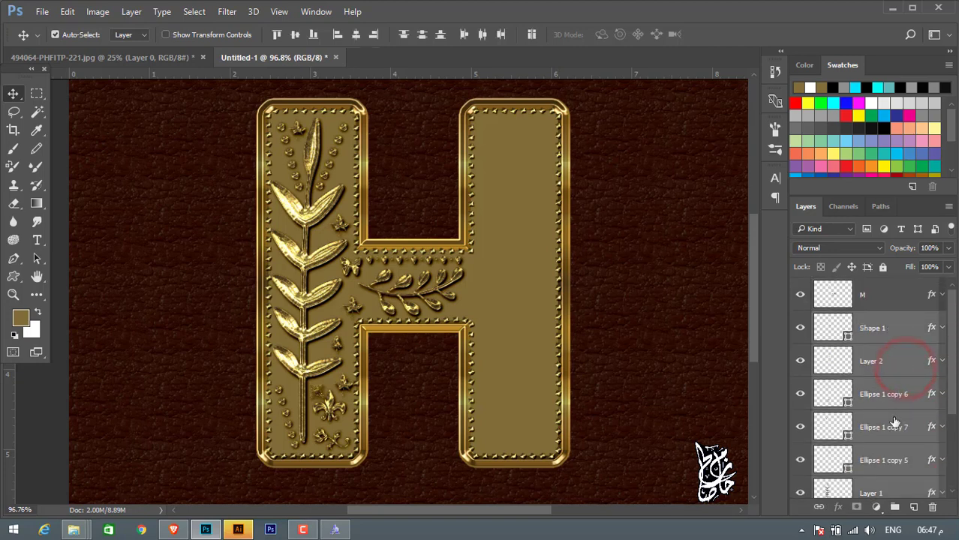
{"action": "left_click_drag", "start_coordinate": [894, 422], "coordinate": [893, 508]}
{"action": "double_click", "coordinate": [853, 320]}
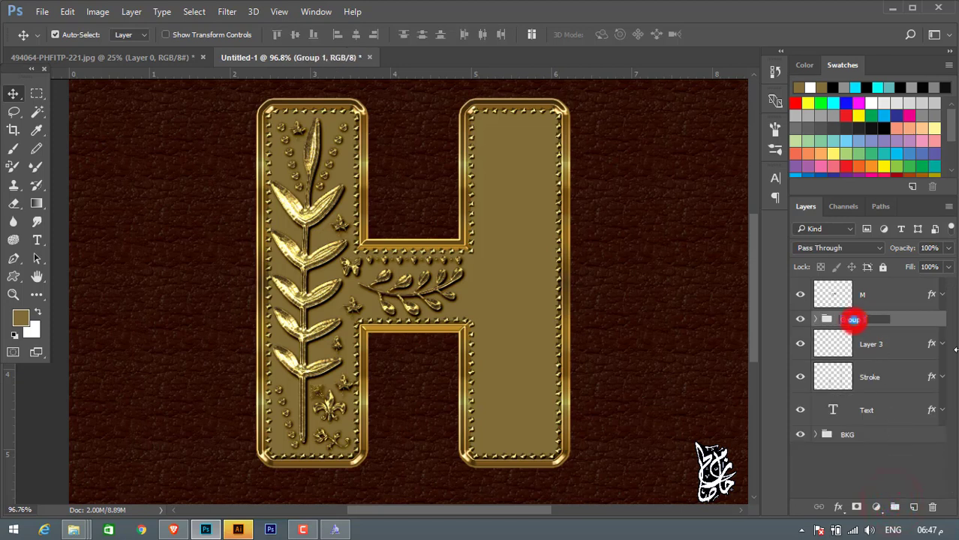
{"action": "type", "text": "Decorative"}
{"action": "key", "text": "Return"}
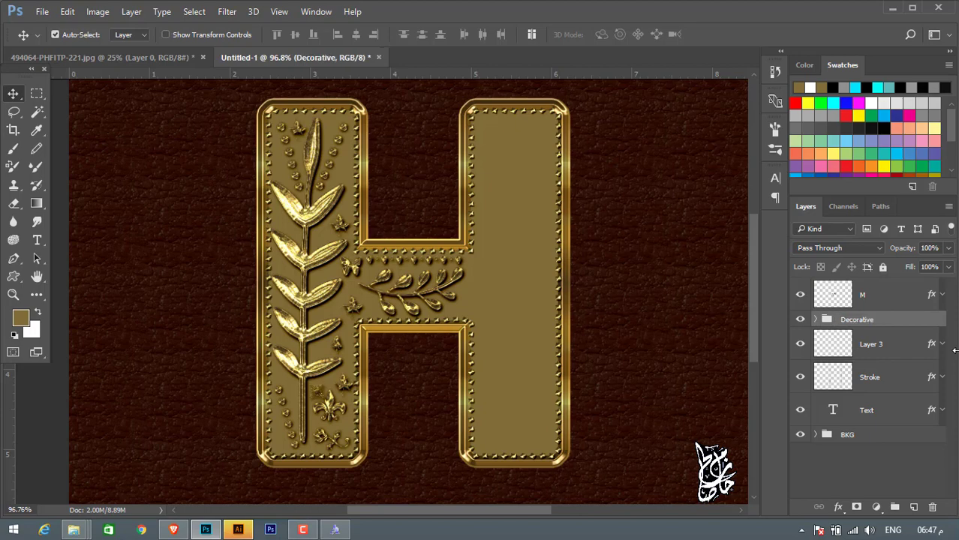
- Duplicate the Decorative group, flip it horizontally and place it on the H's right stem
{"action": "key", "text": "ctrl+j"}
{"action": "key", "text": "ctrl+t"}
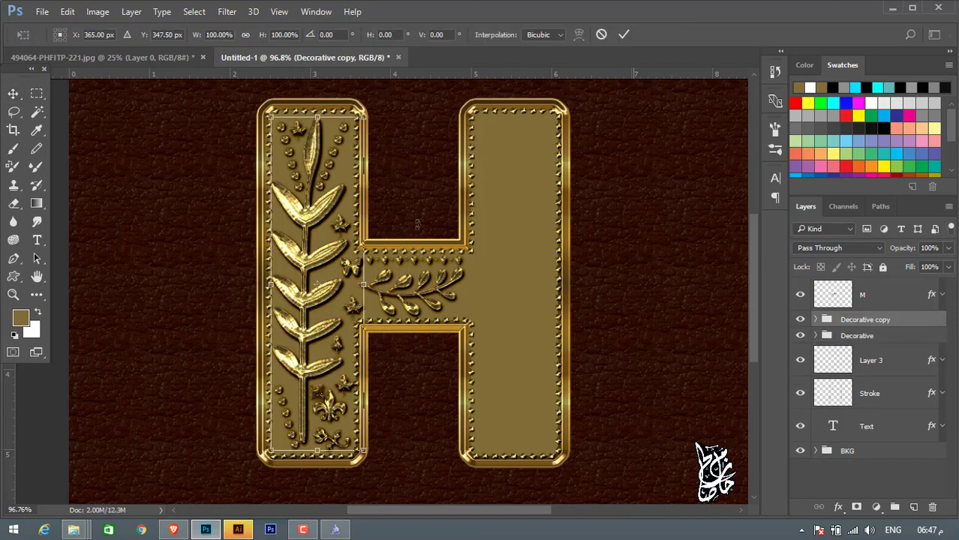
{"action": "right_click", "coordinate": [311, 212]}
{"action": "left_click", "coordinate": [363, 419]}
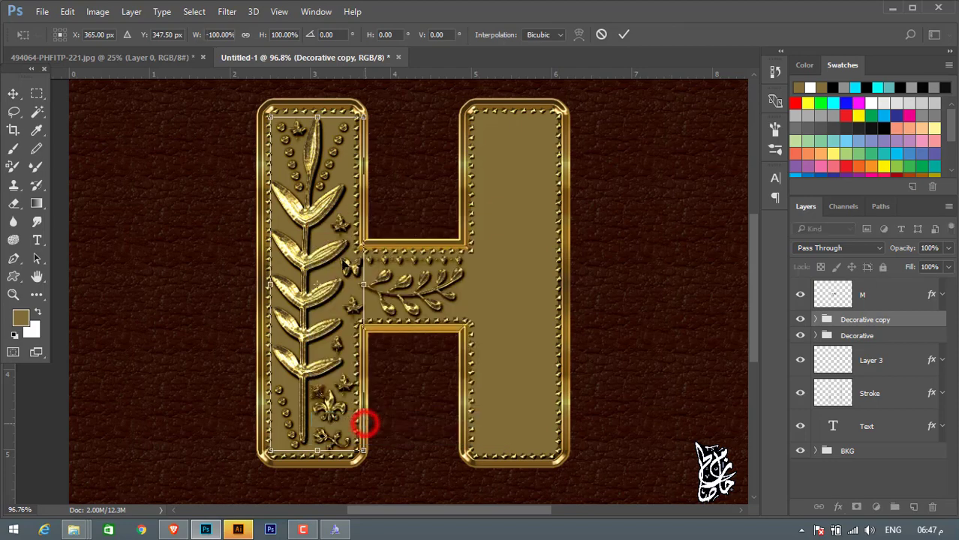
{"action": "left_click_drag", "start_coordinate": [328, 212], "coordinate": [514, 208]}
{"action": "double_click", "coordinate": [514, 208]}
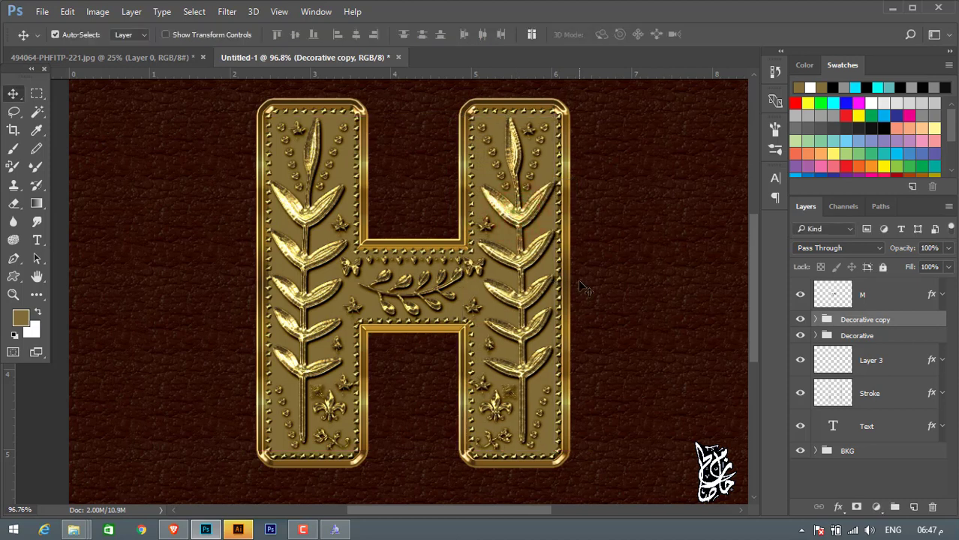
- Toggle Layer 3's visibility off and on to check its effect
{"action": "scroll", "coordinate": [615, 281], "scroll_direction": "down", "scroll_amount": 1}
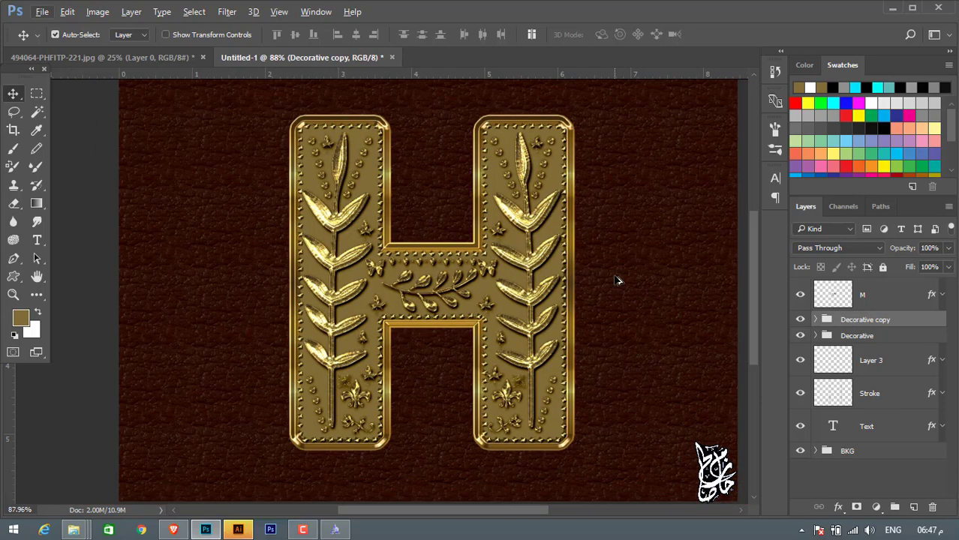
{"action": "scroll", "coordinate": [617, 281], "scroll_direction": "down", "scroll_amount": 1}
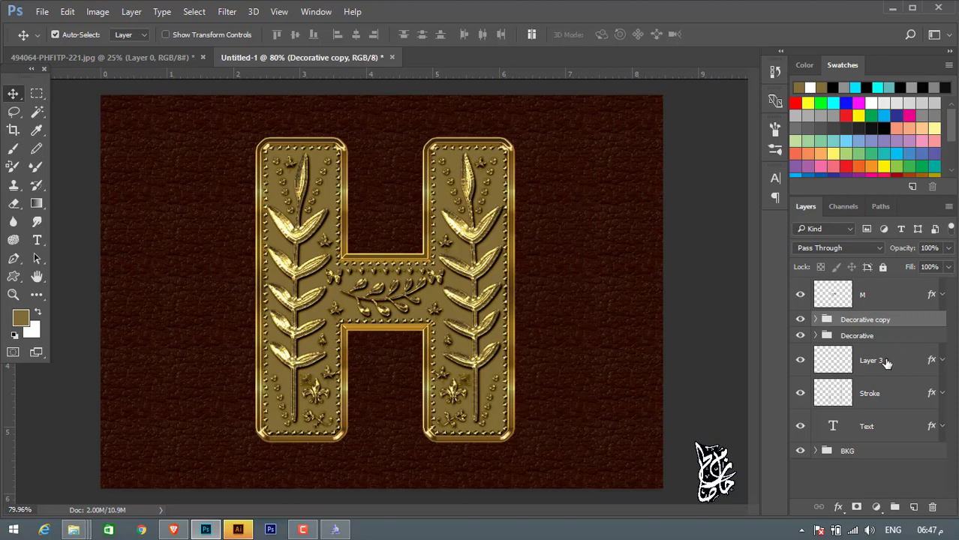
{"action": "left_click", "coordinate": [801, 361]}
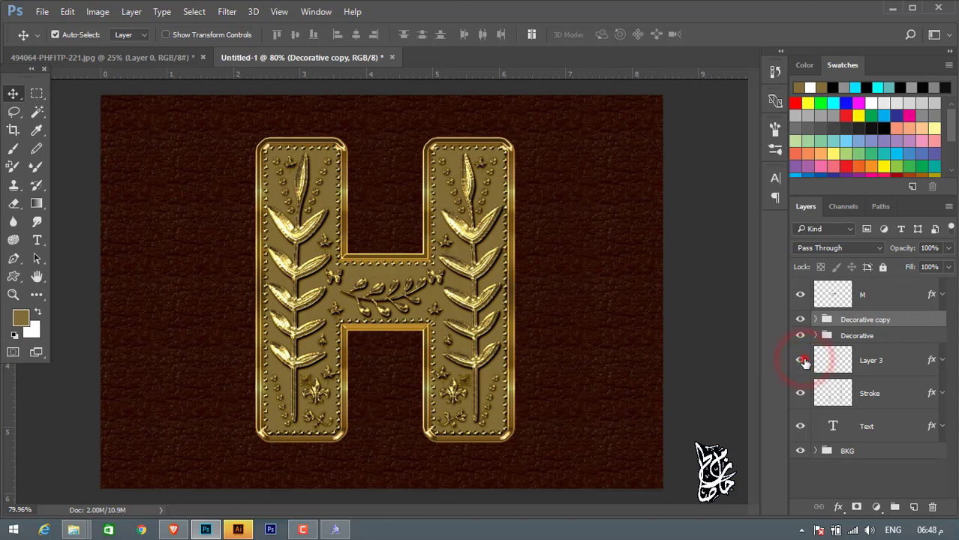
{"action": "left_click", "coordinate": [800, 360]}
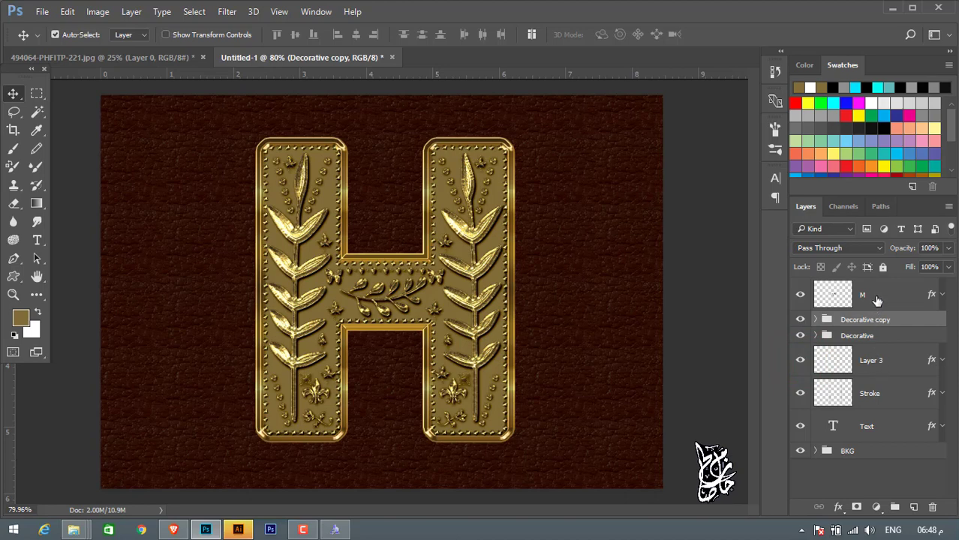
- Place Layer 3 below the M layer, group both, and name the group 'Med'
{"action": "mouse_move", "coordinate": [876, 294]}
{"action": "left_mouse_down"}
{"action": "mouse_move", "coordinate": [876, 337]}
{"action": "mouse_move", "coordinate": [884, 316]}
{"action": "left_mouse_up"}
{"action": "key", "text": "ctrl+z"}
{"action": "left_click", "coordinate": [889, 292], "text": "shift"}
{"action": "left_click", "coordinate": [896, 506]}
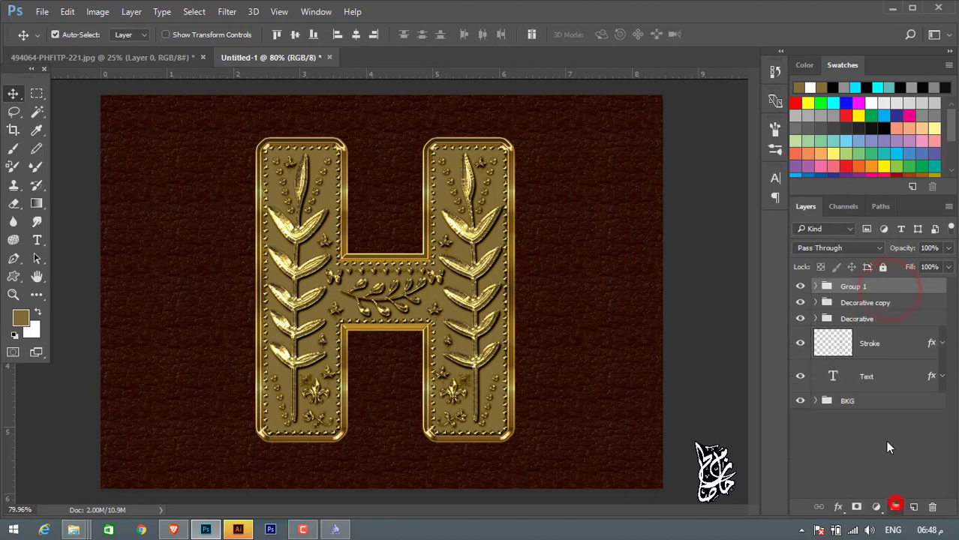
{"action": "double_click", "coordinate": [854, 286]}
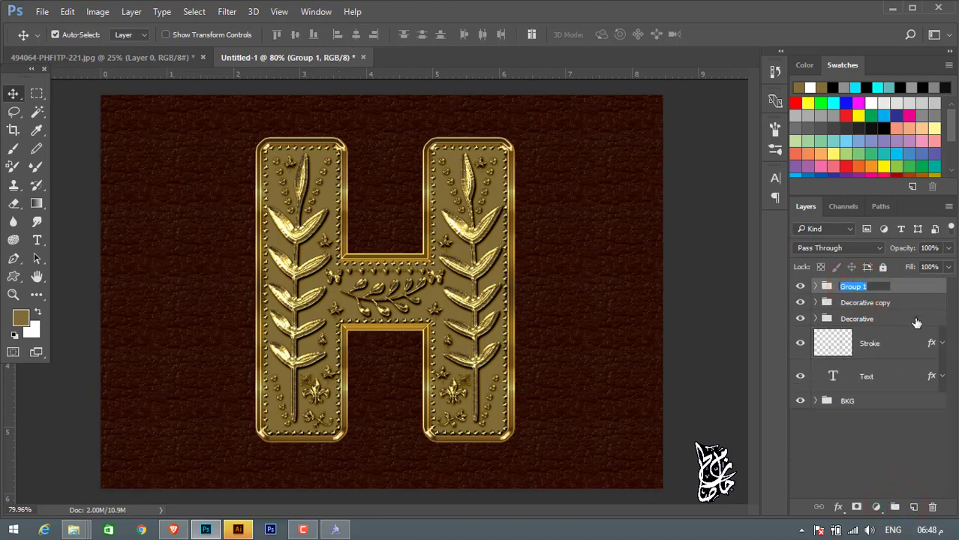
{"action": "type", "text": "Med"}
{"action": "key", "text": "Return"}
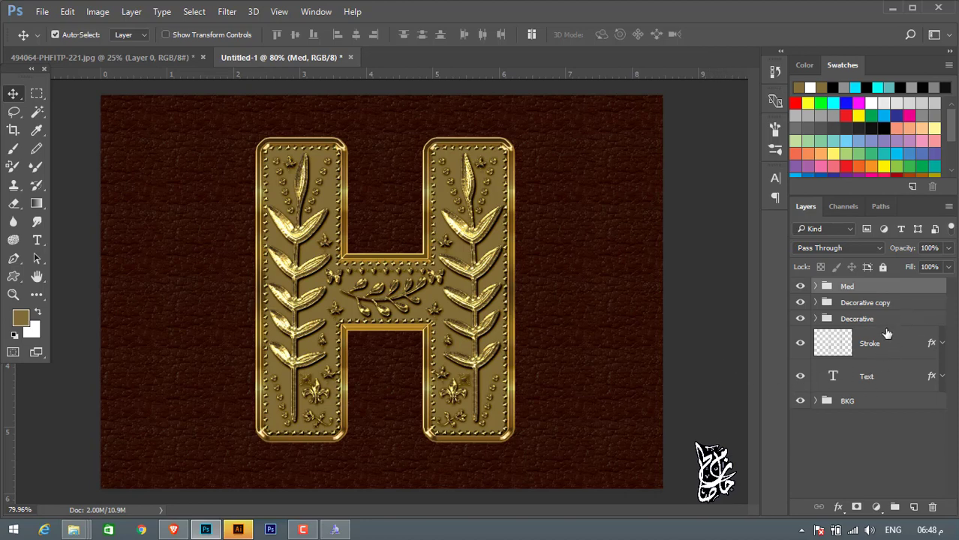
- Duplicate the Text layer and rename the original to 'drop shadow'
{"action": "left_click", "coordinate": [873, 381]}
{"action": "key", "text": "ctrl+j"}
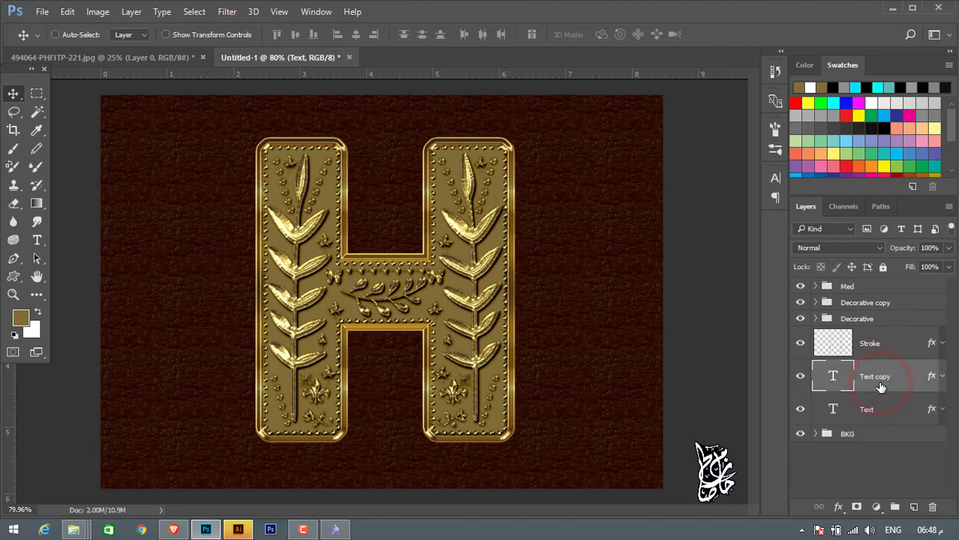
{"action": "key", "text": "ctrl"}
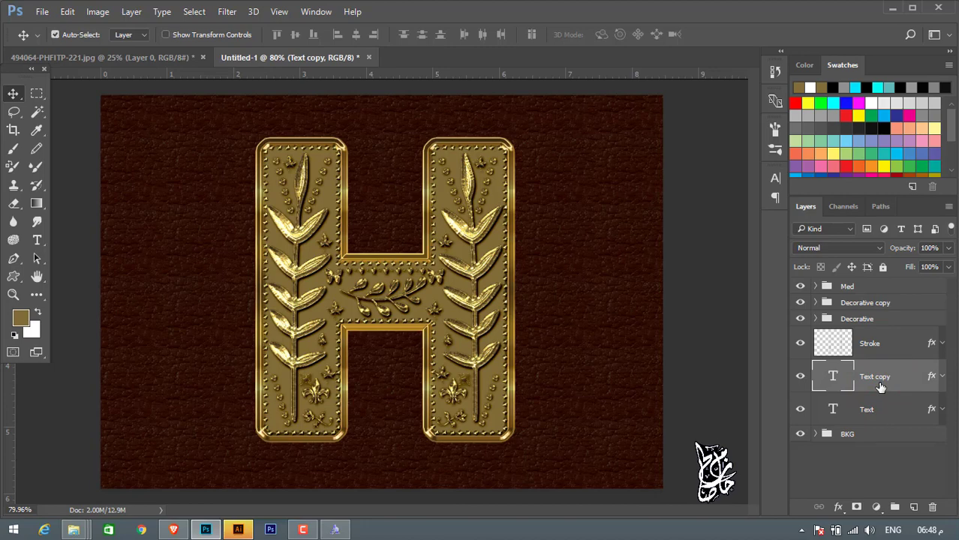
{"action": "left_click", "coordinate": [870, 406]}
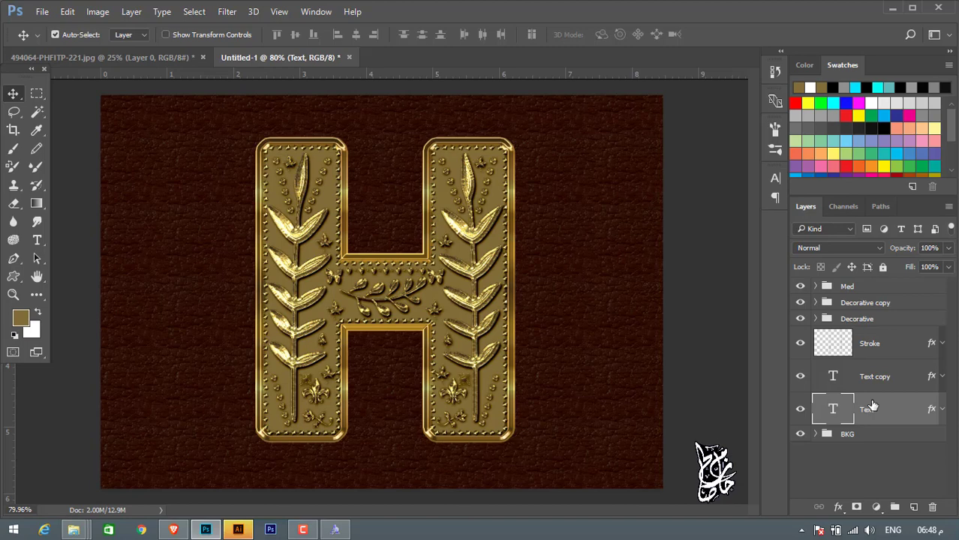
{"action": "double_click", "coordinate": [869, 409]}
{"action": "type", "text": "drop shadow"}
{"action": "key", "text": "Return"}
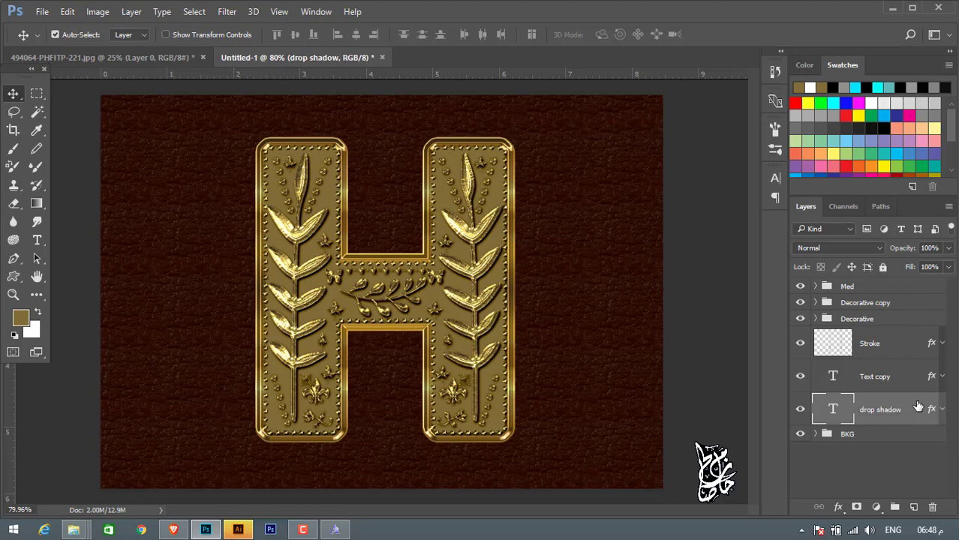
- Merge the 'drop shadow' text layer with a new empty layer into rasterized Layer 4
{"action": "right_click", "coordinate": [918, 406]}
{"action": "left_click", "coordinate": [676, 291]}
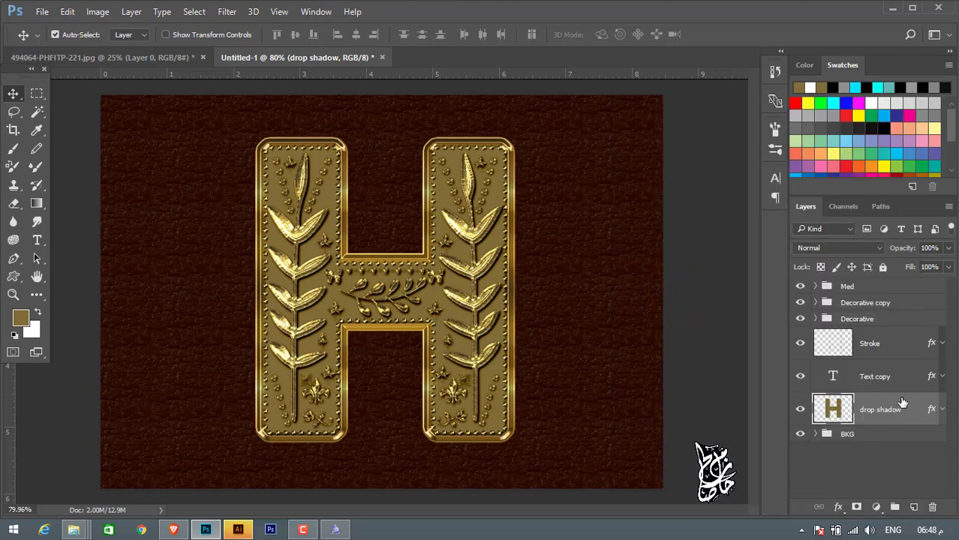
{"action": "key", "text": "ctrl+z"}
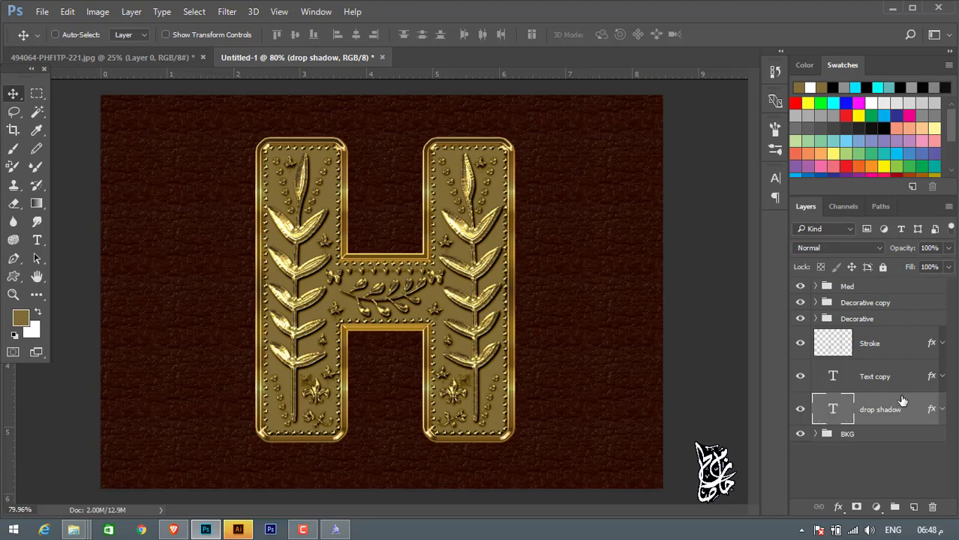
{"action": "left_click", "coordinate": [912, 507]}
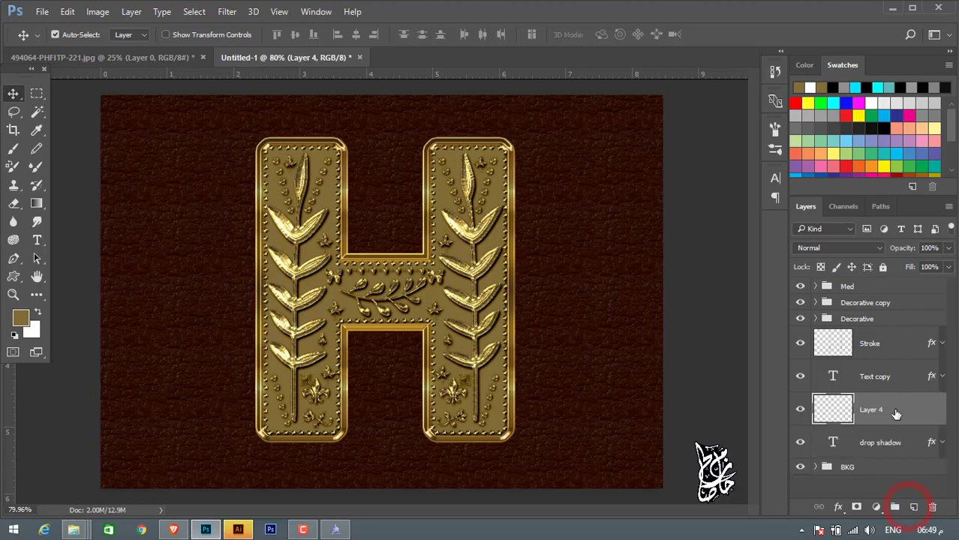
{"action": "right_click", "coordinate": [895, 414]}
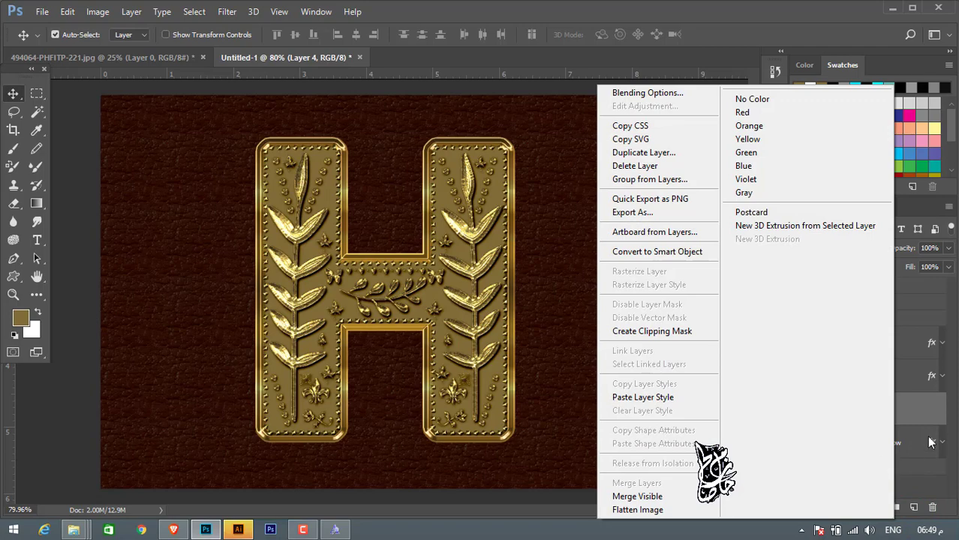
{"action": "left_click", "coordinate": [919, 435]}
{"action": "left_click", "coordinate": [920, 432], "text": "ctrl"}
{"action": "right_click", "coordinate": [898, 422]}
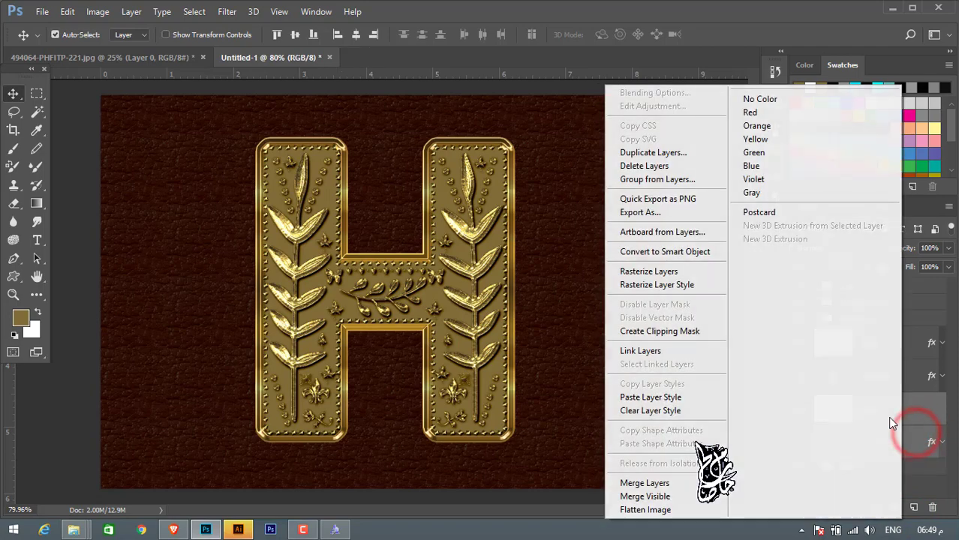
{"action": "left_click", "coordinate": [670, 484]}
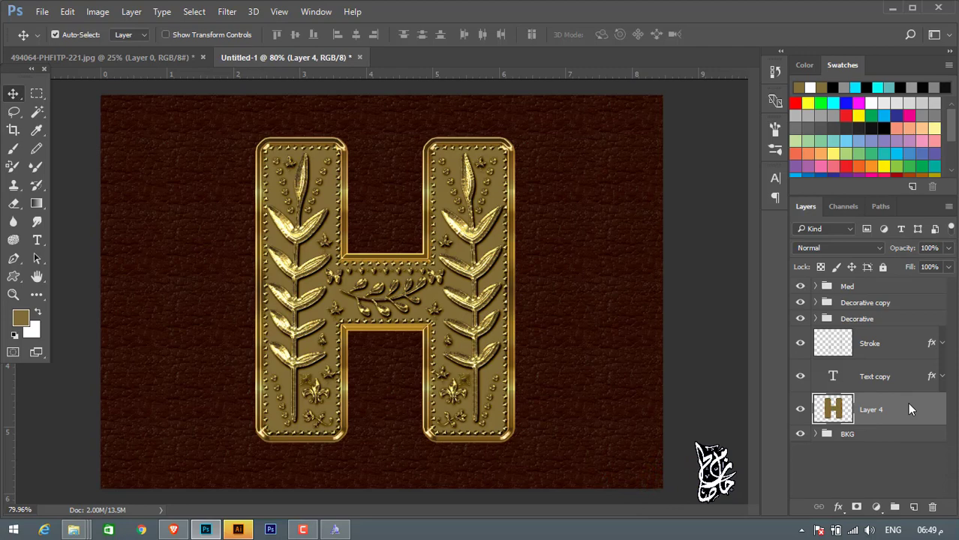
- Enable a Drop Shadow with Multiply blend mode in Layer 4's Layer Style
{"action": "double_click", "coordinate": [909, 409]}
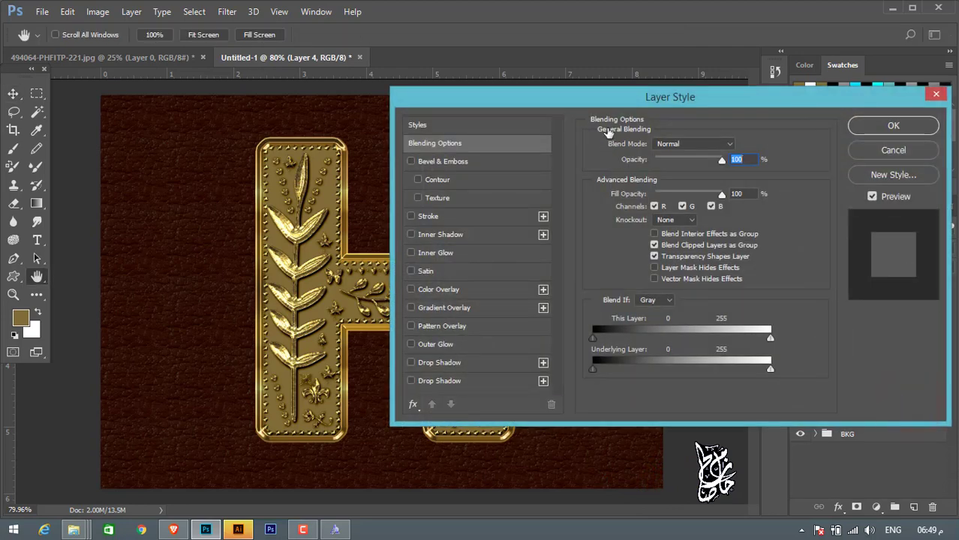
{"action": "left_click_drag", "start_coordinate": [600, 100], "coordinate": [657, 105]}
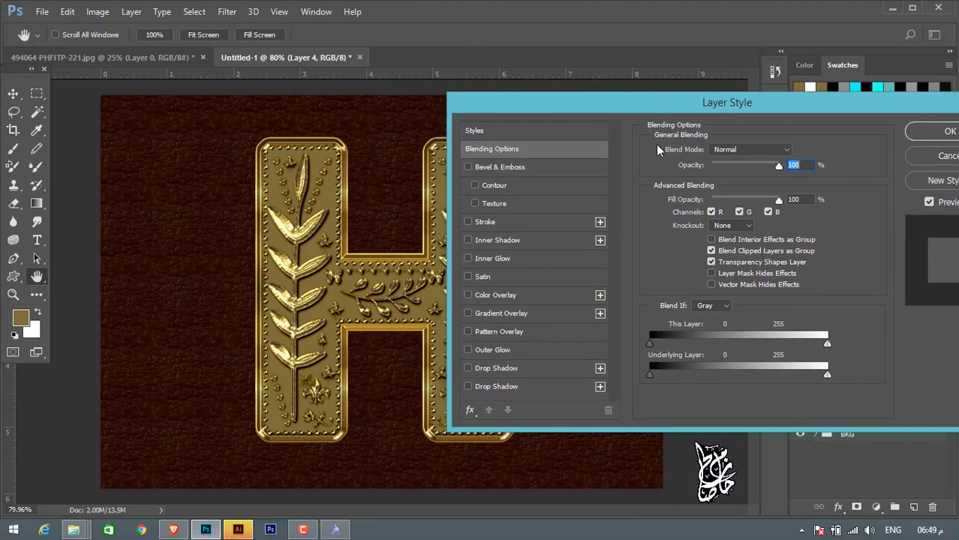
{"action": "left_click", "coordinate": [496, 385]}
{"action": "left_click", "coordinate": [765, 153]}
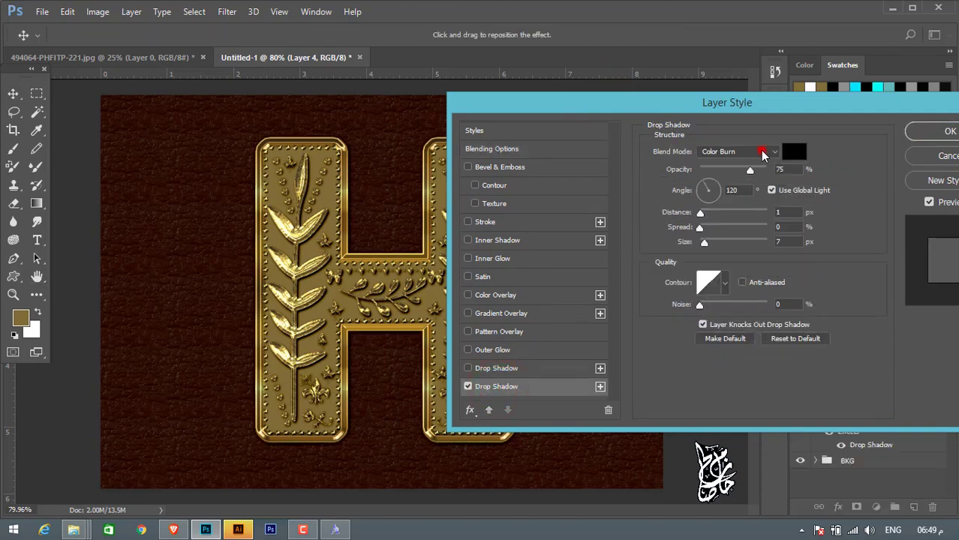
{"action": "left_click", "coordinate": [731, 192]}
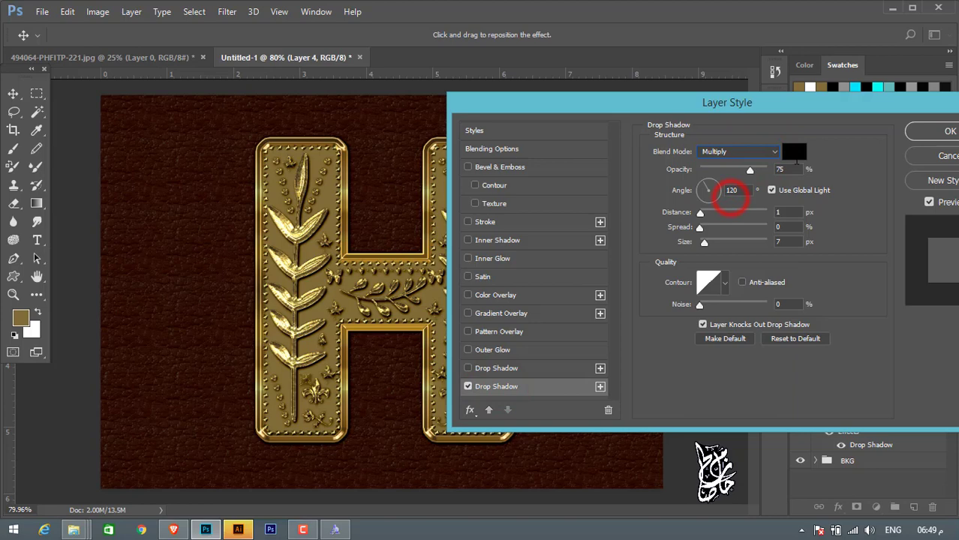
- Set the shadow to about 67% opacity, 26 px distance and 16 px size, and apply
{"action": "left_click", "coordinate": [794, 167]}
{"action": "type", "text": "51"}
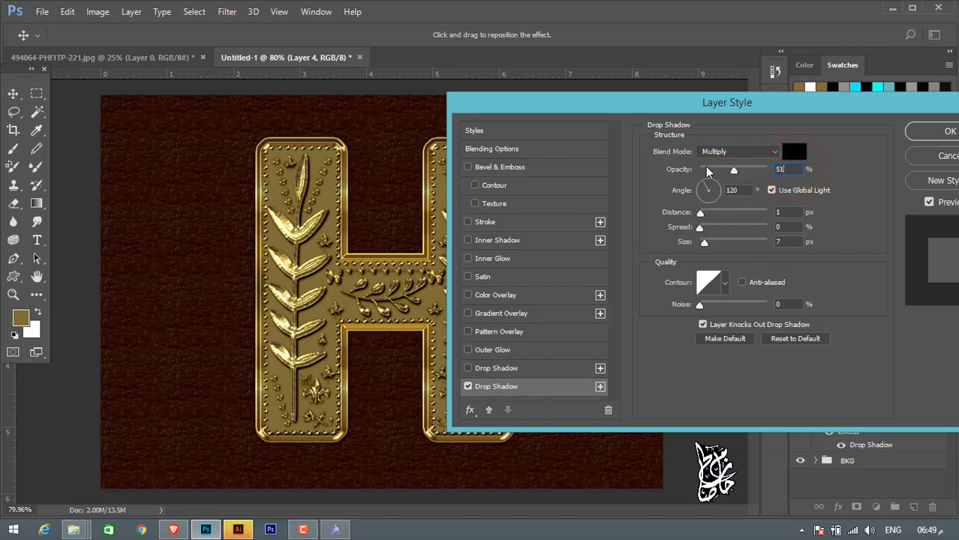
{"action": "left_click", "coordinate": [794, 212]}
{"action": "type", "text": "26"}
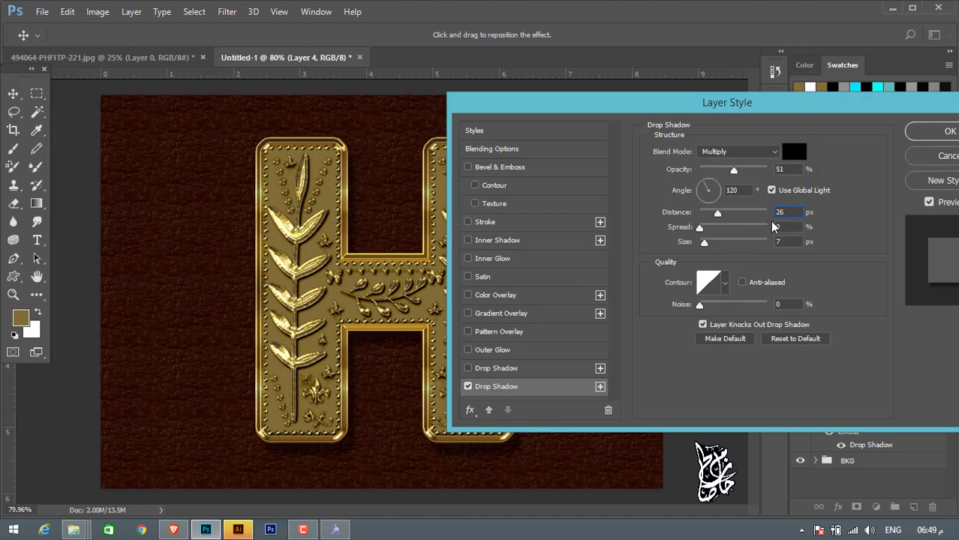
{"action": "left_click", "coordinate": [787, 242]}
{"action": "type", "text": "1"}
{"action": "type", "text": "6"}
{"action": "left_click_drag", "start_coordinate": [717, 213], "coordinate": [725, 216]}
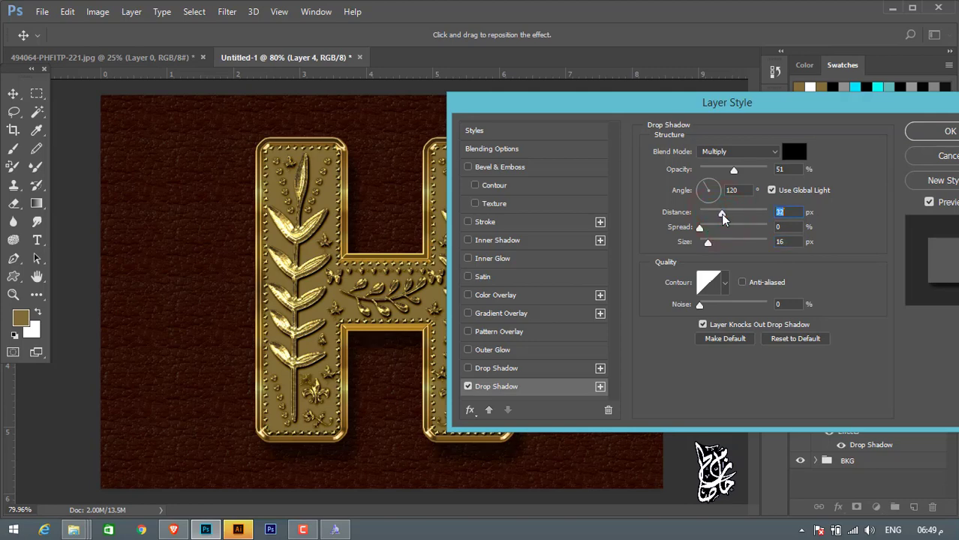
{"action": "type", "text": "26"}
{"action": "left_click_drag", "start_coordinate": [740, 174], "coordinate": [745, 174]}
{"action": "left_click", "coordinate": [934, 131]}
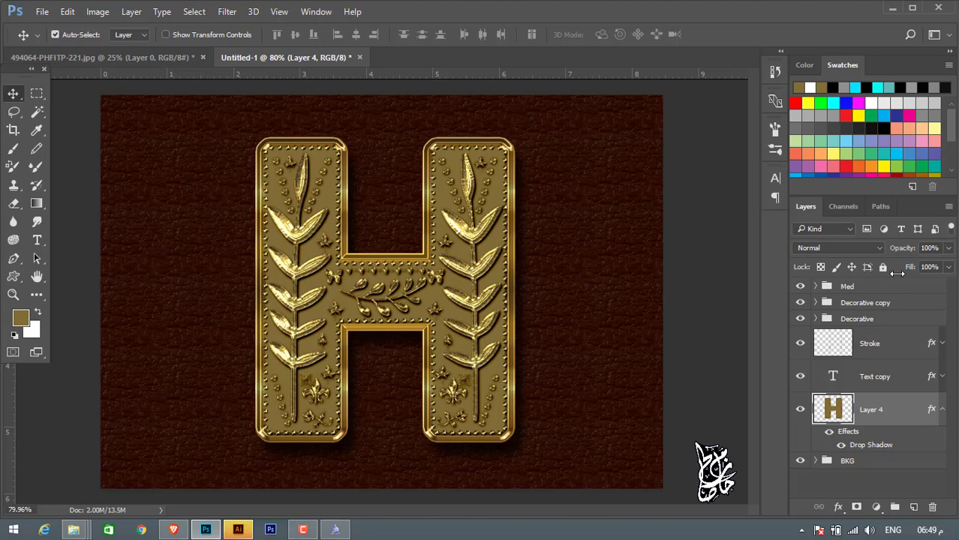
- Add a new empty layer above the Med group
{"action": "left_click", "coordinate": [943, 410]}
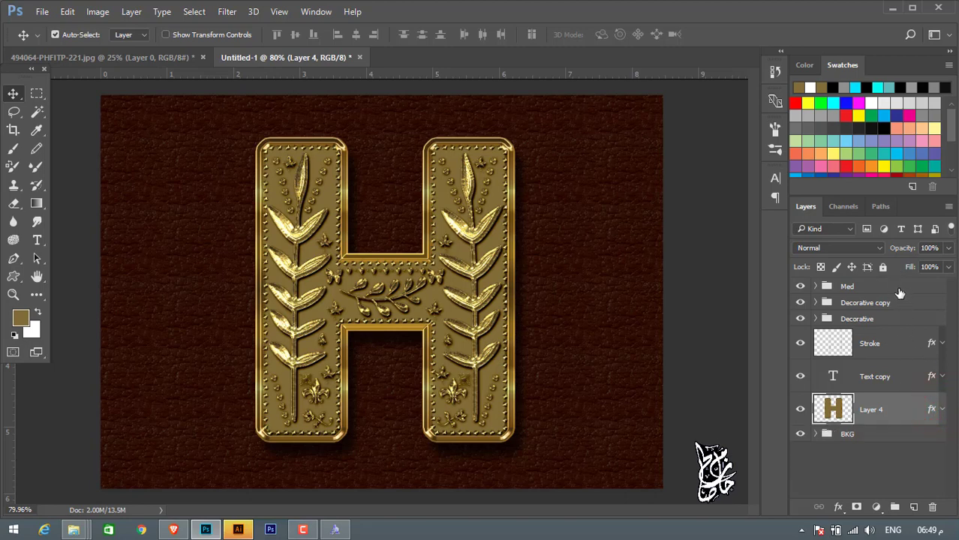
{"action": "left_click", "coordinate": [899, 287]}
{"action": "left_click", "coordinate": [913, 507]}
- Load the Star and Light brush set and choose the 100 px star sparkle brush
{"action": "left_click", "coordinate": [14, 148]}
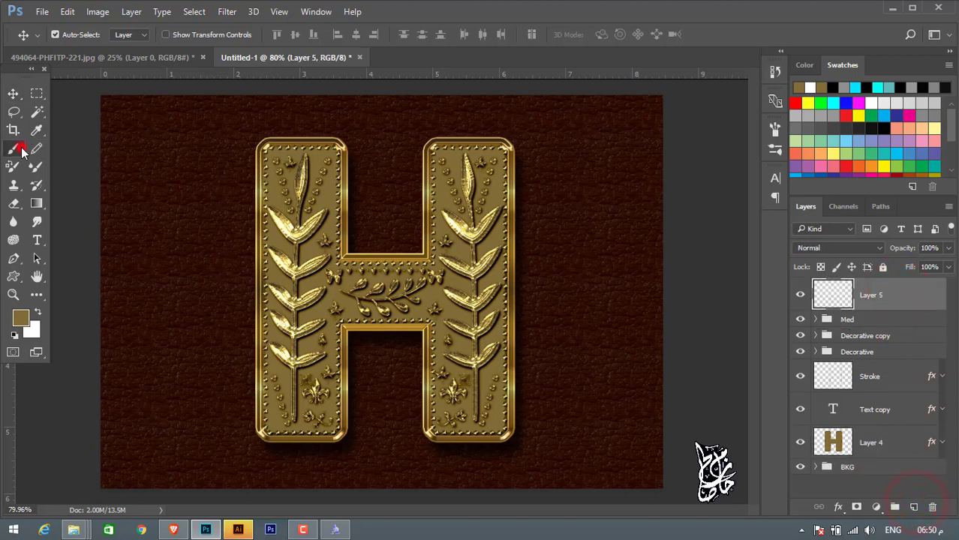
{"action": "right_click", "coordinate": [246, 166]}
{"action": "scroll", "coordinate": [601, 435], "scroll_direction": "up", "scroll_amount": 2}
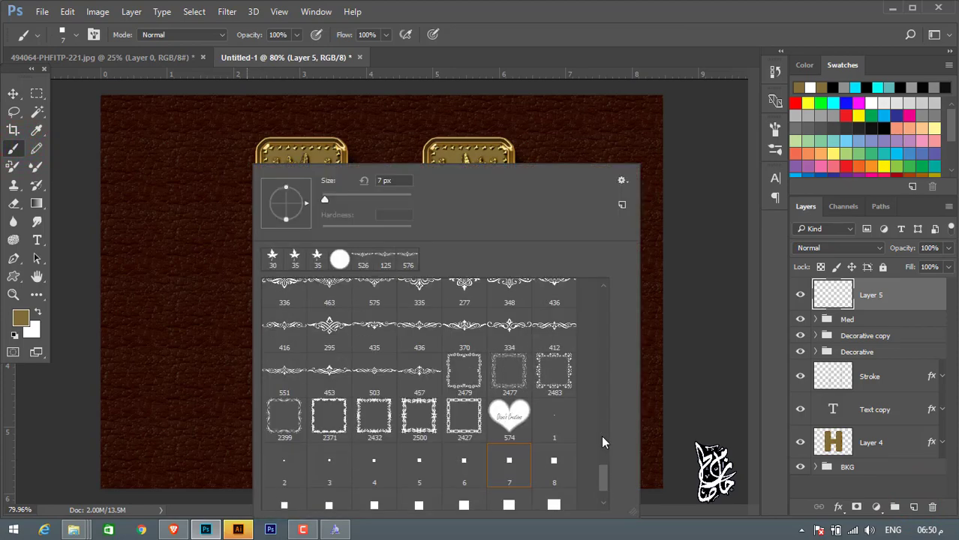
{"action": "scroll", "coordinate": [601, 435], "scroll_direction": "up", "scroll_amount": 3}
{"action": "scroll", "coordinate": [601, 435], "scroll_direction": "up", "scroll_amount": 2}
{"action": "scroll", "coordinate": [601, 435], "scroll_direction": "up", "scroll_amount": 2}
{"action": "scroll", "coordinate": [601, 435], "scroll_direction": "up", "scroll_amount": 2}
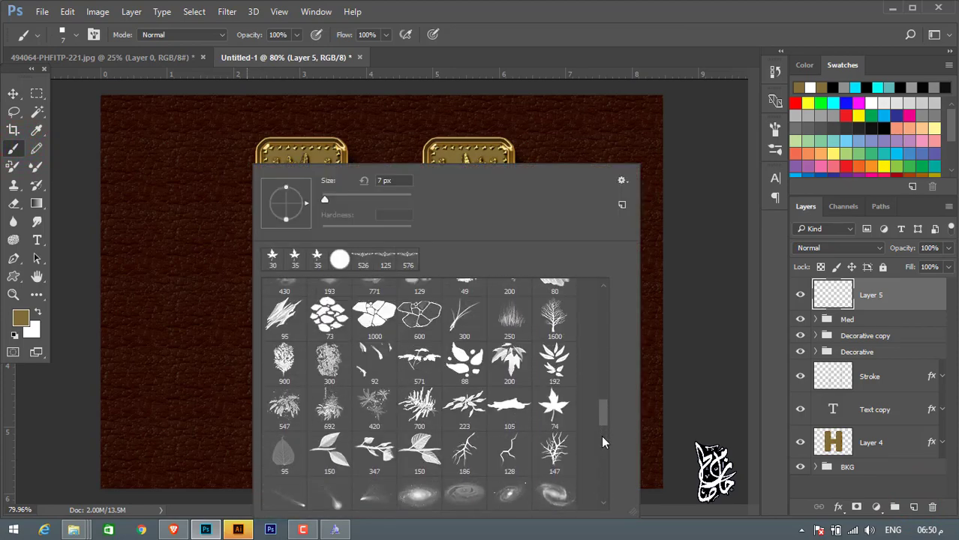
{"action": "scroll", "coordinate": [601, 435], "scroll_direction": "up", "scroll_amount": 2}
{"action": "double_click", "coordinate": [621, 271]}
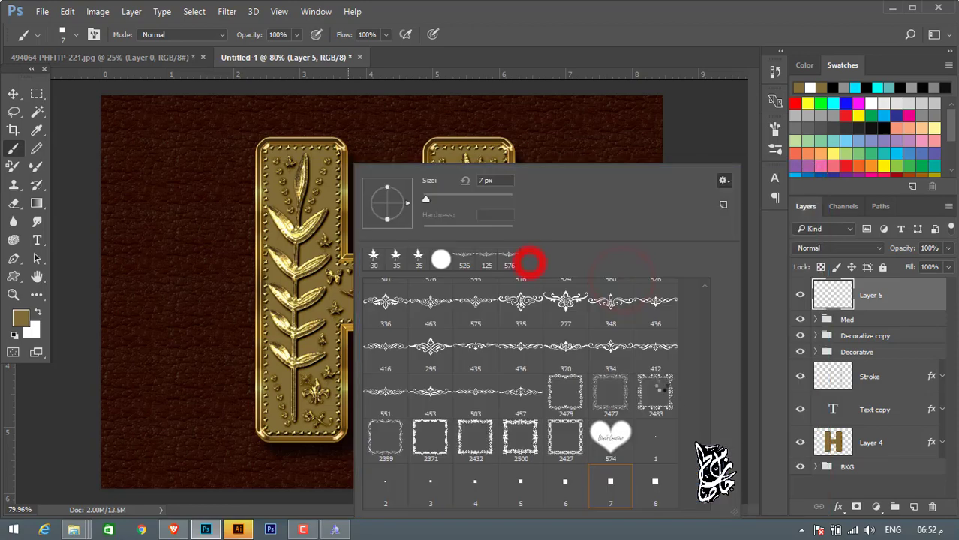
{"action": "scroll", "coordinate": [704, 428], "scroll_direction": "down", "scroll_amount": 3}
{"action": "scroll", "coordinate": [704, 428], "scroll_direction": "down", "scroll_amount": 2}
{"action": "scroll", "coordinate": [657, 469], "scroll_direction": "down", "scroll_amount": 1}
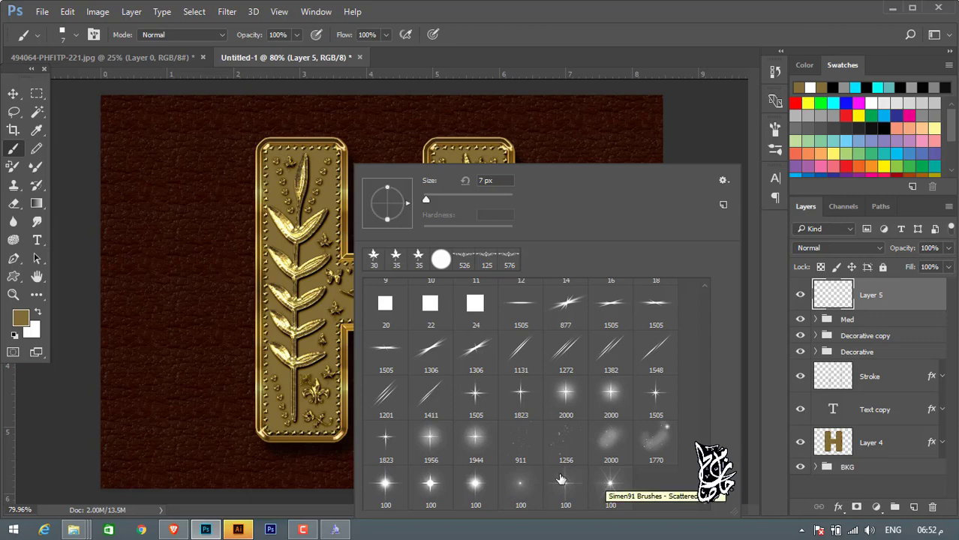
{"action": "left_click", "coordinate": [520, 481]}
{"action": "left_click", "coordinate": [673, 7]}
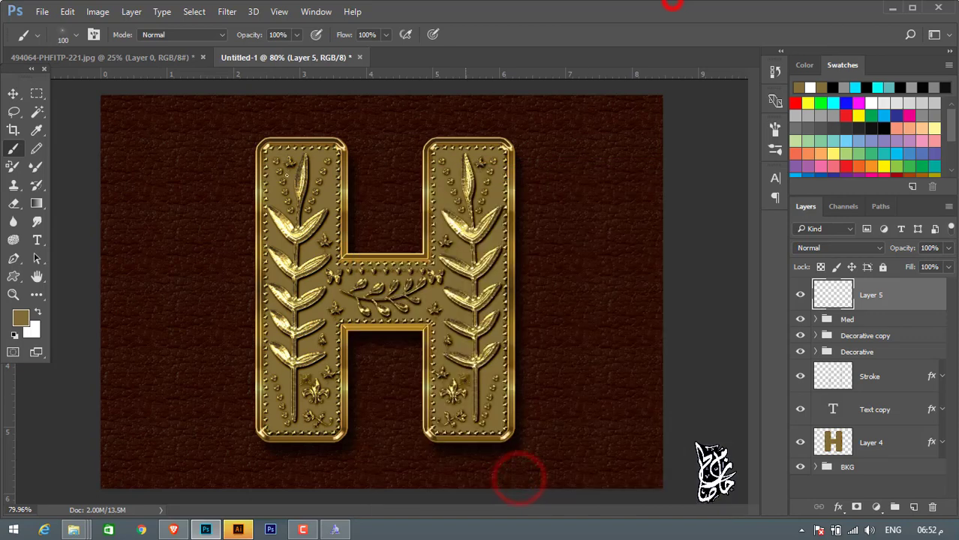
- Enlarge the sparkle brush to 448 px
{"action": "right_click", "coordinate": [390, 159]}
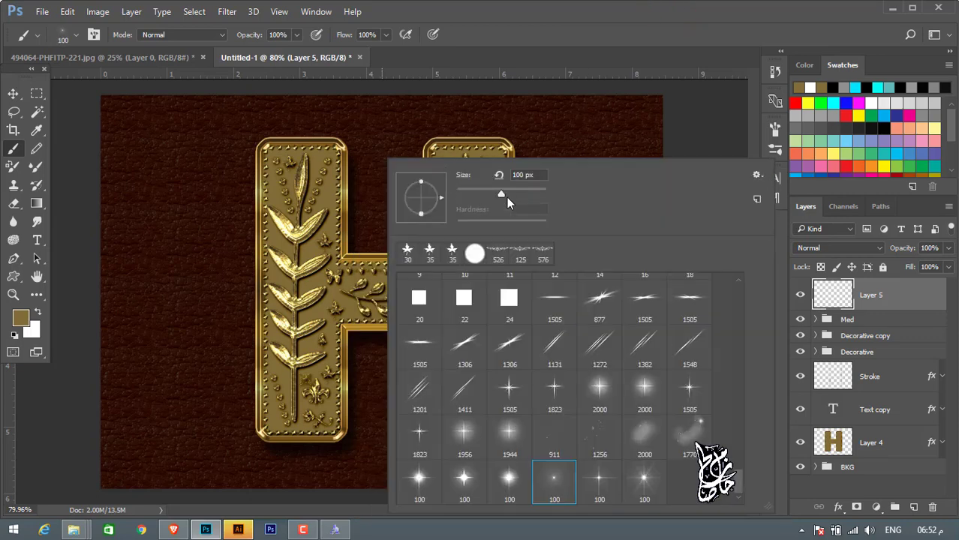
{"action": "left_click_drag", "start_coordinate": [506, 198], "coordinate": [539, 195]}
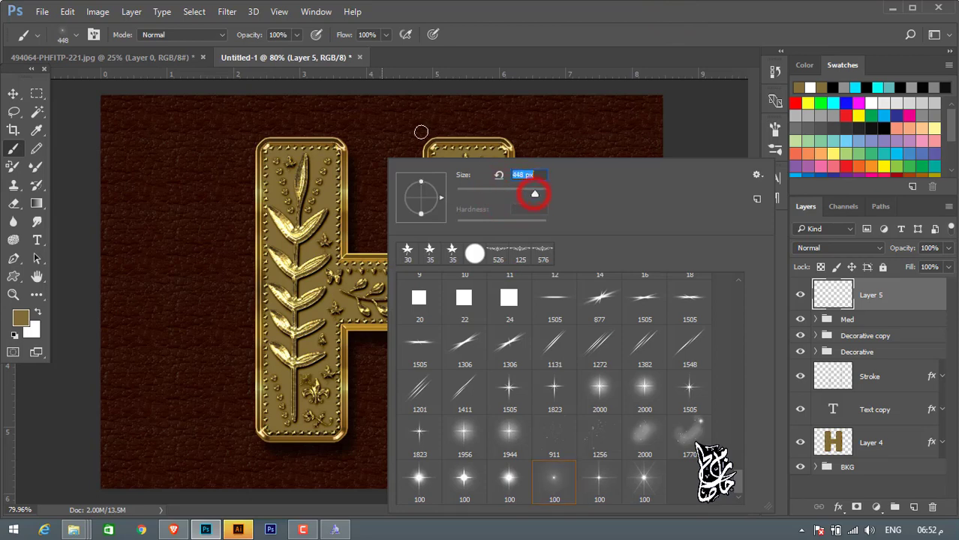
{"action": "left_click", "coordinate": [617, 6]}
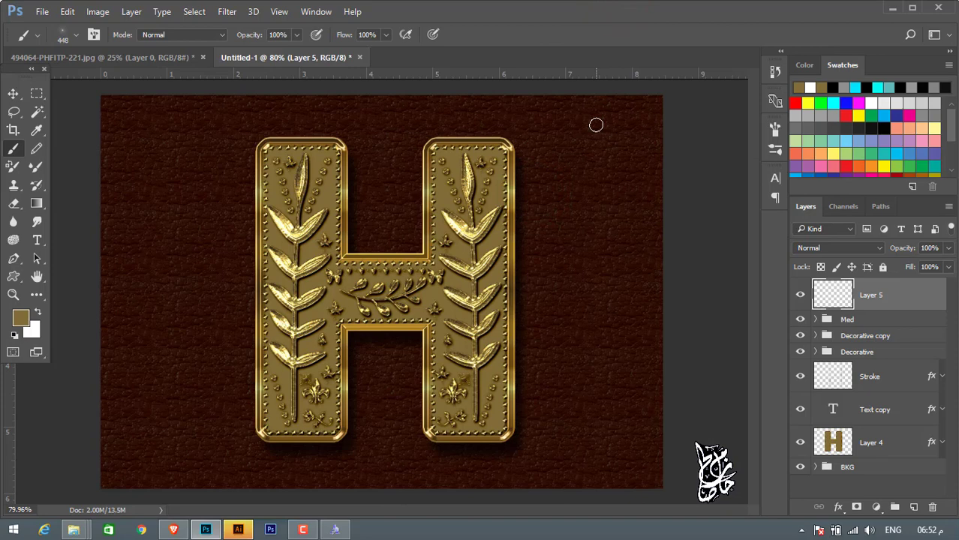
- With white as foreground, stamp sparkles at the H's corners and crossbar centre
{"action": "left_click", "coordinate": [506, 143]}
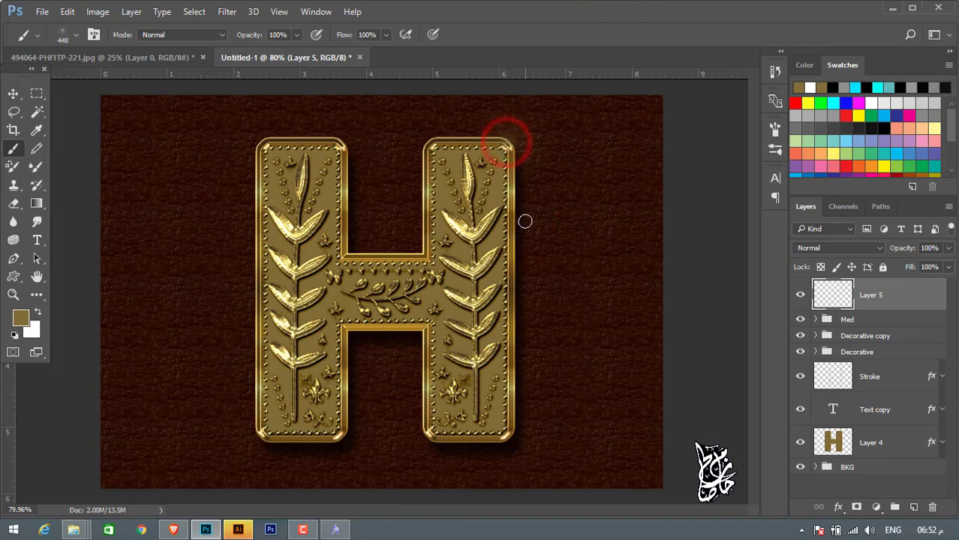
{"action": "left_click", "coordinate": [37, 312]}
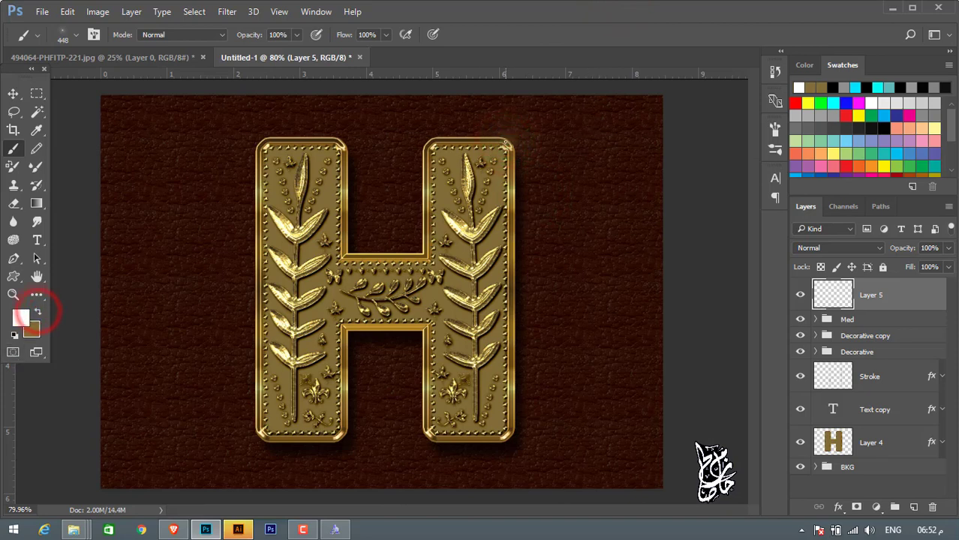
{"action": "left_click", "coordinate": [507, 144]}
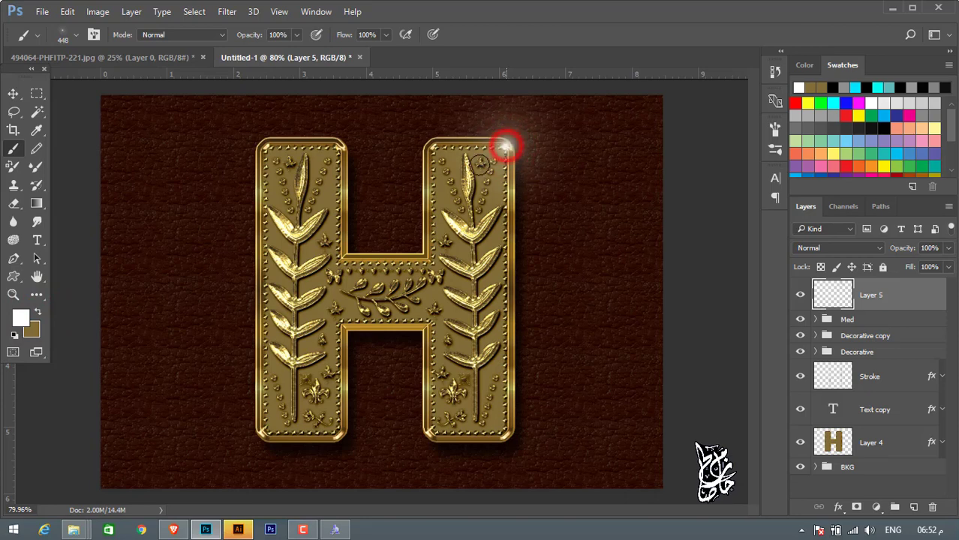
{"action": "left_click", "coordinate": [392, 283]}
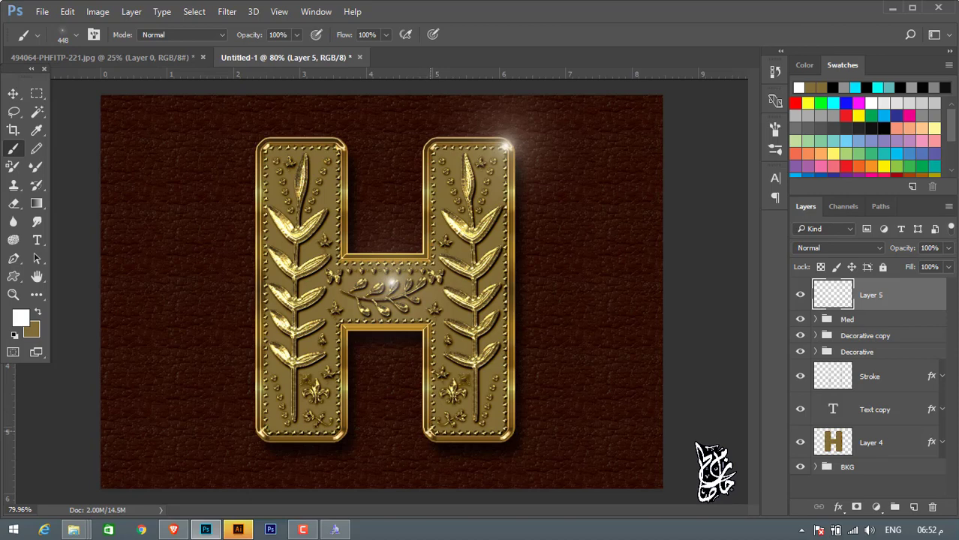
{"action": "left_click", "coordinate": [429, 434]}
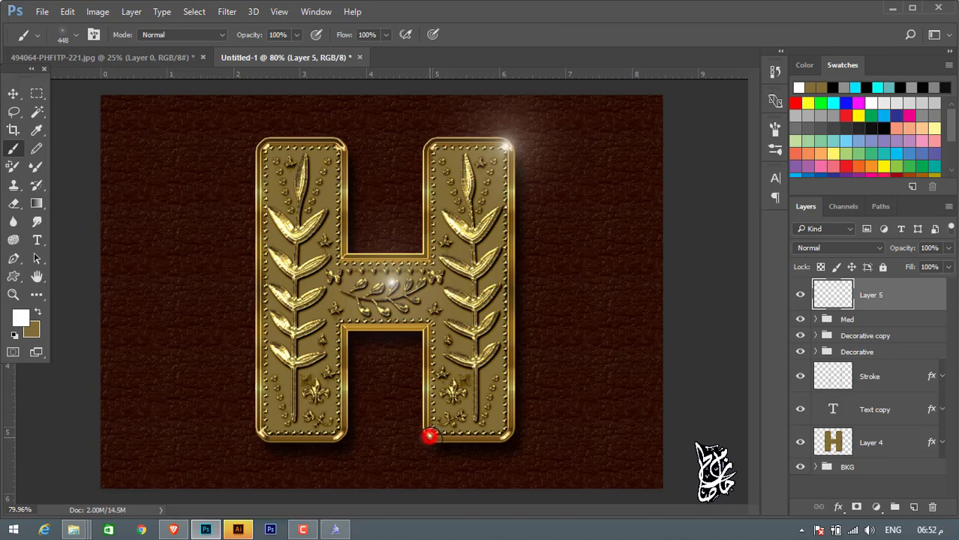
{"action": "left_click", "coordinate": [511, 433]}
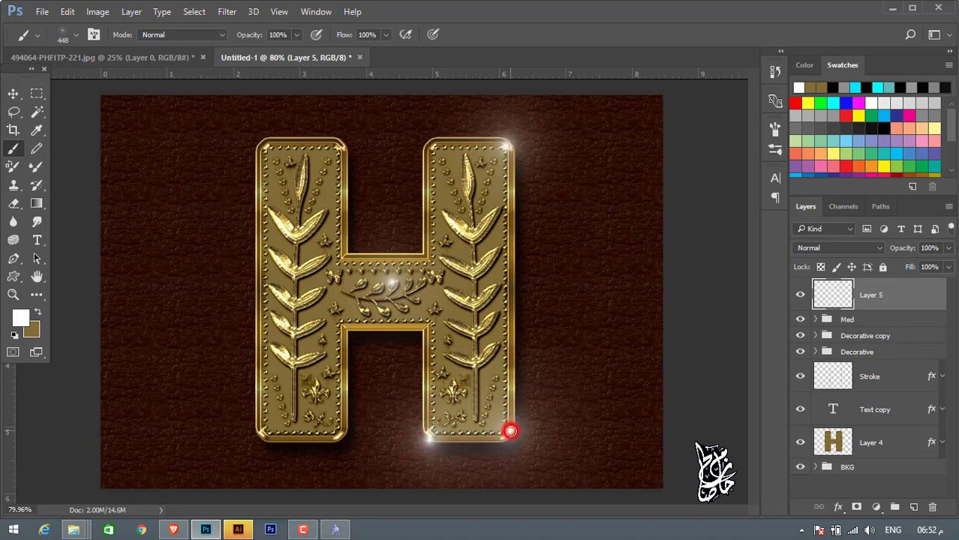
{"action": "left_click", "coordinate": [265, 431]}
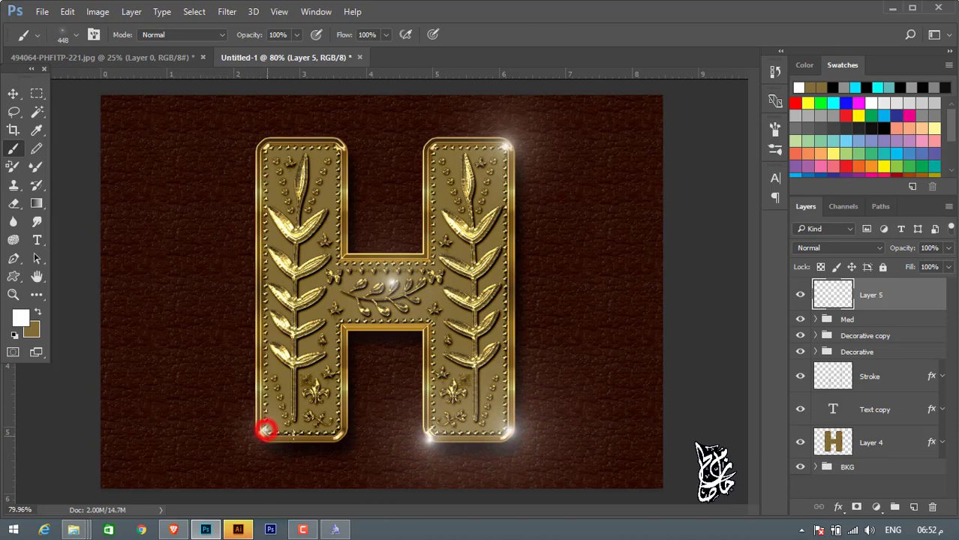
{"action": "left_click", "coordinate": [262, 142]}
- Add sparkles beside the crossbar and atop both legs, then set Layer 5 to Overlay
{"action": "left_click", "coordinate": [302, 261]}
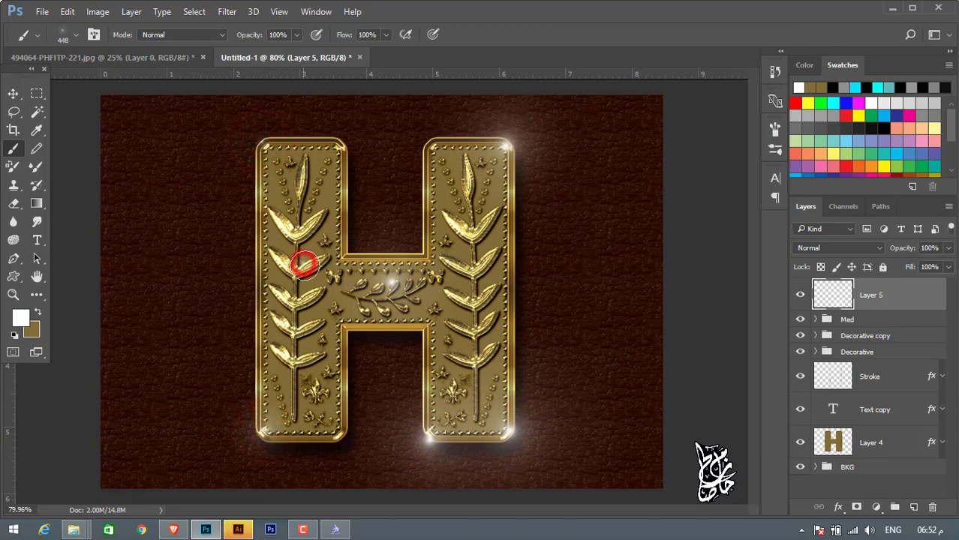
{"action": "left_click", "coordinate": [294, 295]}
{"action": "left_click", "coordinate": [476, 294]}
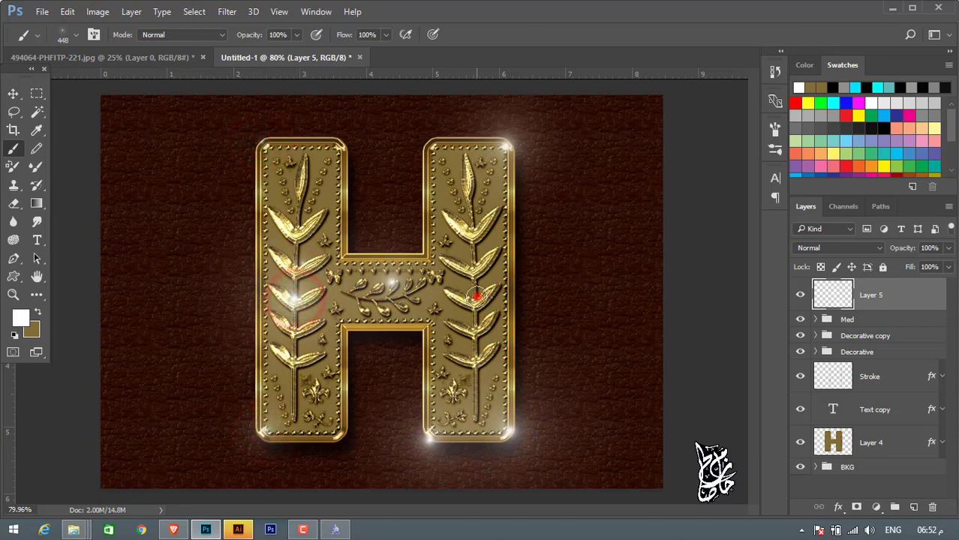
{"action": "left_click", "coordinate": [479, 363]}
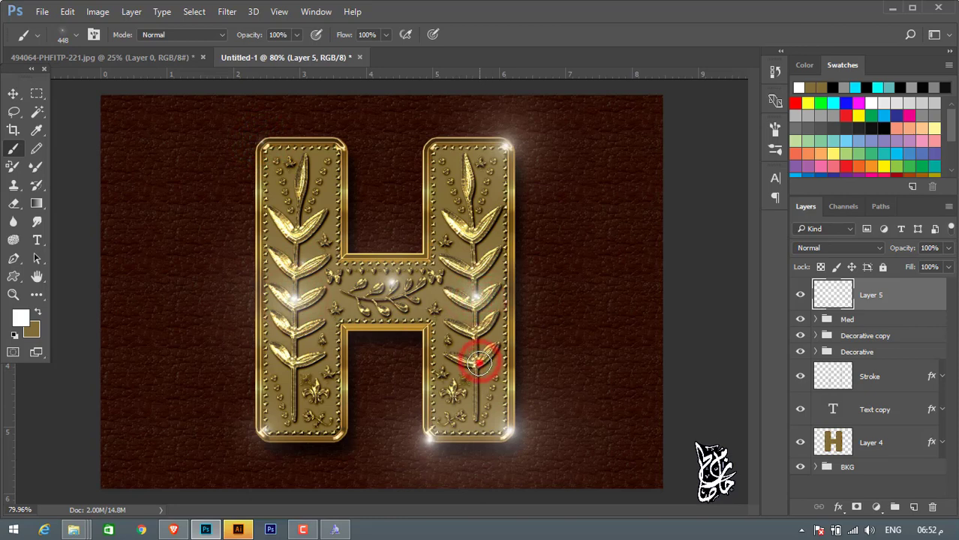
{"action": "left_click", "coordinate": [467, 157]}
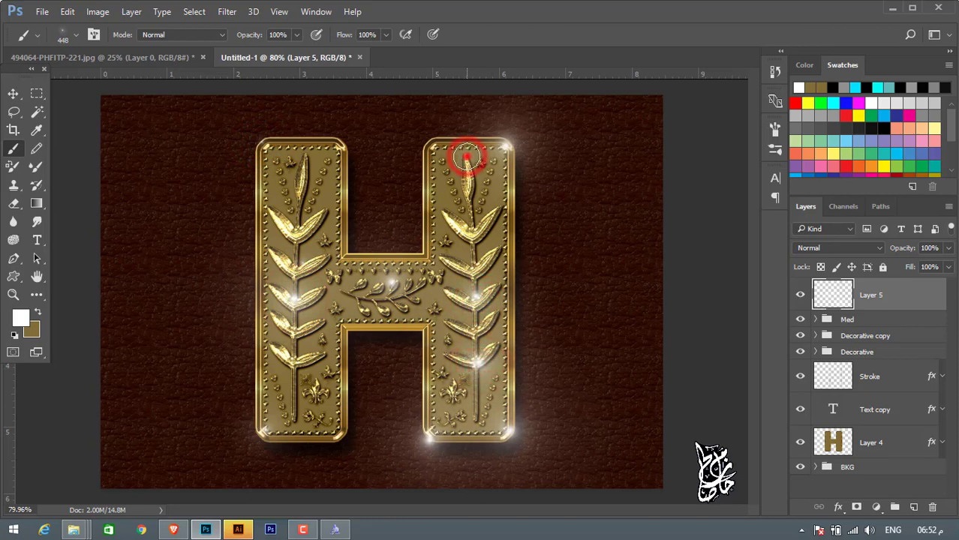
{"action": "left_click", "coordinate": [307, 154]}
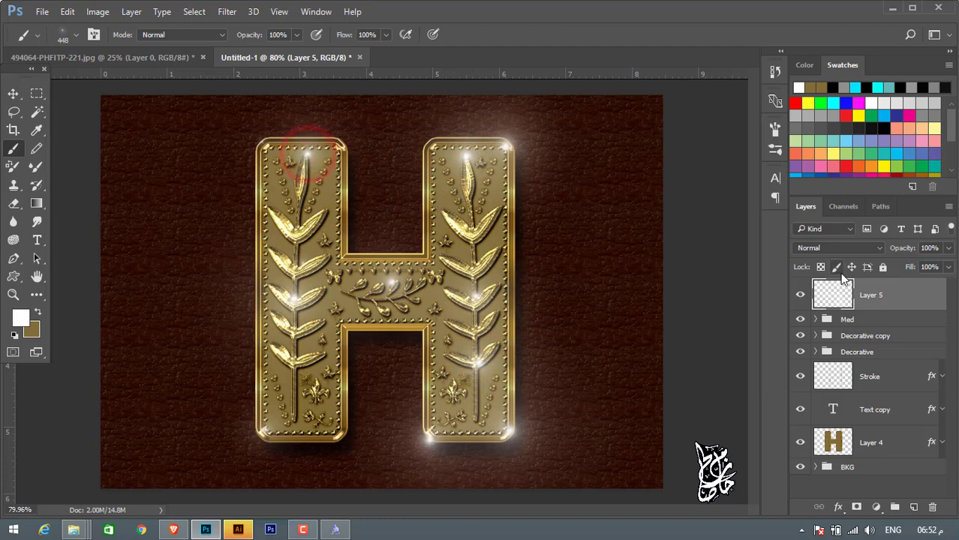
{"action": "left_click", "coordinate": [840, 247]}
{"action": "left_click", "coordinate": [806, 386]}
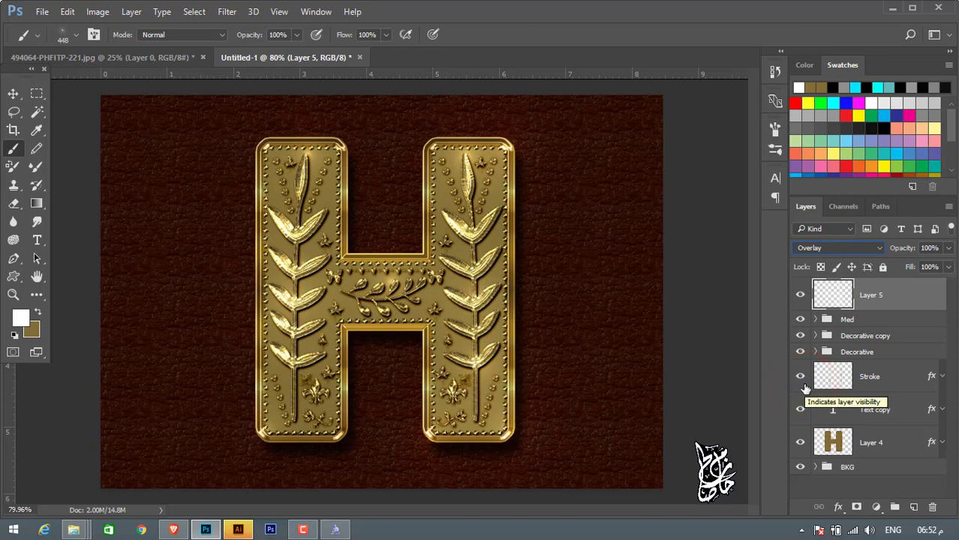
- Add a Color Lookup layer using the Fuji ETERNA 250D Fuji 3510 3DLUT at 50% opacity
{"action": "left_click", "coordinate": [877, 507]}
{"action": "left_click", "coordinate": [877, 414]}
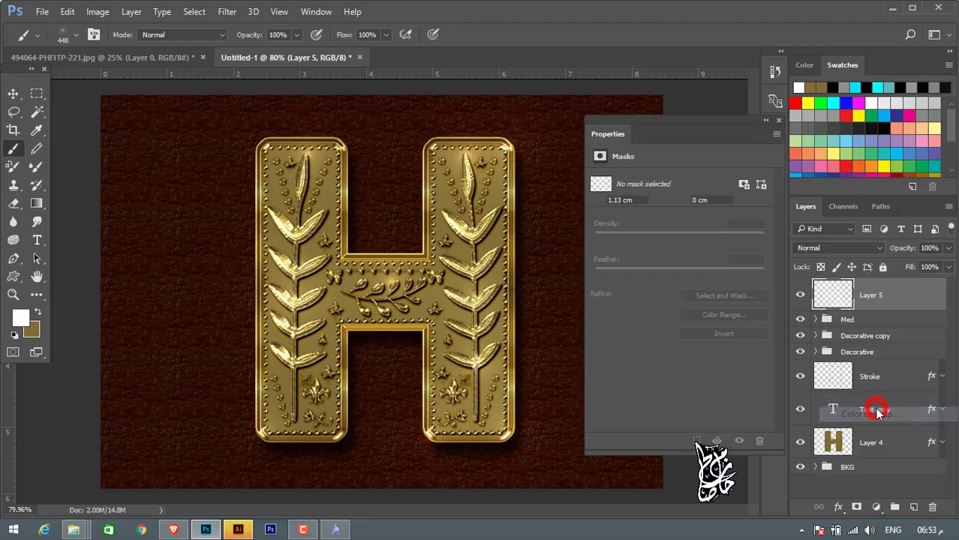
{"action": "left_click", "coordinate": [686, 180]}
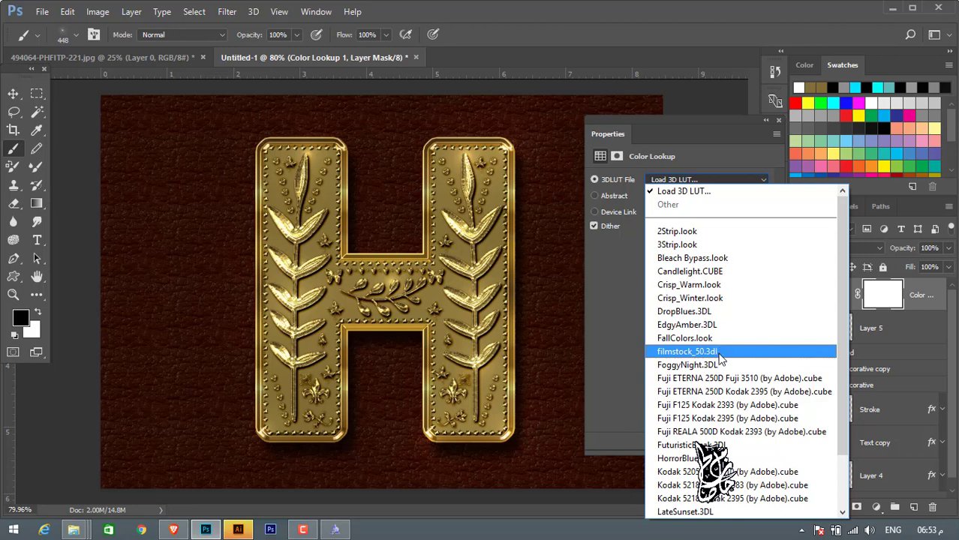
{"action": "left_click", "coordinate": [725, 380]}
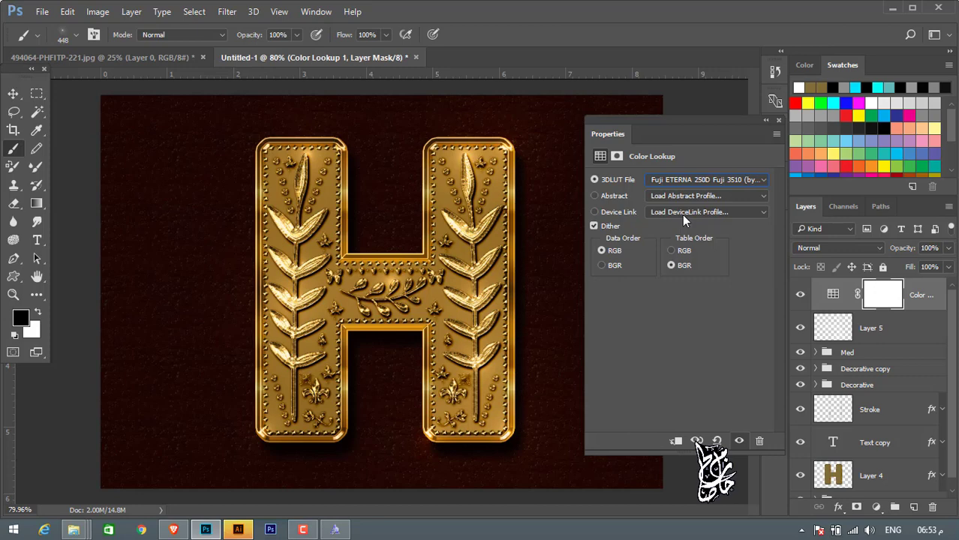
{"action": "left_click", "coordinate": [938, 249]}
{"action": "type", "text": "50"}
{"action": "left_click", "coordinate": [766, 120]}
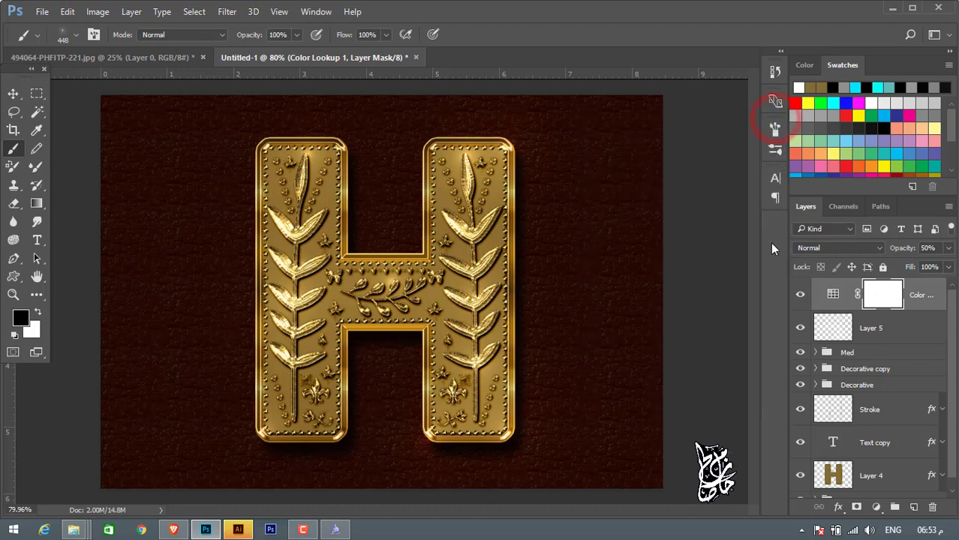